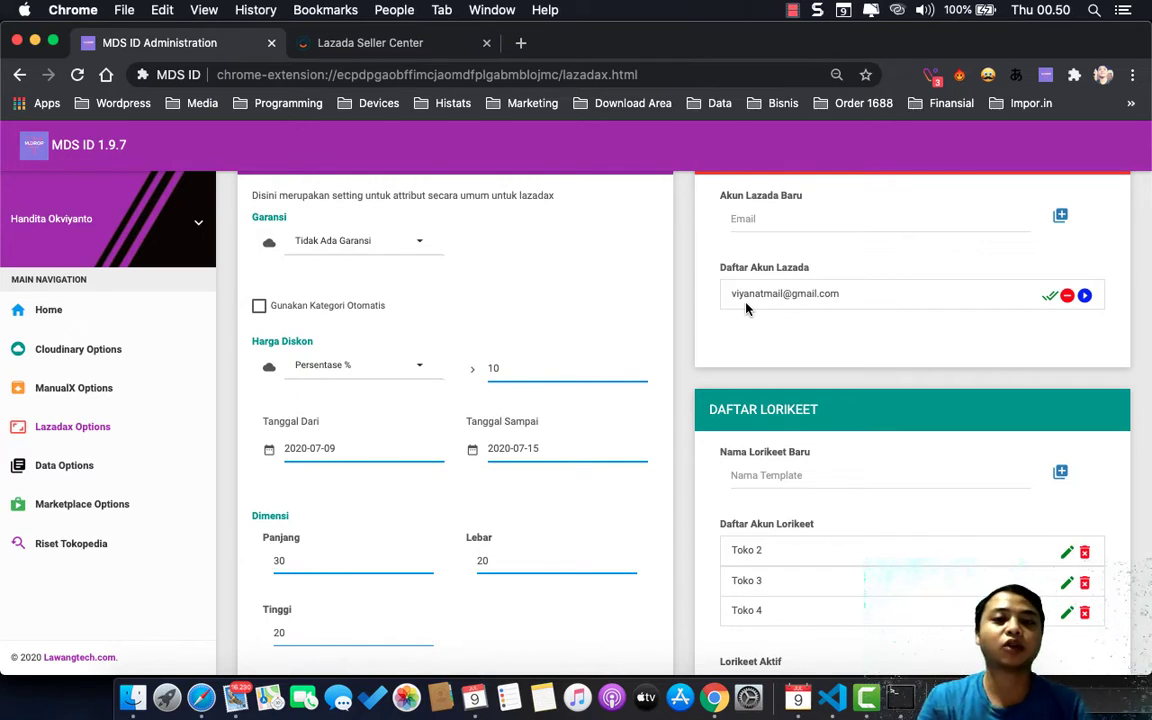
Open the Toko 3 lorikeet template in the editor and scroll to its images.
scroll(745, 308, "down", 3)
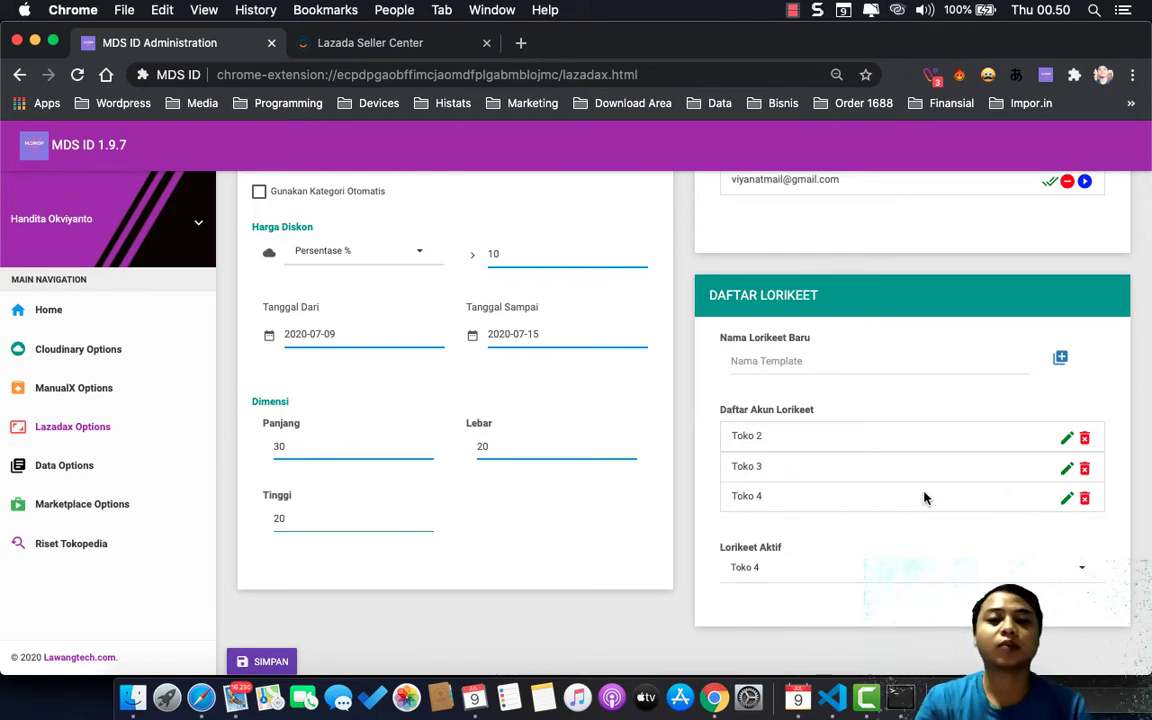
left_click(1068, 468)
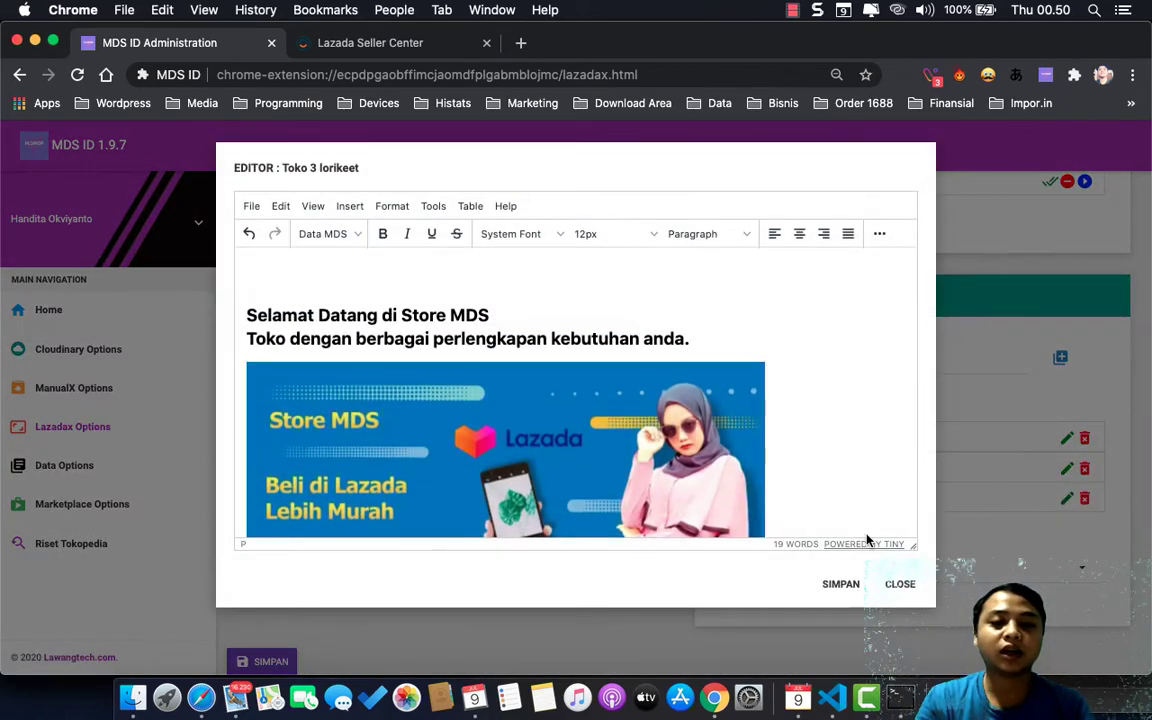
left_click(895, 587)
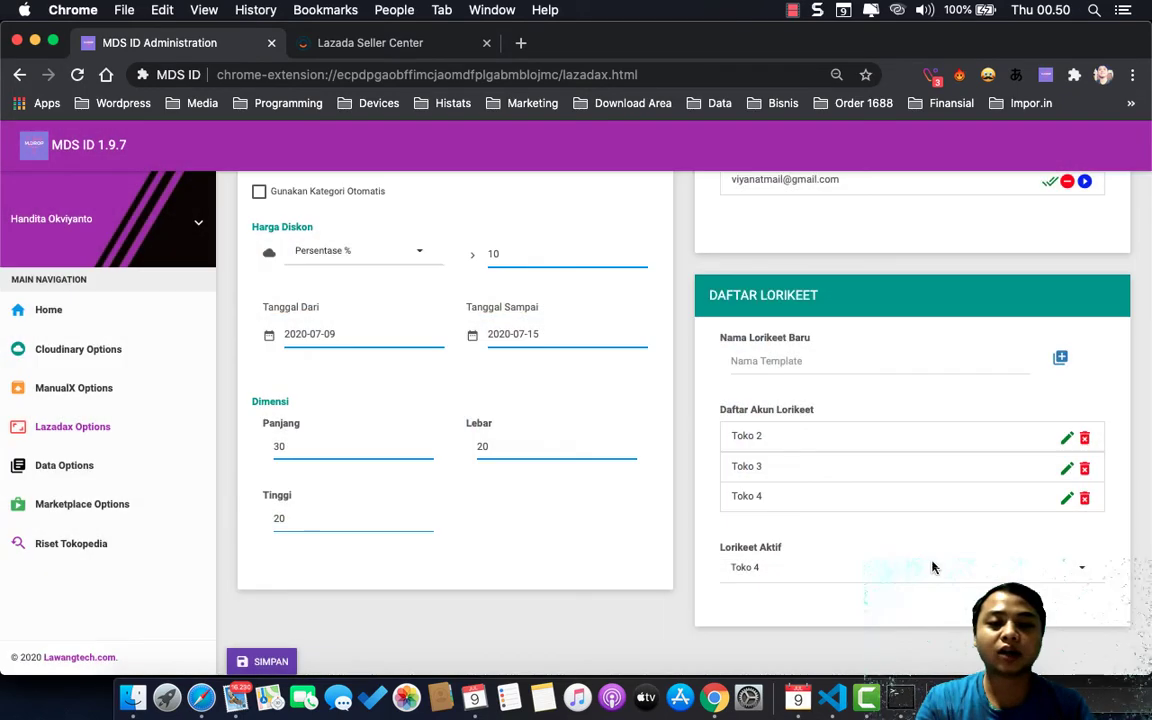
left_click(1067, 468)
scroll(648, 327, "down", 5)
scroll(648, 327, "down", 3)
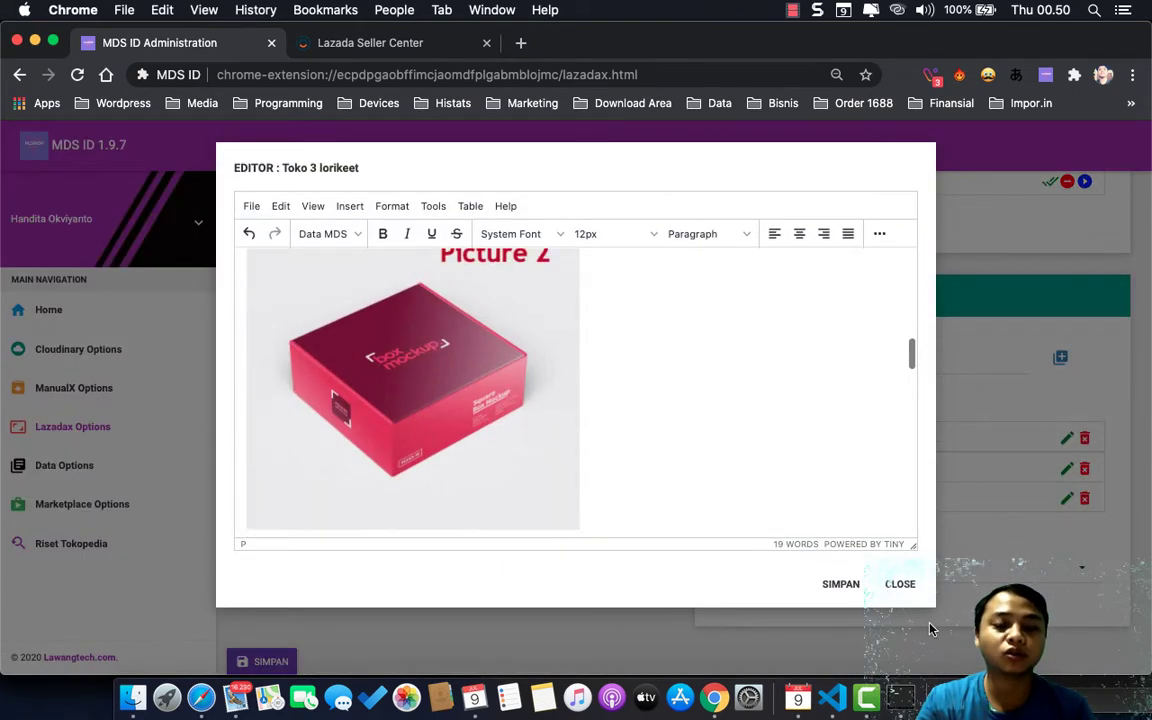
scroll(720, 453, "down", 3)
scroll(722, 453, "down", 3)
scroll(722, 453, "up", 3)
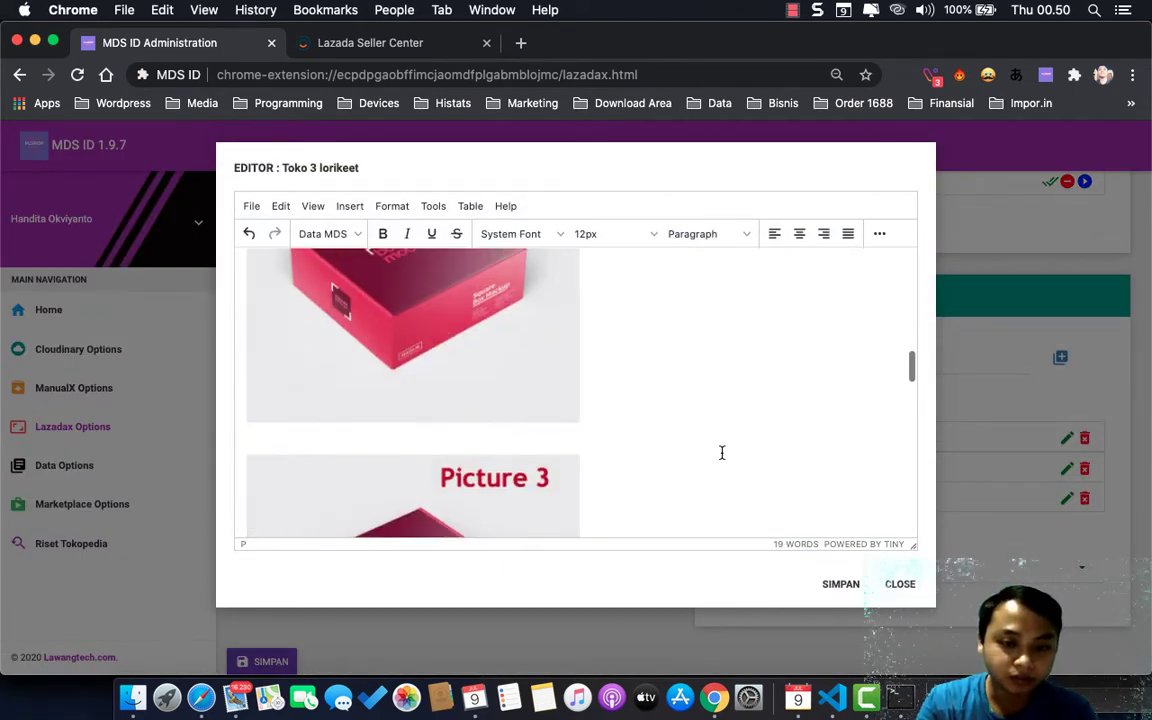
scroll(722, 453, "up", 2)
scroll(722, 453, "down", 2)
scroll(722, 453, "down", 3)
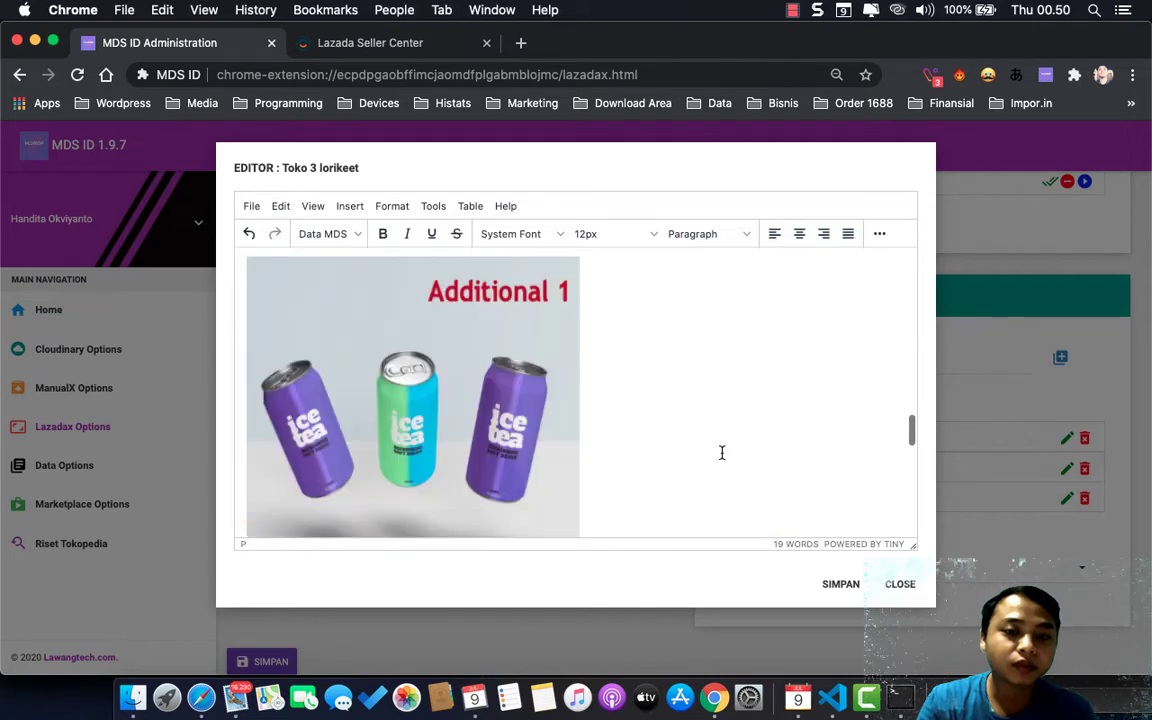
Delete the Additional 1 and Additional 2 images from the template.
left_click(548, 311)
key("BackSpace")
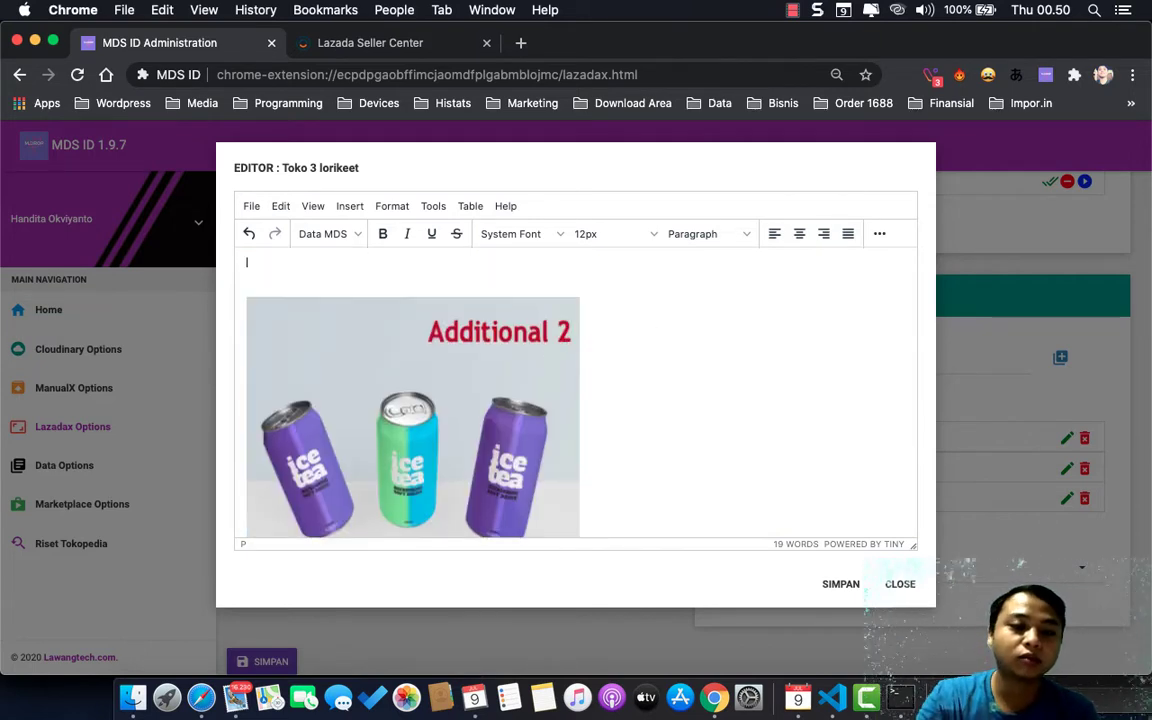
left_click(555, 329)
key("BackSpace")
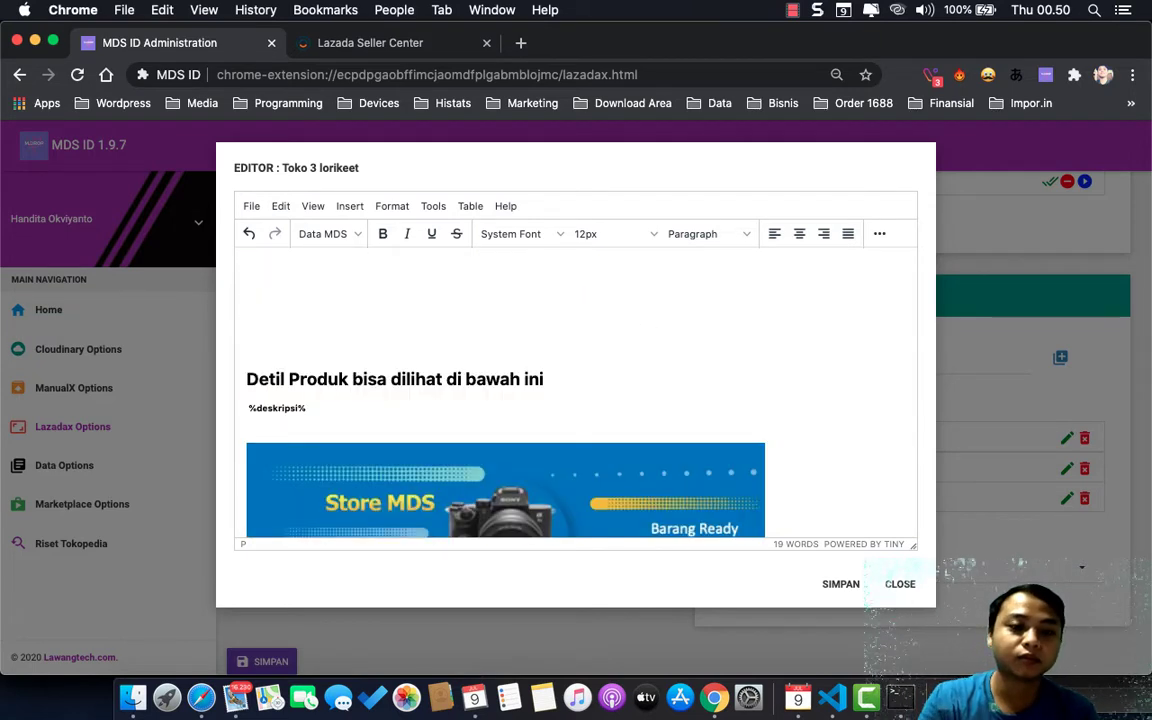
Check the remaining banner and Picture 1 images, then save the Toko 3 template and confirm.
scroll(575, 400, "up", 2)
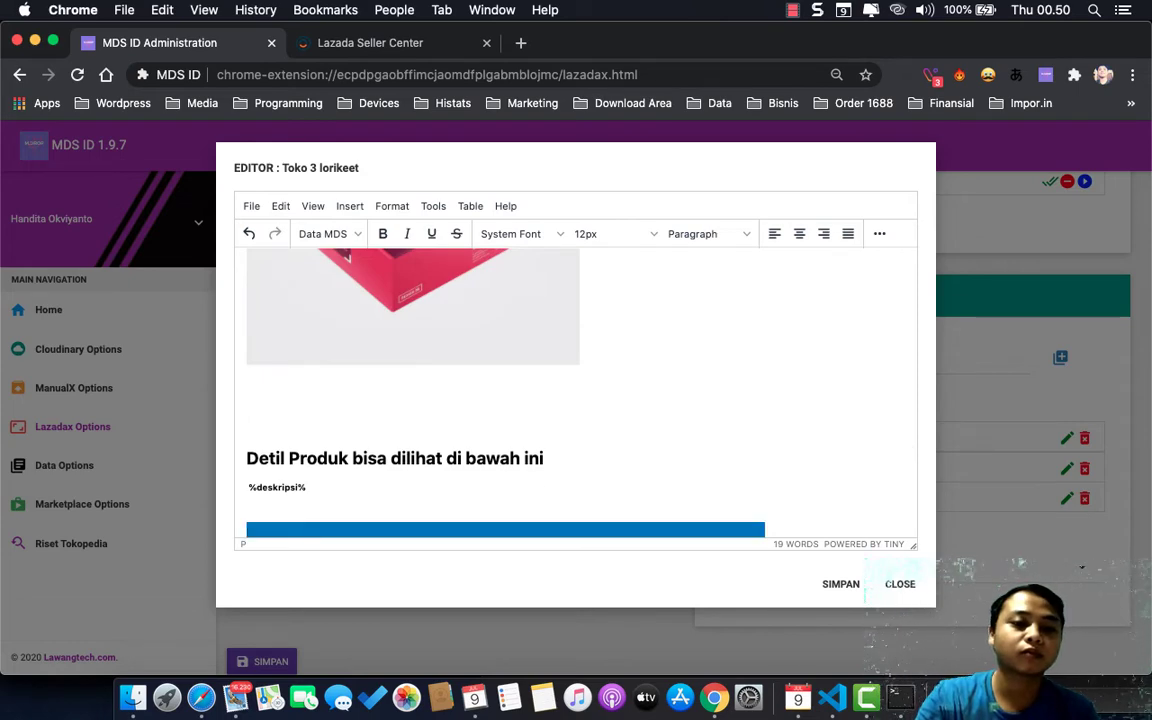
scroll(575, 400, "down", 5)
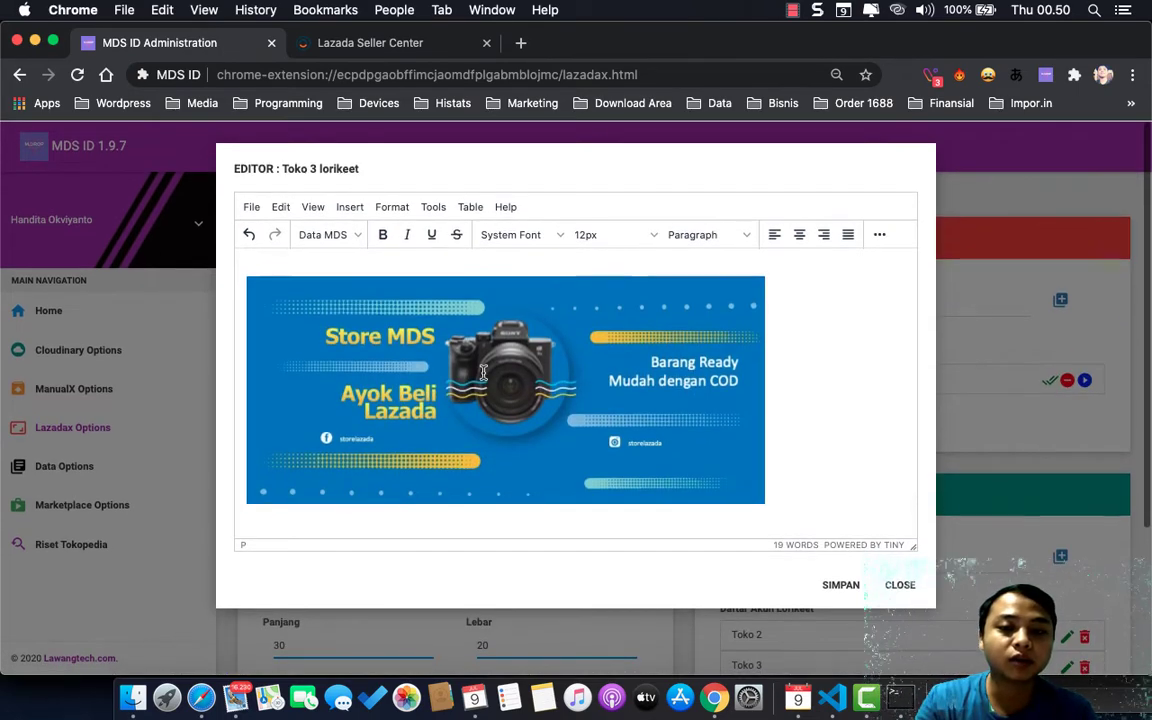
scroll(575, 398, "up", 5)
scroll(575, 398, "up", 3)
scroll(576, 398, "up", 3)
scroll(576, 398, "up", 5)
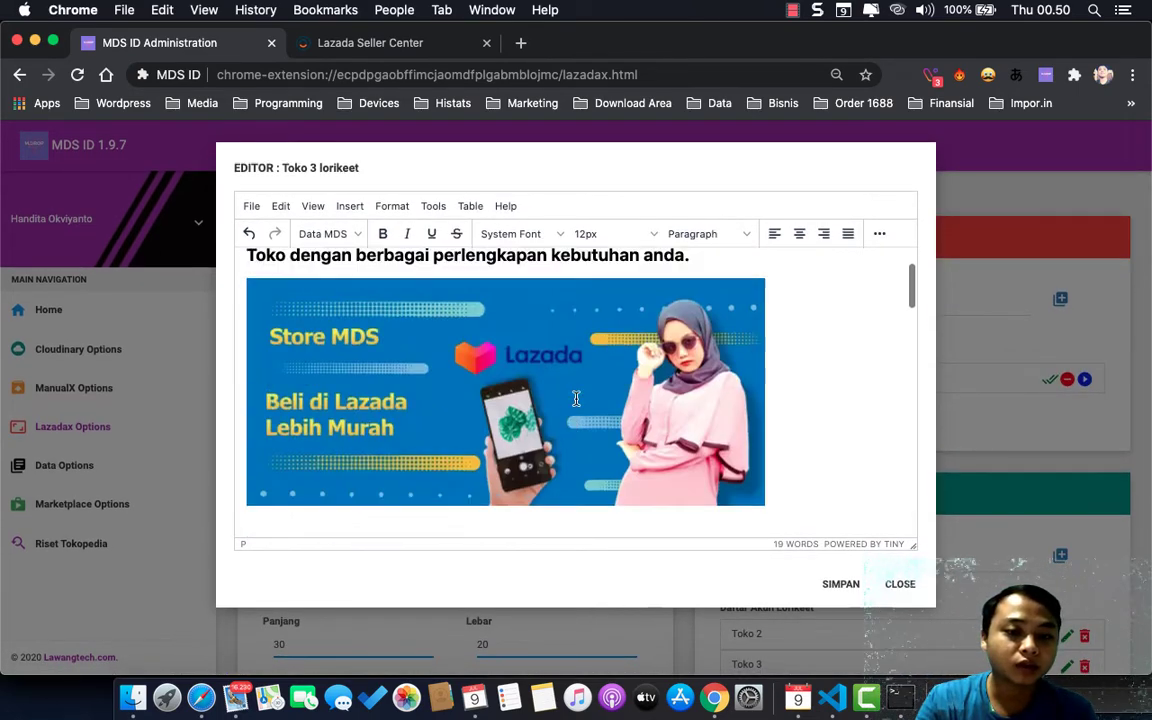
scroll(576, 398, "up", 2)
scroll(504, 368, "down", 7)
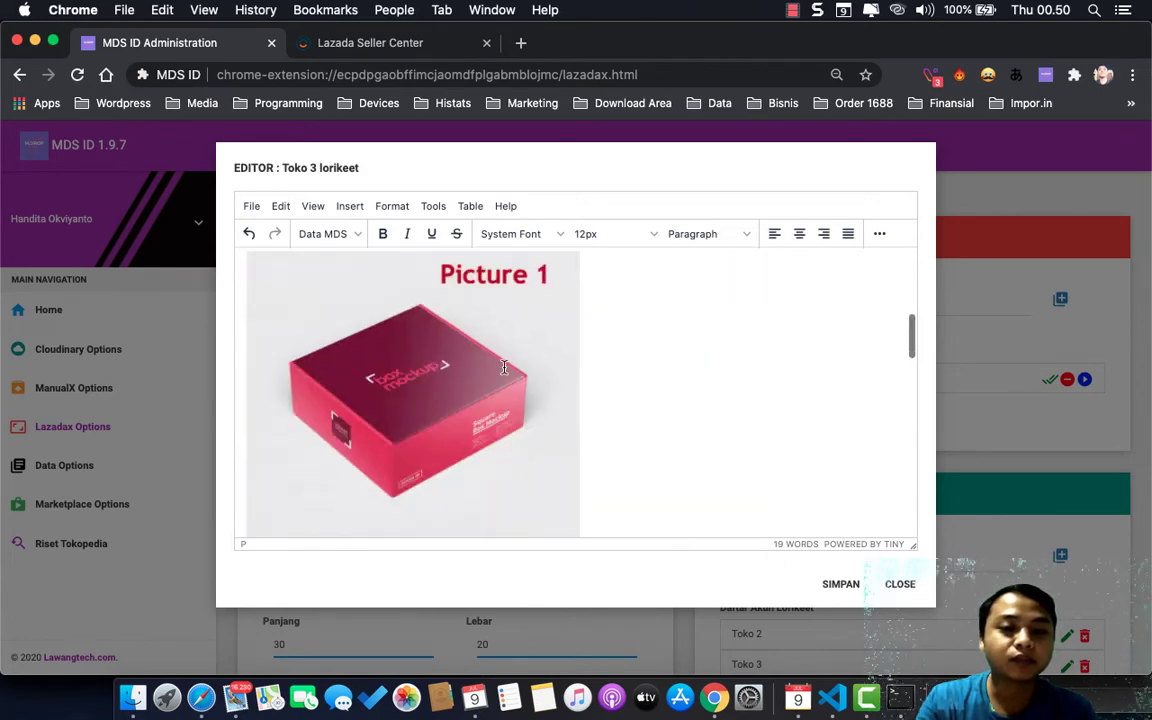
scroll(504, 368, "down", 2)
scroll(504, 368, "up", 9)
scroll(504, 368, "down", 5)
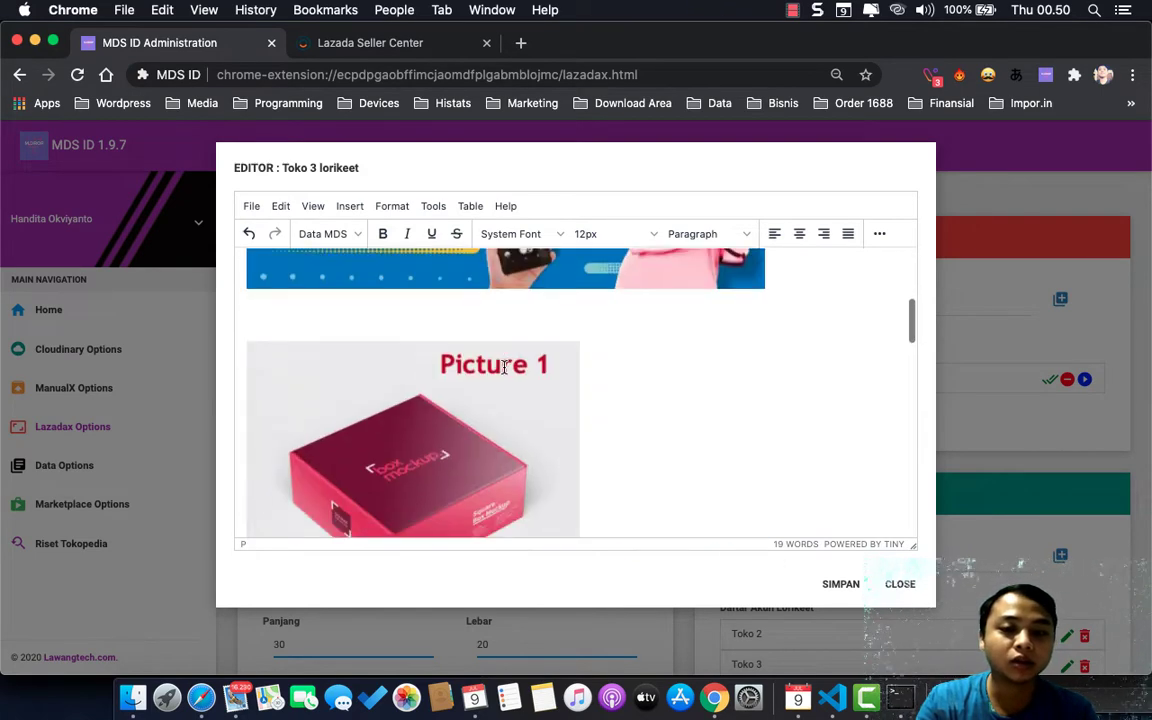
scroll(453, 441, "down", 3)
scroll(474, 409, "down", 3)
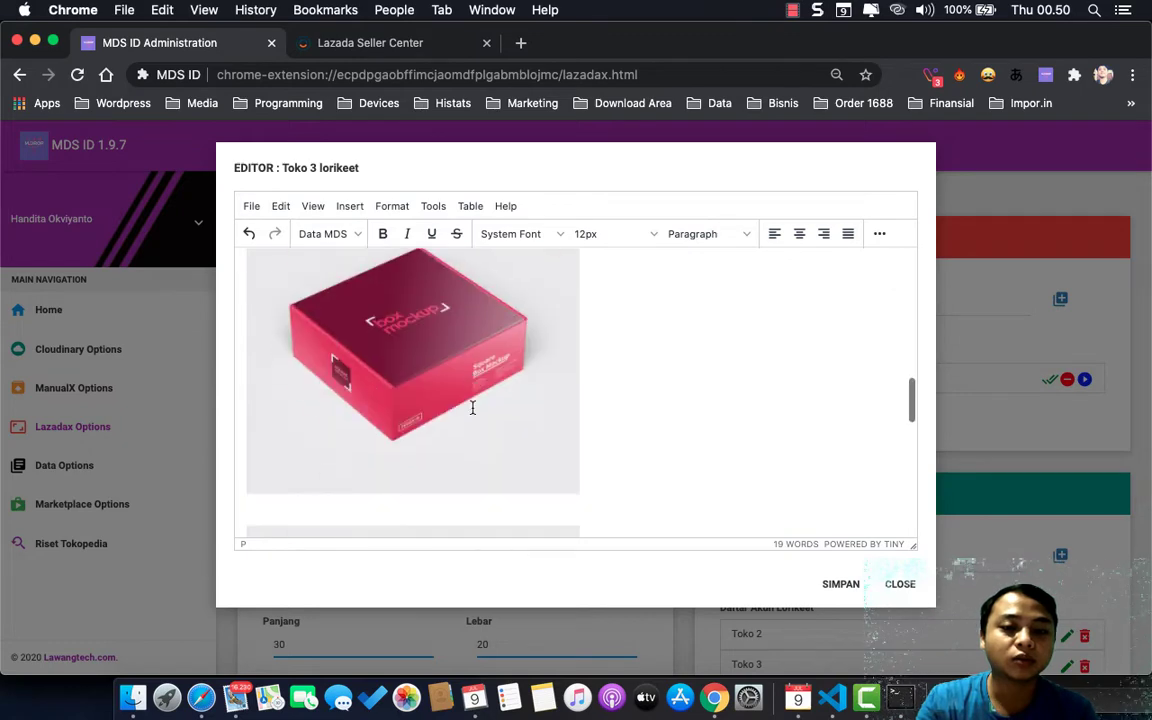
scroll(474, 409, "down", 3)
scroll(474, 409, "down", 3)
scroll(474, 409, "down", 3)
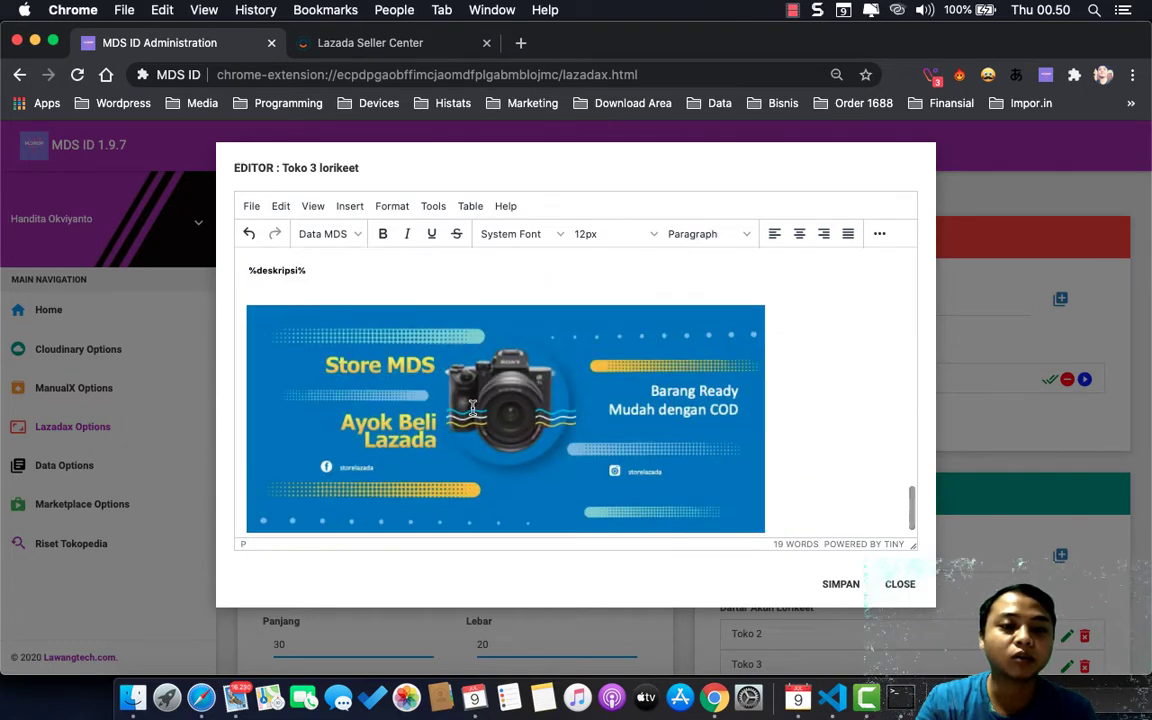
scroll(473, 408, "down", 1)
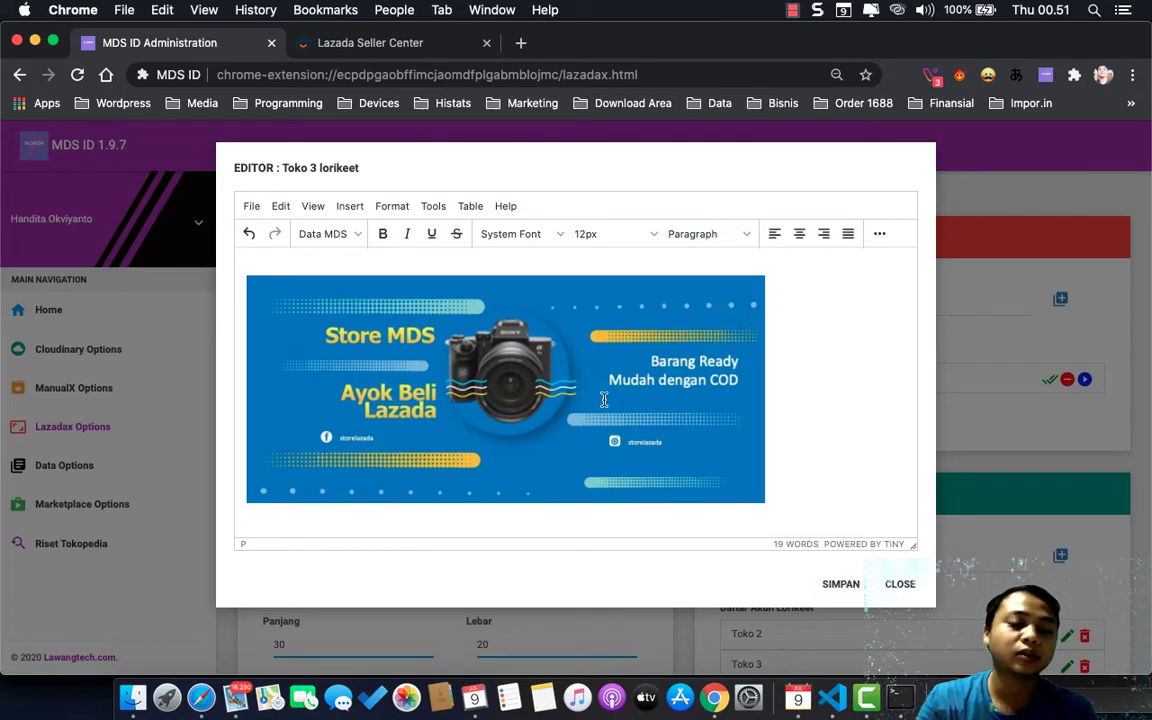
left_click(841, 584)
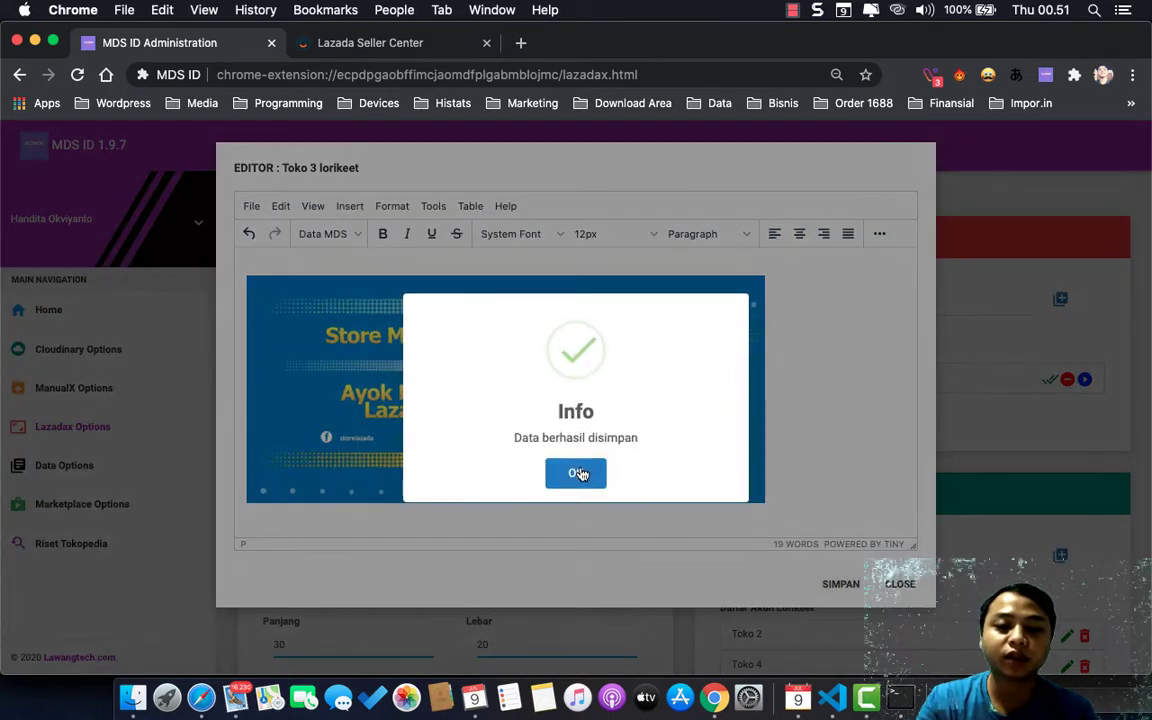
left_click(579, 468)
Close the template editor and go to the Home product management page.
left_click(897, 583)
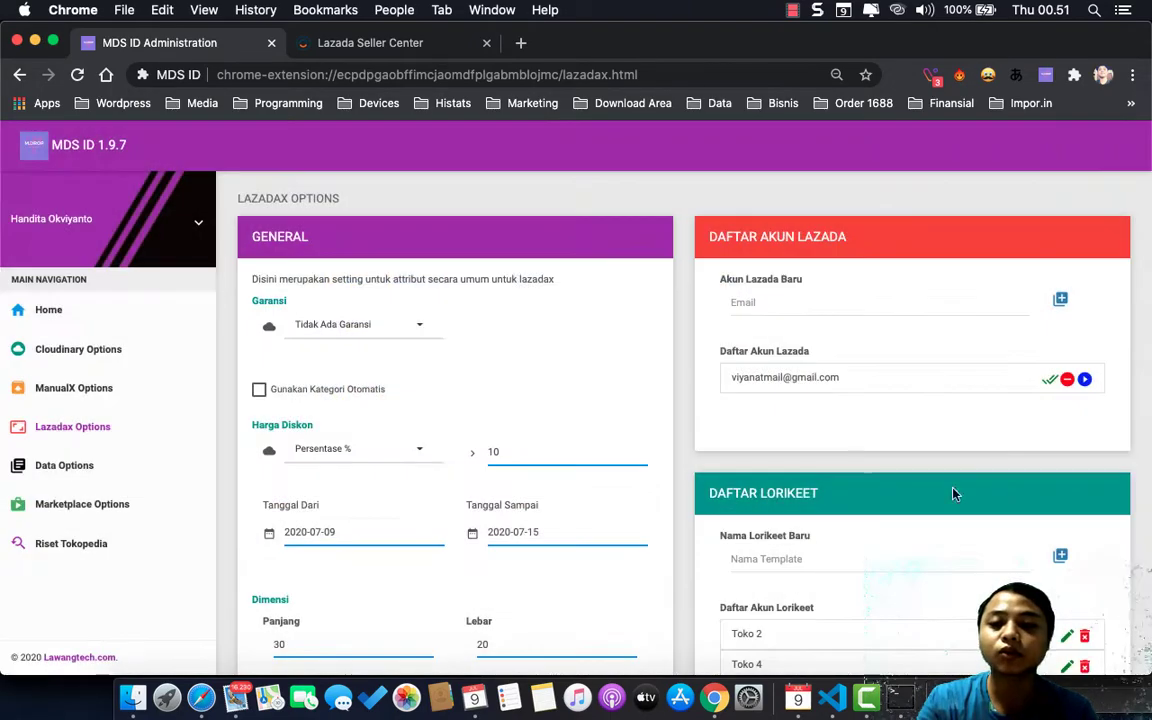
scroll(992, 442, "down", 3)
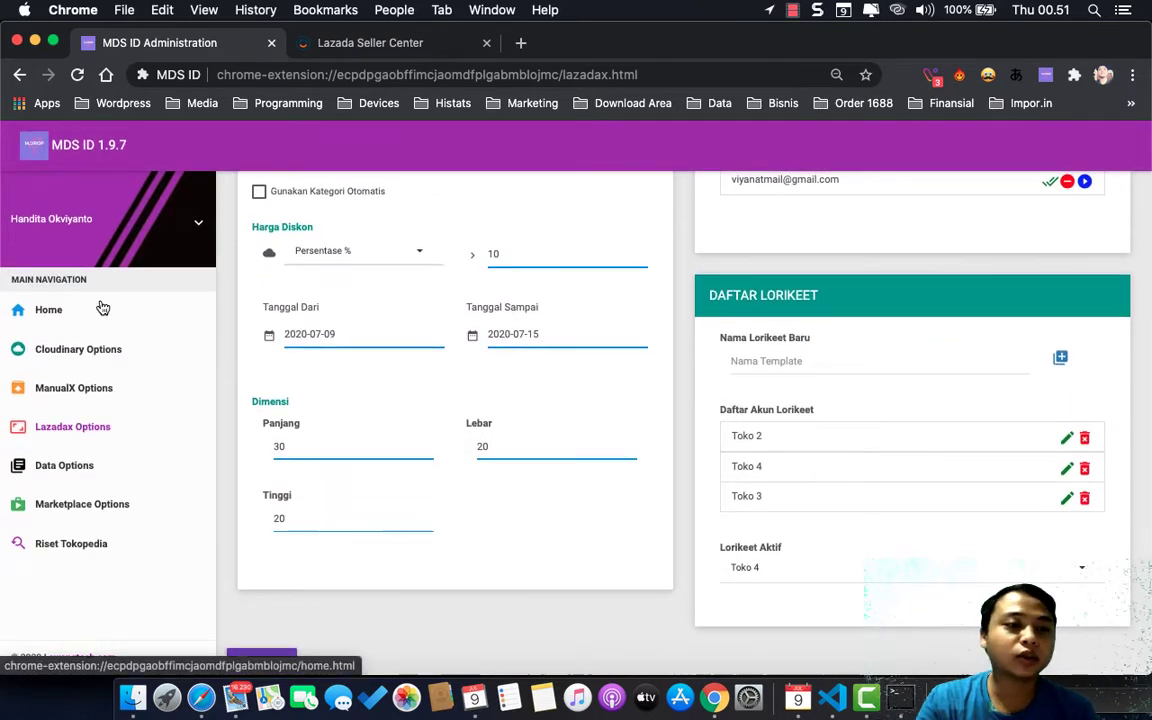
left_click(48, 308)
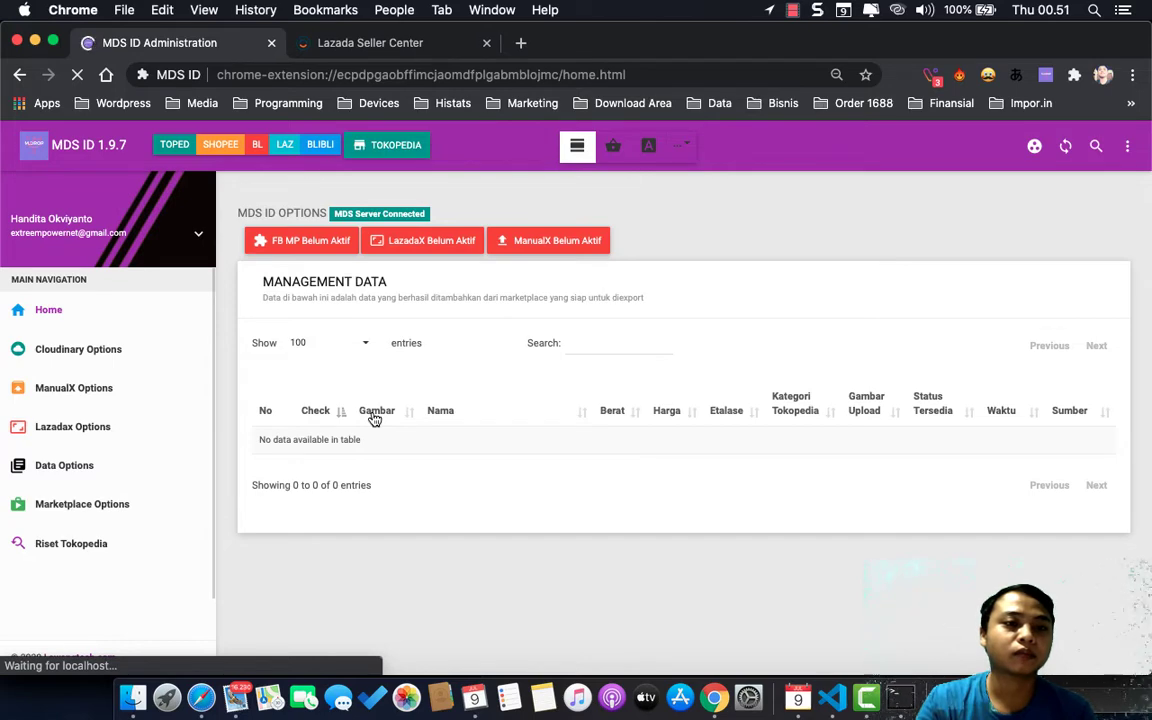
scroll(373, 416, "down", 5)
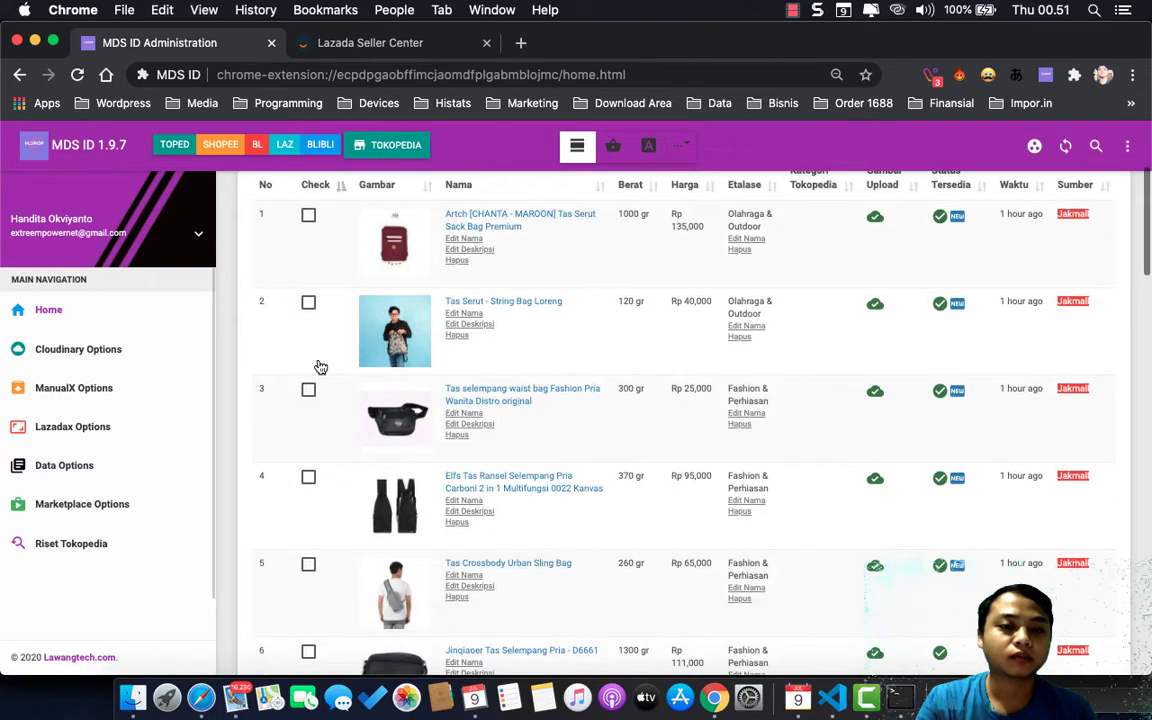
Switch the product table to Lazada mode and review the Lazada export preview.
left_click(285, 148)
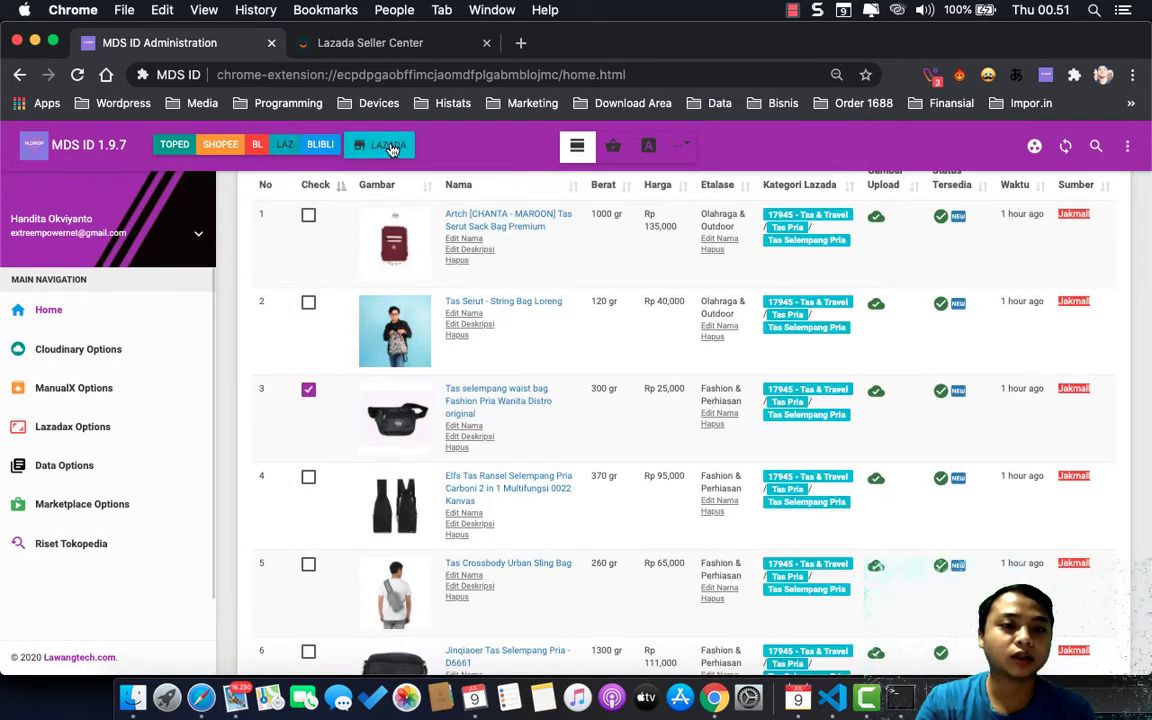
left_click(385, 145)
left_click(403, 302)
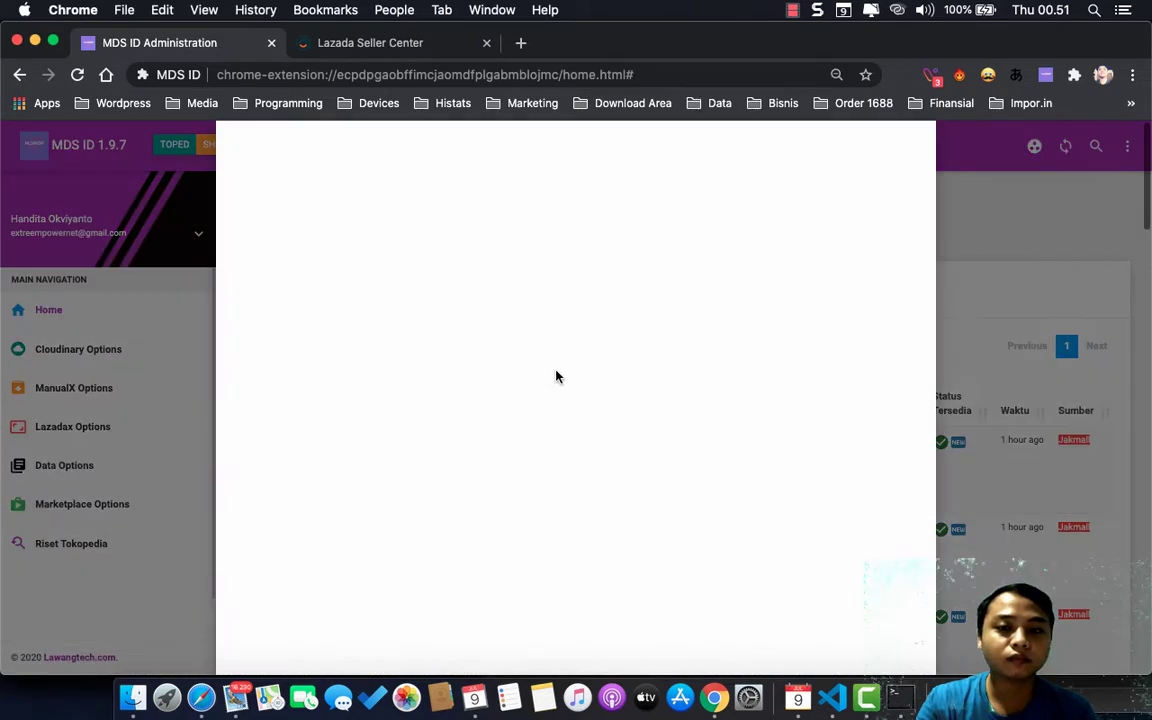
scroll(556, 371, "down", 5)
scroll(556, 371, "up", 5)
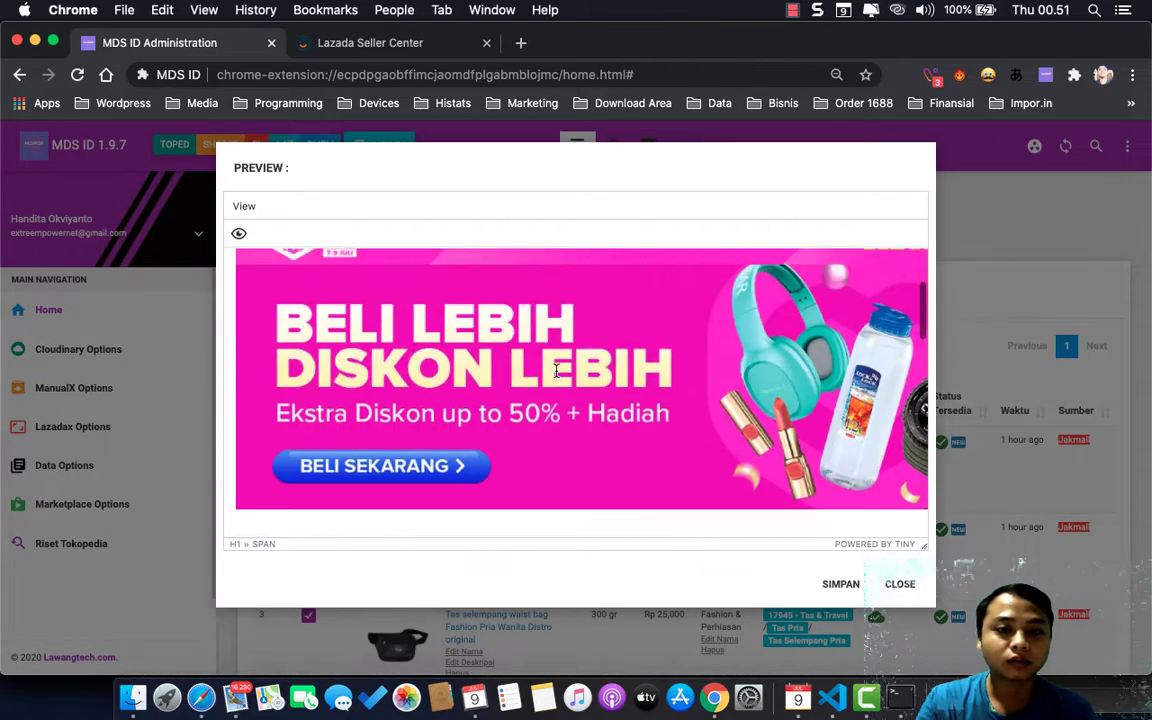
left_click(899, 584)
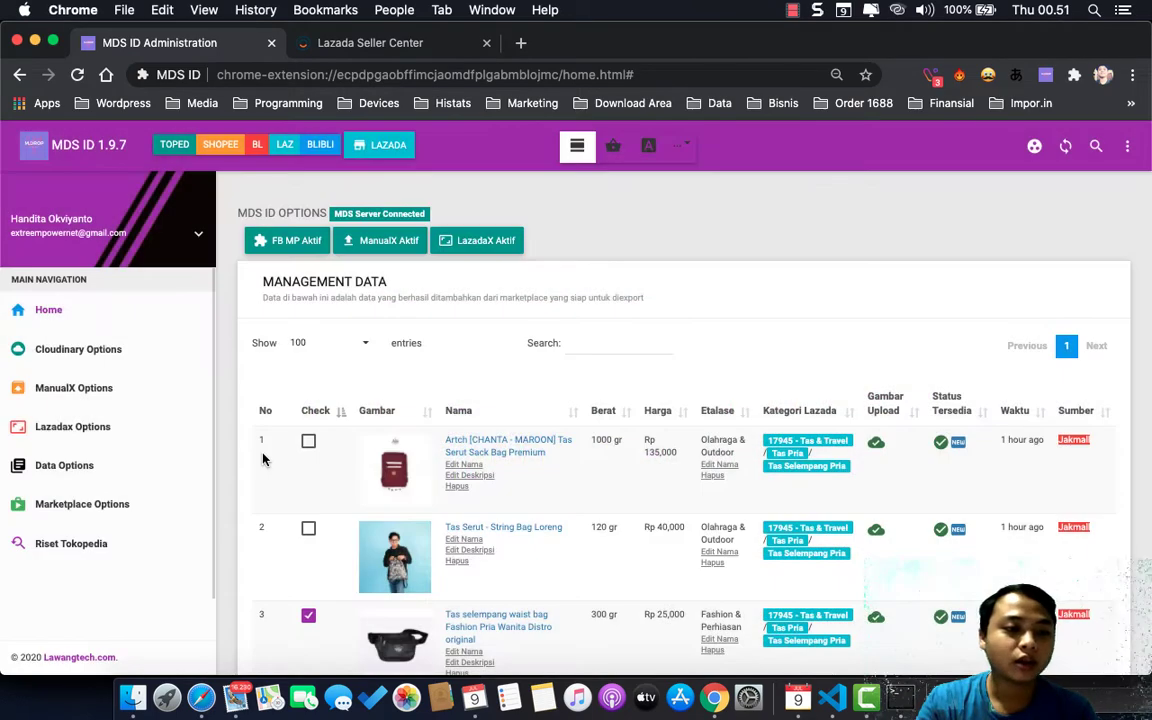
left_click(95, 507)
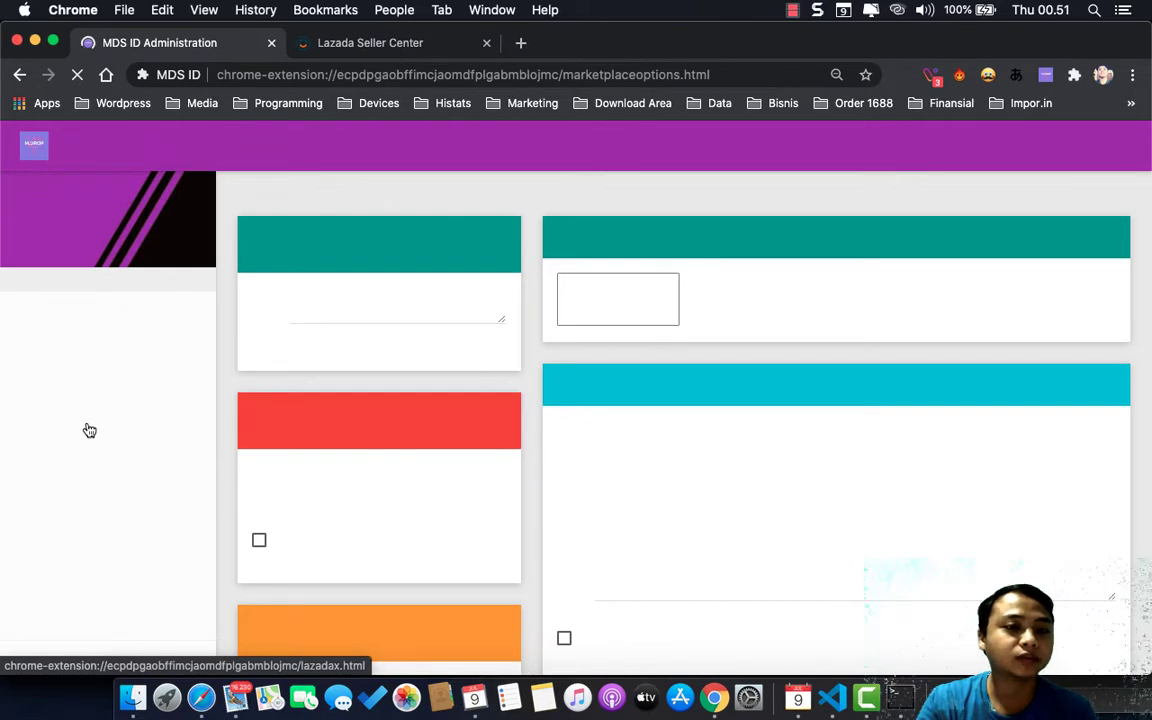
scroll(690, 440, "down", 3)
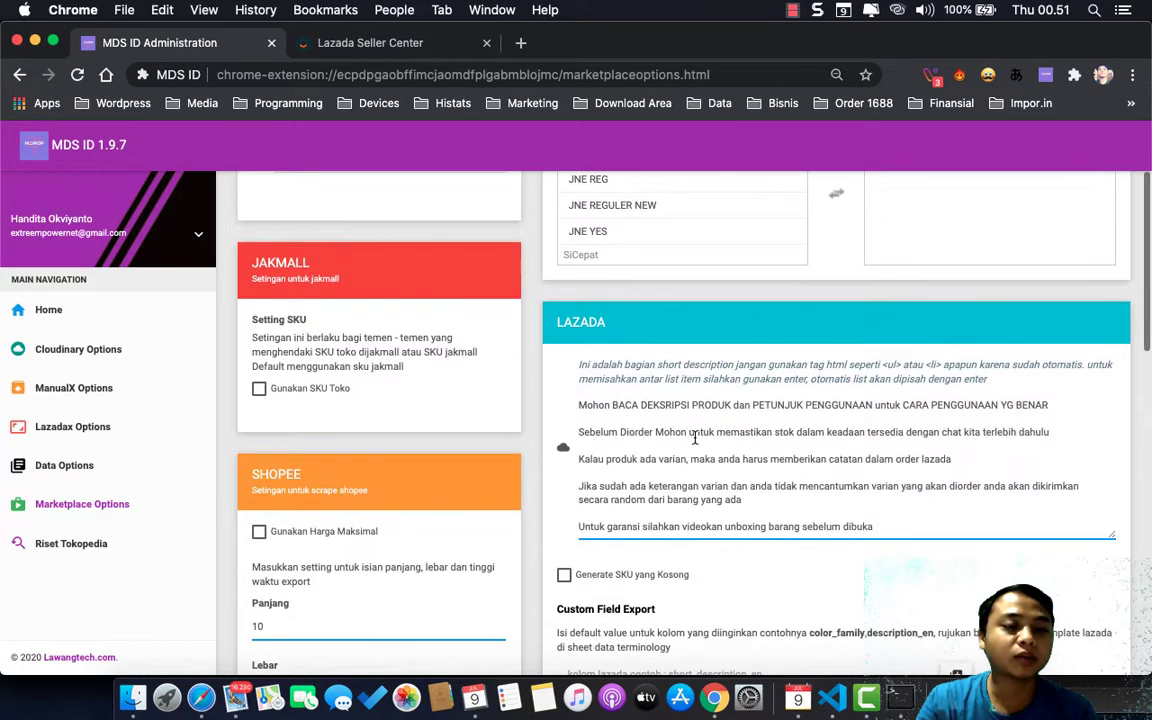
scroll(695, 438, "up", 3)
scroll(695, 438, "down", 4)
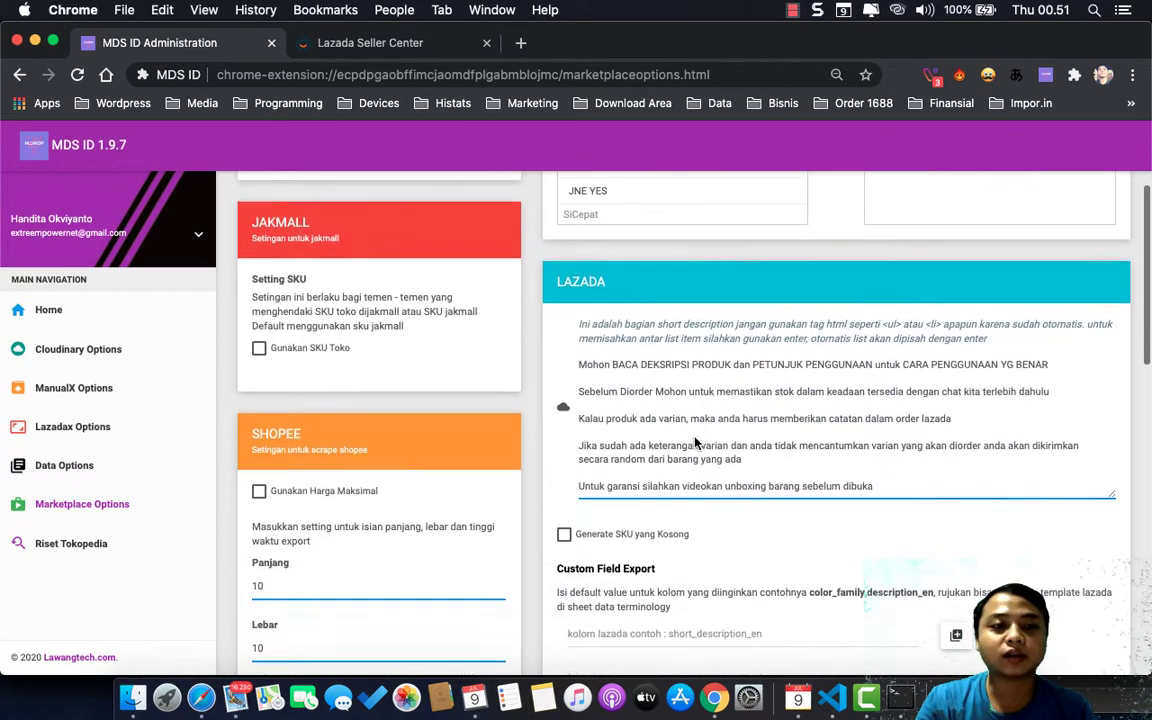
left_click(695, 440)
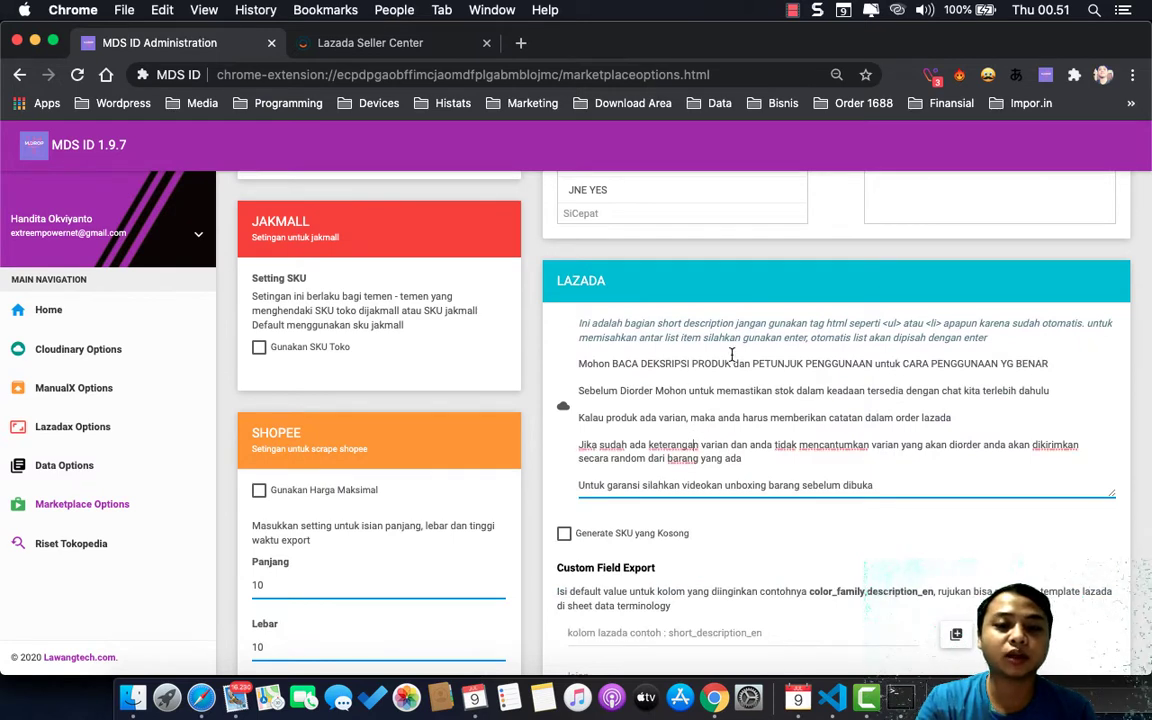
scroll(772, 404, "down", 1)
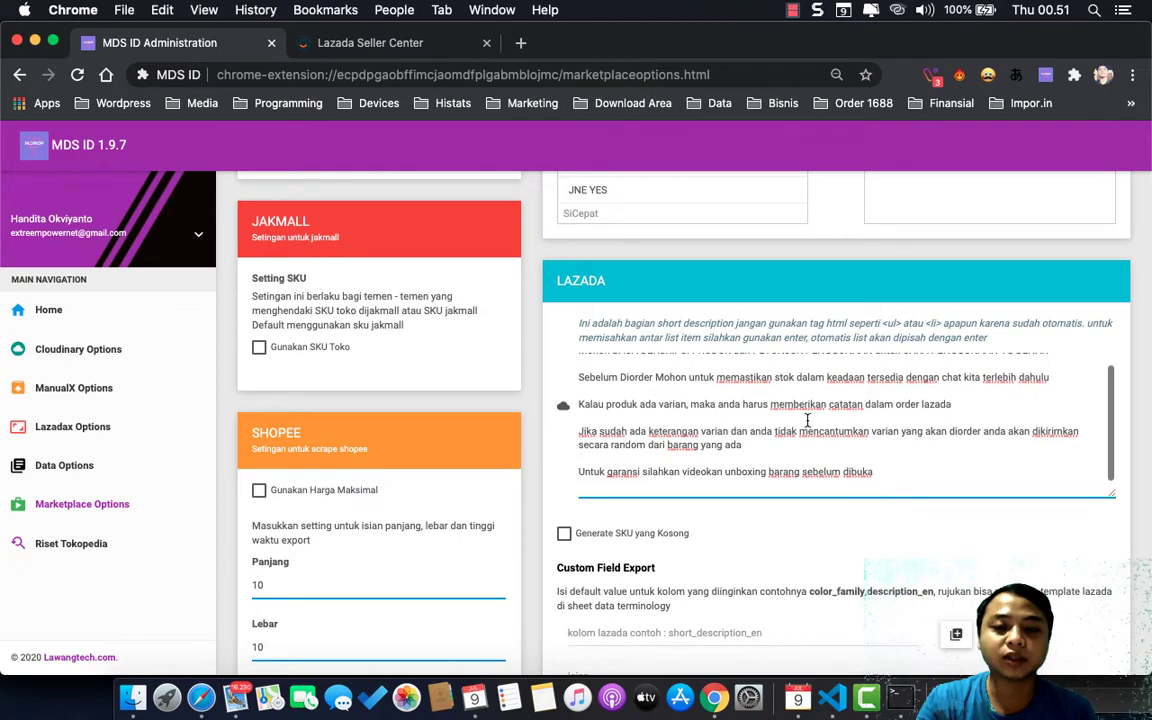
scroll(808, 421, "up", 1)
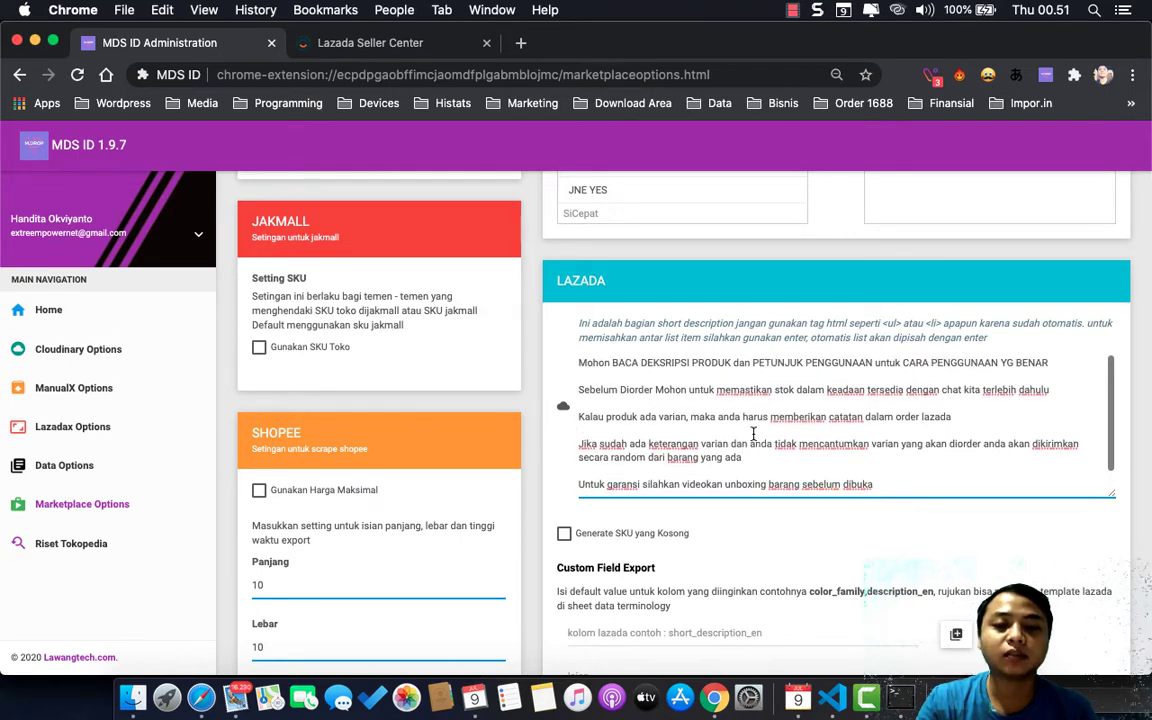
scroll(753, 432, "down", 1)
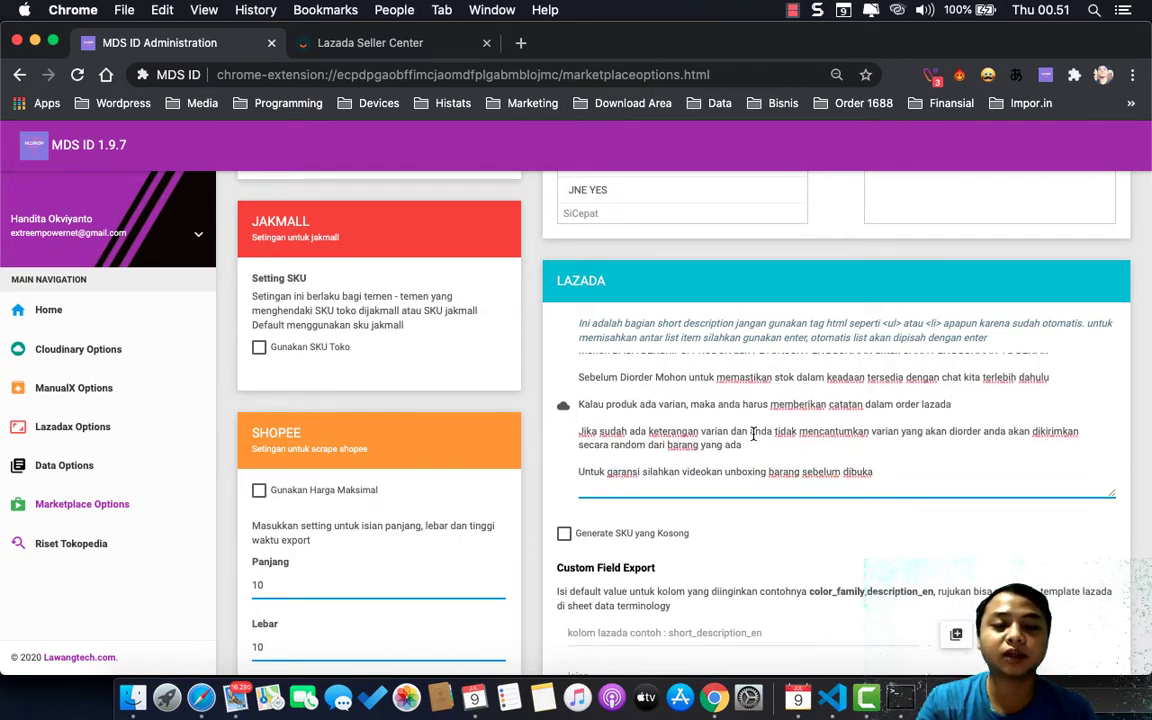
scroll(753, 432, "up", 1)
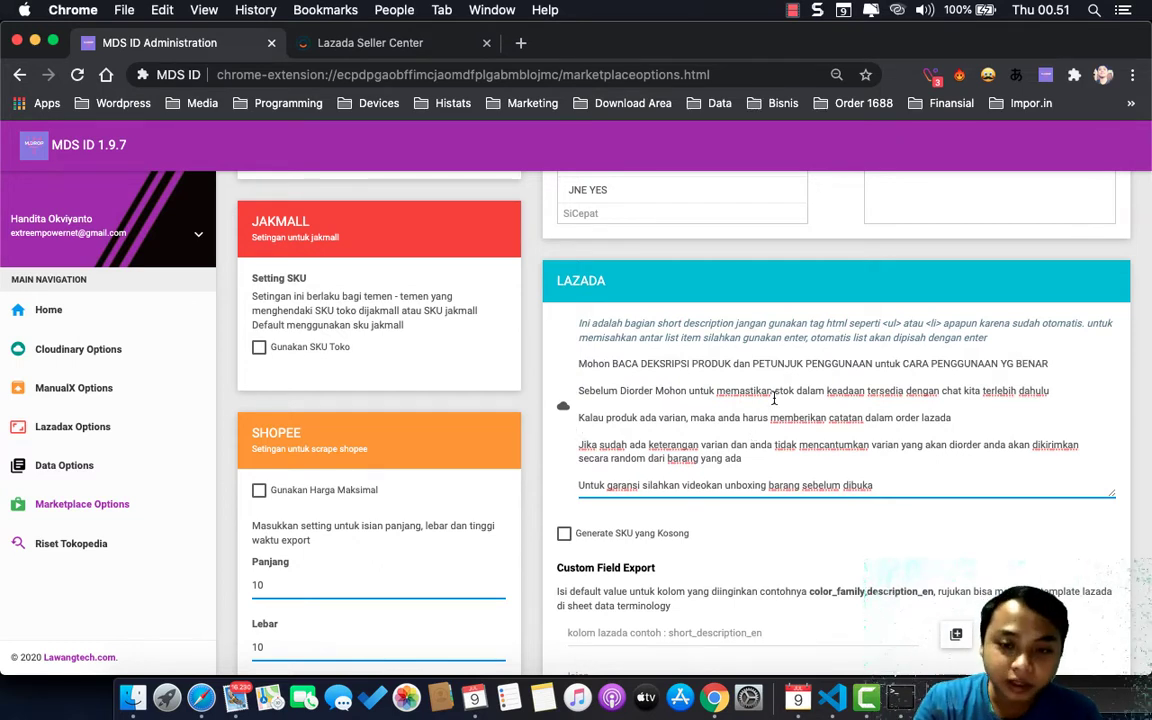
key("Down")
scroll(753, 410, "down", 1)
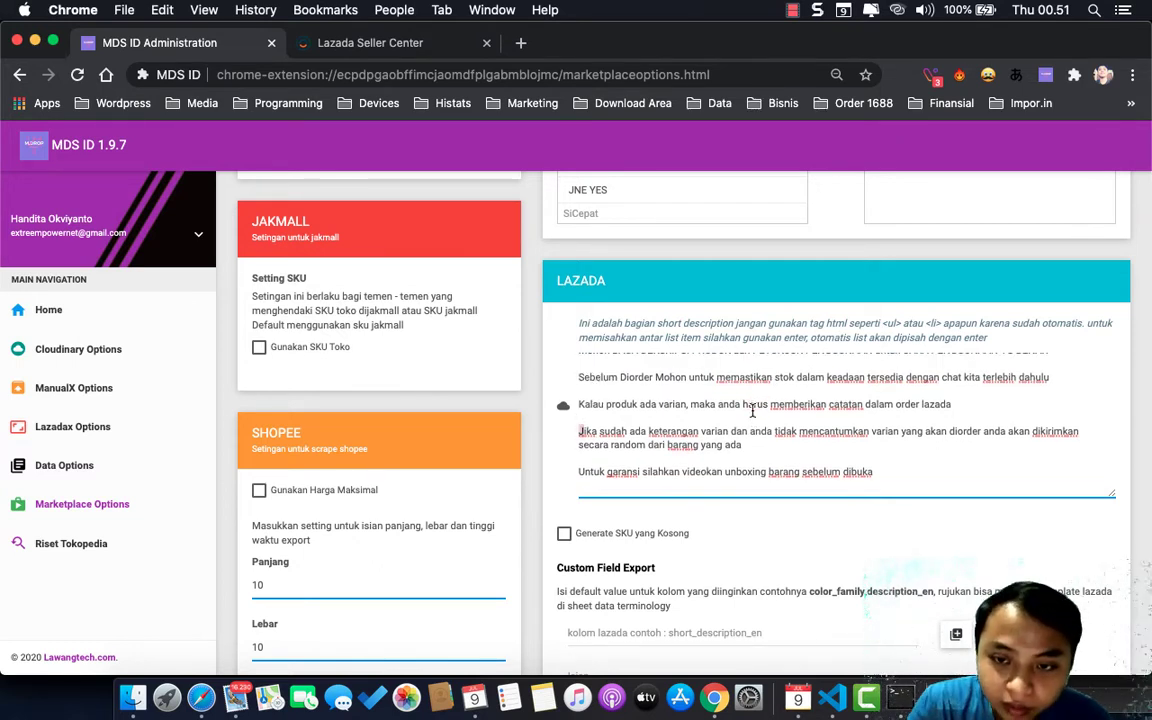
scroll(753, 410, "up", 1)
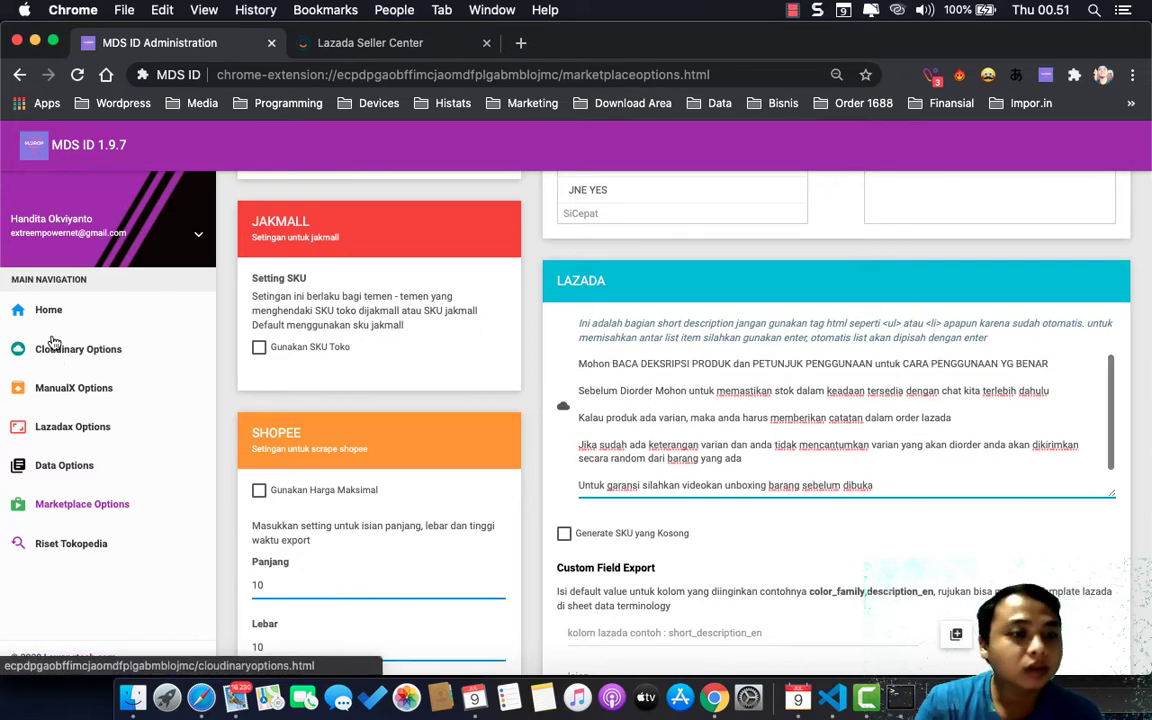
Go to Lazadax Options, scroll to the Lorikeet list, and open the Toko 4 template.
left_click(63, 427)
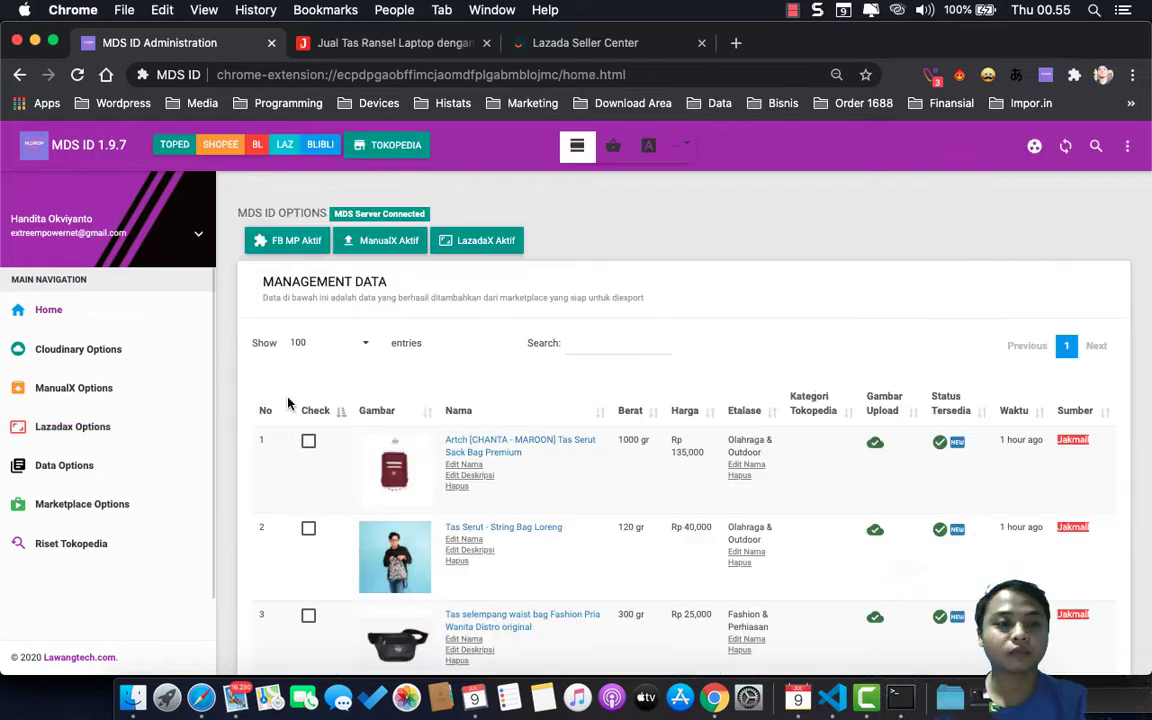
left_click(89, 433)
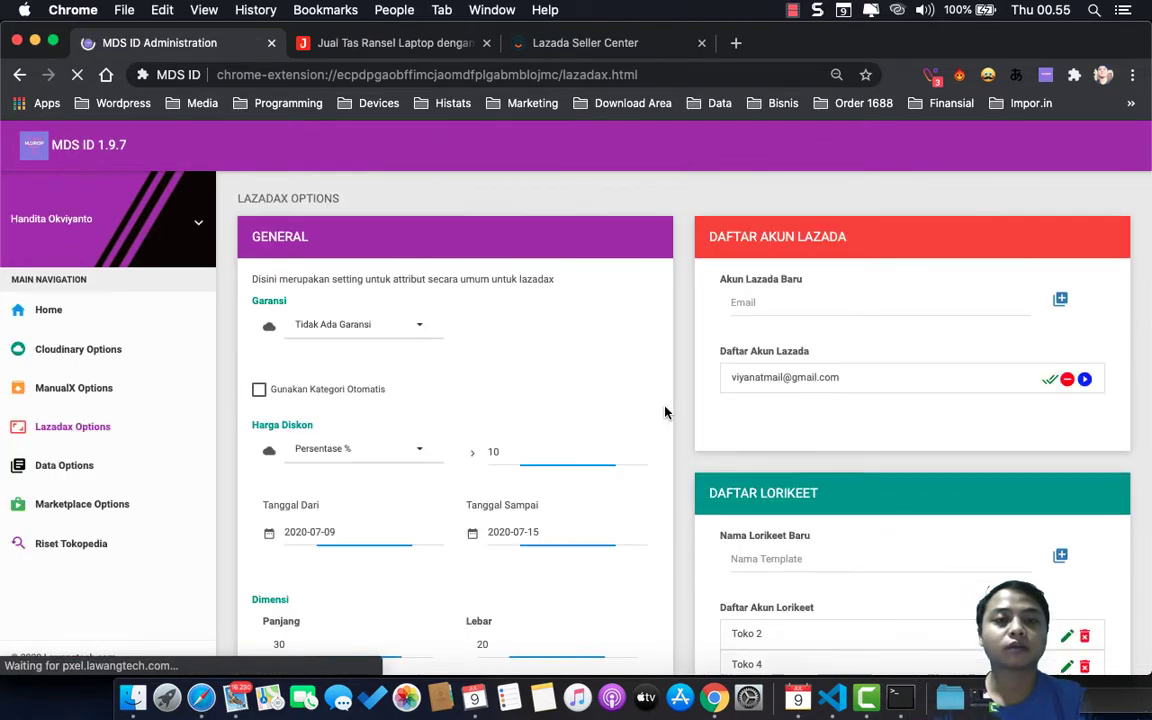
scroll(665, 412, "down", 4)
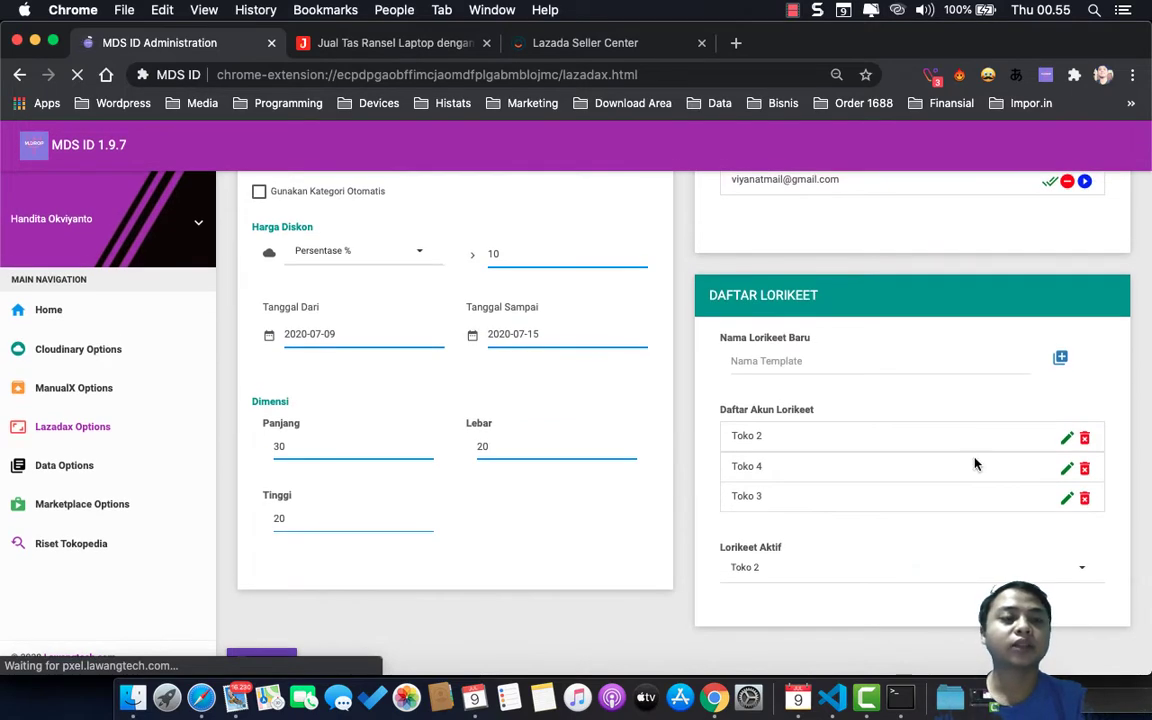
left_click(1065, 470)
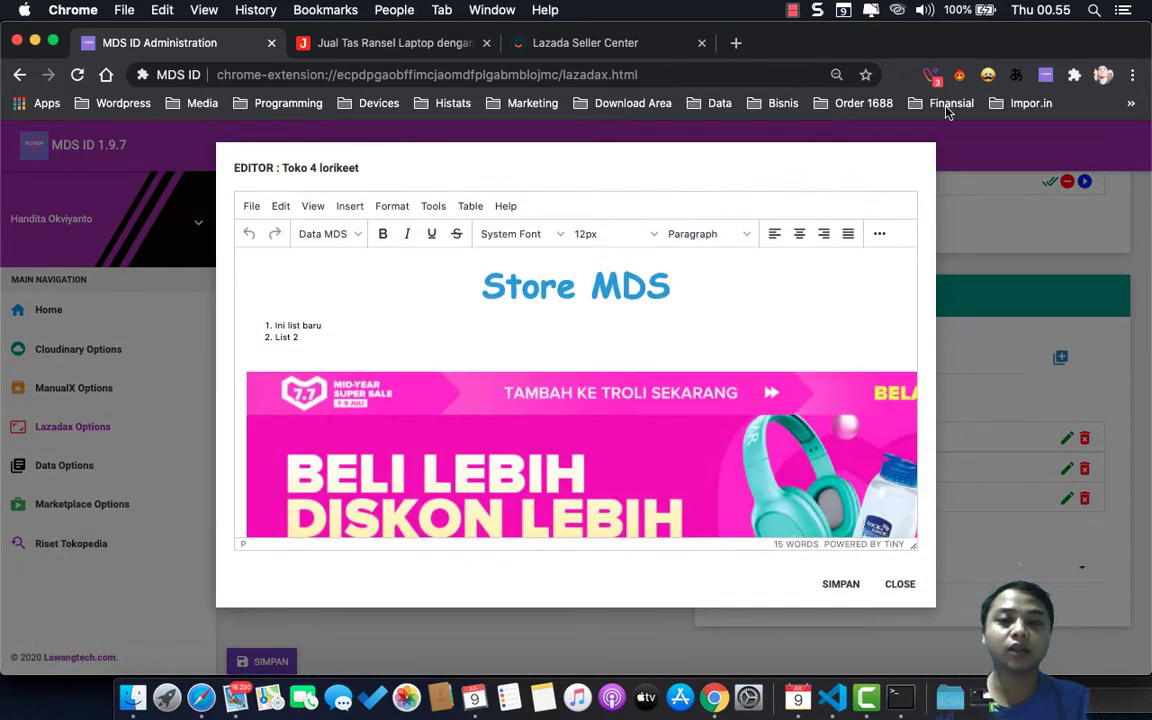
Close Toko 4, then scroll through the Toko 3 Lorikeet template and close it.
left_click(995, 288)
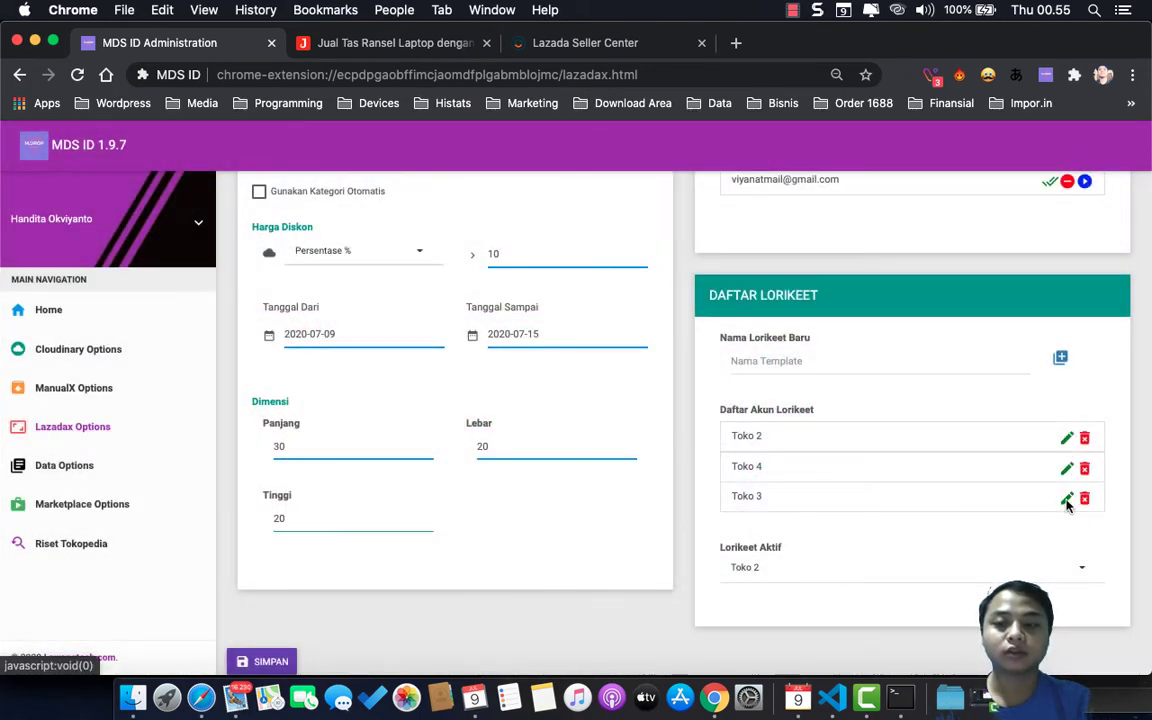
left_click(1066, 500)
scroll(709, 432, "down", 10)
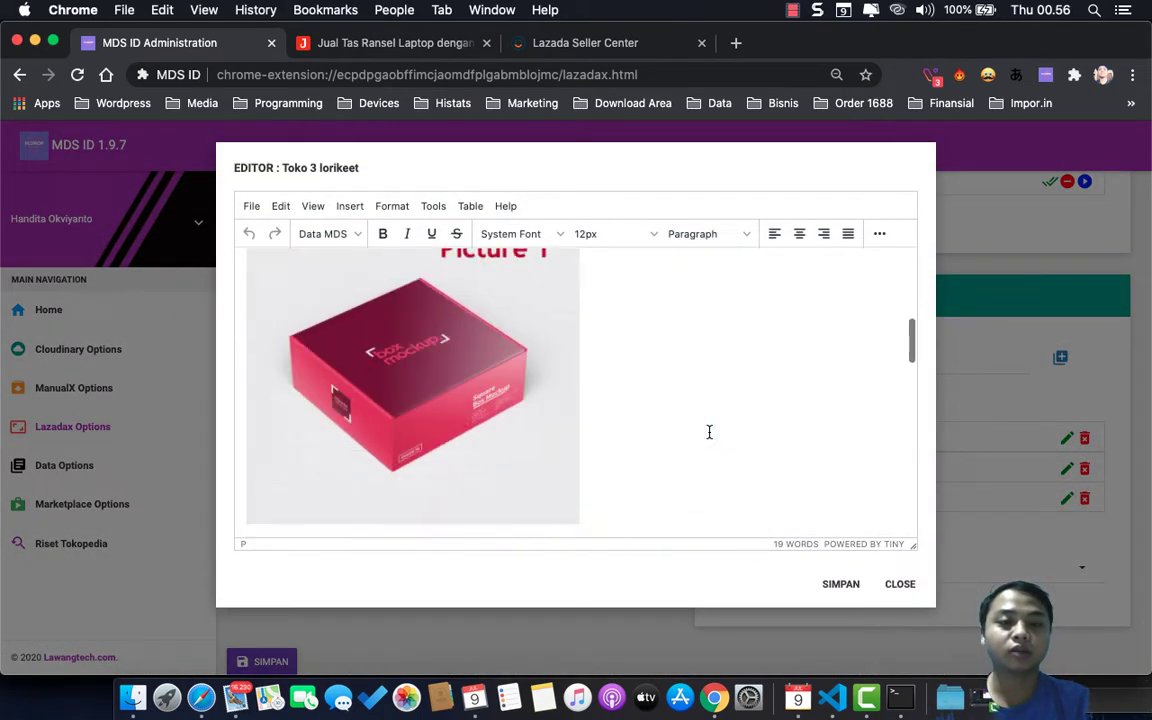
scroll(709, 432, "down", 5)
scroll(709, 432, "down", 5)
scroll(709, 432, "up", 3)
scroll(709, 432, "up", 2)
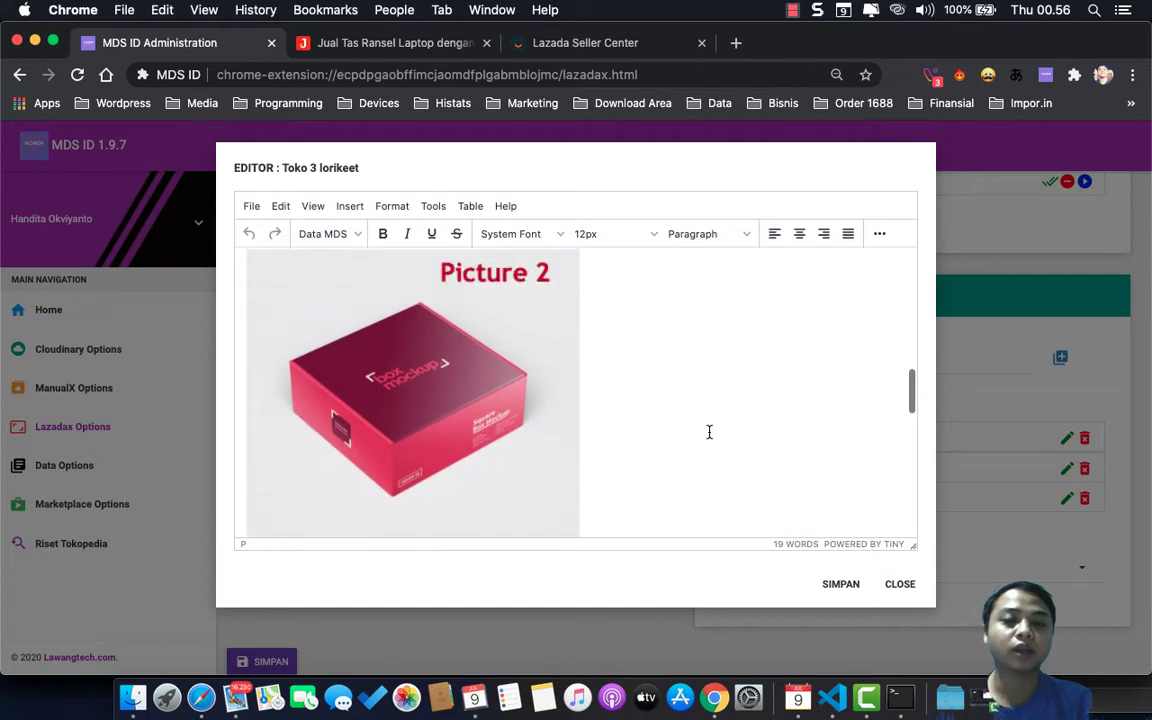
scroll(709, 432, "up", 5)
scroll(709, 432, "up", 2)
scroll(709, 432, "down", 3)
scroll(709, 432, "down", 5)
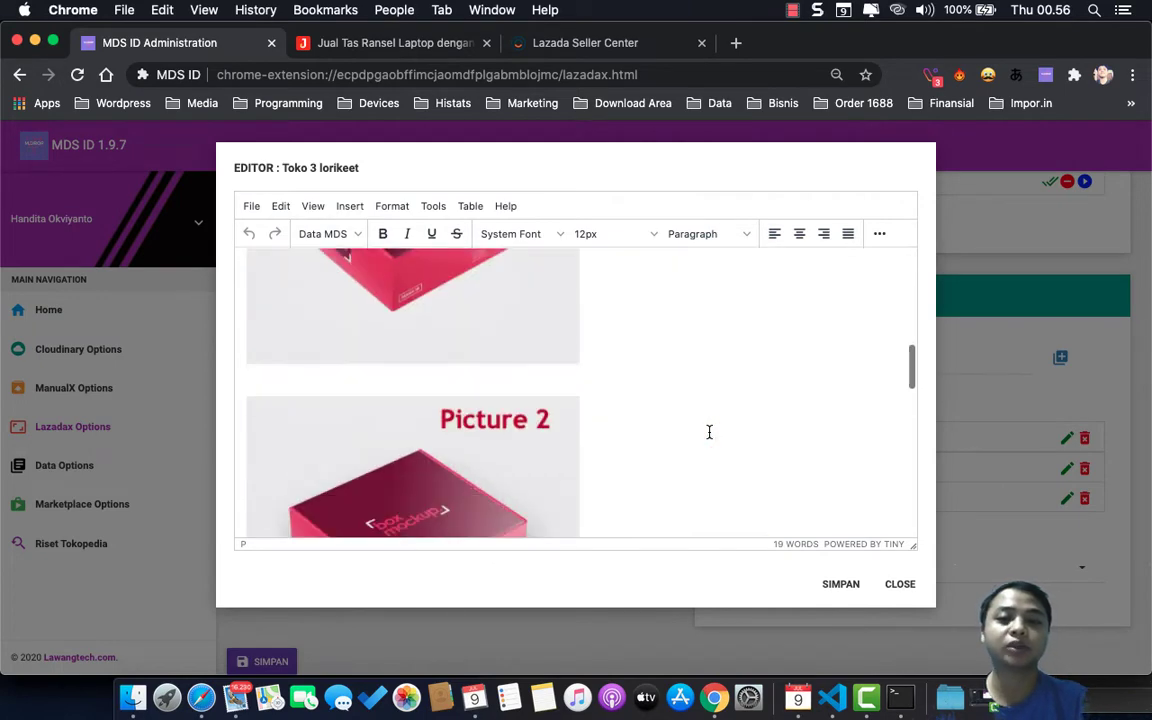
scroll(709, 432, "down", 5)
scroll(709, 432, "down", 5)
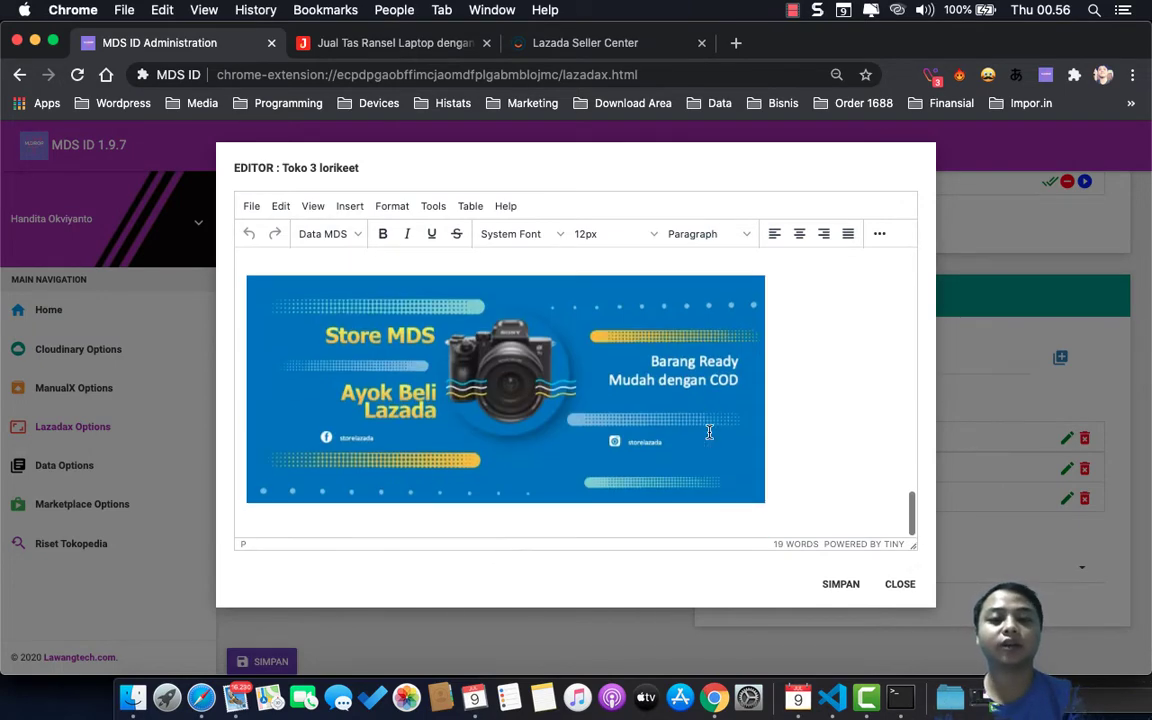
left_click(905, 585)
Set Lorikeet Aktif to Toko 3, save the Lazadax settings, and return Home.
left_click(872, 577)
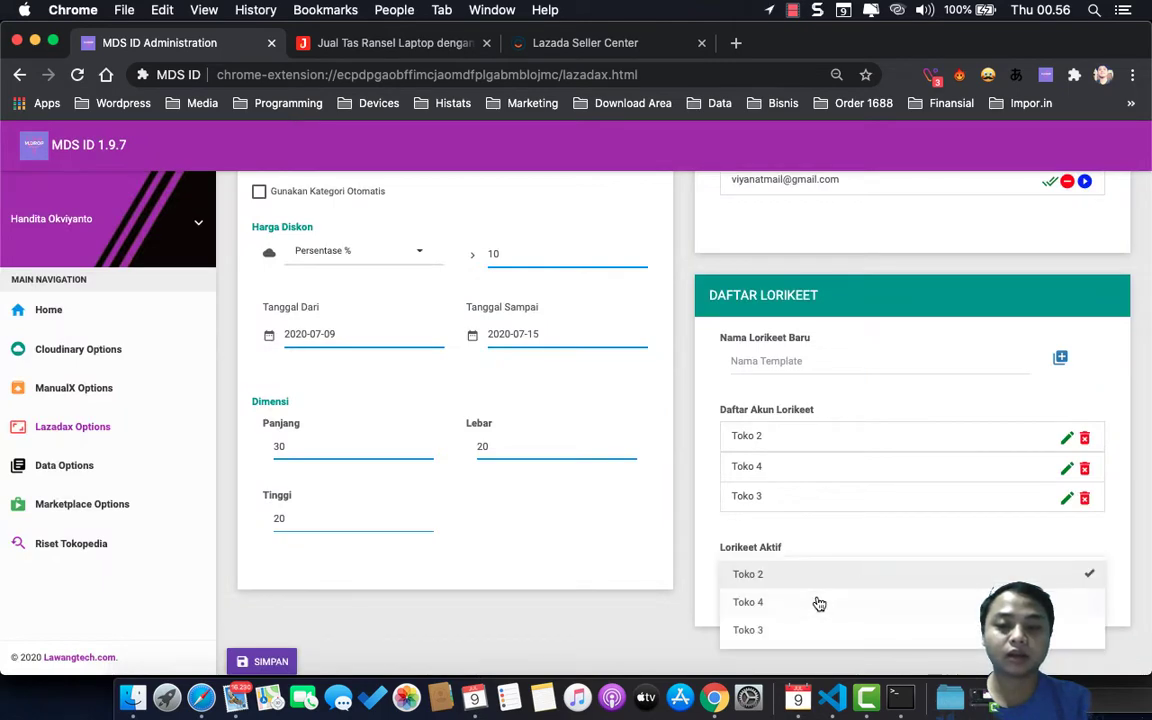
left_click(789, 632)
left_click(266, 660)
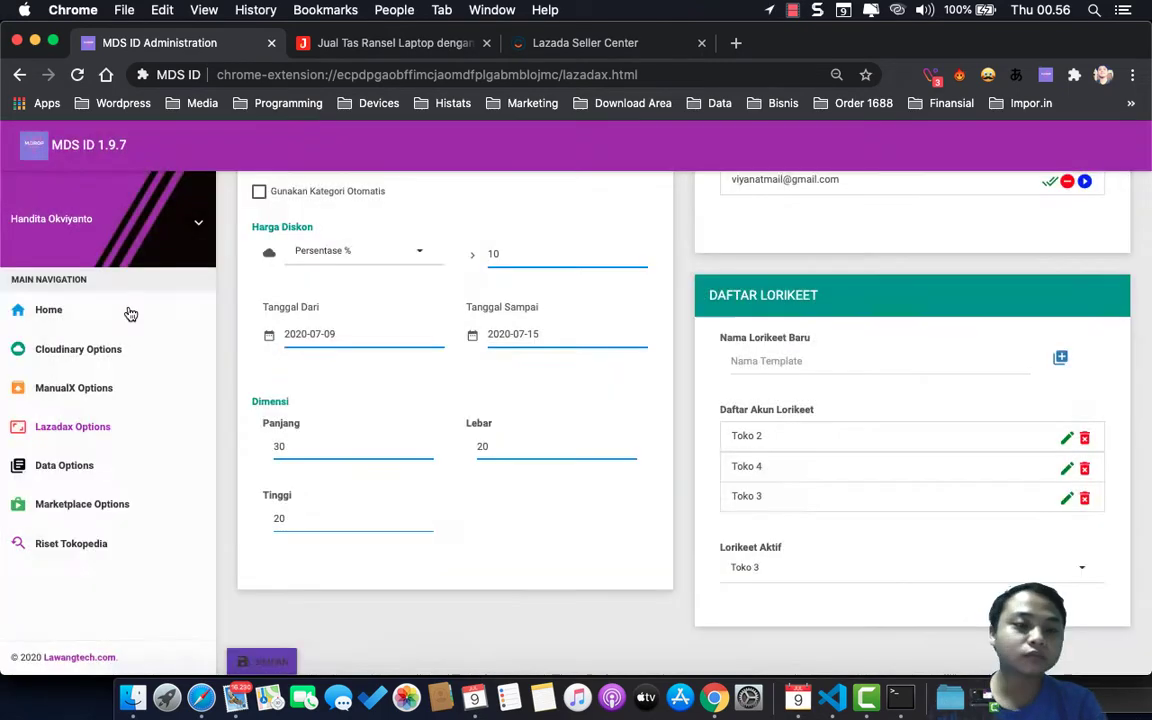
left_click(130, 314)
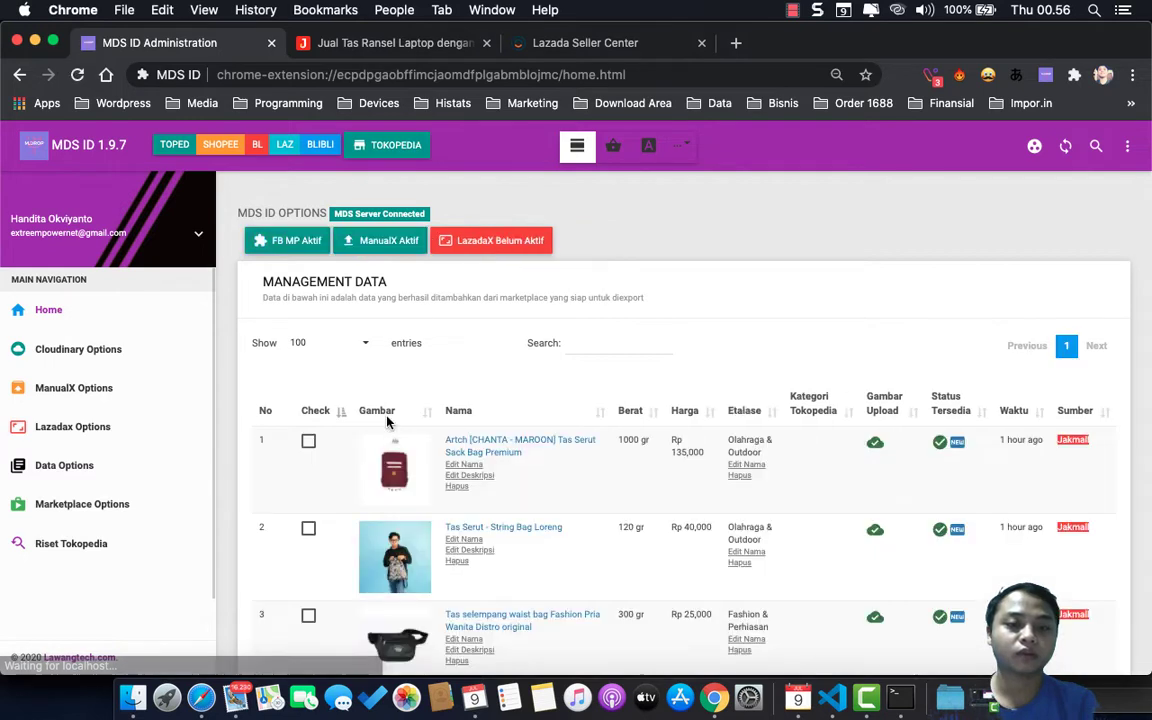
Switch the list to Lazada mode and scroll through the checked product's Lorikeet description preview.
left_click(284, 145)
left_click(378, 145)
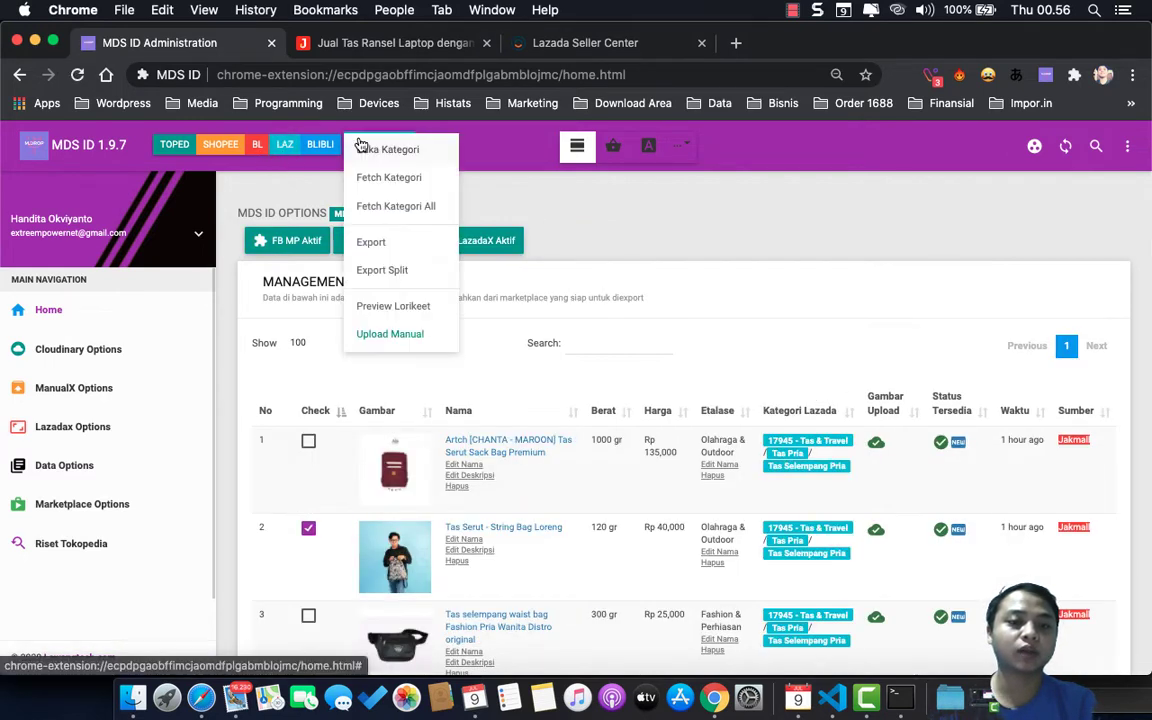
left_click(398, 303)
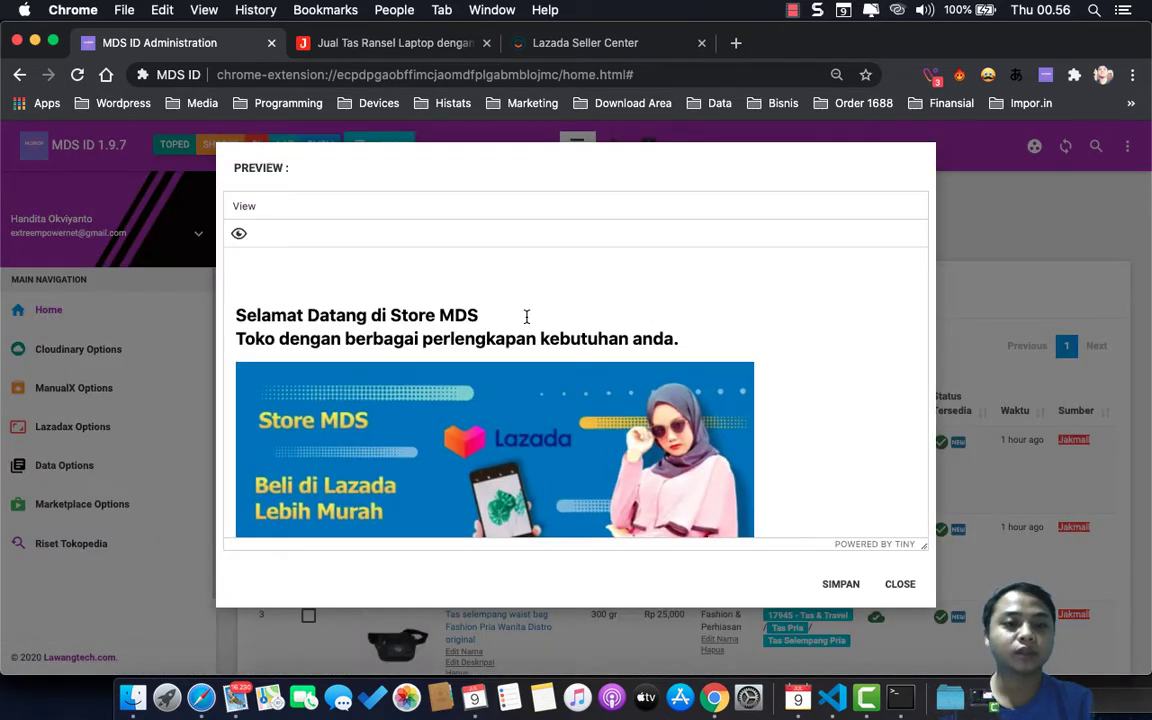
scroll(527, 317, "down", 1)
scroll(527, 317, "down", 3)
scroll(527, 317, "down", 3)
scroll(527, 317, "down", 3)
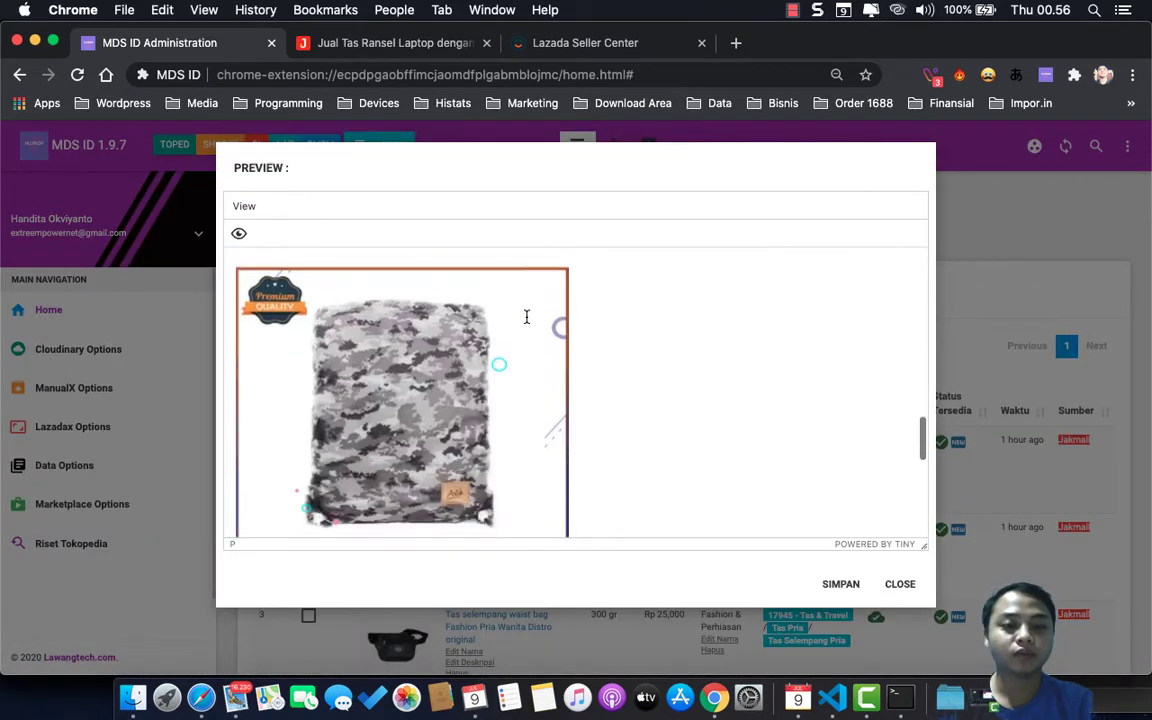
scroll(527, 317, "down", 3)
scroll(527, 317, "down", 3)
scroll(527, 317, "up", 3)
scroll(527, 317, "up", 3)
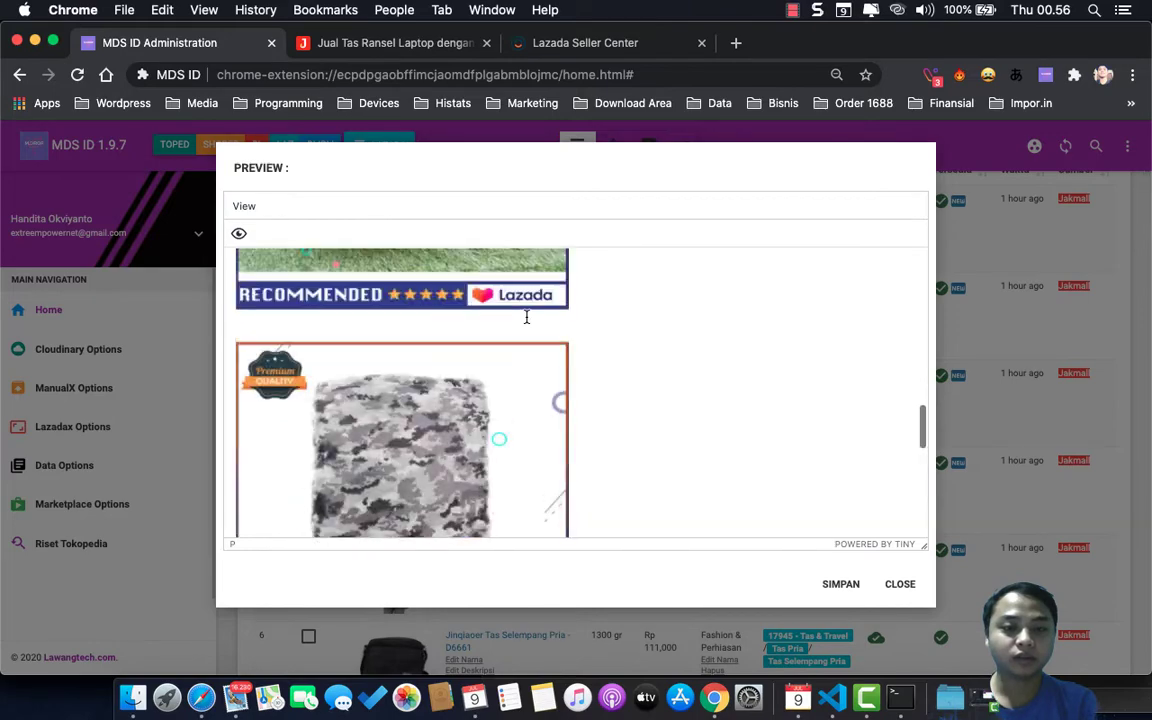
scroll(527, 317, "up", 3)
scroll(527, 317, "up", 3)
scroll(527, 317, "up", 2)
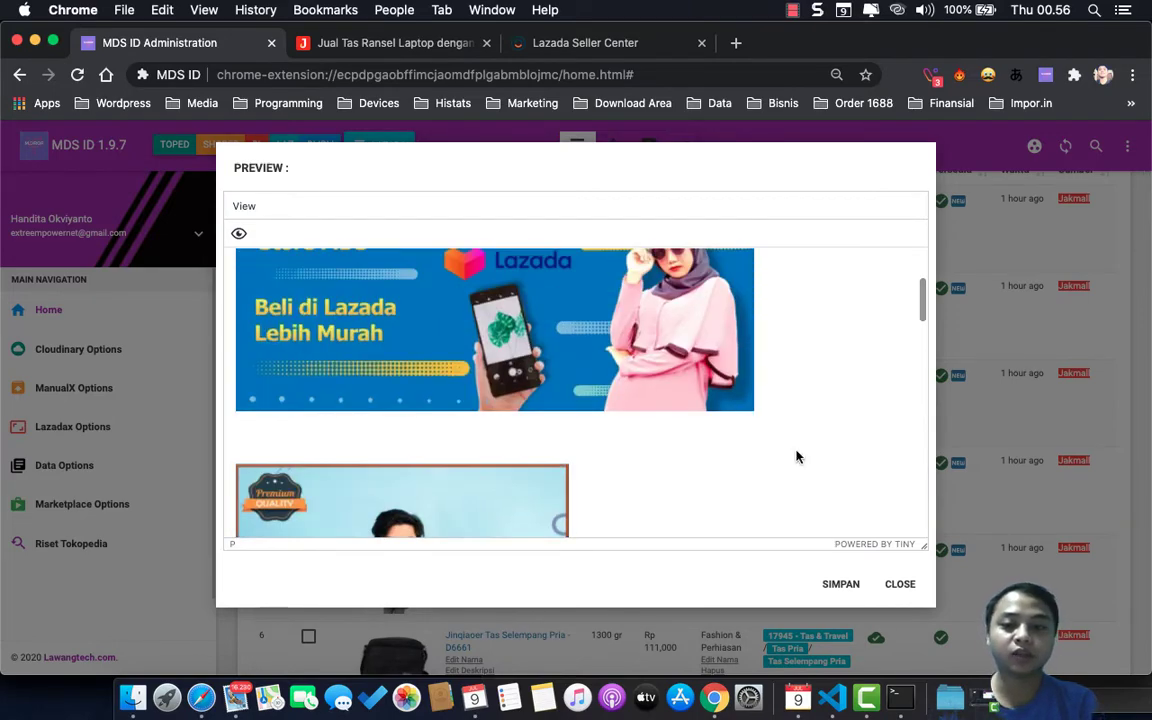
left_click(900, 584)
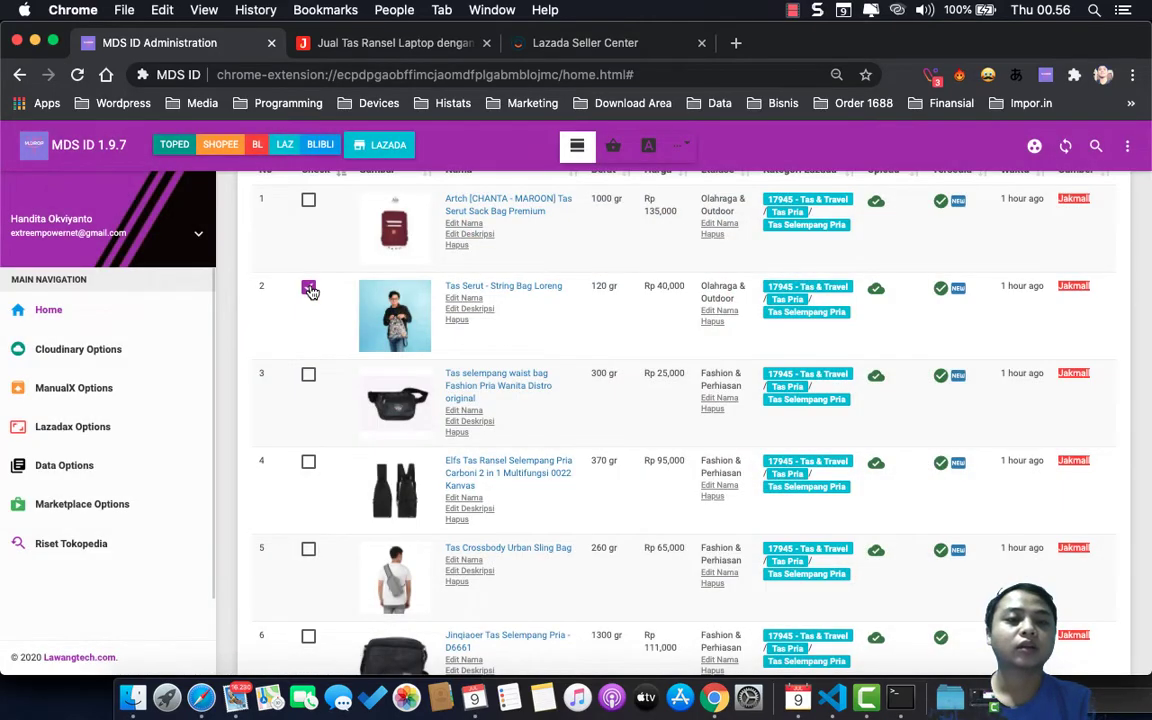
Keep the product list at 10 products per page.
scroll(311, 291, "up", 5)
left_click(340, 343)
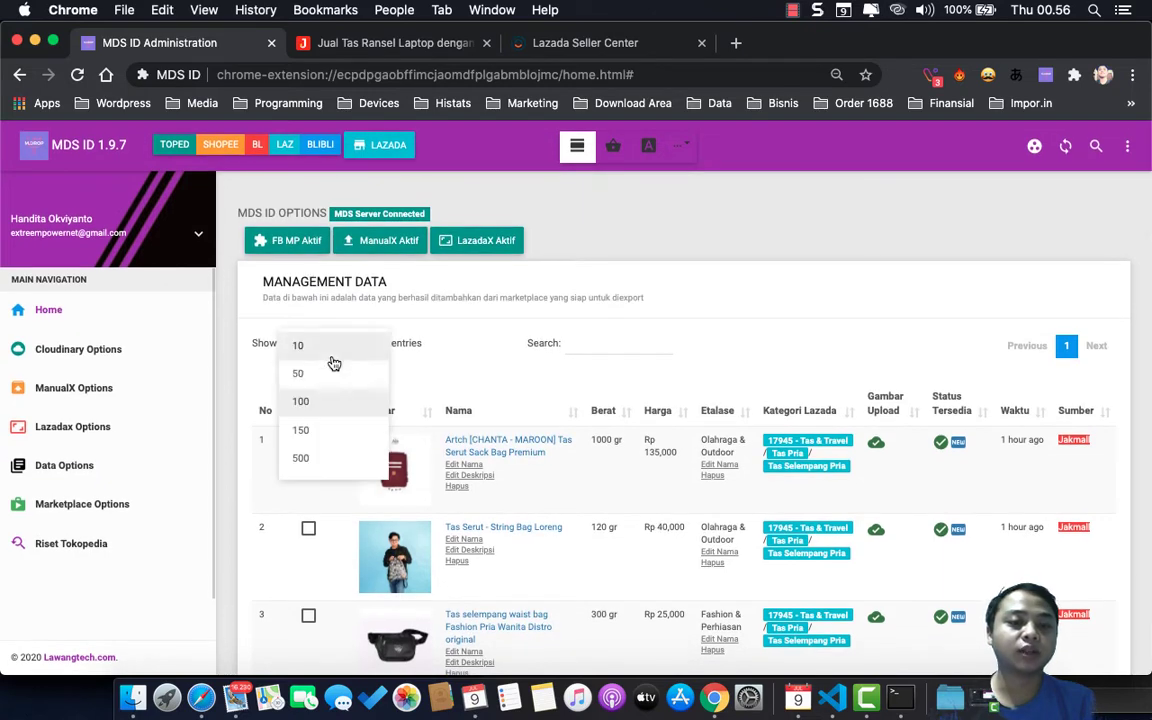
left_click(334, 352)
scroll(586, 404, "down", 10)
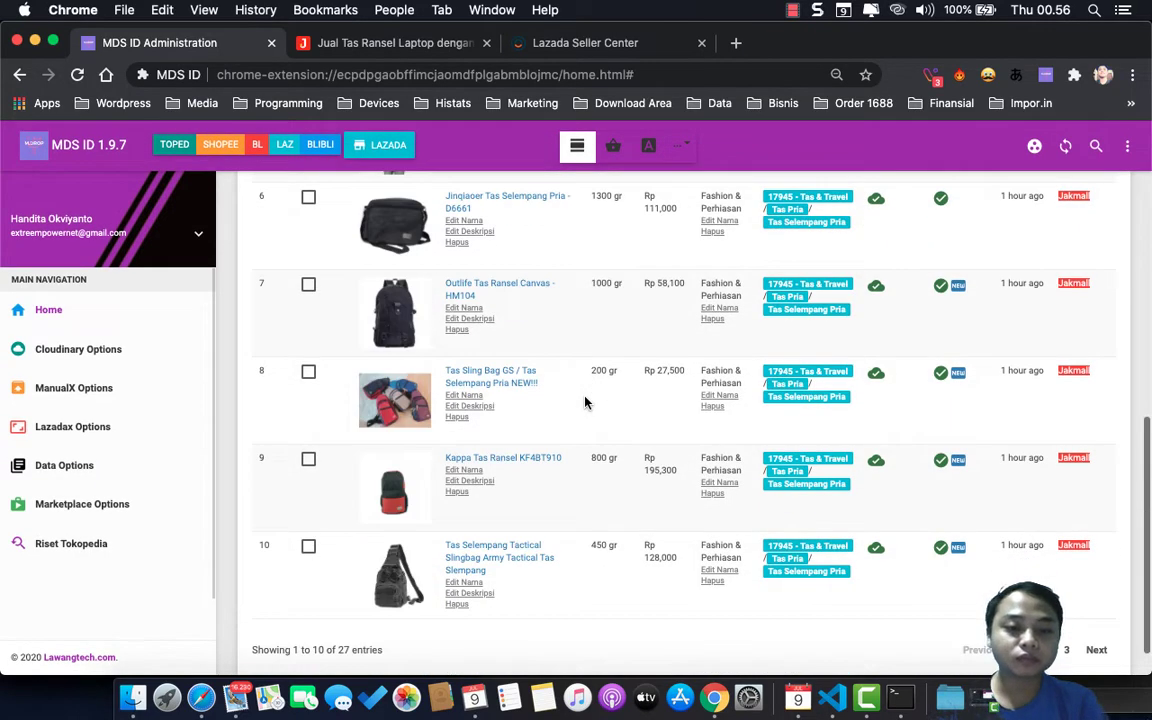
scroll(586, 403, "up", 10)
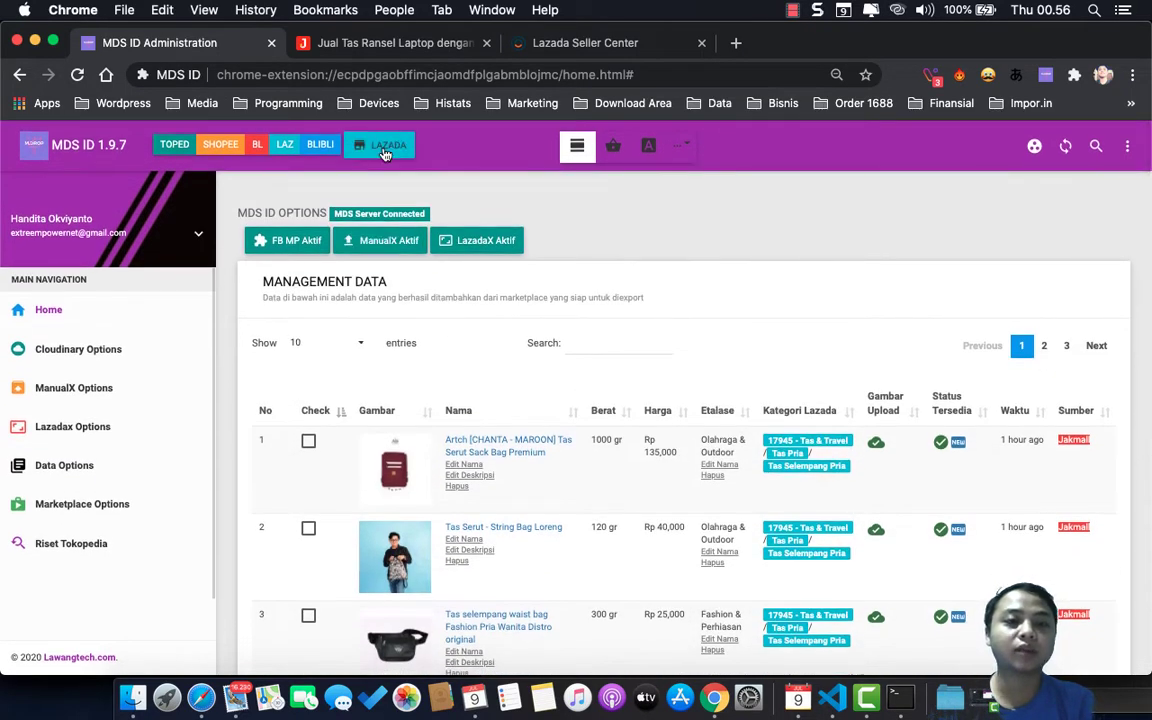
Start a Lazada export with category Tas & Travel, cancel it, and open bulk selection options.
left_click(384, 150)
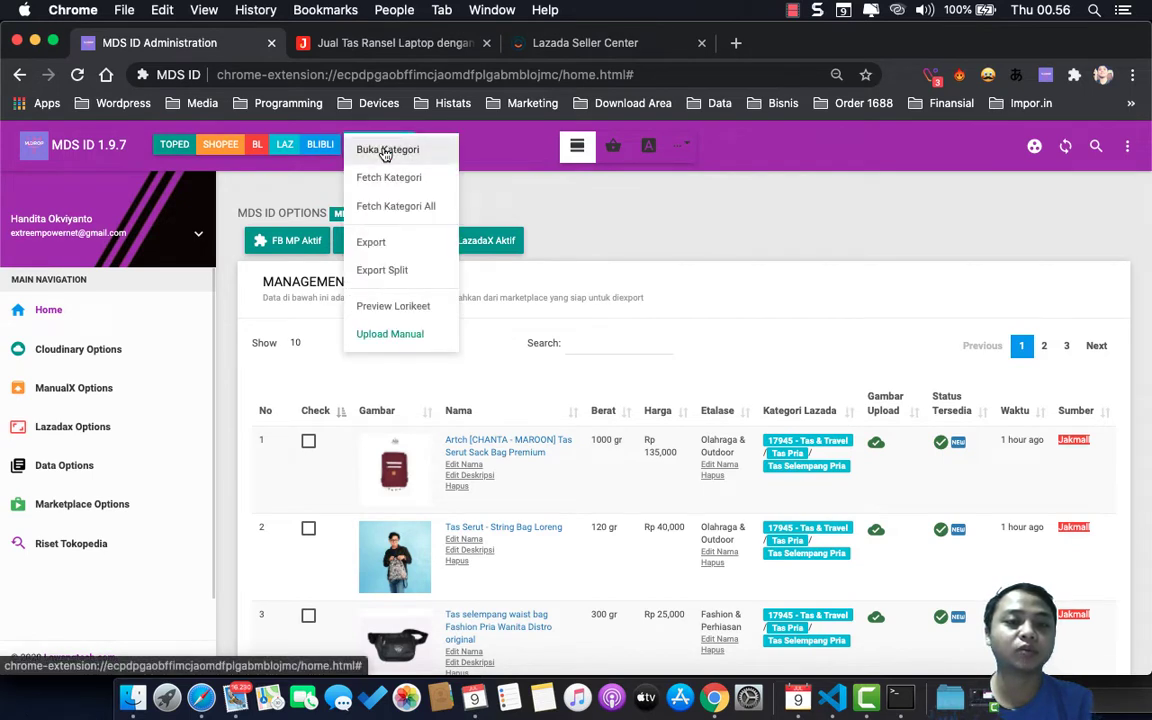
left_click(464, 118)
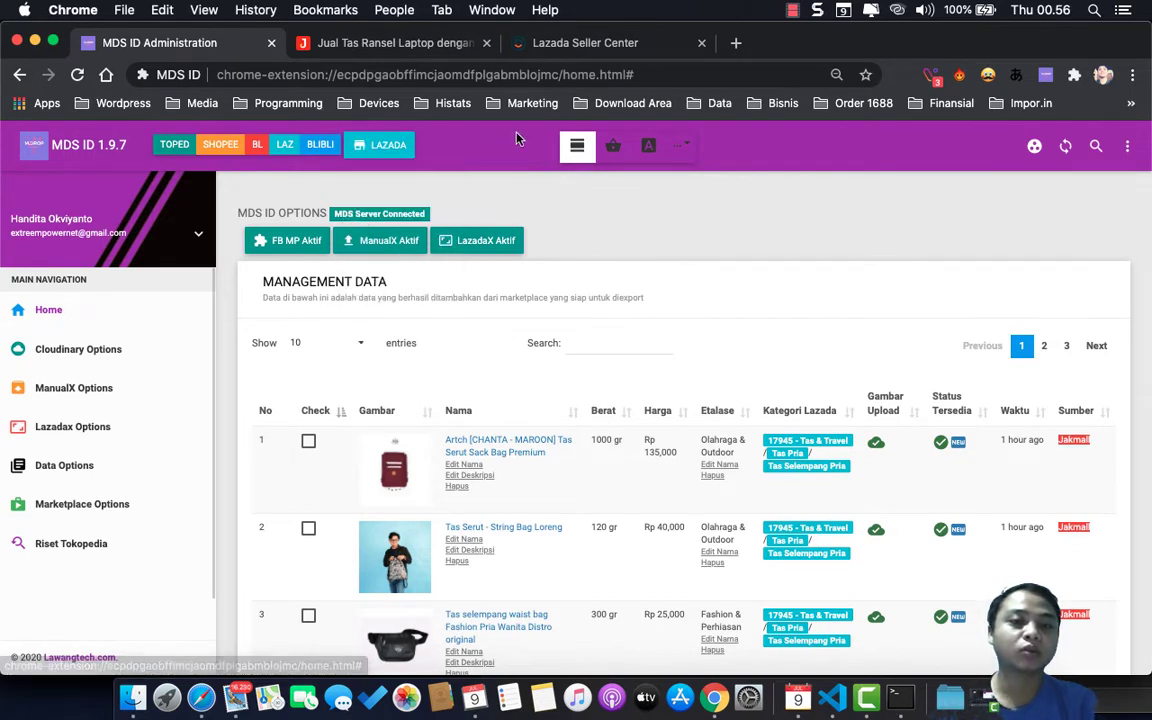
left_click(368, 147)
left_click(372, 241)
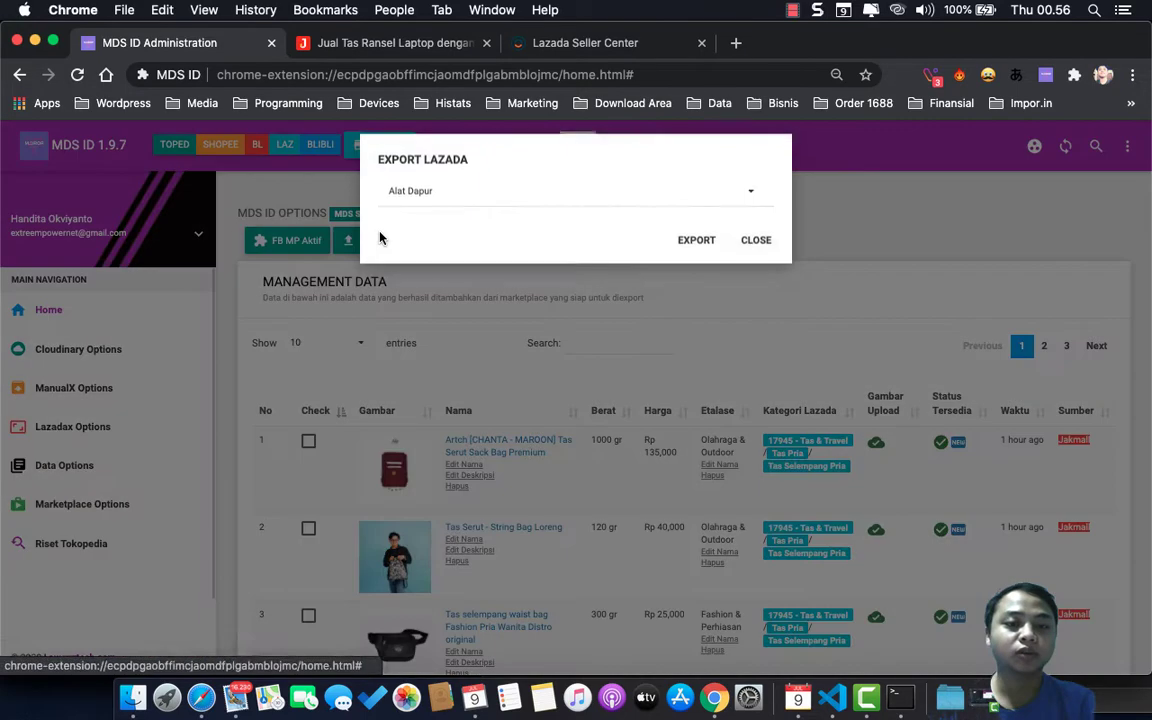
left_click(505, 200)
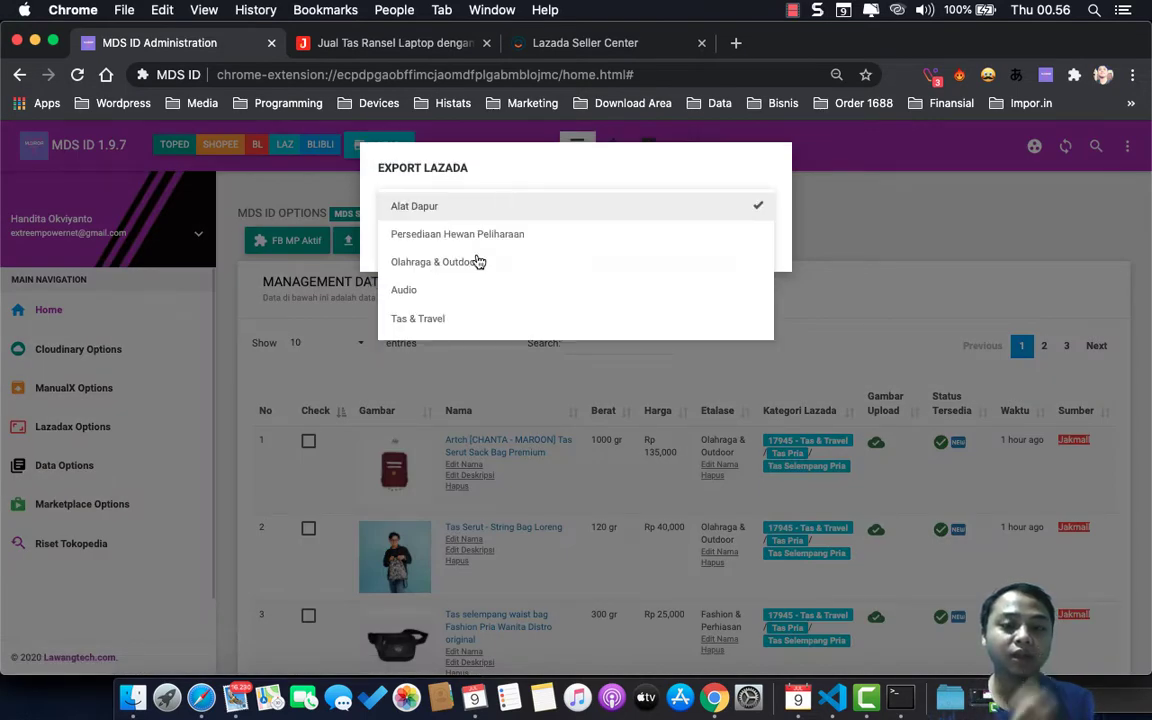
left_click(437, 320)
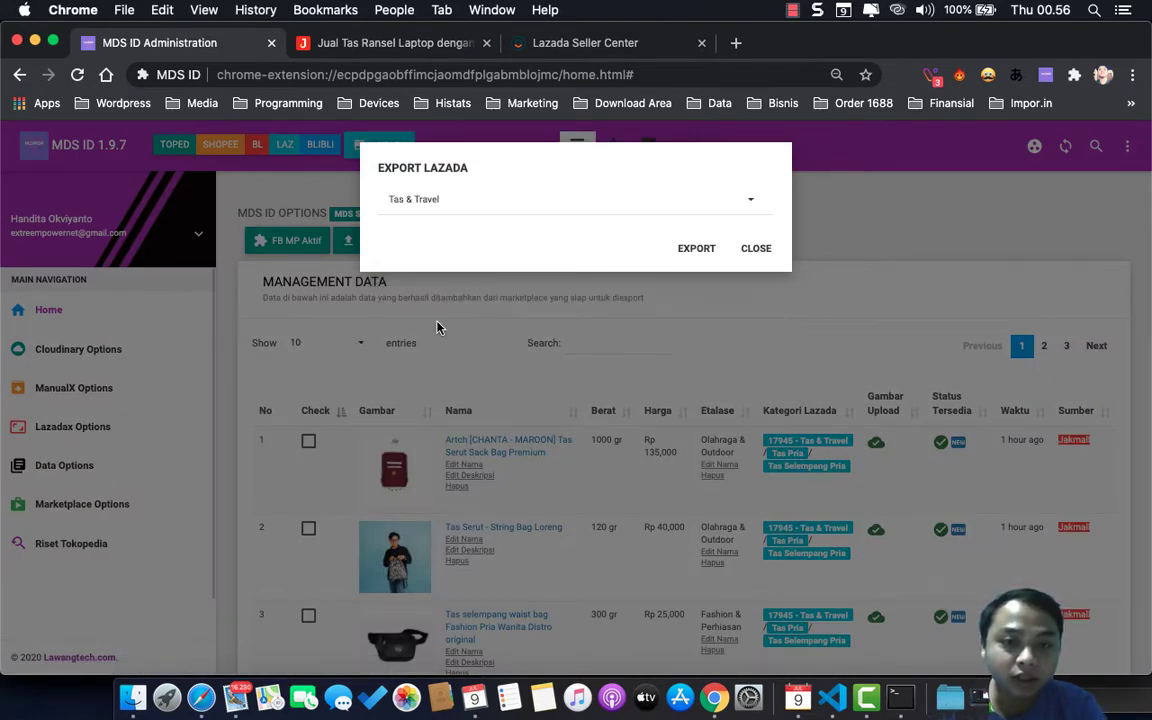
left_click(757, 252)
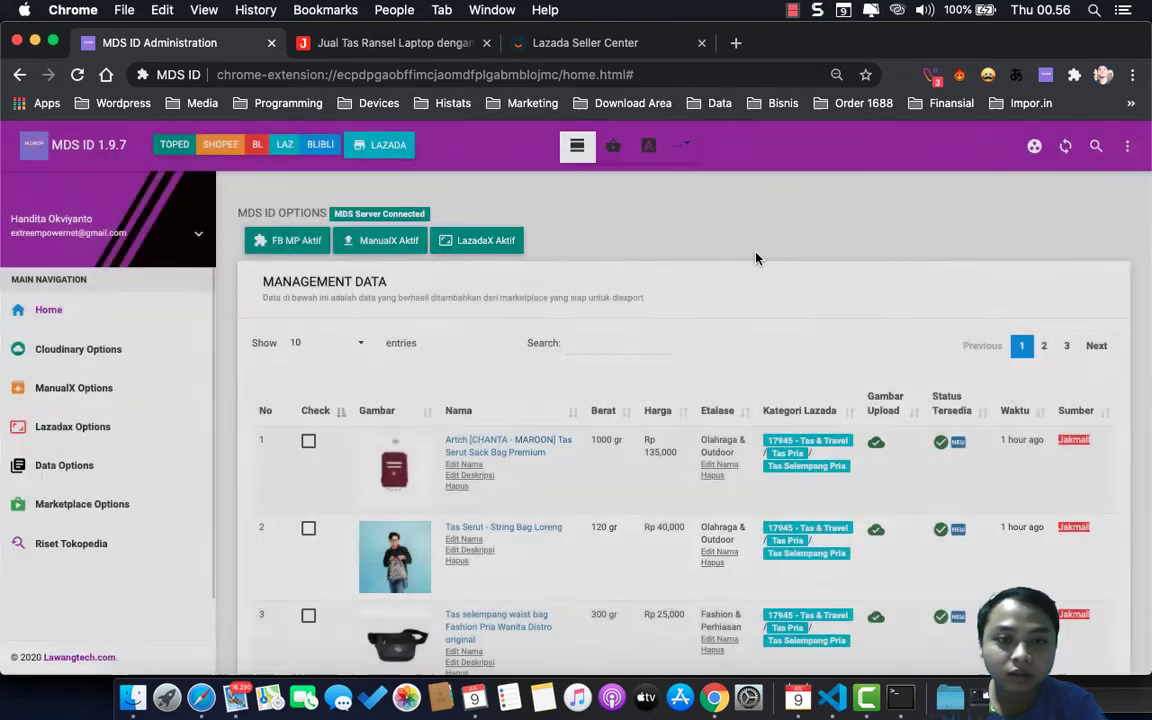
left_click(692, 151)
Check all products, export them to Lazada under Tas & Travel, and open lazada-2020_07_09-00_57_08.xlsx.
left_click(652, 156)
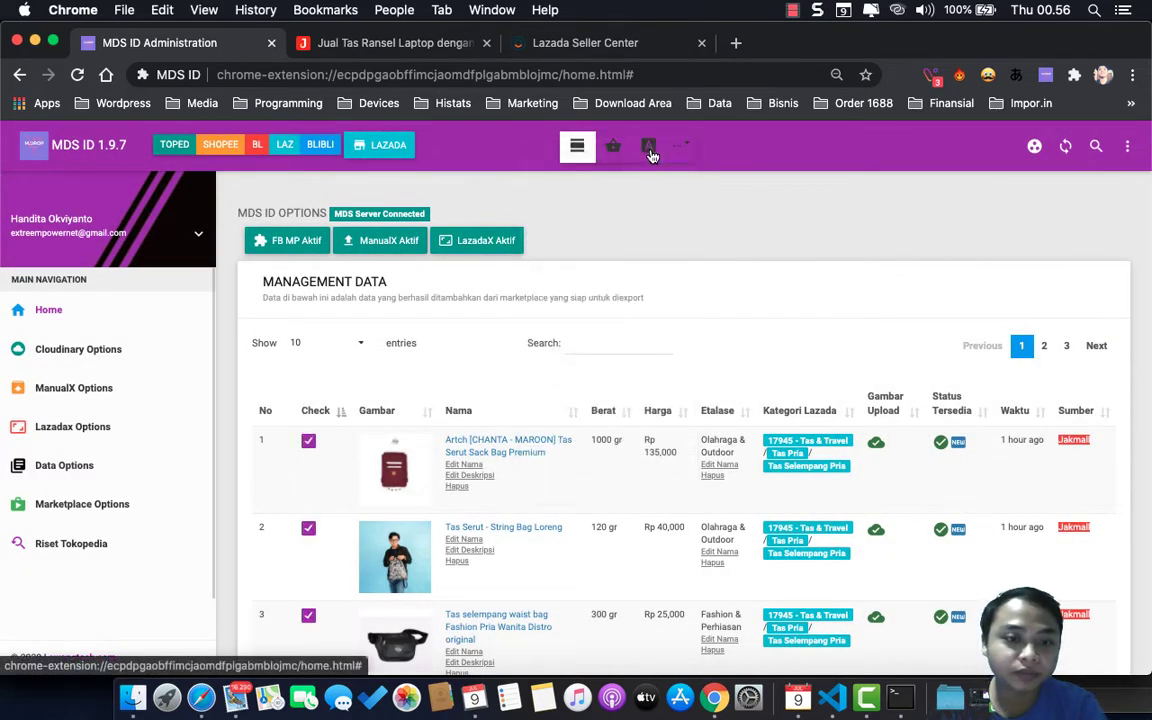
left_click(386, 147)
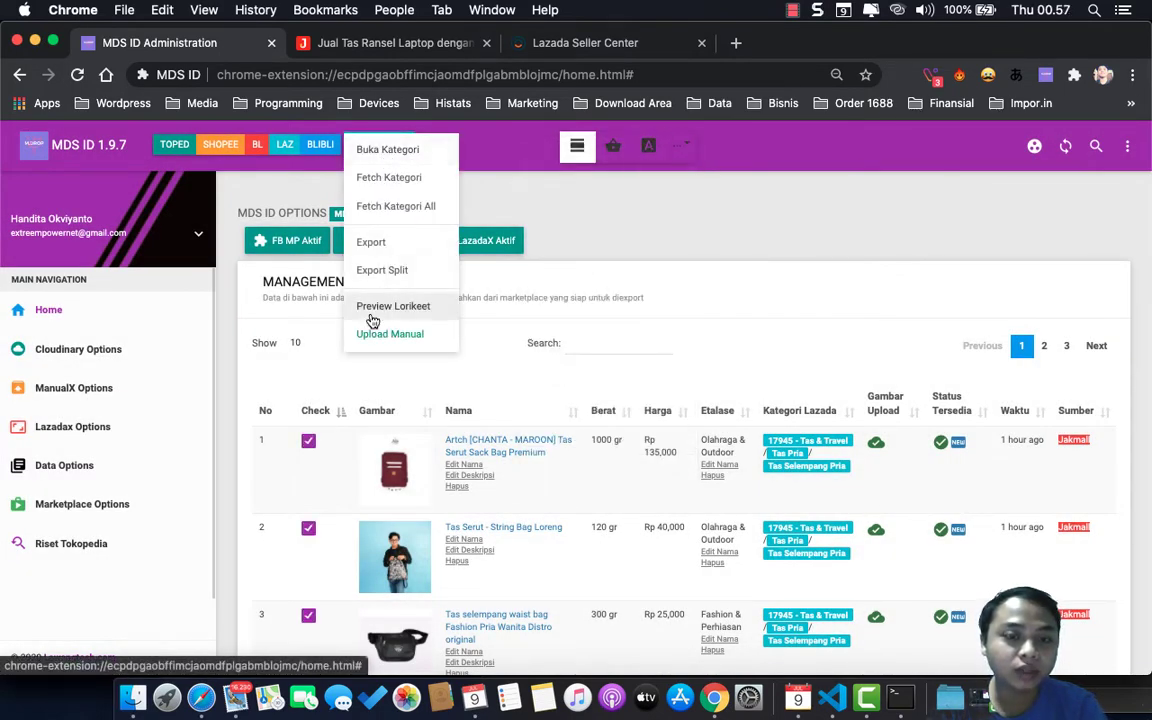
left_click(369, 241)
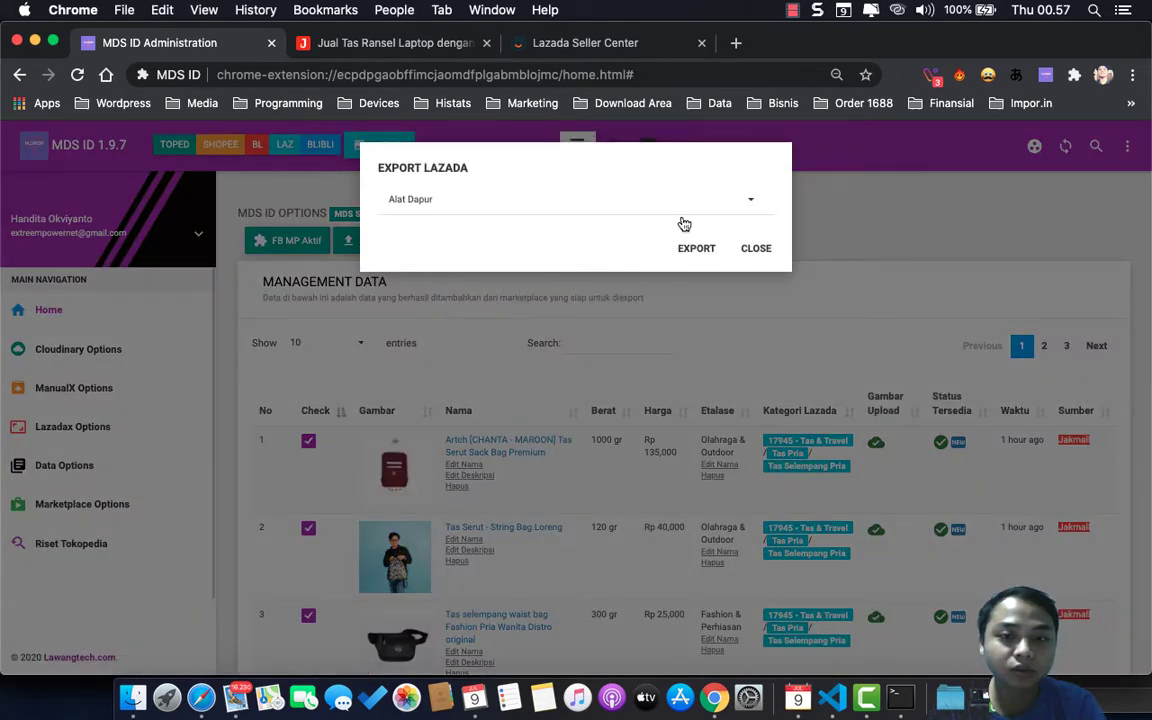
left_click(690, 205)
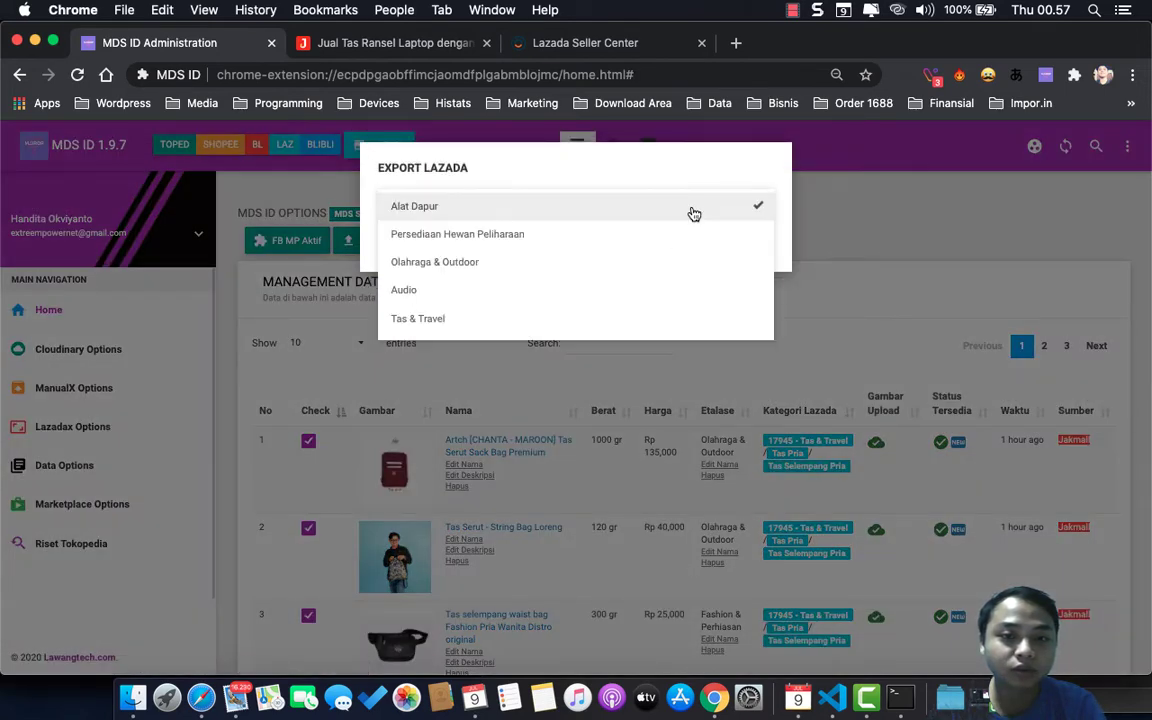
left_click(474, 320)
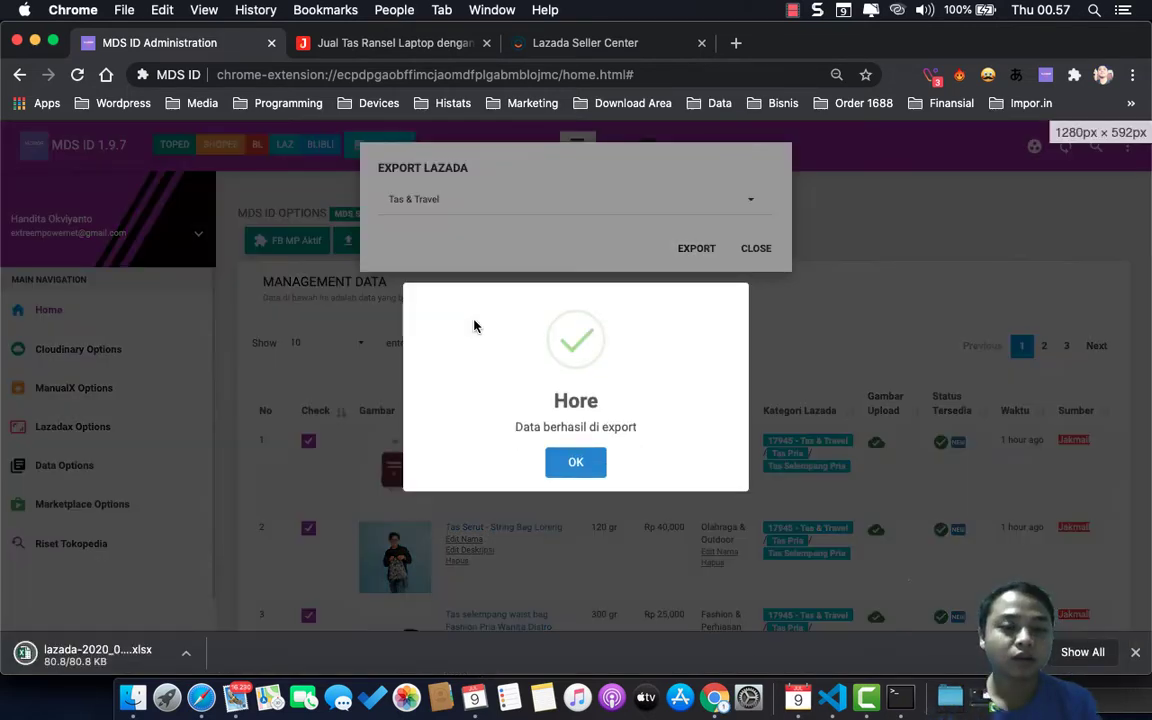
key("Return")
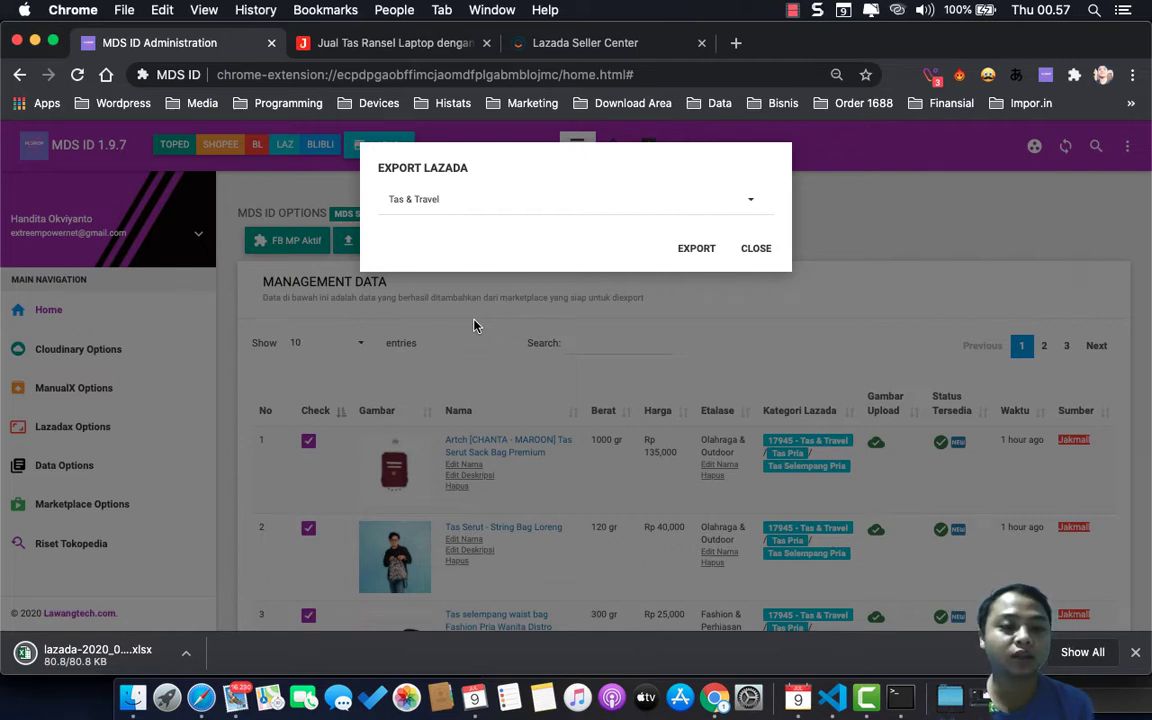
left_click(113, 655)
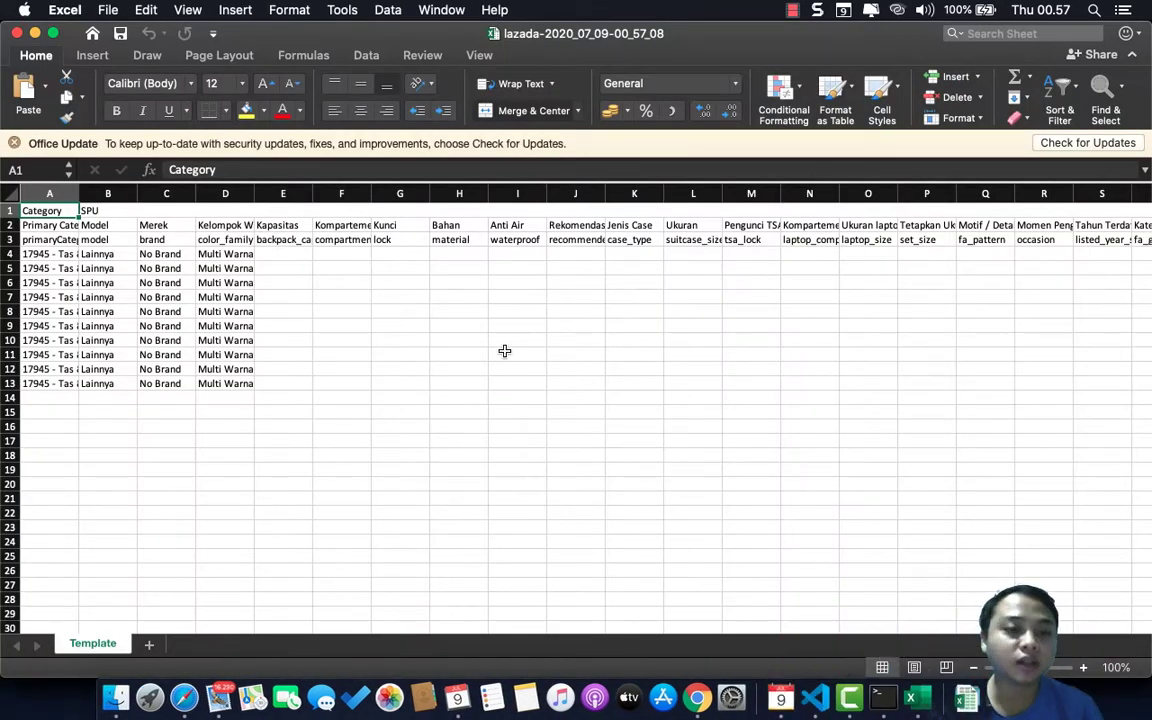
Inspect the exported products' Model and other values in rows 4 and 5.
left_click(505, 352)
left_click(100, 254)
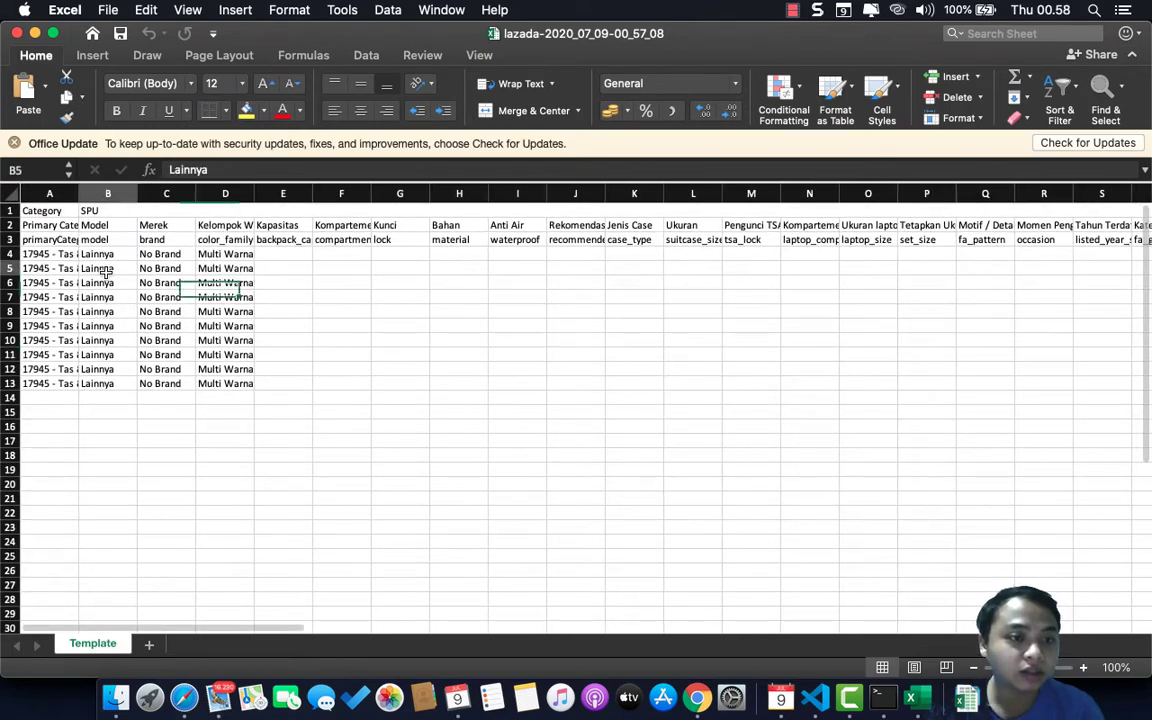
key("Down")
key("Right")
key("Right")
key("Right")
scroll(272, 272, "right", 2)
scroll(272, 272, "right", 5)
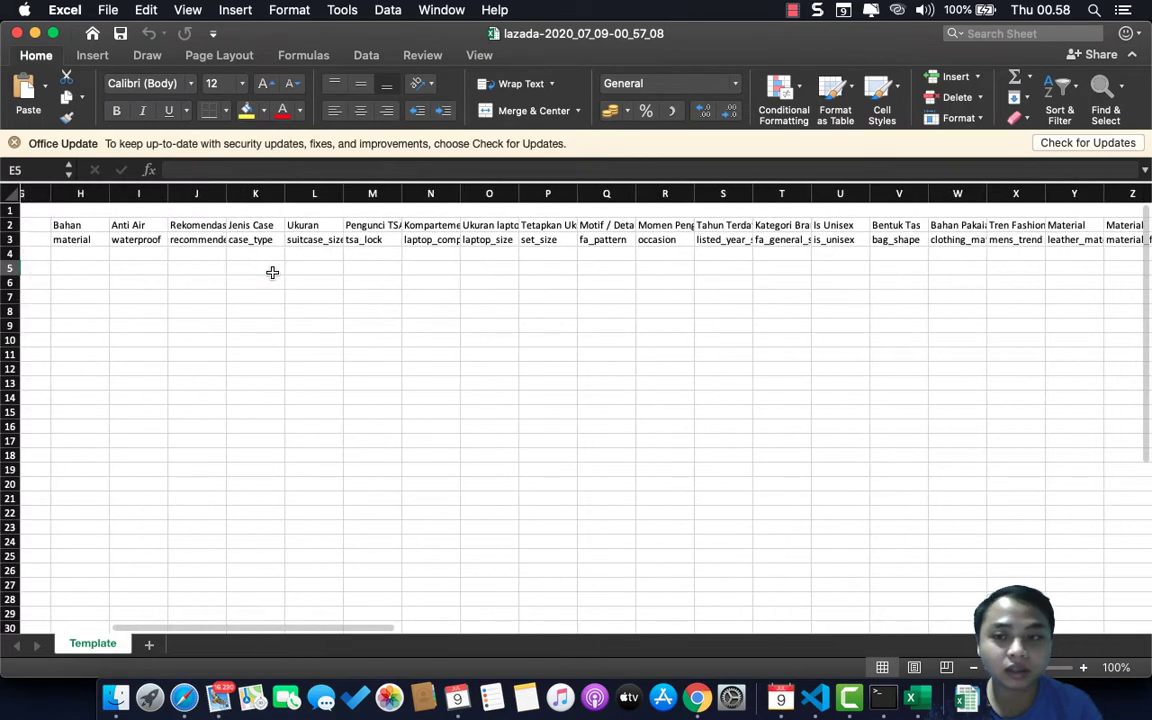
scroll(272, 272, "right", 4)
scroll(272, 272, "left", 3)
scroll(272, 272, "left", 8)
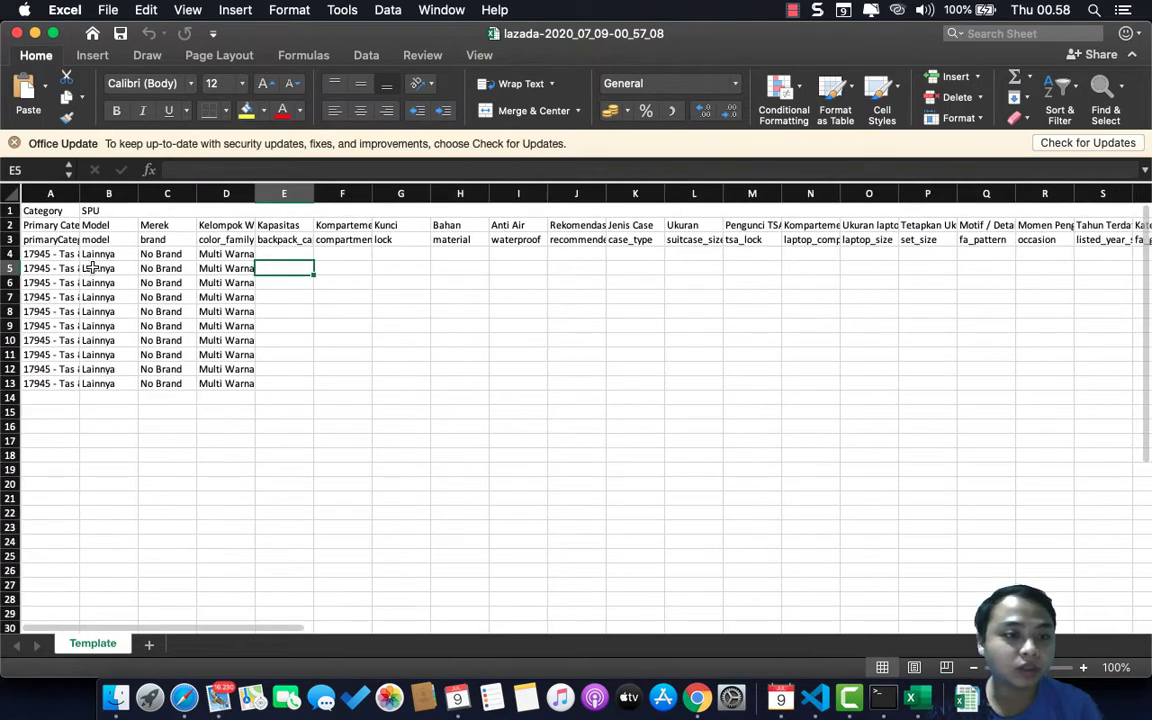
Check the first product's Lazada category across the columns, then return to Chrome.
left_click(50, 255)
scroll(50, 257, "right", 5)
scroll(52, 258, "right", 5)
scroll(52, 258, "right", 10)
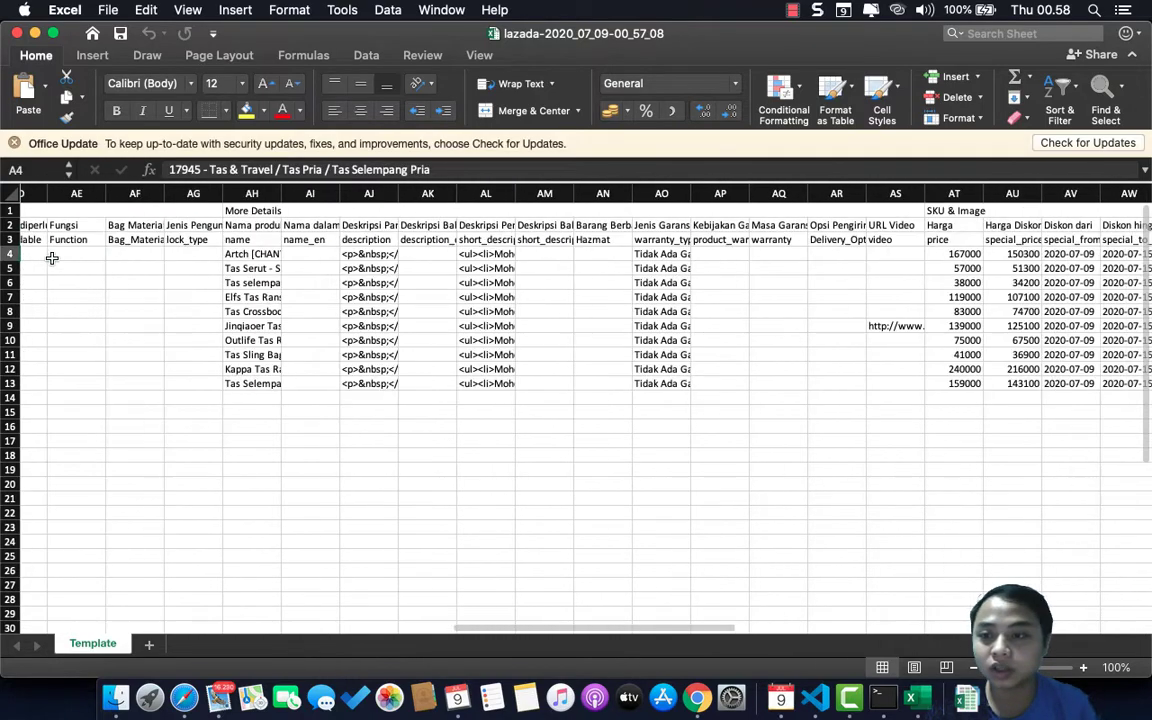
scroll(52, 258, "right", 10)
scroll(52, 258, "right", 10)
scroll(52, 258, "down", 1)
scroll(50, 256, "up", 1)
scroll(50, 256, "left", 1)
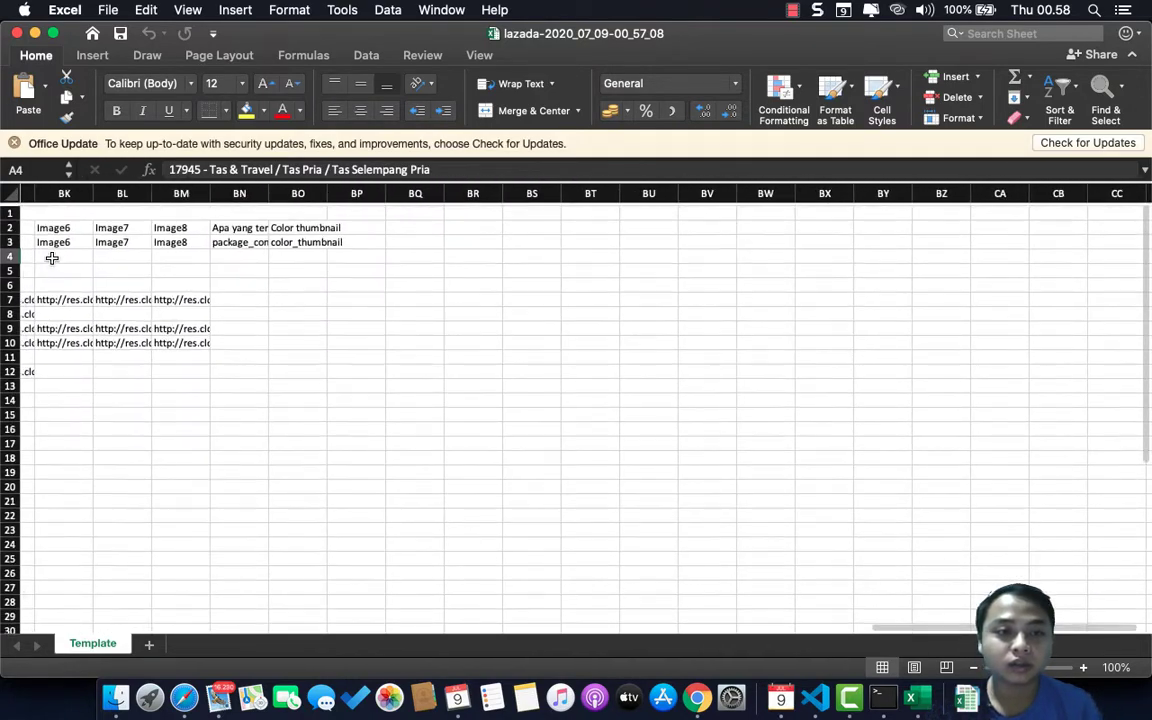
left_click(697, 700)
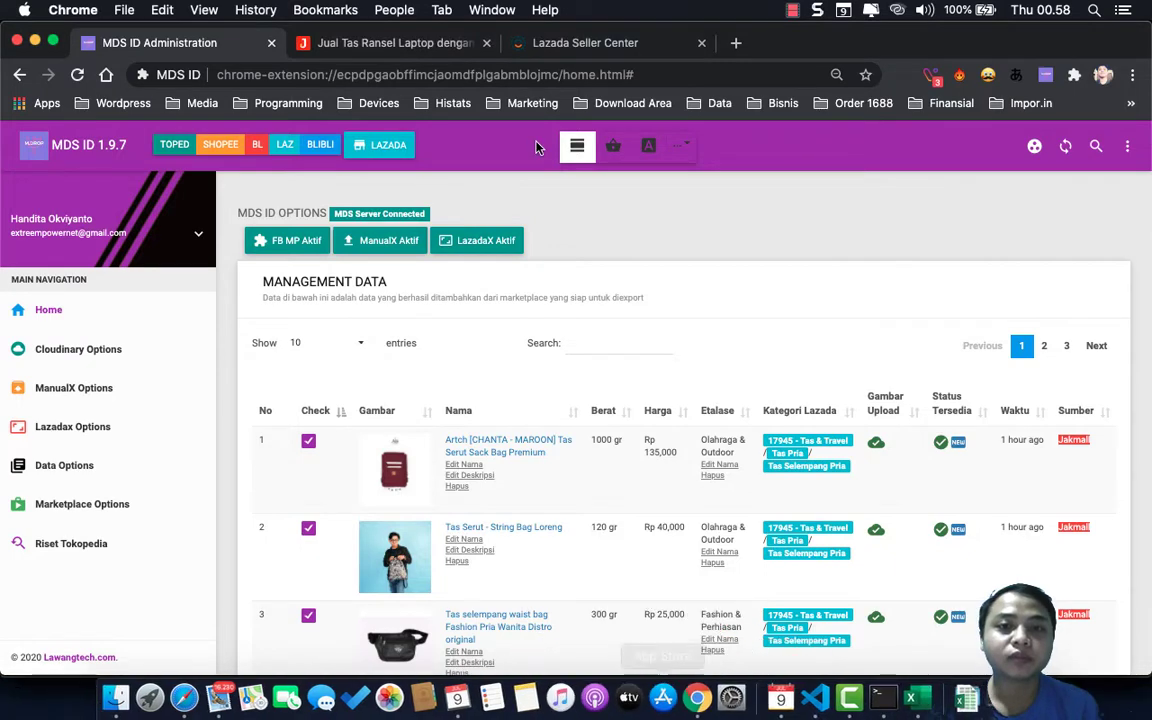
In Seller Center's Impor dialog, request the Tas & Travel product creation template.
left_click(562, 50)
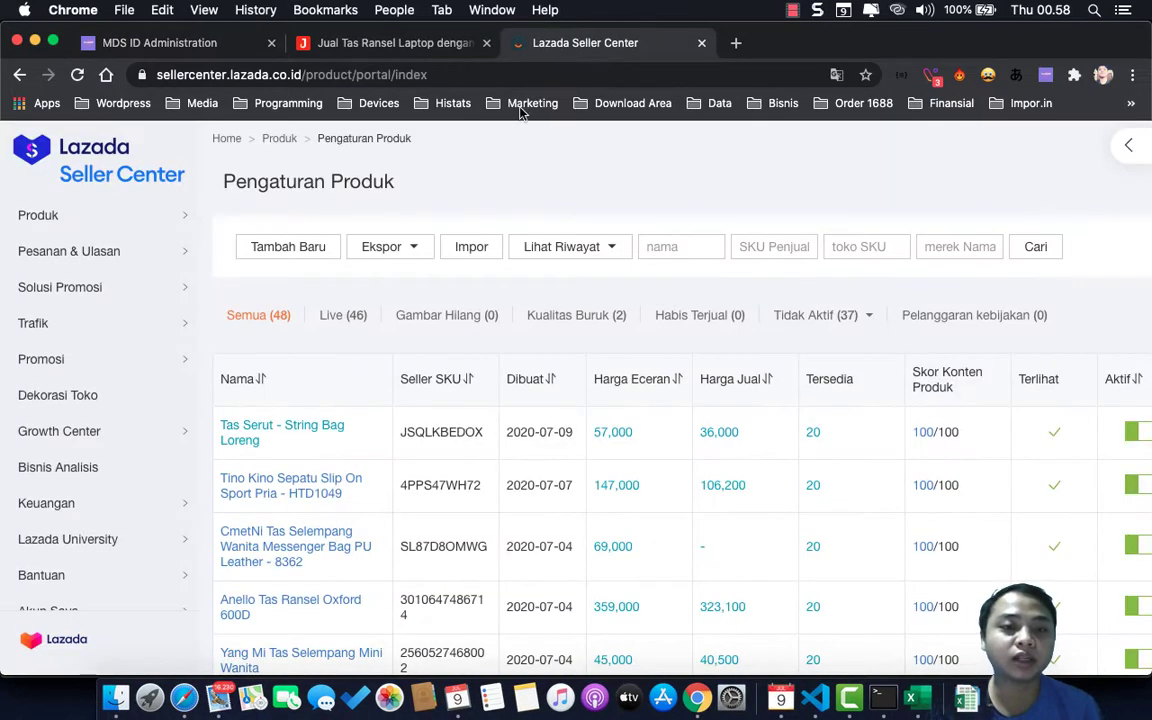
left_click(467, 254)
scroll(406, 394, "down", 5)
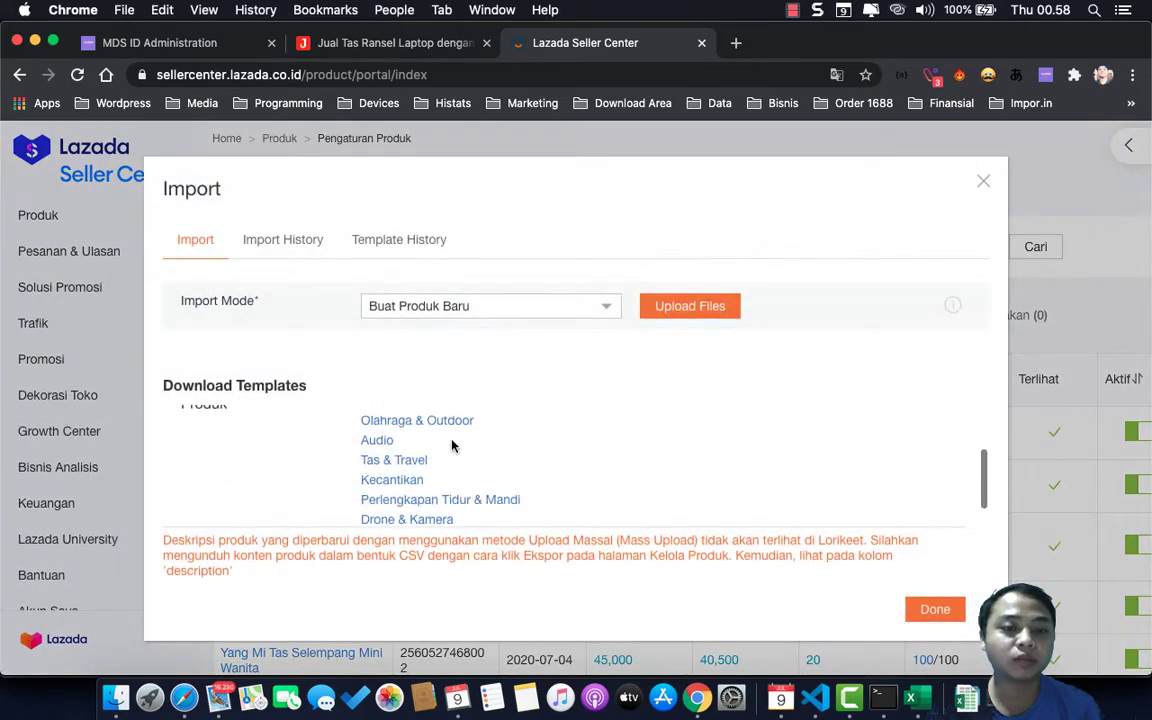
scroll(452, 446, "up", 1)
scroll(296, 483, "up", 1)
scroll(296, 483, "down", 5)
scroll(296, 483, "down", 3)
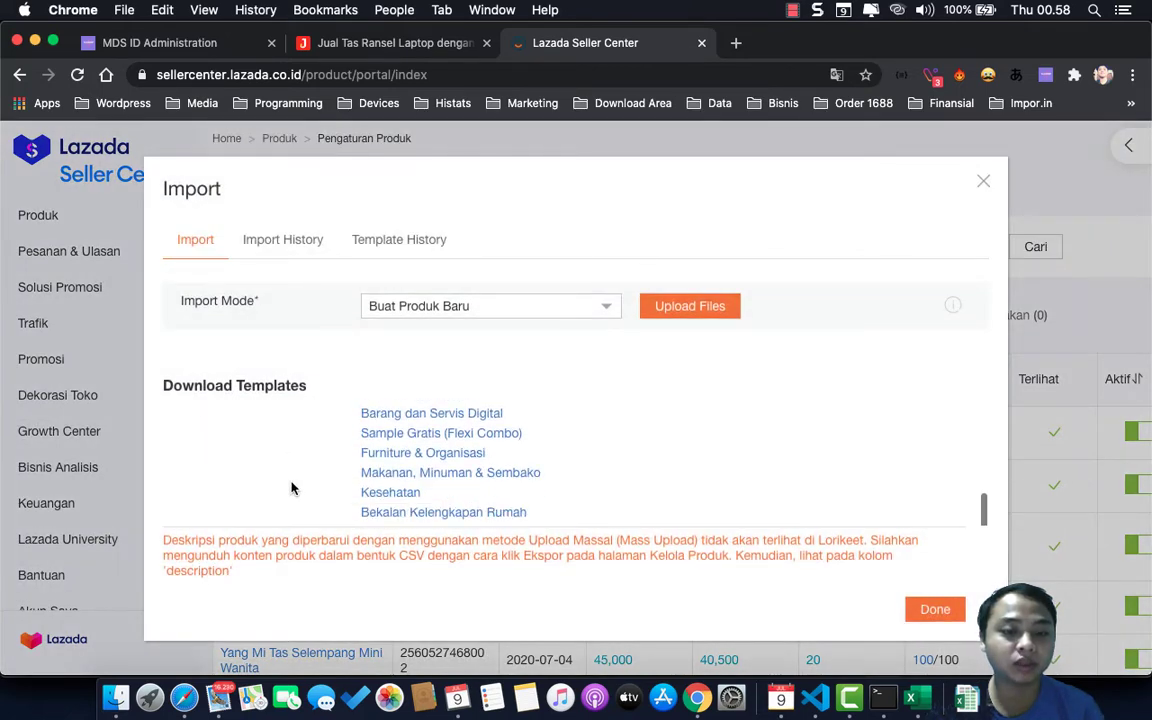
scroll(292, 488, "up", 3)
scroll(292, 488, "up", 2)
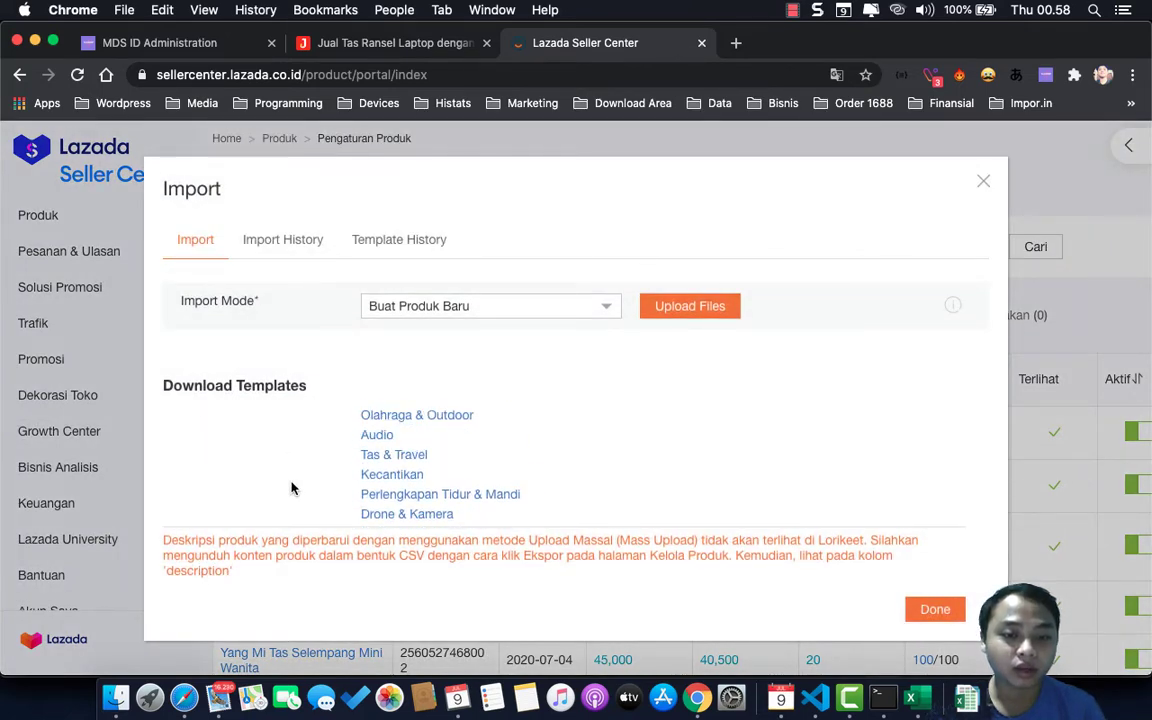
left_click(384, 465)
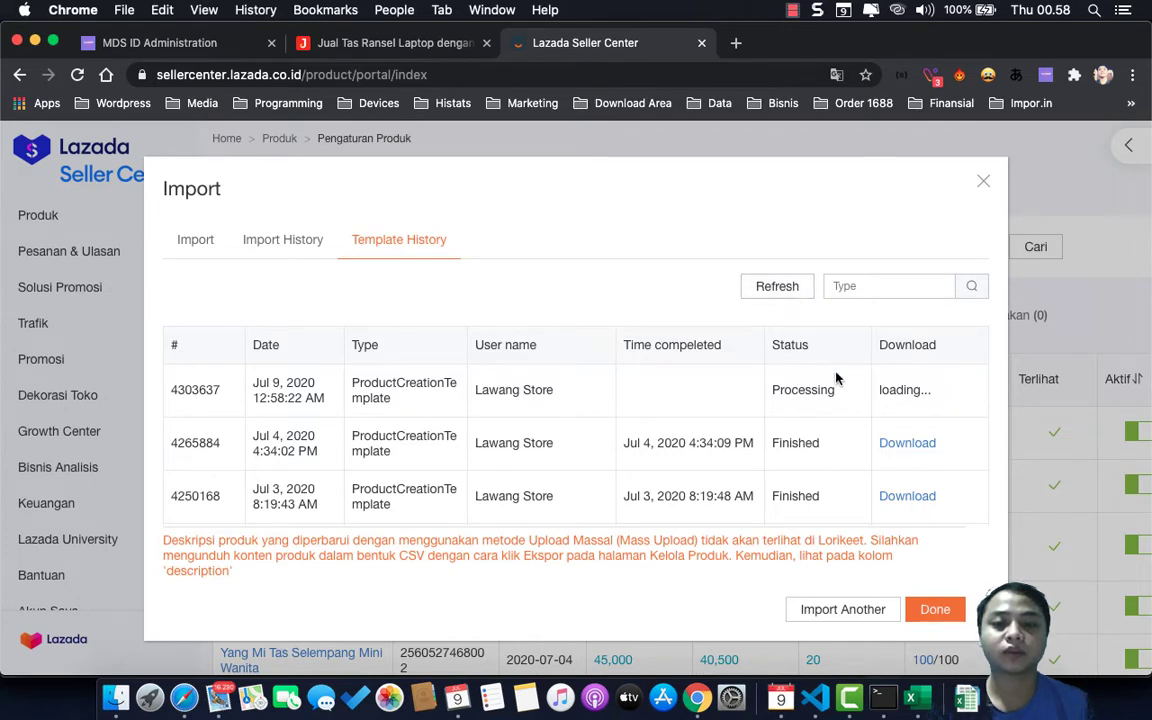
Refresh, download ProductCreationTemplate 2020-07-09.xlsx, and show it in Finder.
scroll(836, 378, "down", 2)
scroll(836, 378, "up", 2)
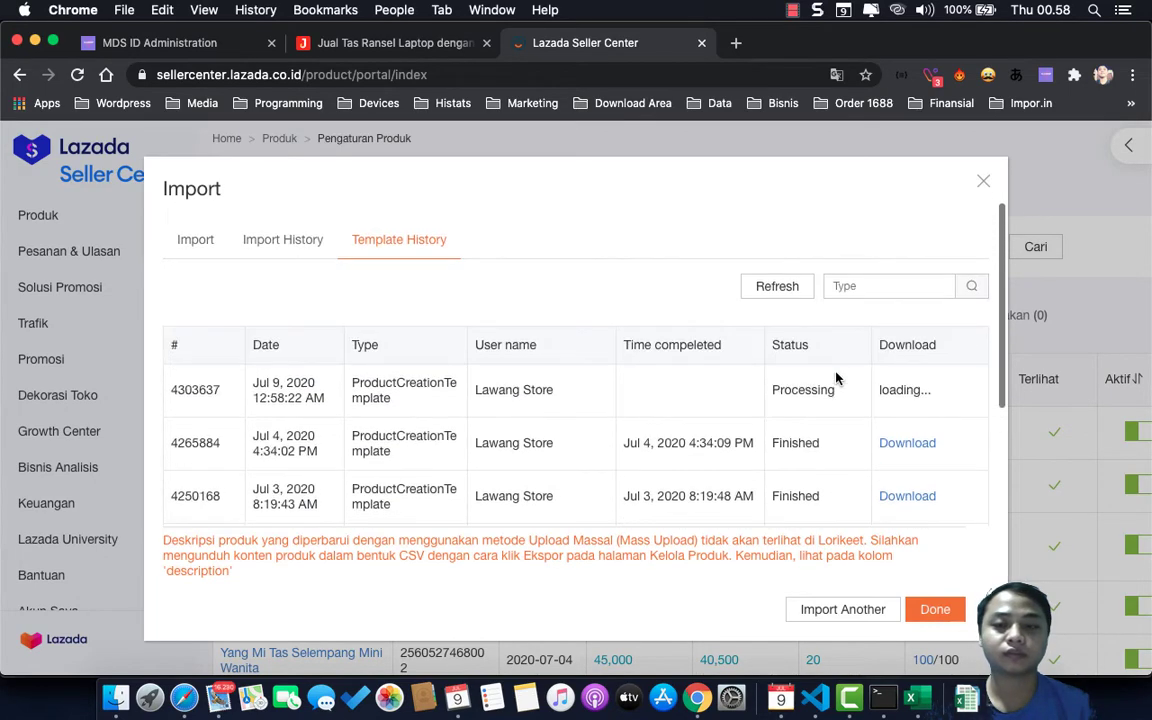
left_click(790, 293)
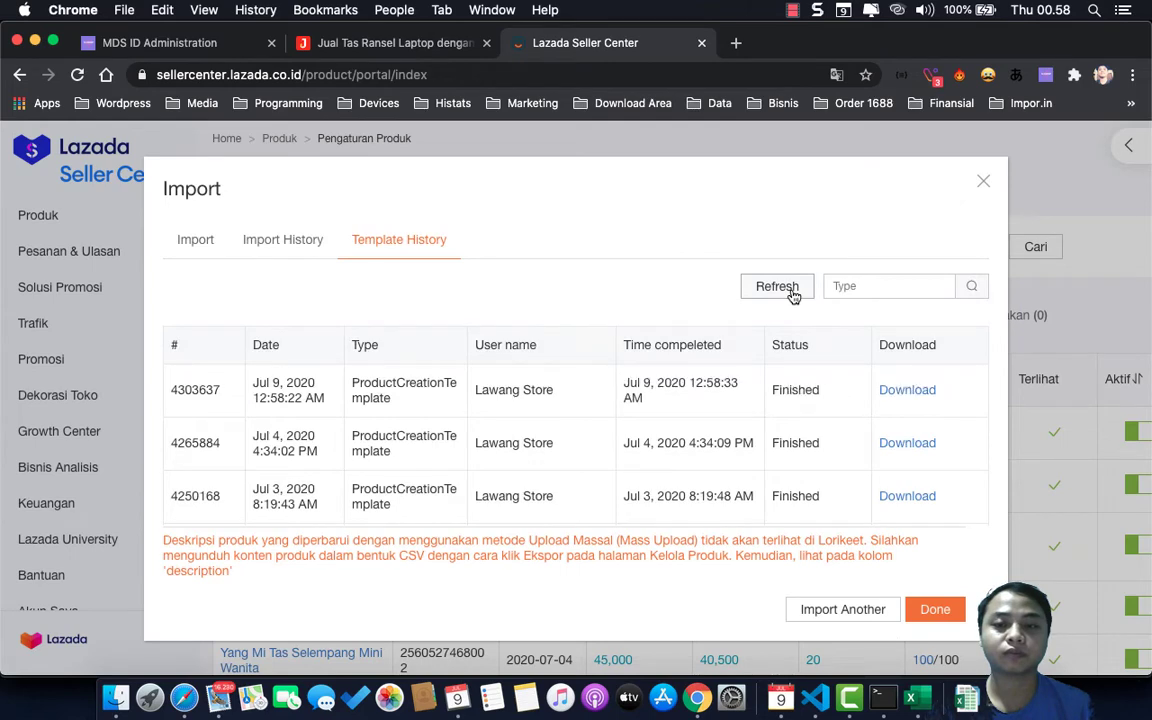
left_click(907, 390)
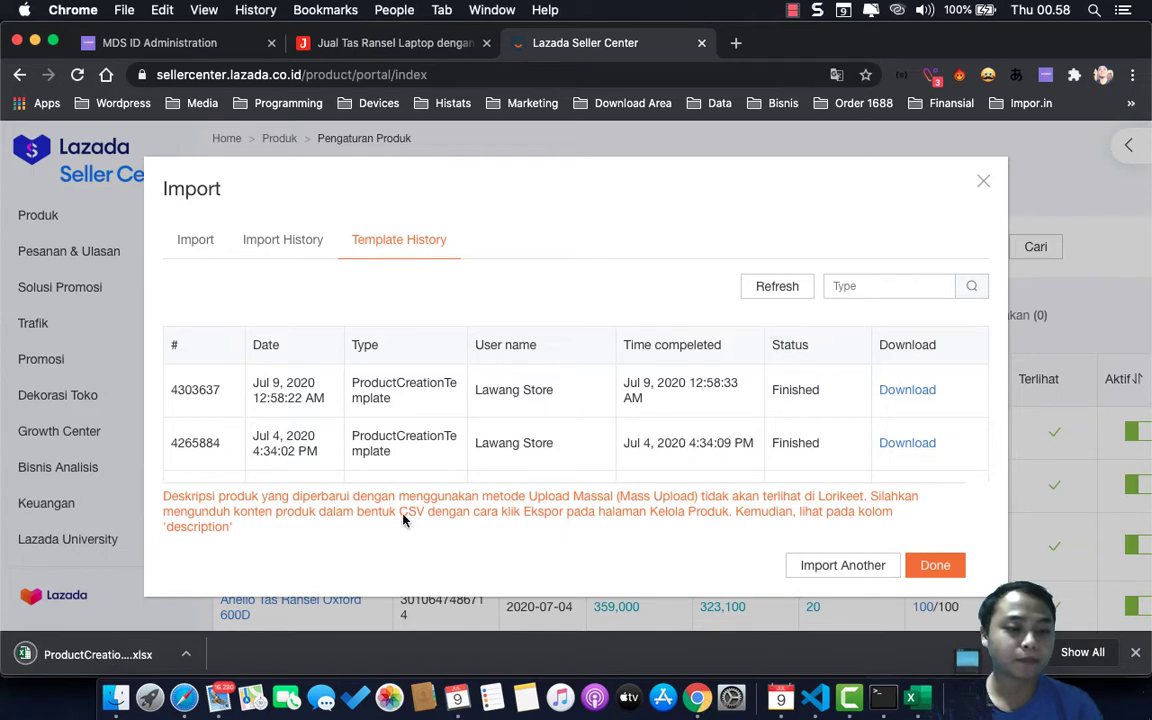
left_click(185, 653)
left_click(243, 632)
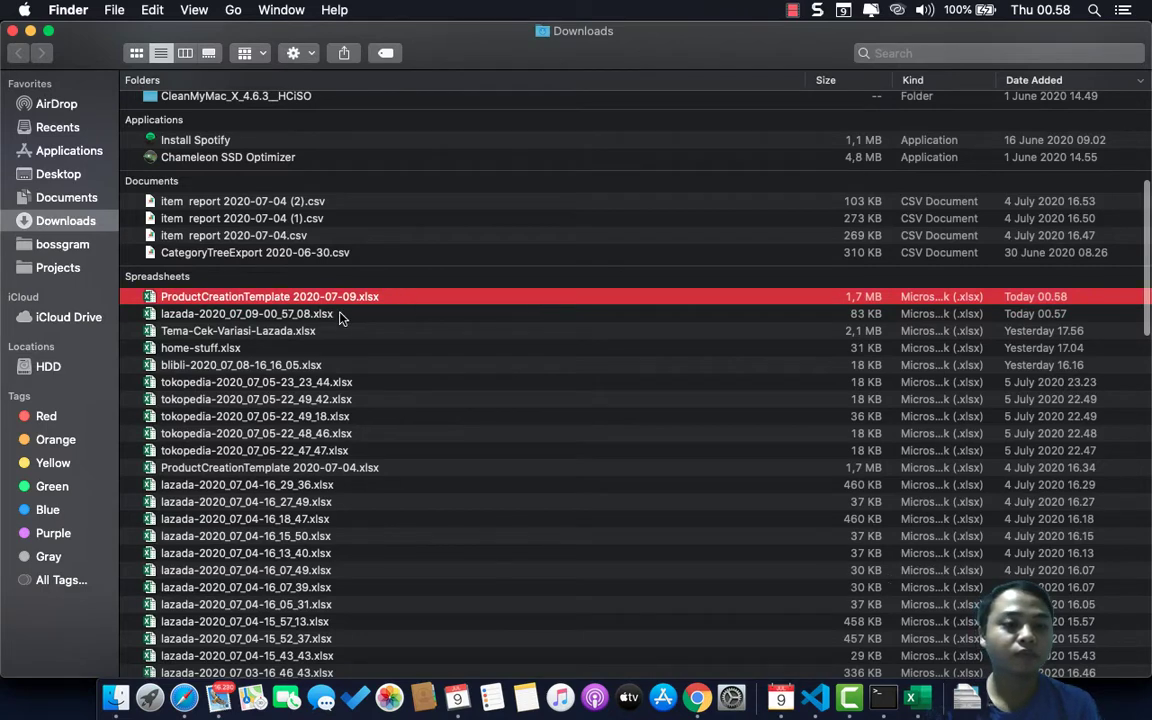
Copy the exported lazada file and the downloaded template spreadsheet.
left_click(340, 314, "shift")
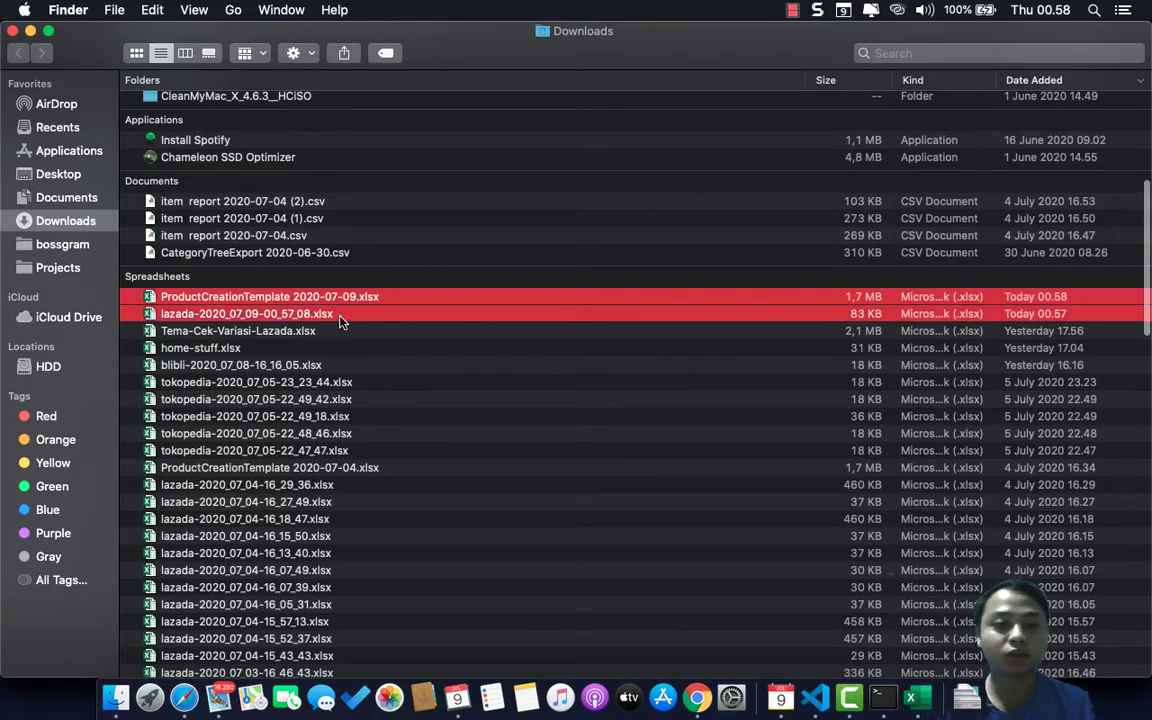
right_click(342, 318)
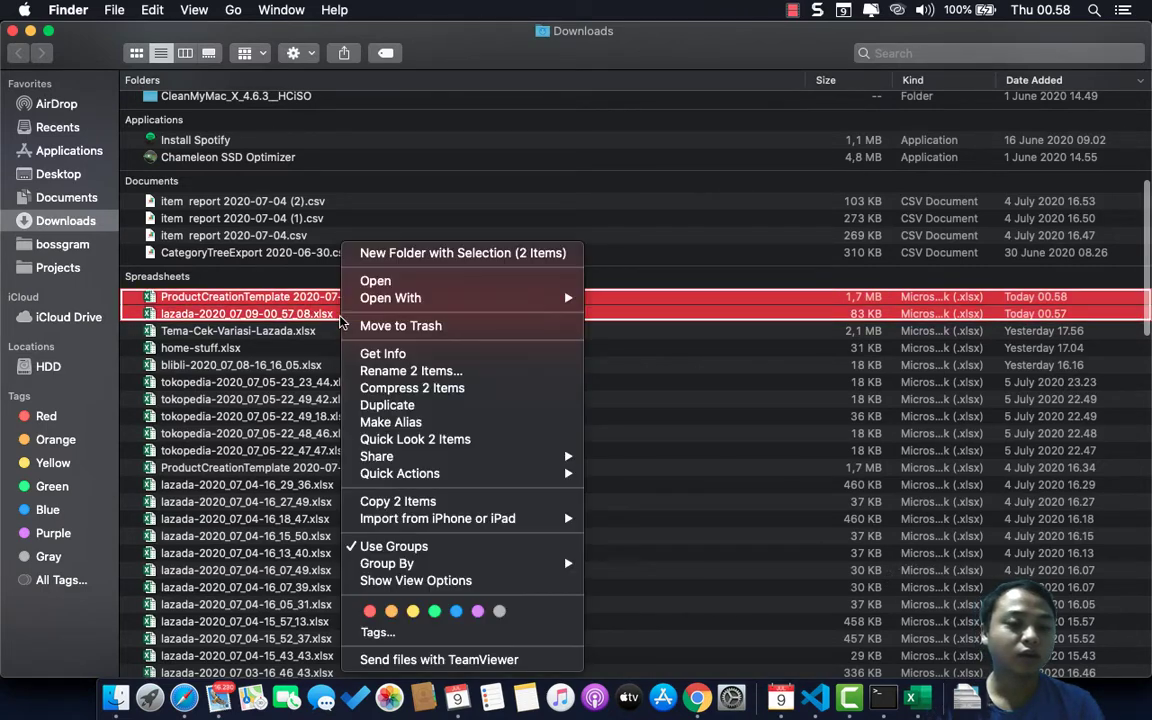
left_click(398, 503)
Create a new folder named Import on the HDD.
left_click(52, 370)
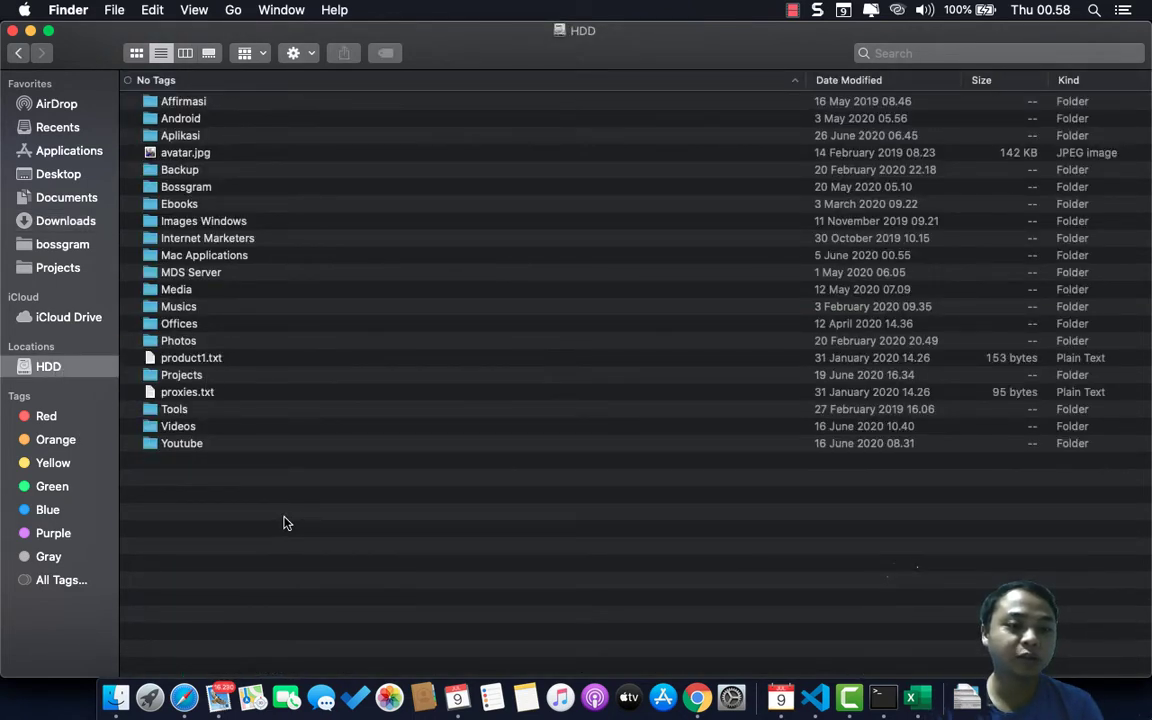
right_click(229, 546)
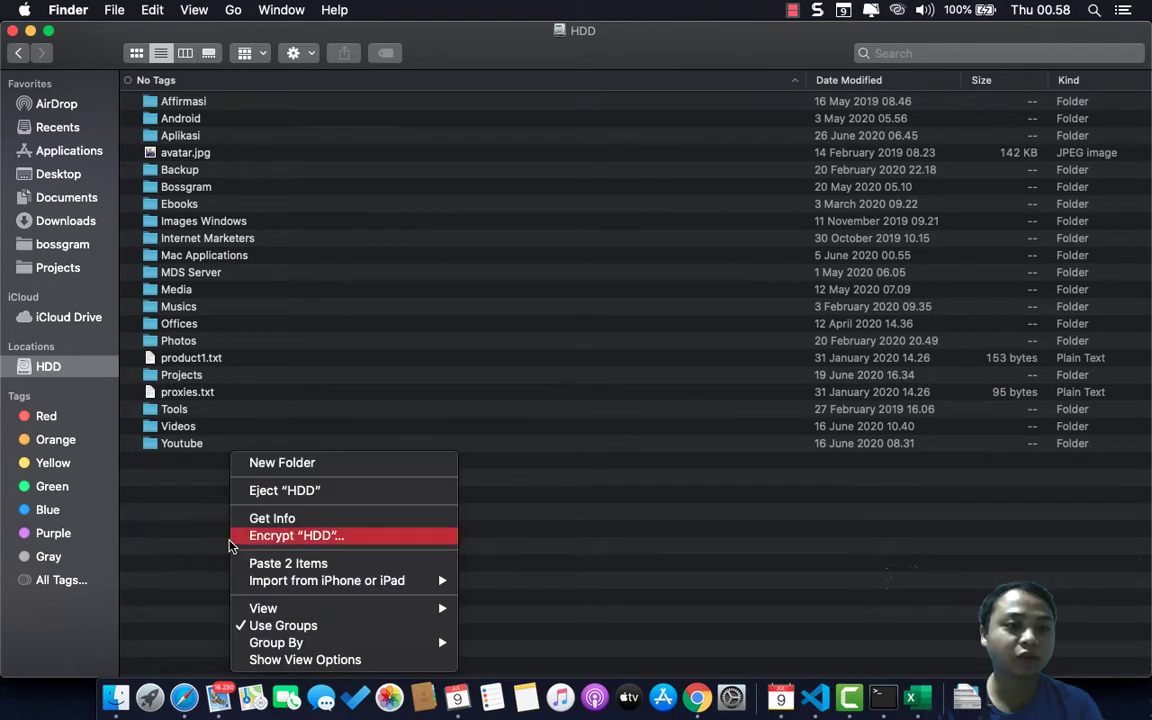
left_click(348, 465)
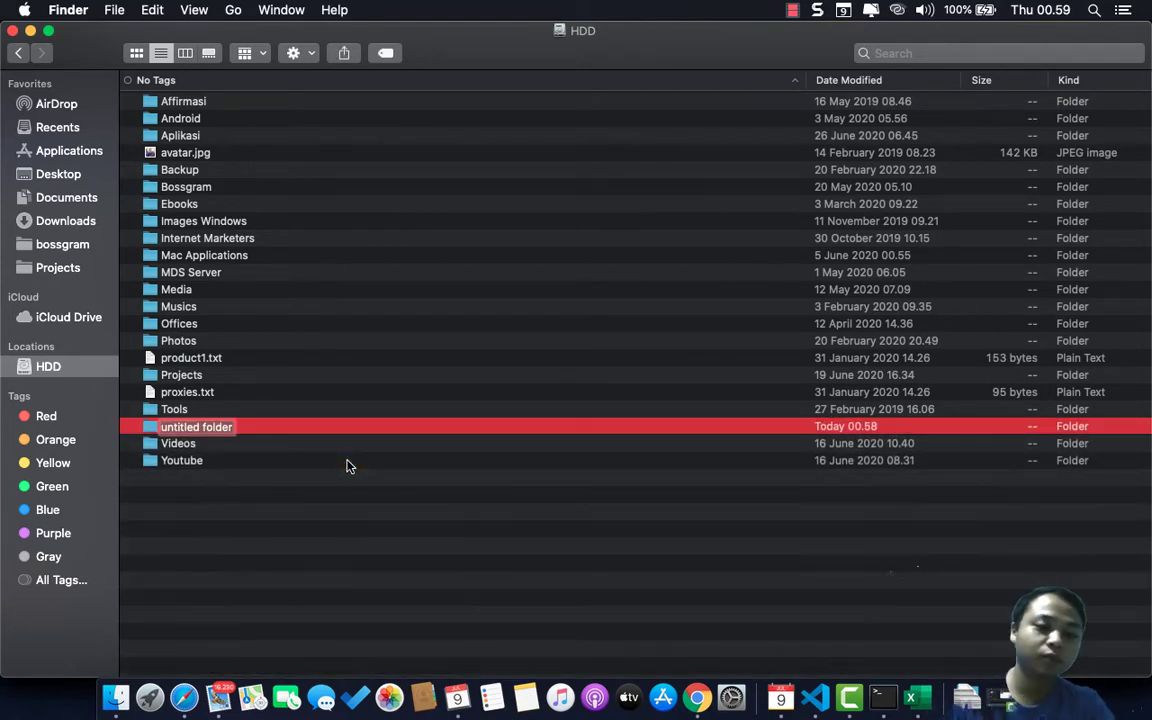
type("Import")
key("Return")
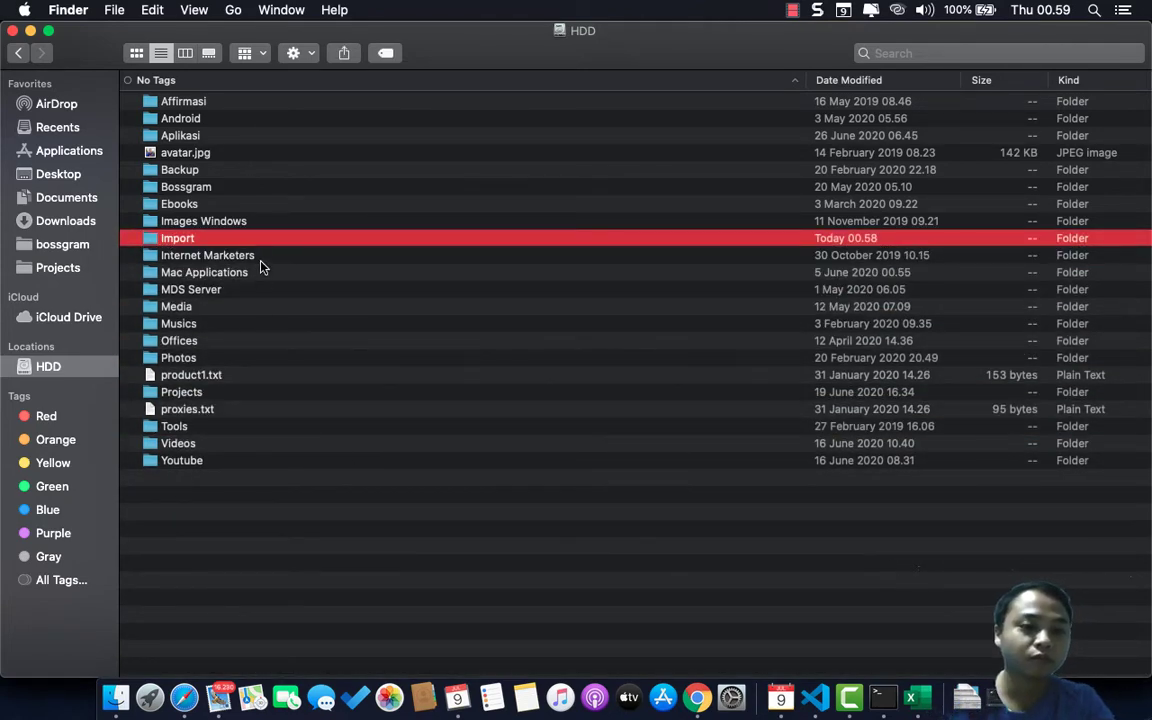
Move the two copied spreadsheets into the Import folder.
double_click(255, 240)
right_click(255, 240)
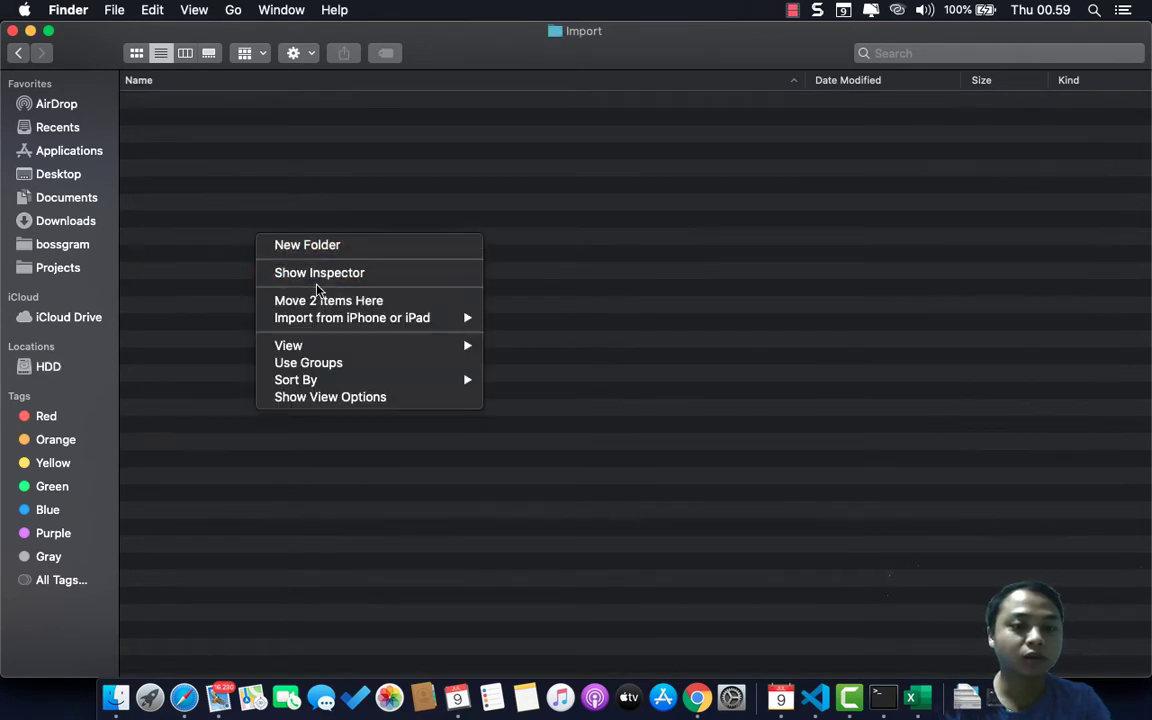
left_click(319, 300)
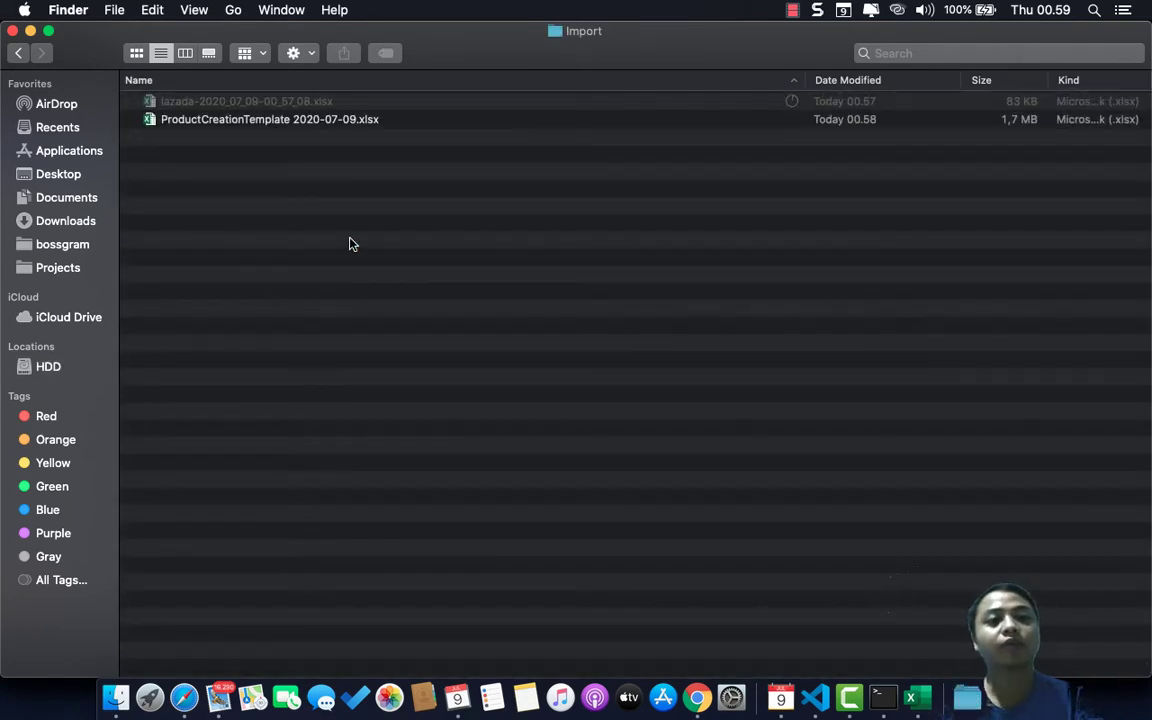
Rename the template file to 'Tas Selempang Pria'.
left_click(506, 119)
key("Return")
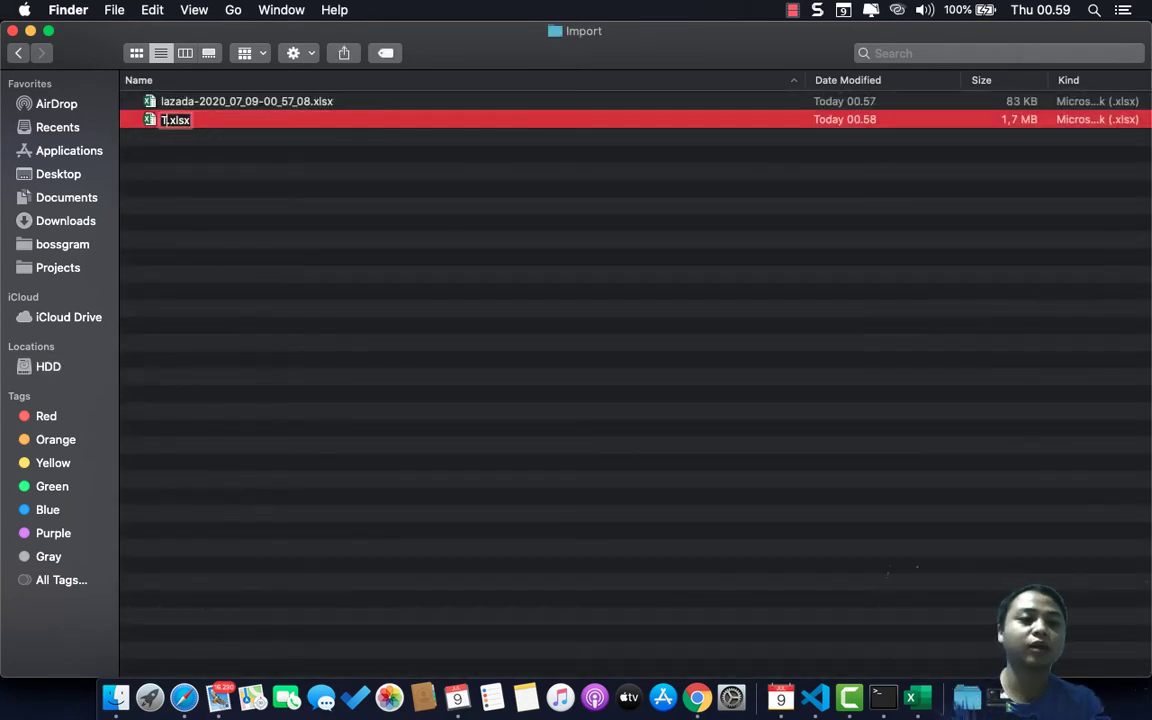
type("Tas")
type("pa")
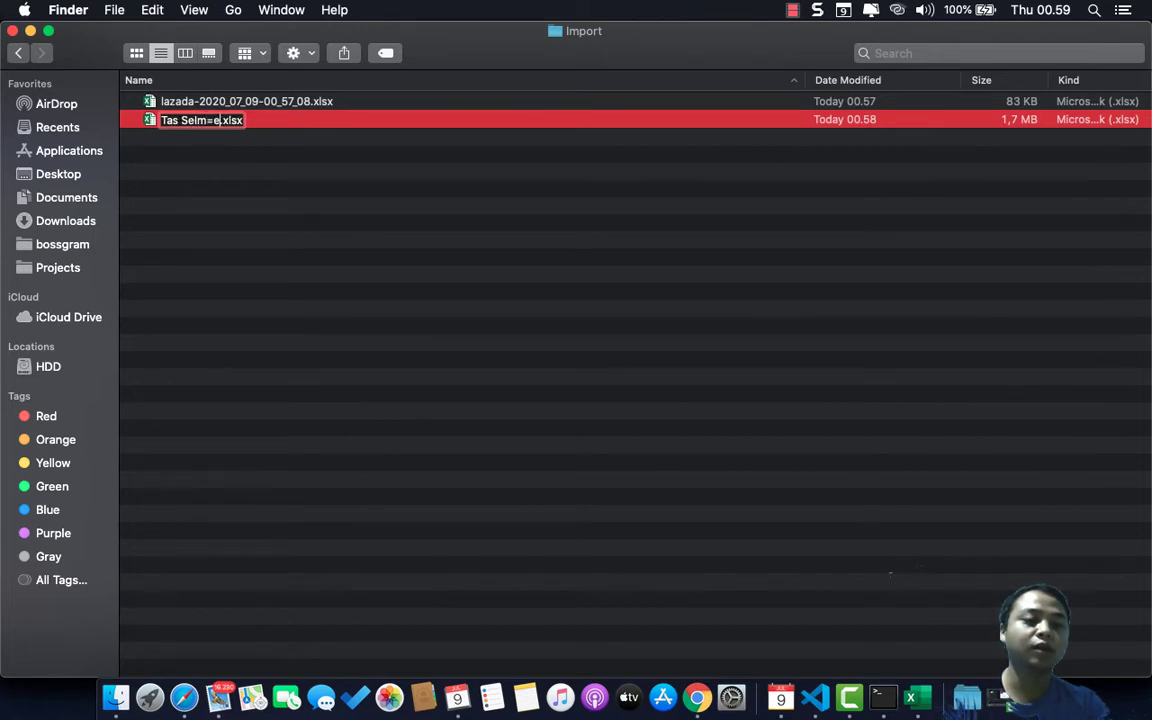
type("ng")
key("BackSpace")
key("BackSpace")
key("BackSpace")
type("empang Pri")
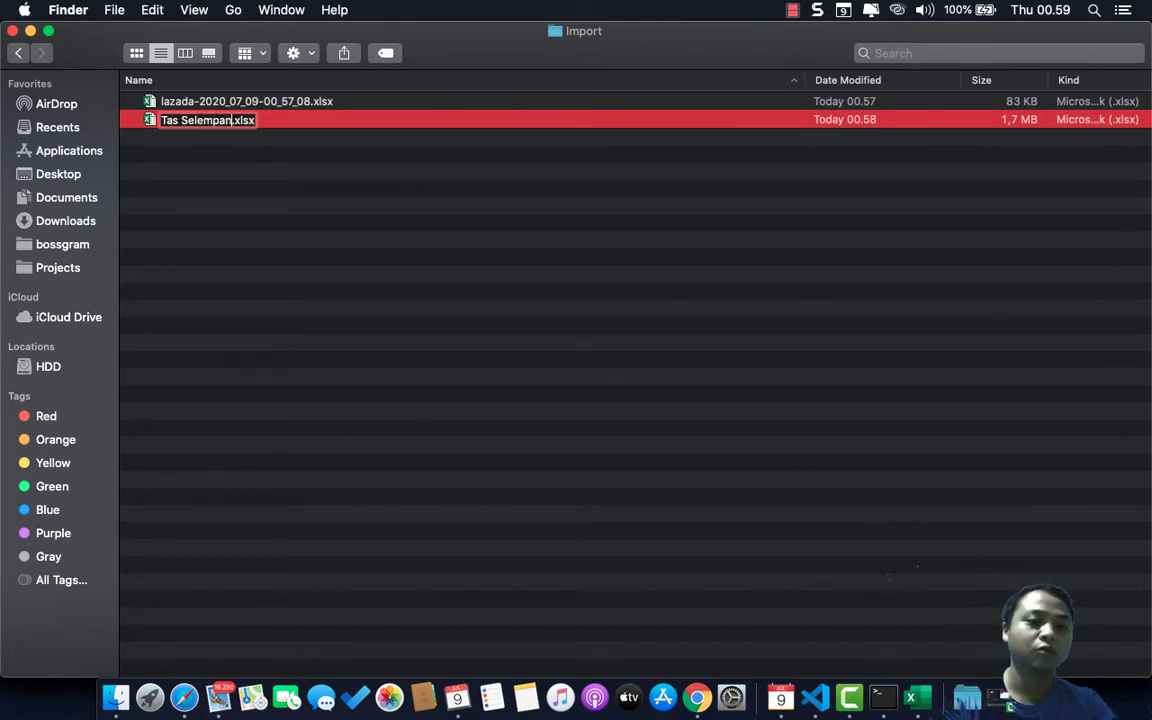
type("a")
key("Return")
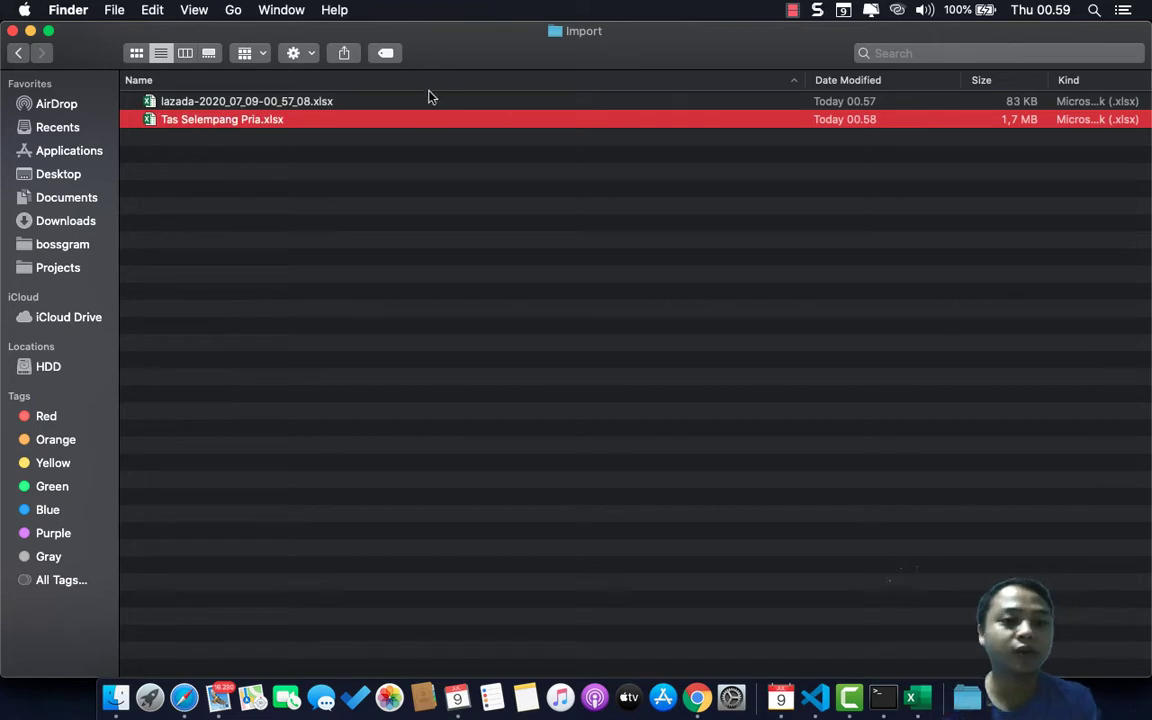
Open the lazada-2020 export workbook from the Import folder in Excel.
left_click(913, 692)
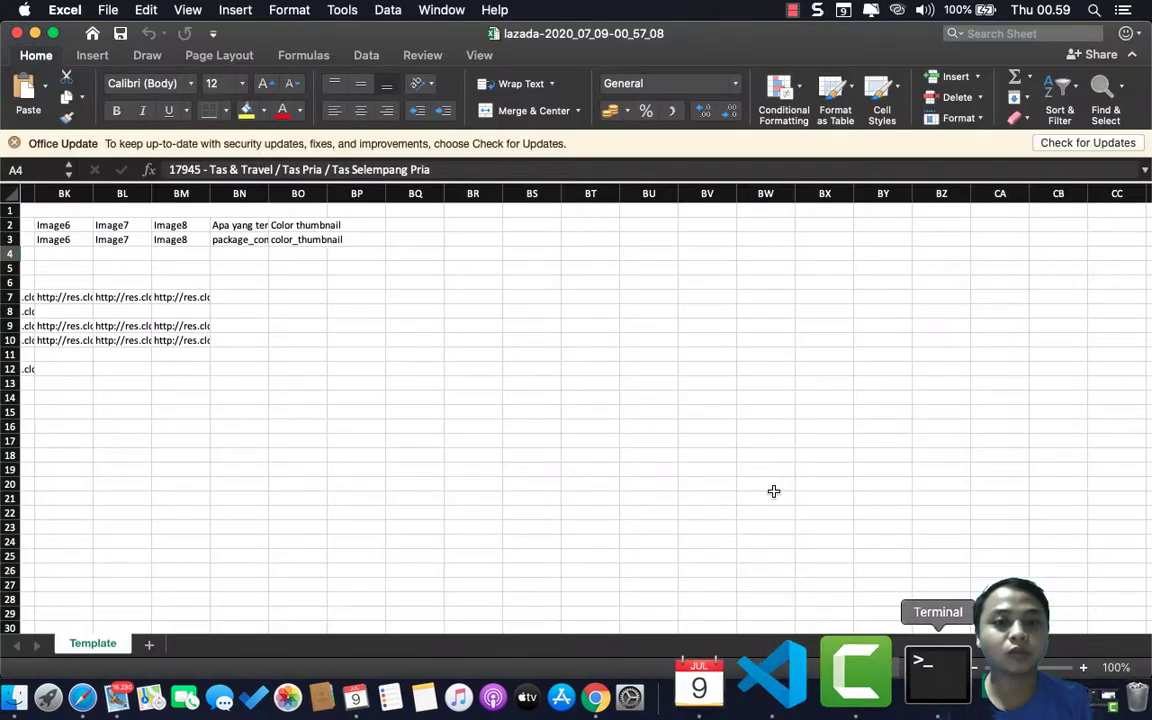
key("super+Tab")
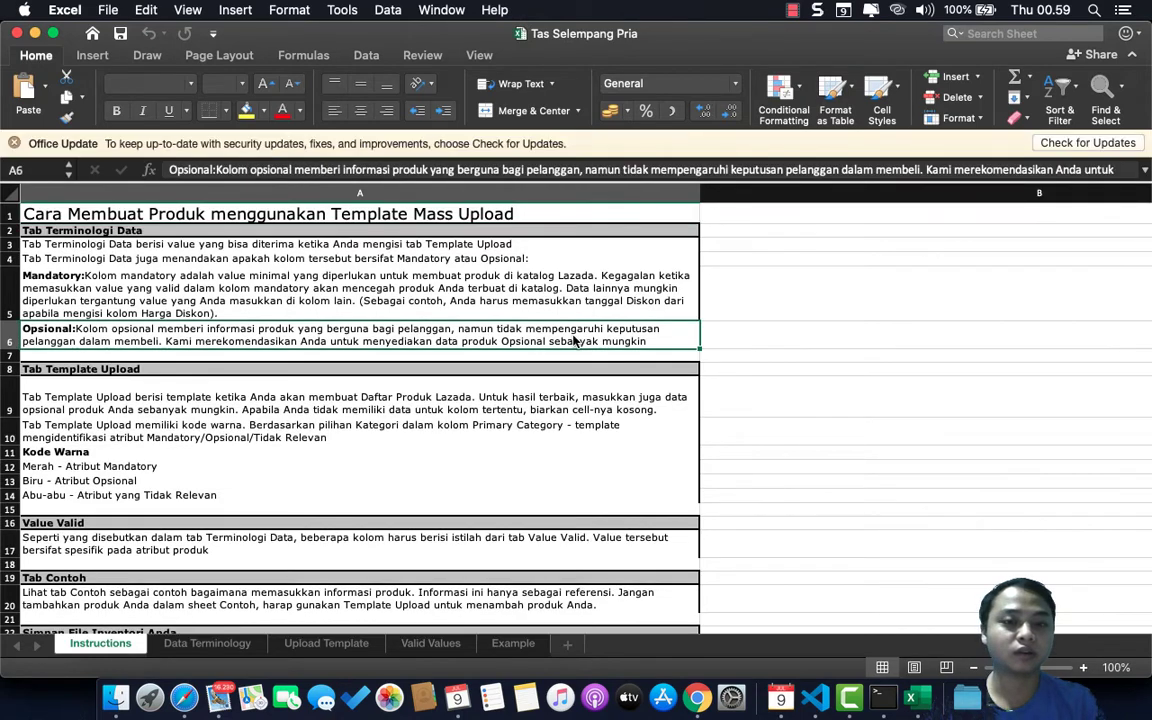
key("super+Tab")
left_click(307, 104)
double_click(307, 102)
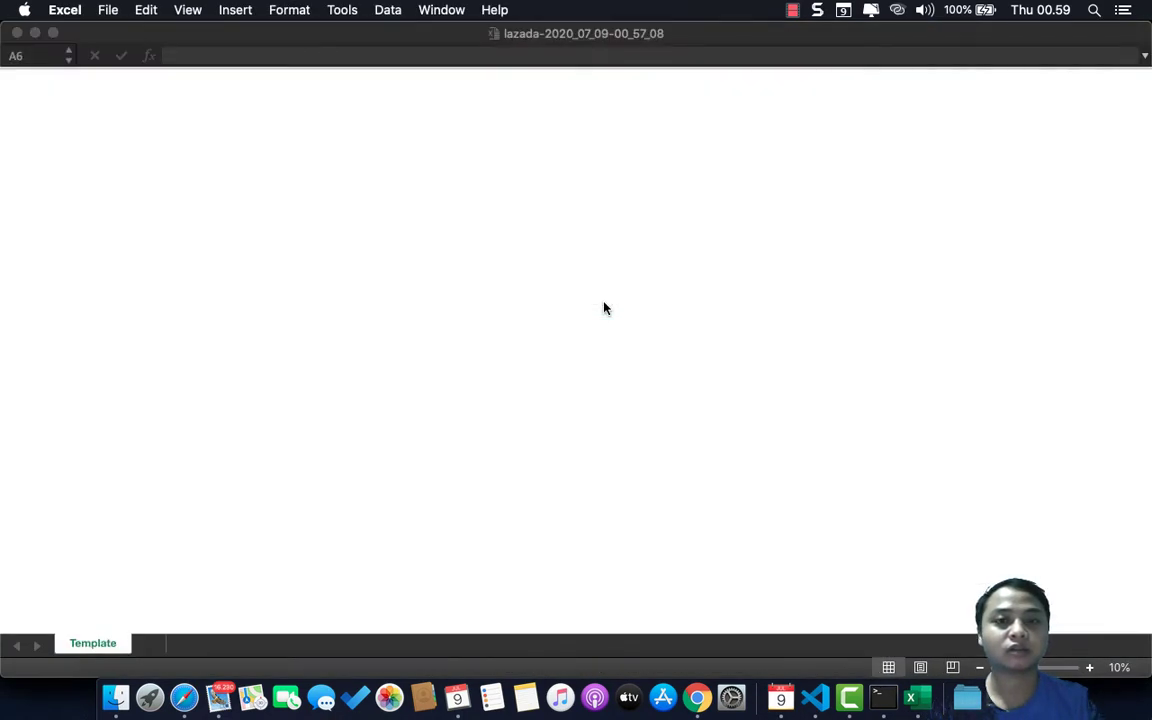
key("super+Tab")
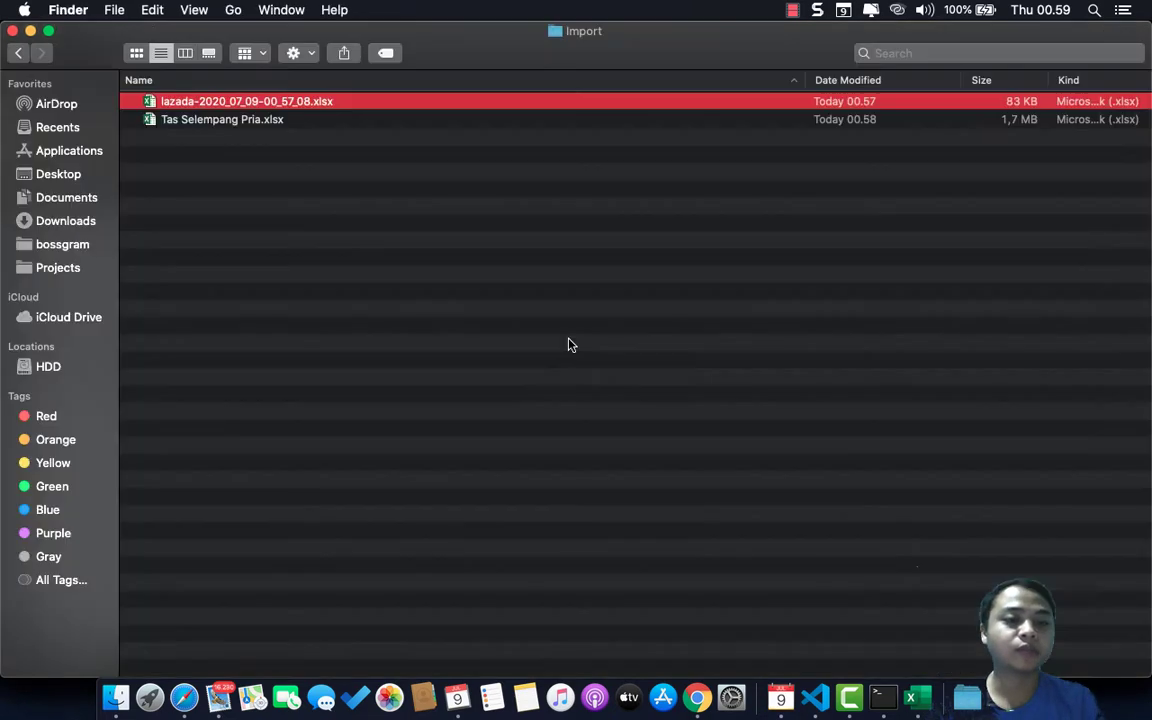
key("super+Tab")
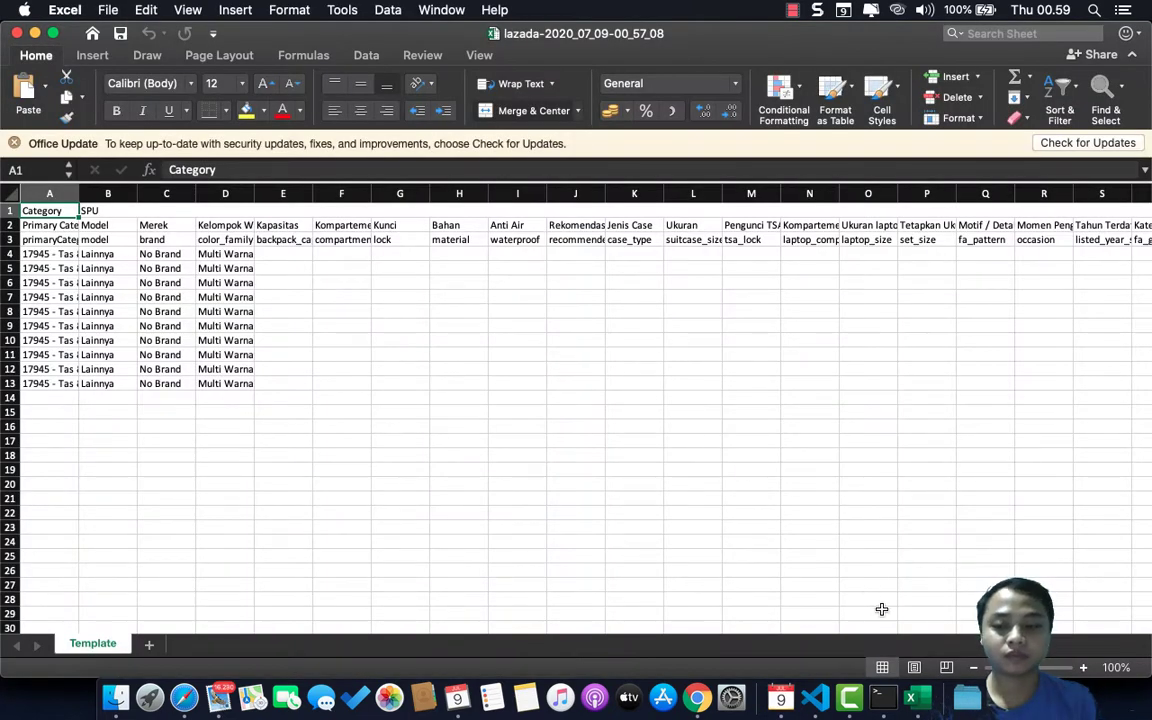
View the empty Upload Template sheet of Tas Selempang Pria, then return to the lazada workbook.
key("super+grave")
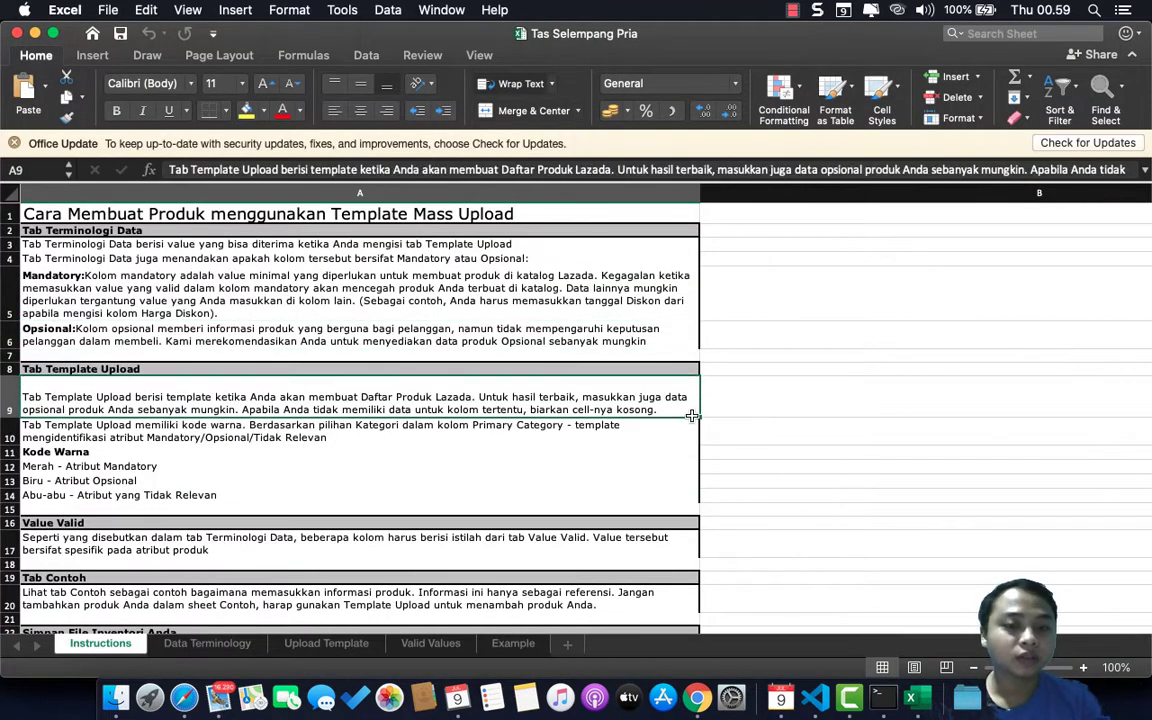
scroll(689, 411, "down", 5)
scroll(691, 415, "down", 3)
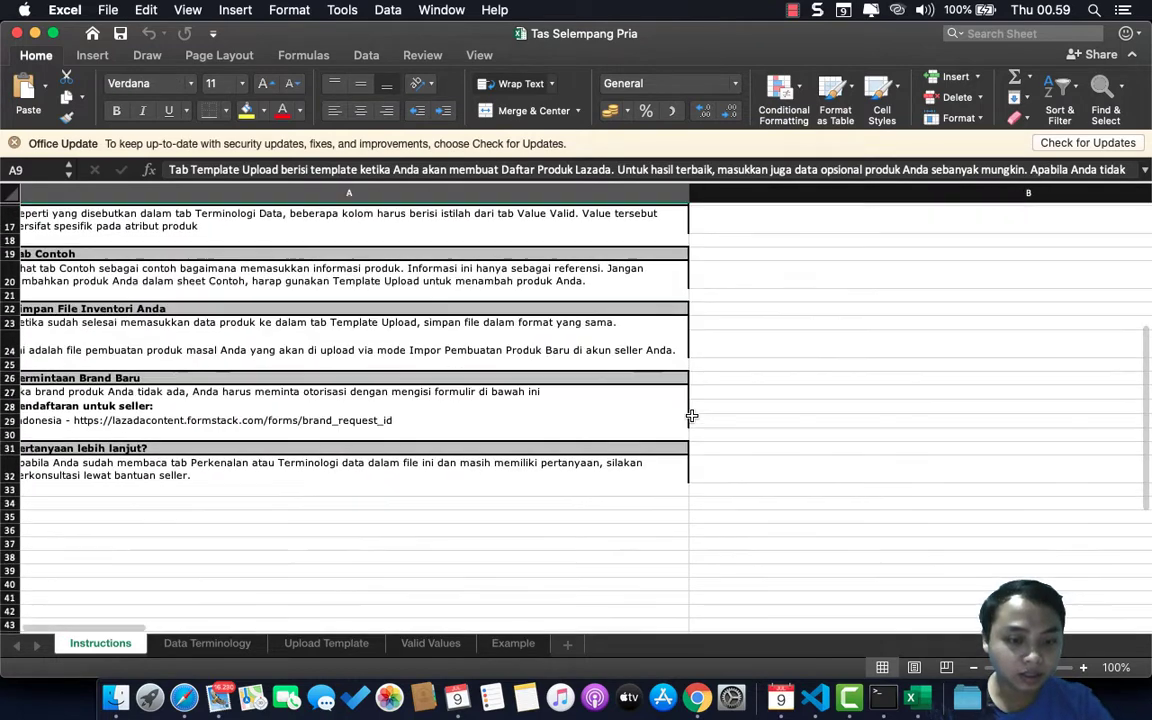
left_click(350, 641)
left_click(466, 468)
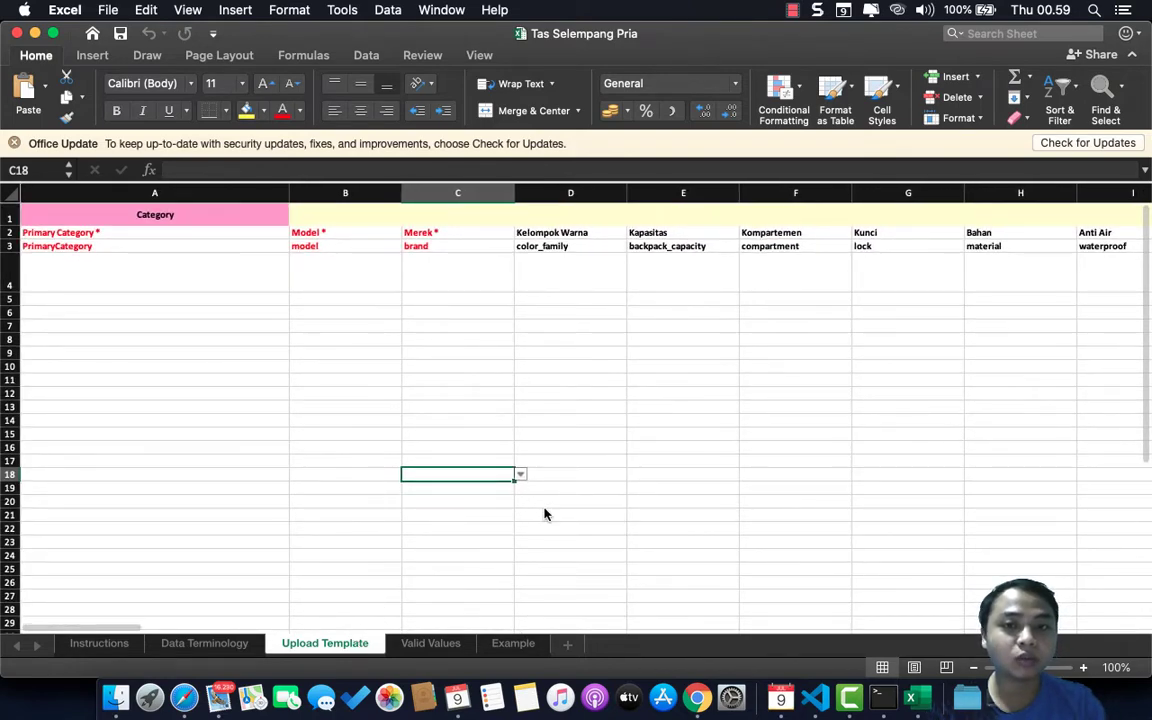
key("super+grave")
Copy the ten product rows A4:BO13 from the lazada Template sheet.
left_click(45, 254)
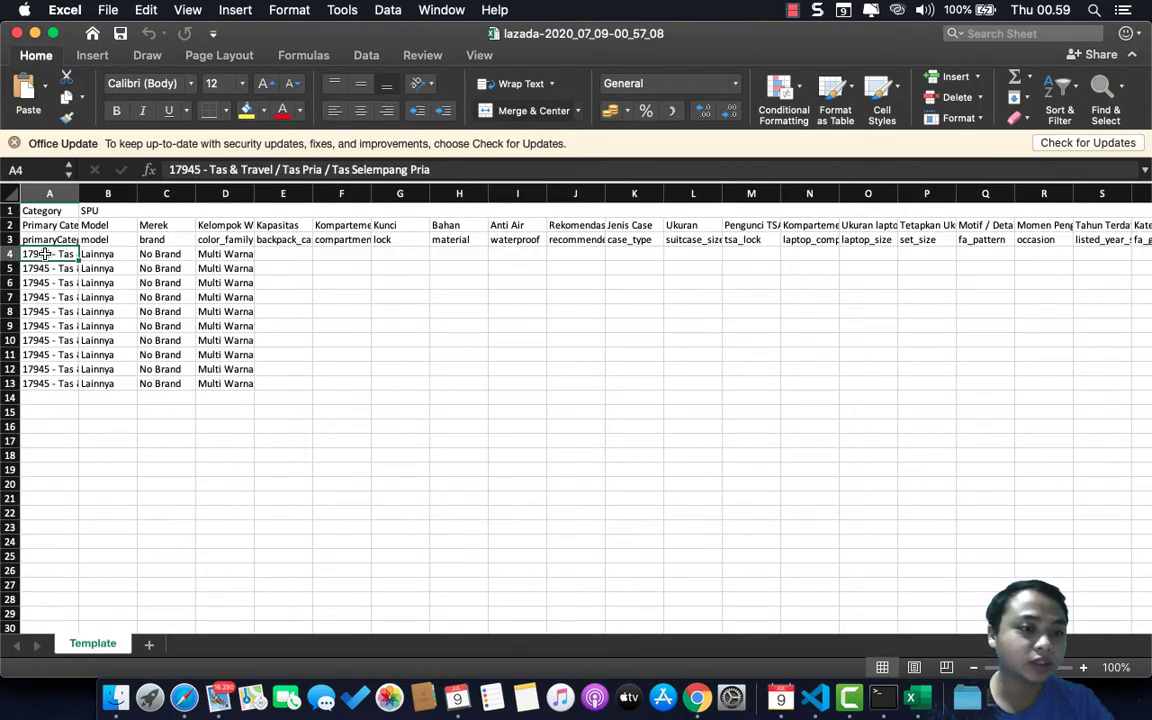
key("super+shift+Right")
key("super+shift+Down")
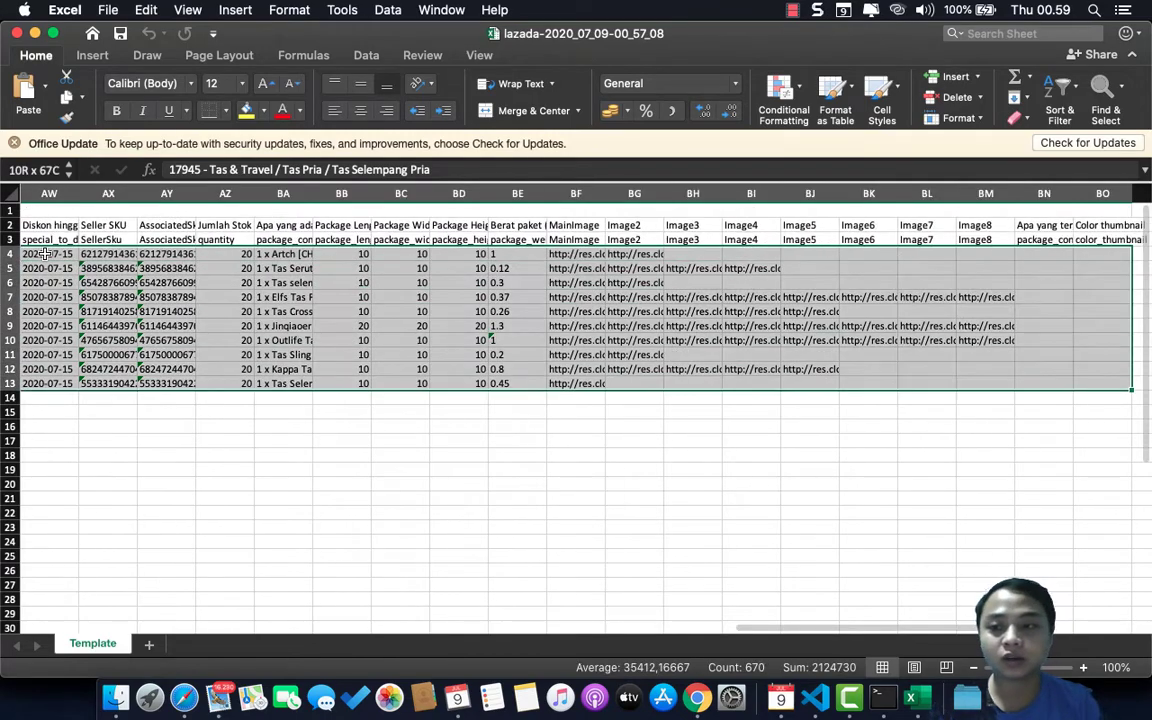
scroll(155, 310, "right", 6)
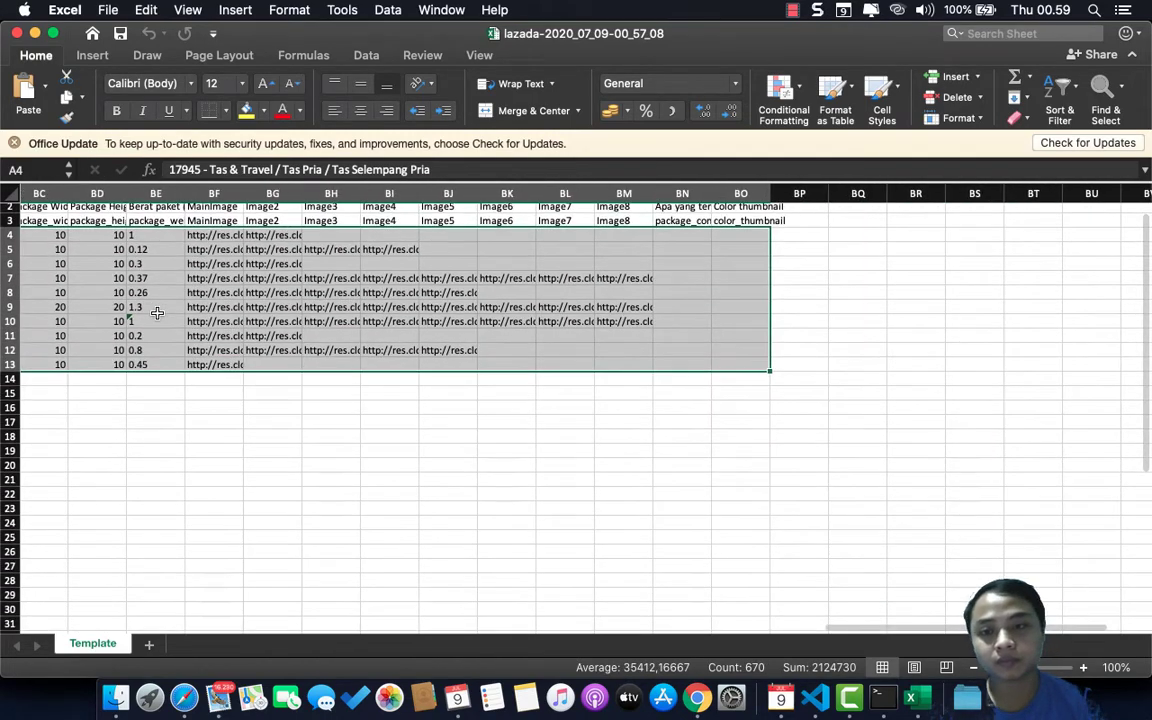
scroll(157, 313, "left", 3)
scroll(157, 313, "left", 5)
scroll(157, 313, "left", 3)
scroll(157, 313, "left", 5)
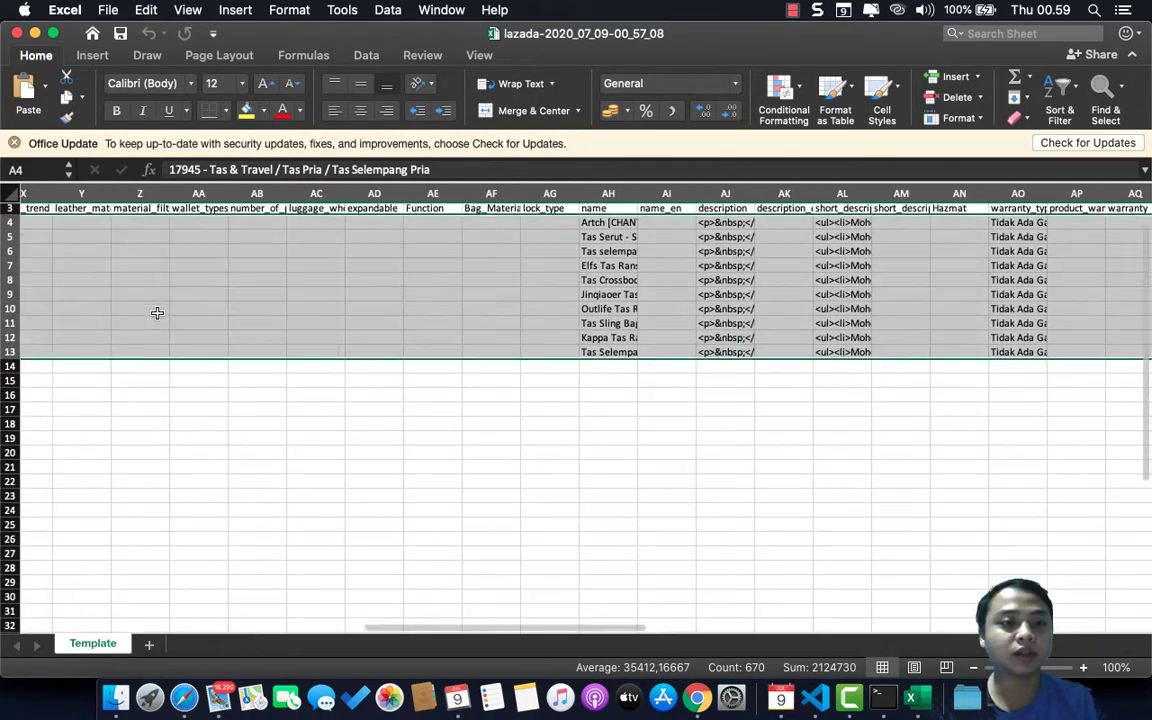
scroll(157, 313, "left", 5)
scroll(157, 313, "left", 5)
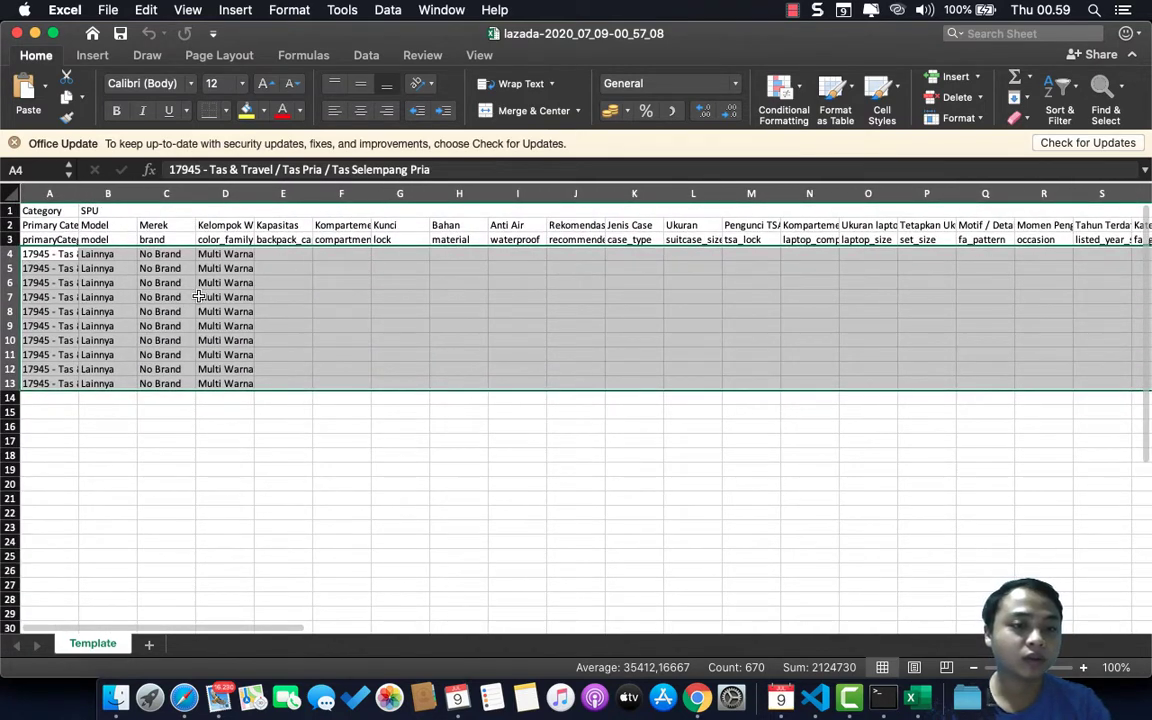
right_click(199, 297)
left_click(265, 318)
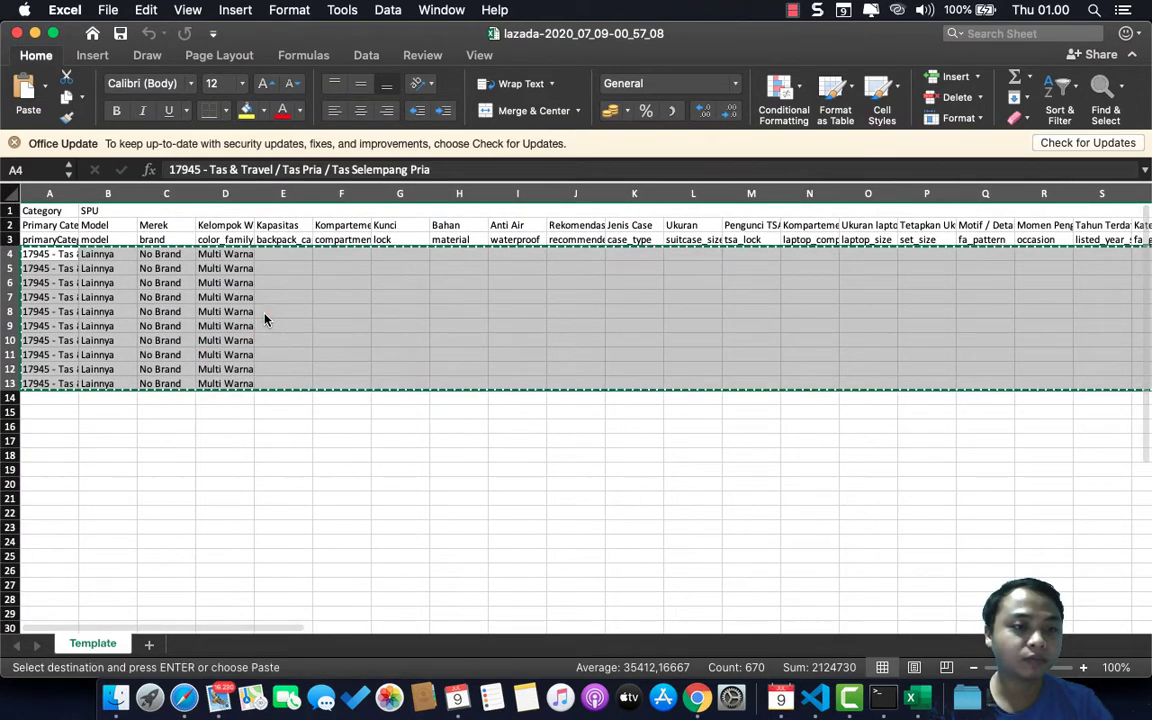
Paste the rows at A4 of the Tas Selempang Pria Upload Template and review them.
key("super+grave")
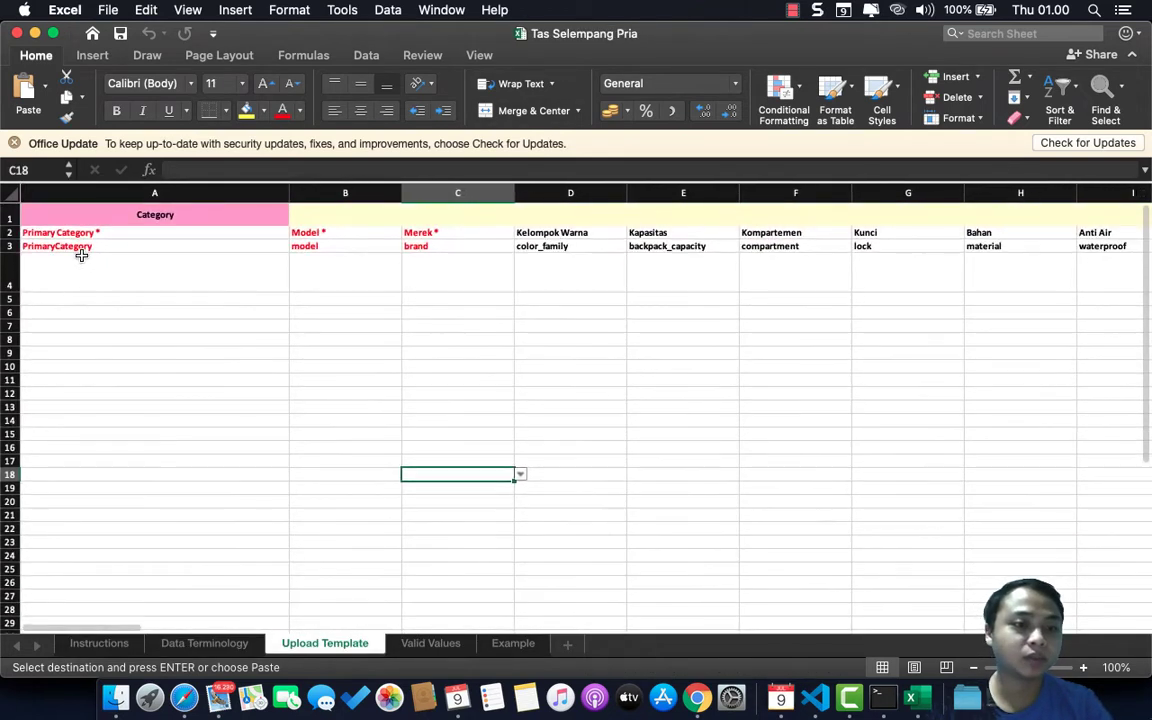
left_click(76, 268)
key("super+v")
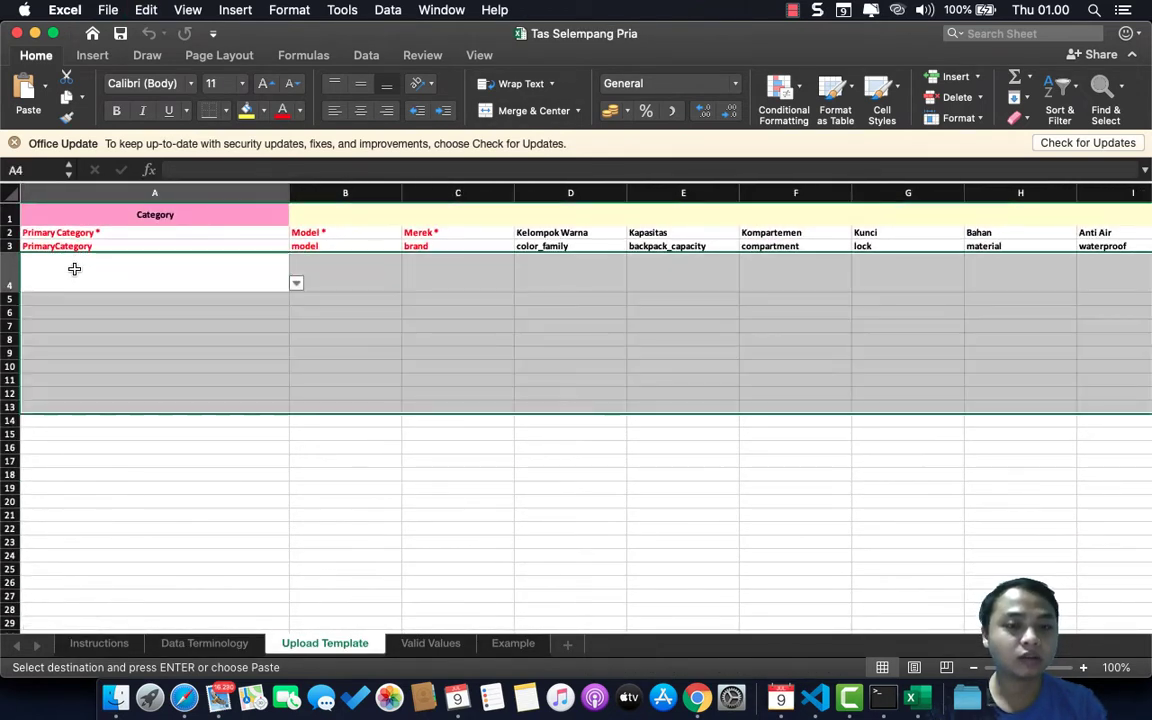
left_click(505, 379)
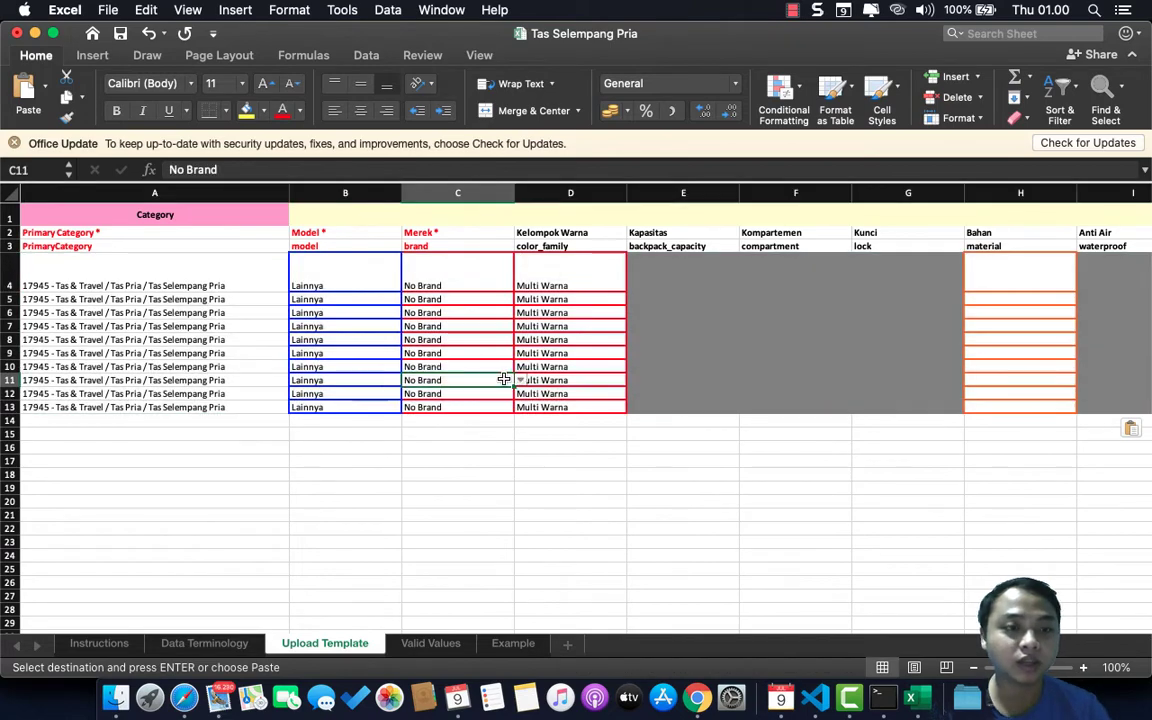
scroll(504, 379, "right", 2)
scroll(504, 379, "right", 2)
scroll(504, 379, "right", 3)
scroll(504, 379, "right", 3)
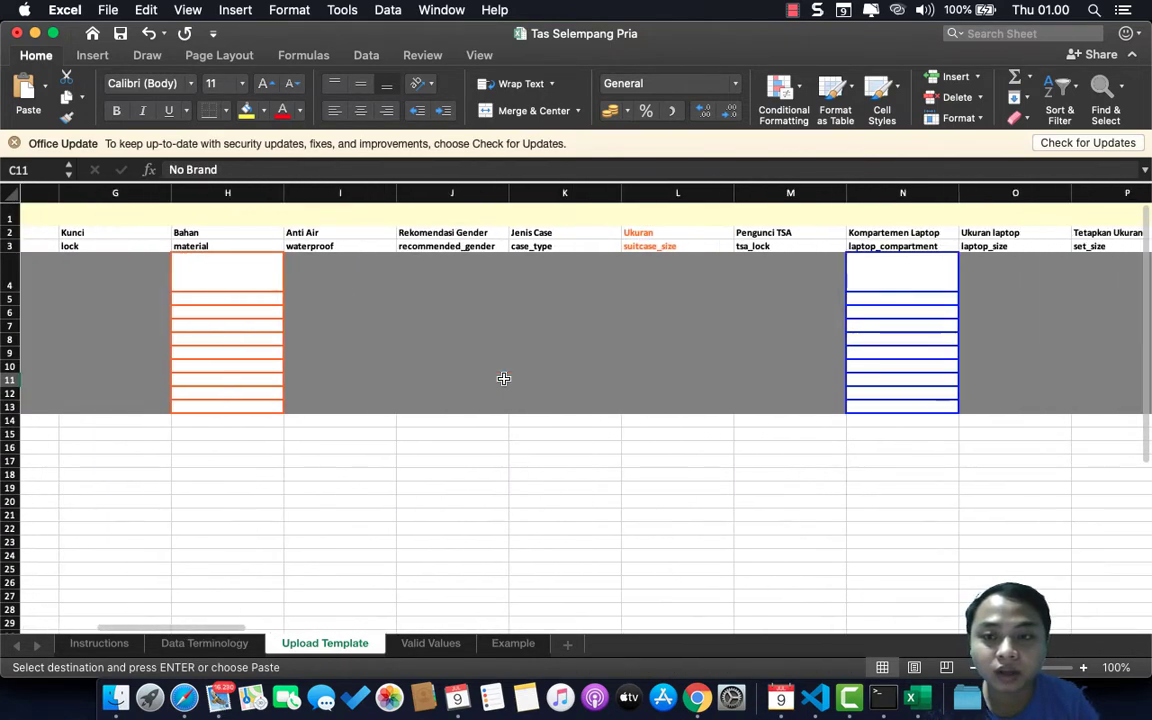
scroll(504, 379, "right", 3)
scroll(504, 379, "right", 3)
scroll(504, 379, "right", 3)
scroll(504, 379, "right", 3)
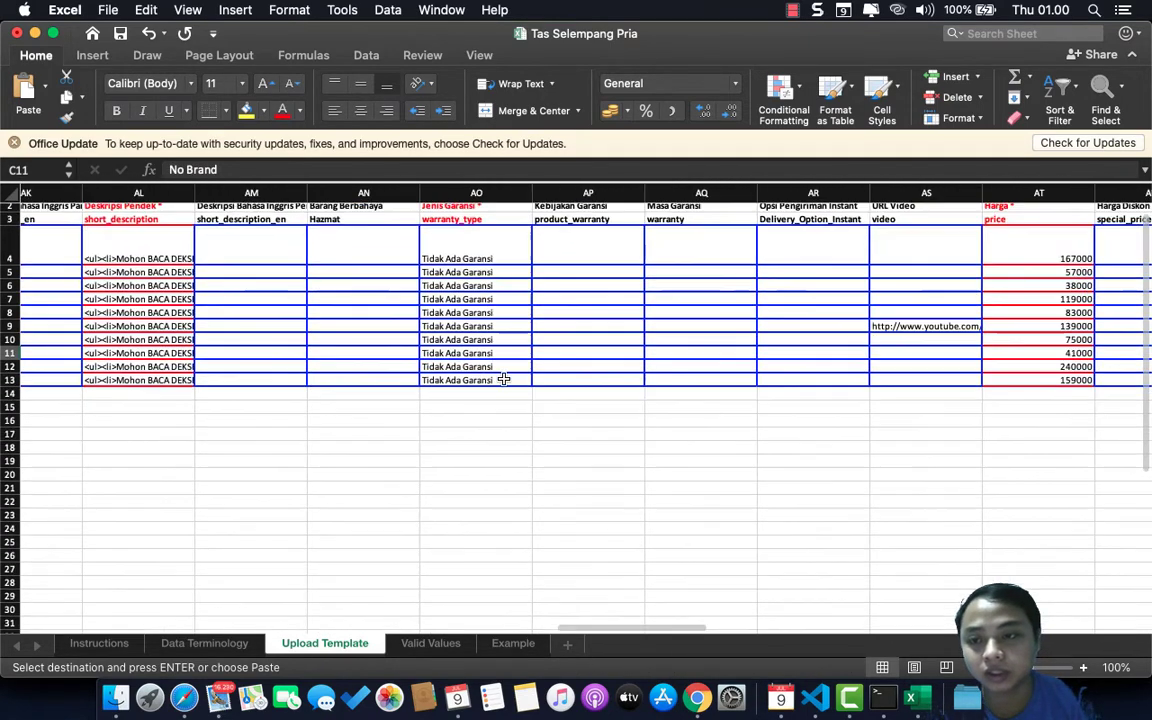
scroll(504, 379, "up", 1)
scroll(504, 379, "right", 3)
scroll(504, 379, "right", 2)
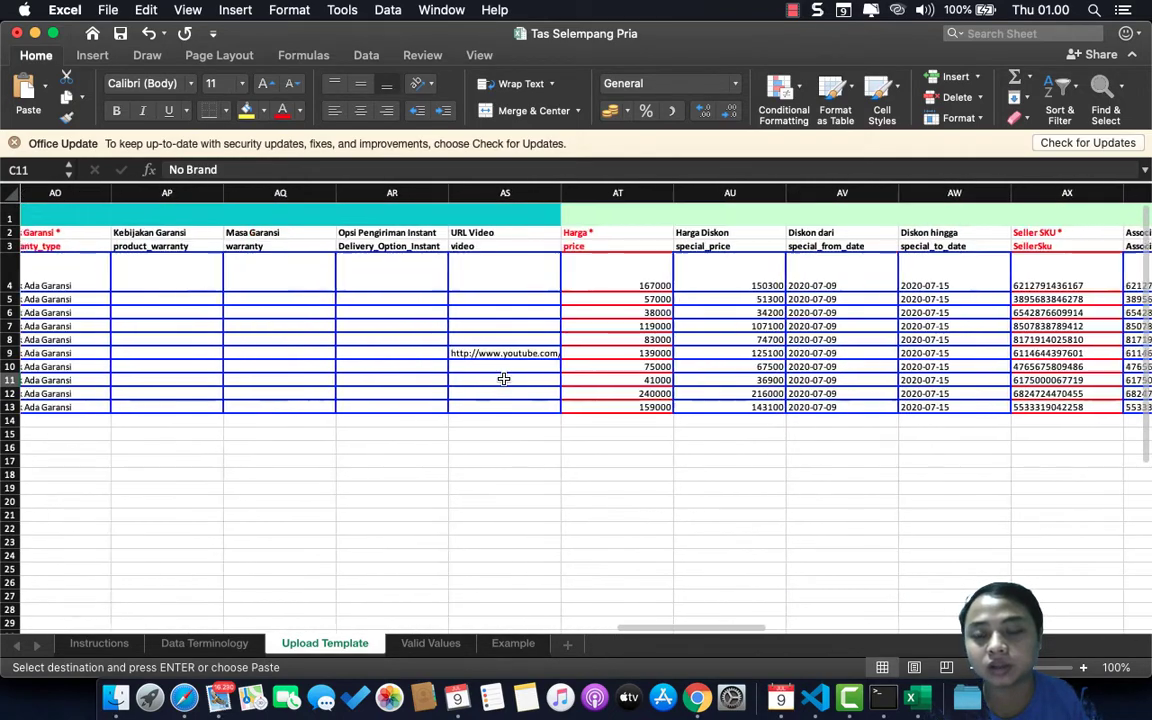
scroll(504, 379, "right", 2)
scroll(504, 379, "left", 3)
scroll(504, 379, "left", 3)
scroll(504, 379, "left", 3)
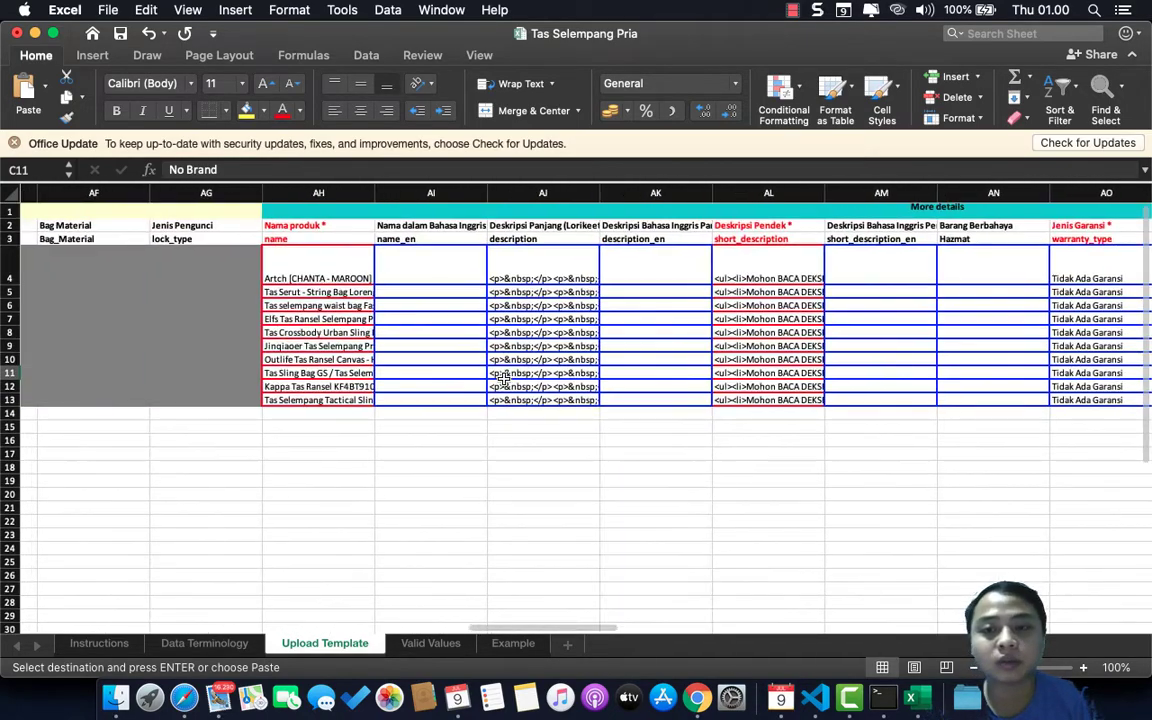
scroll(504, 379, "left", 3)
scroll(504, 379, "left", 3)
scroll(504, 379, "up", 1)
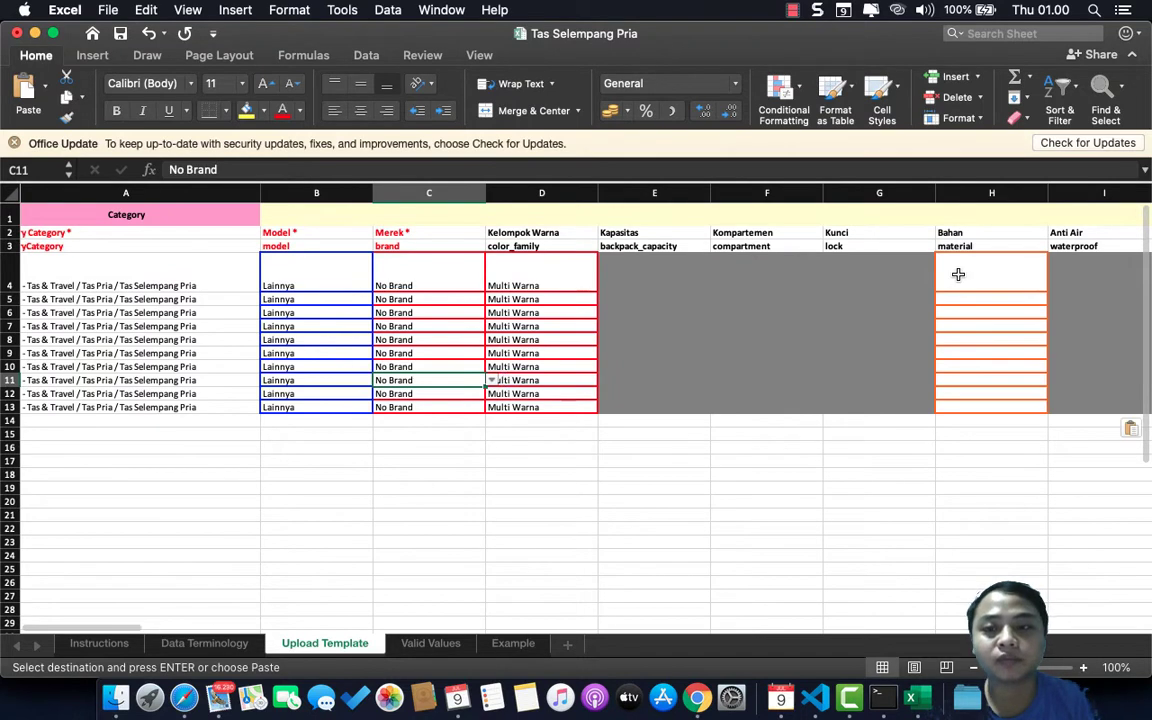
scroll(958, 274, "right", 2)
scroll(958, 274, "left", 3)
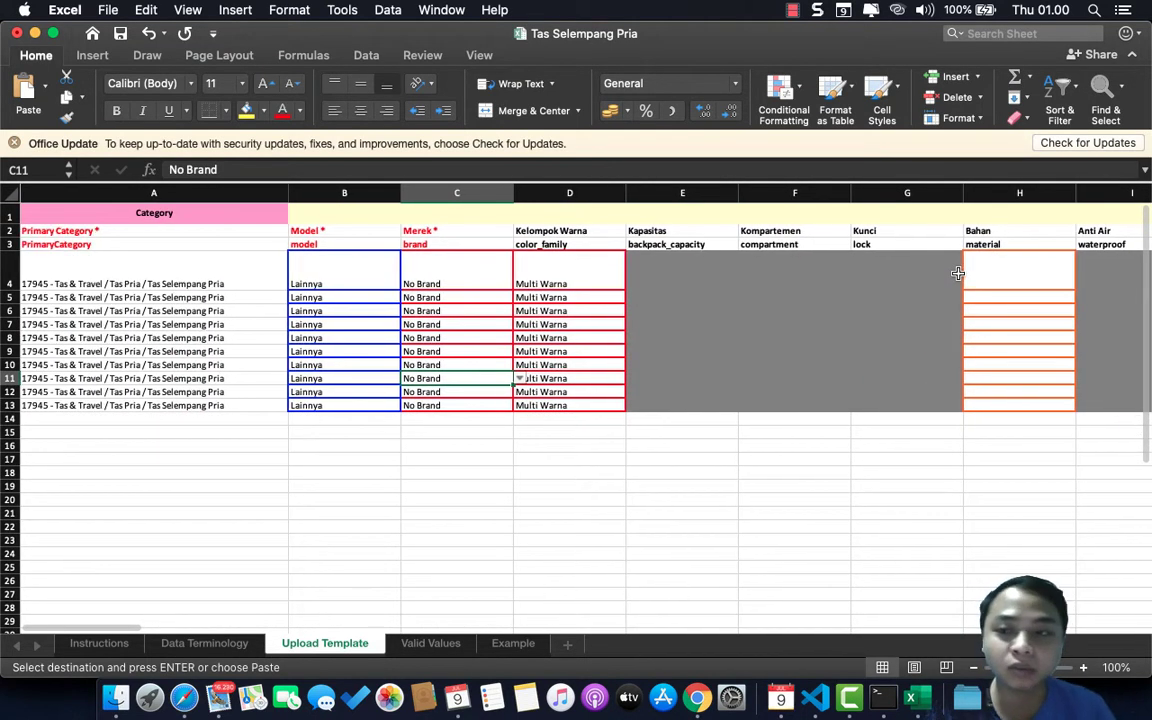
Set Bahan to Other in H4 and fill it down to H13.
scroll(980, 272, "right", 2)
left_click(910, 293)
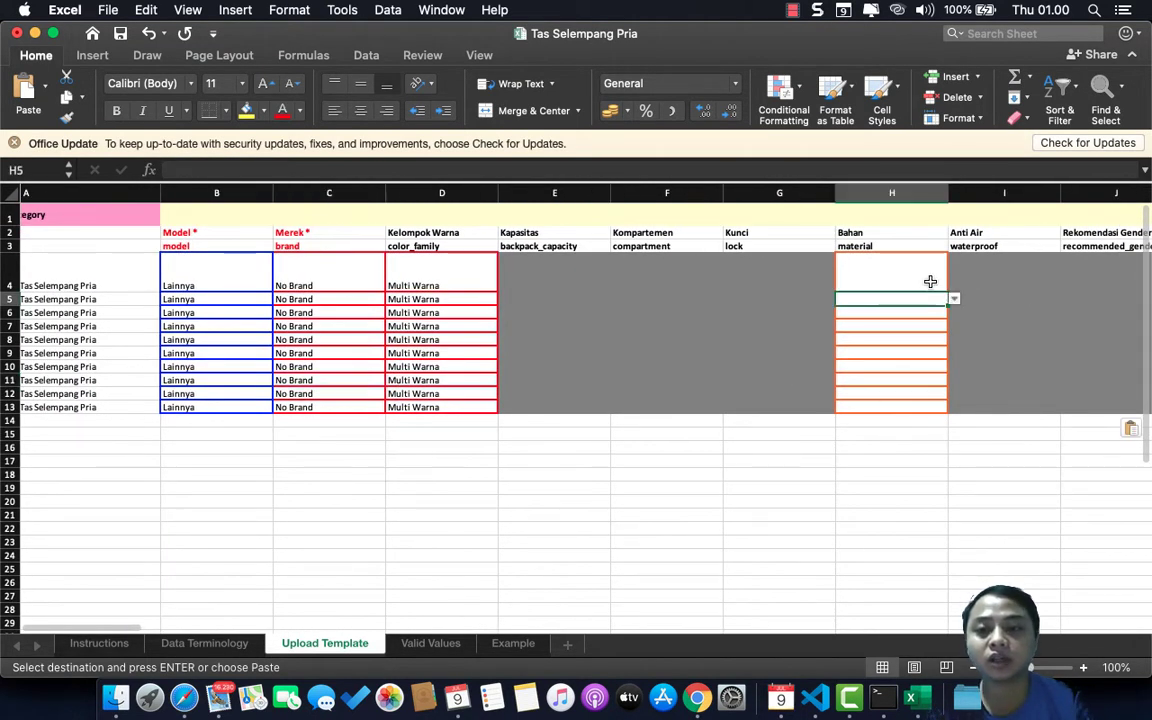
left_click(930, 281)
left_click(956, 285)
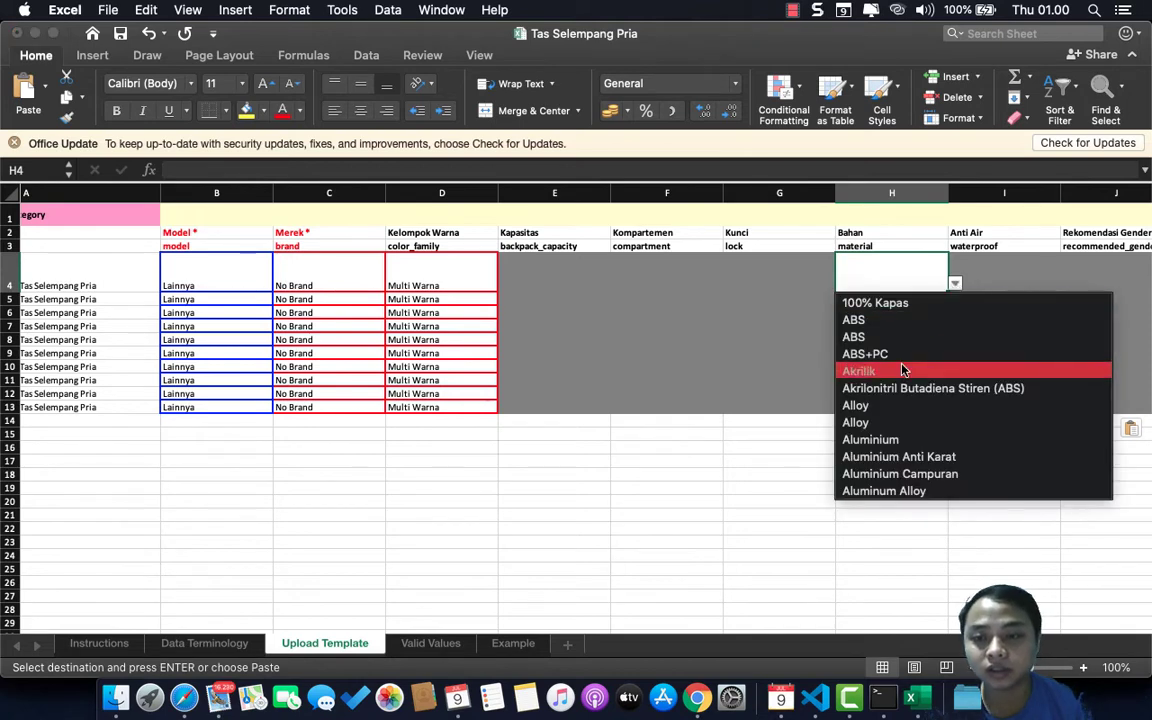
scroll(902, 367, "down", 5)
scroll(903, 371, "down", 3)
scroll(903, 370, "down", 5)
scroll(903, 370, "down", 3)
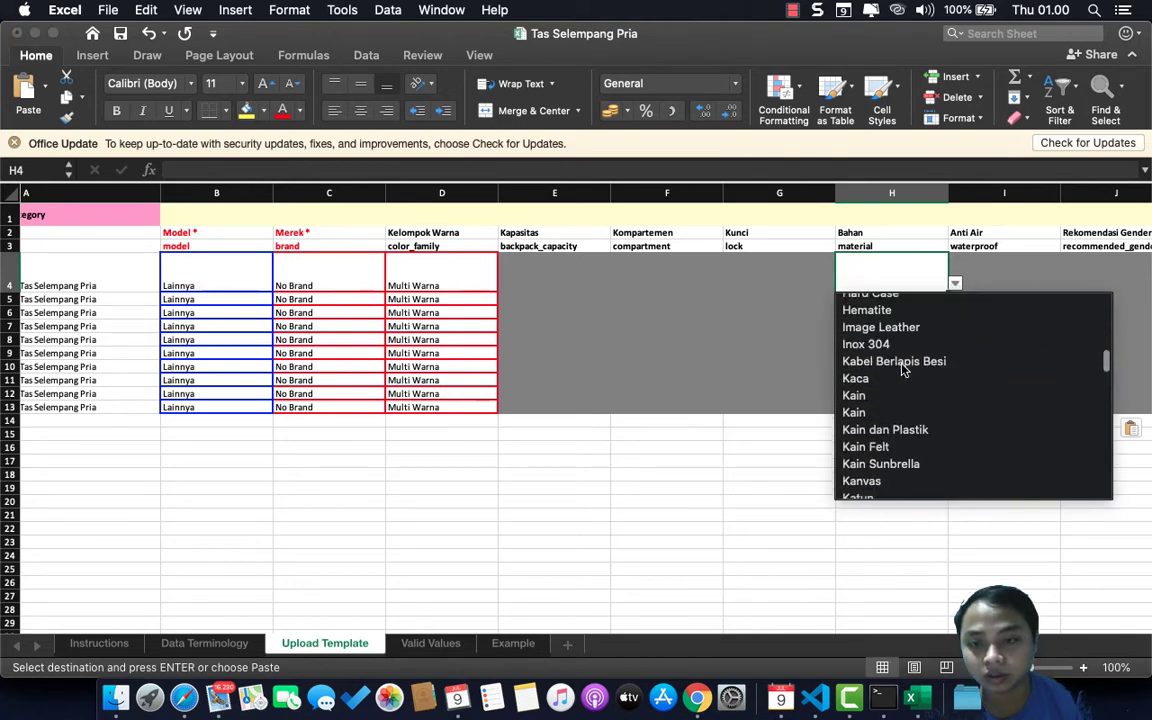
scroll(903, 370, "down", 4)
scroll(903, 370, "down", 3)
scroll(902, 371, "down", 5)
scroll(902, 371, "down", 3)
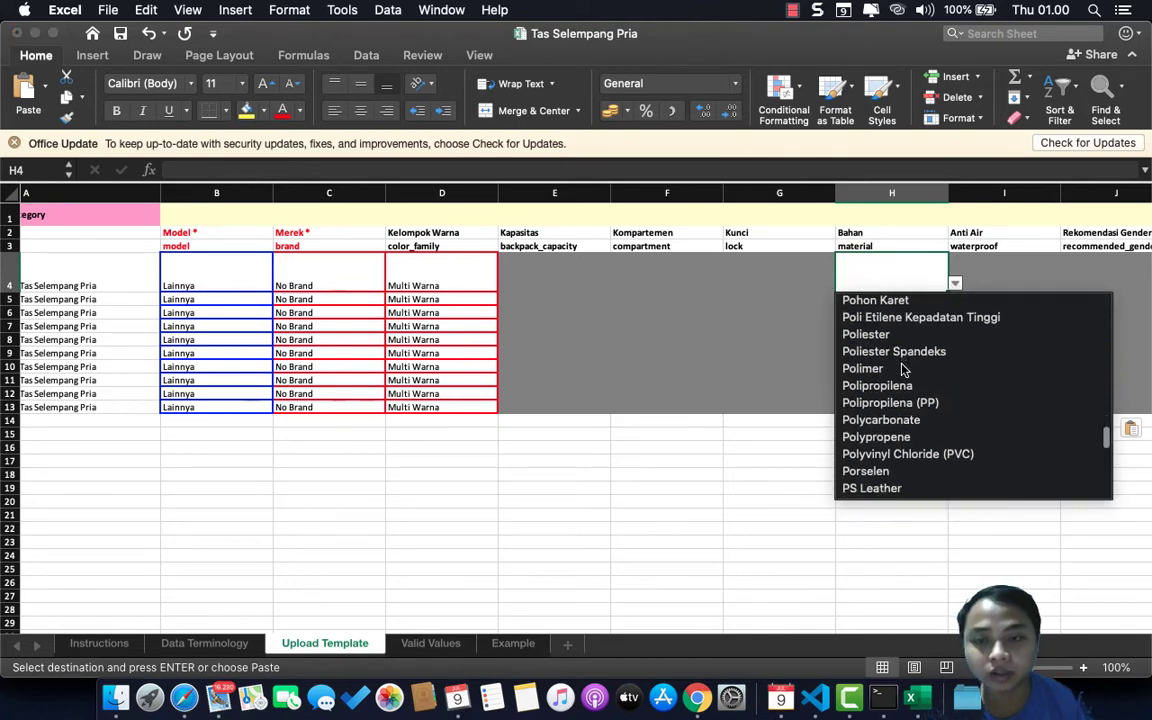
scroll(902, 371, "up", 2)
scroll(902, 371, "up", 2)
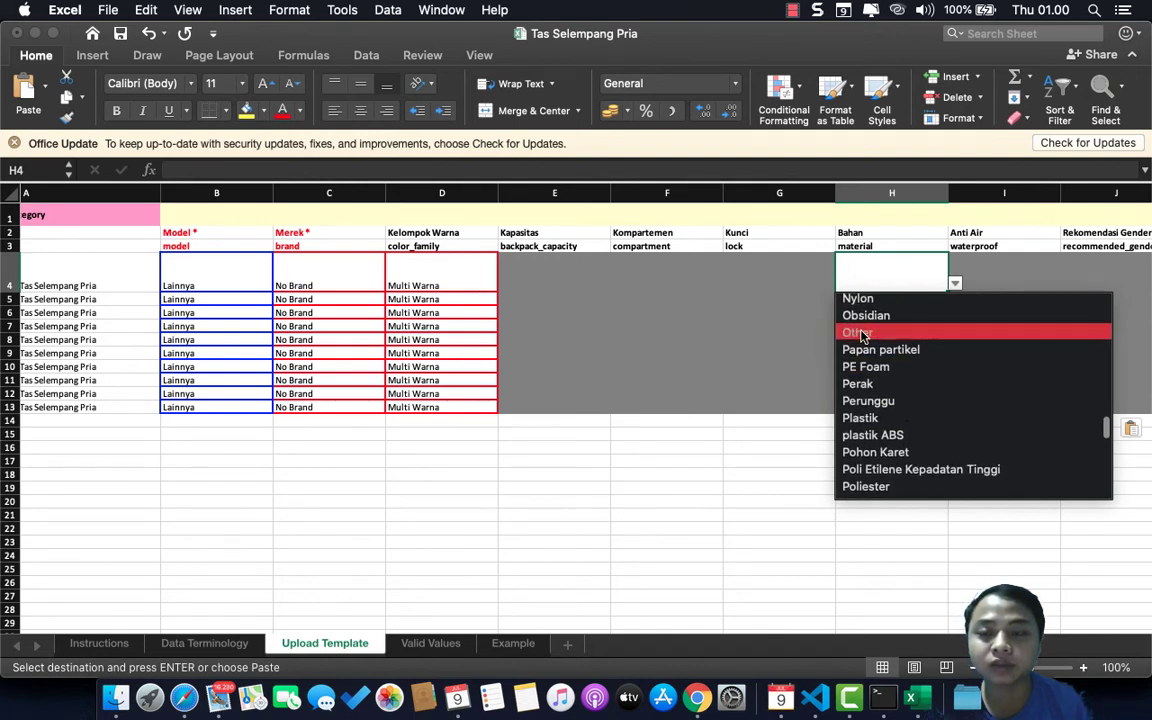
left_click(862, 333)
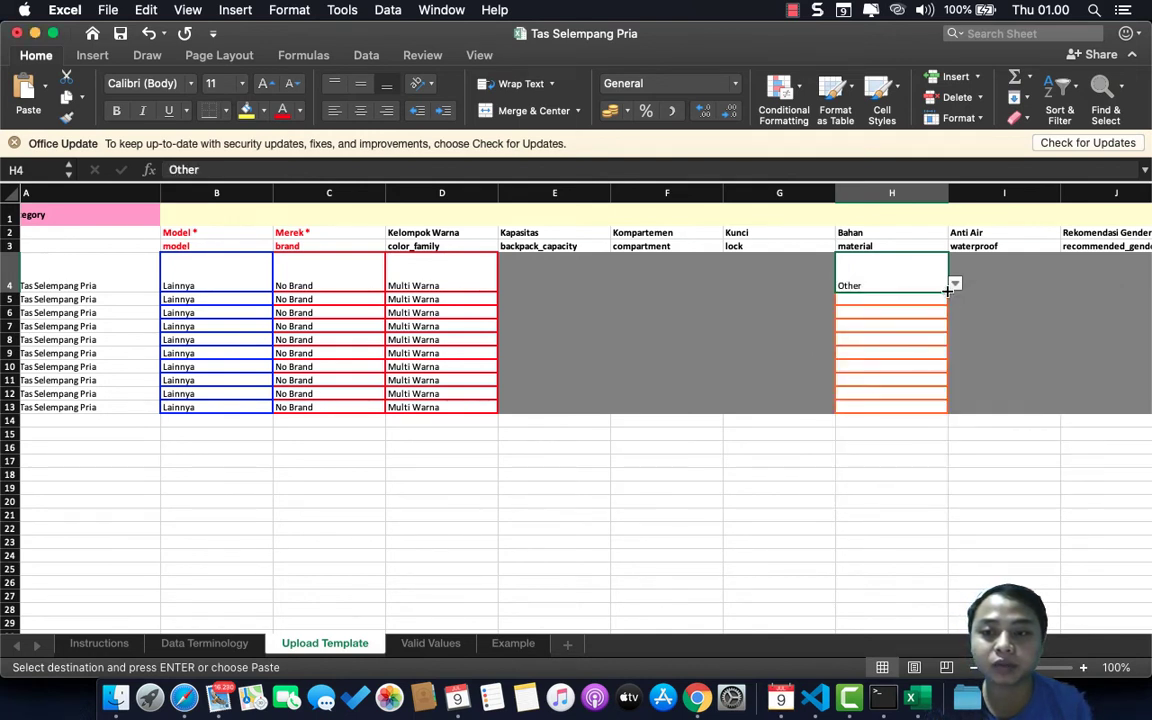
left_click_drag(947, 291, 947, 410)
left_click(900, 338)
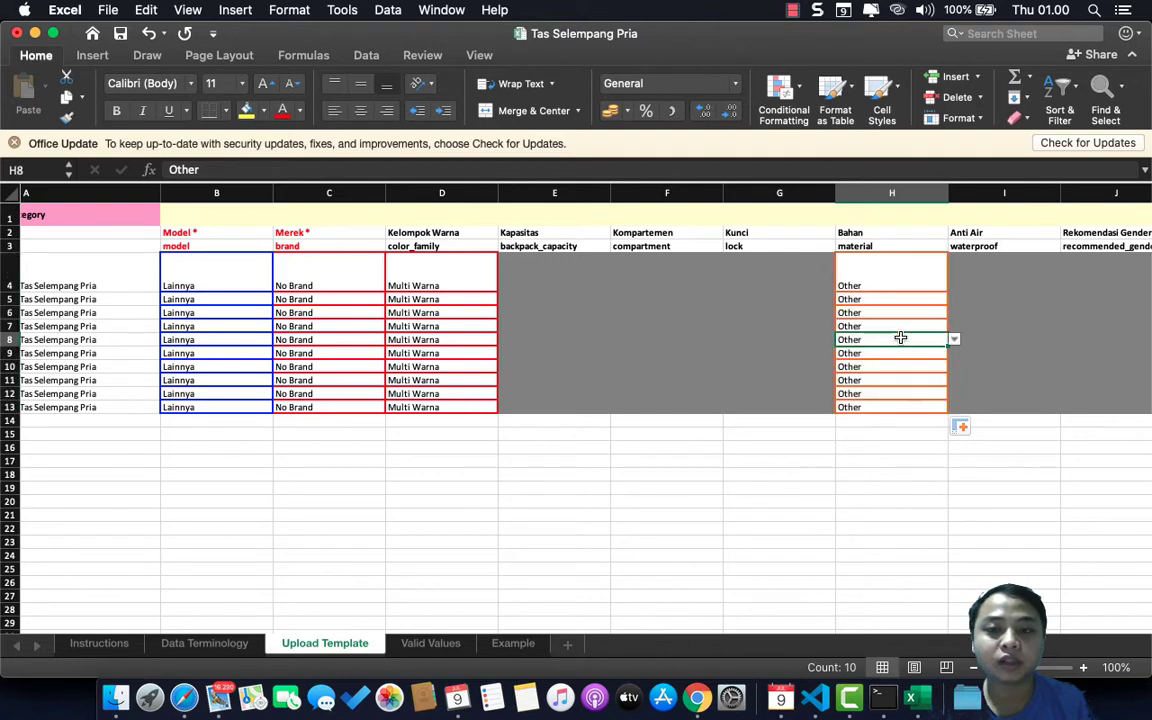
Set Kompartemen Laptop to Tanpa kompartemen laptop in N4 and fill down to N13.
scroll(900, 338, "right", 10)
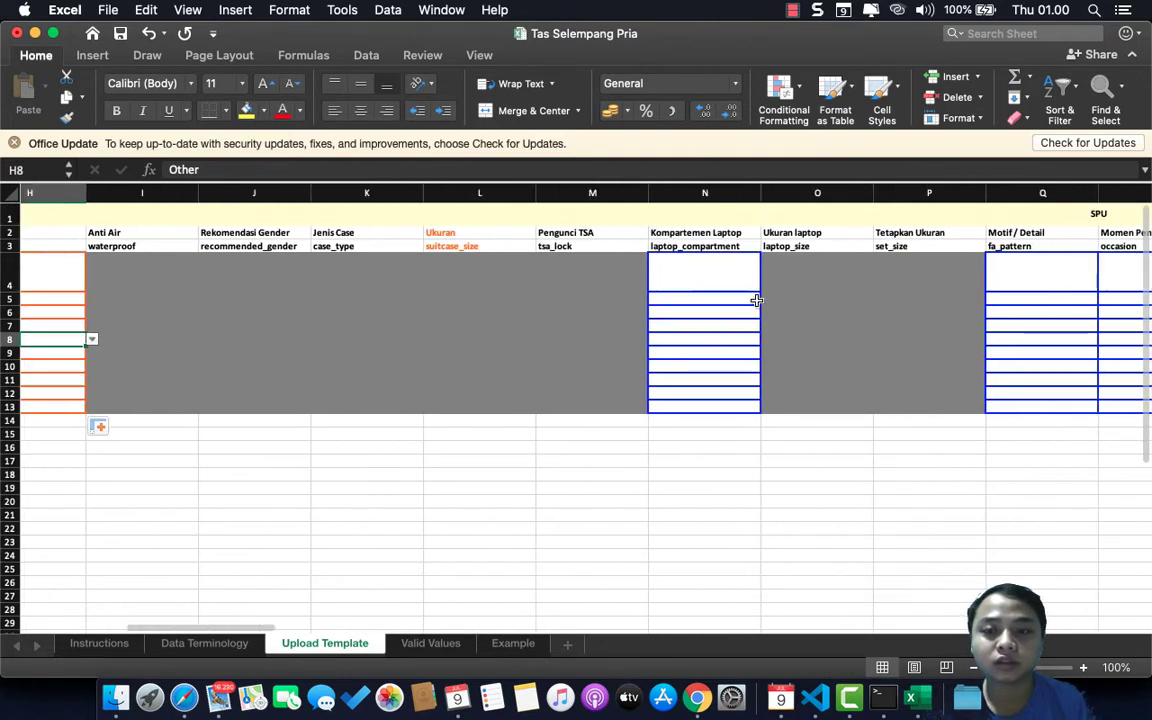
left_click(735, 281)
left_click(768, 285)
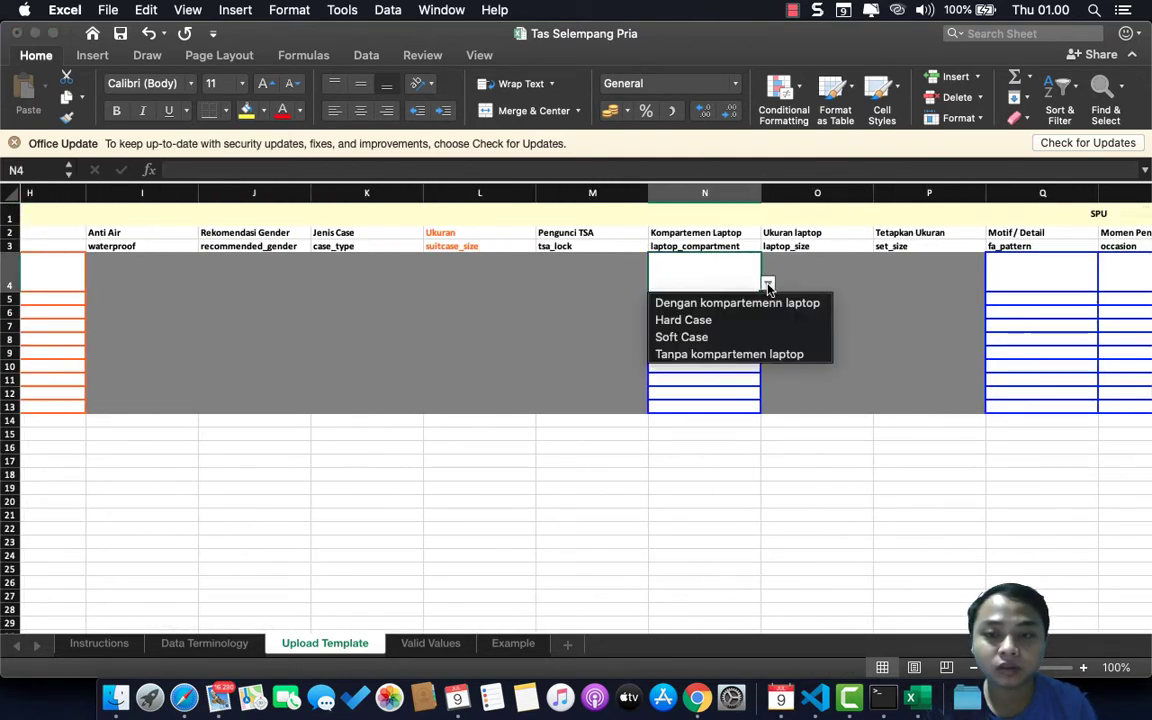
left_click(768, 286)
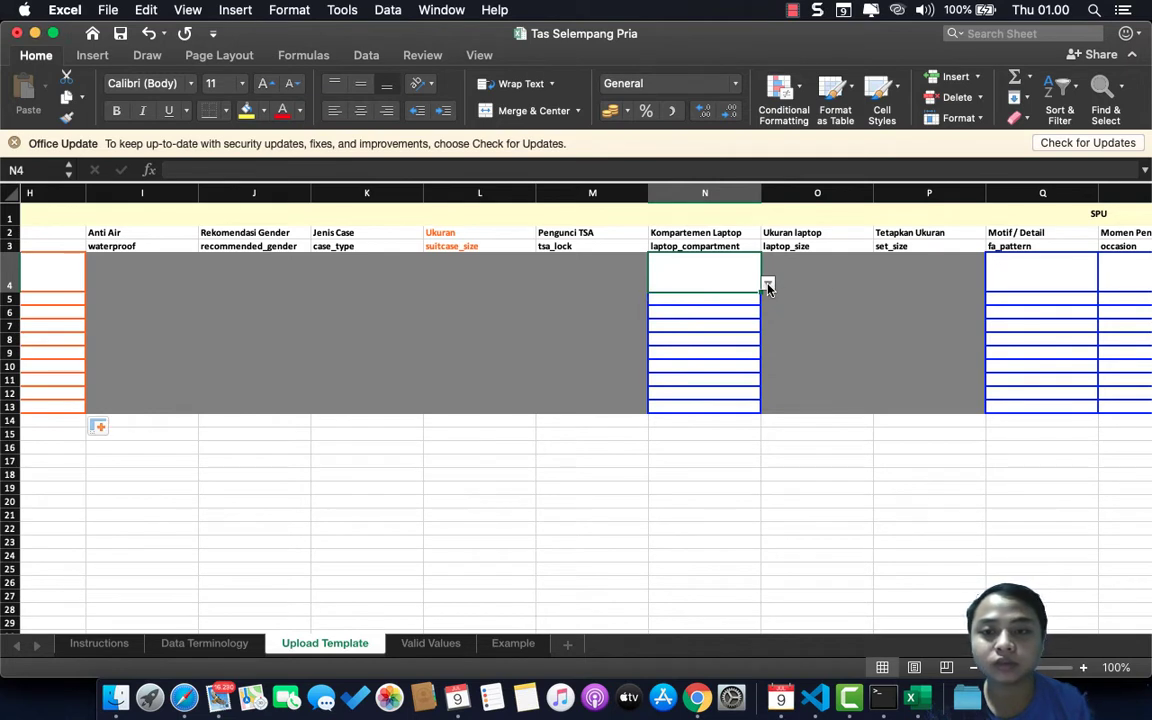
left_click(768, 286)
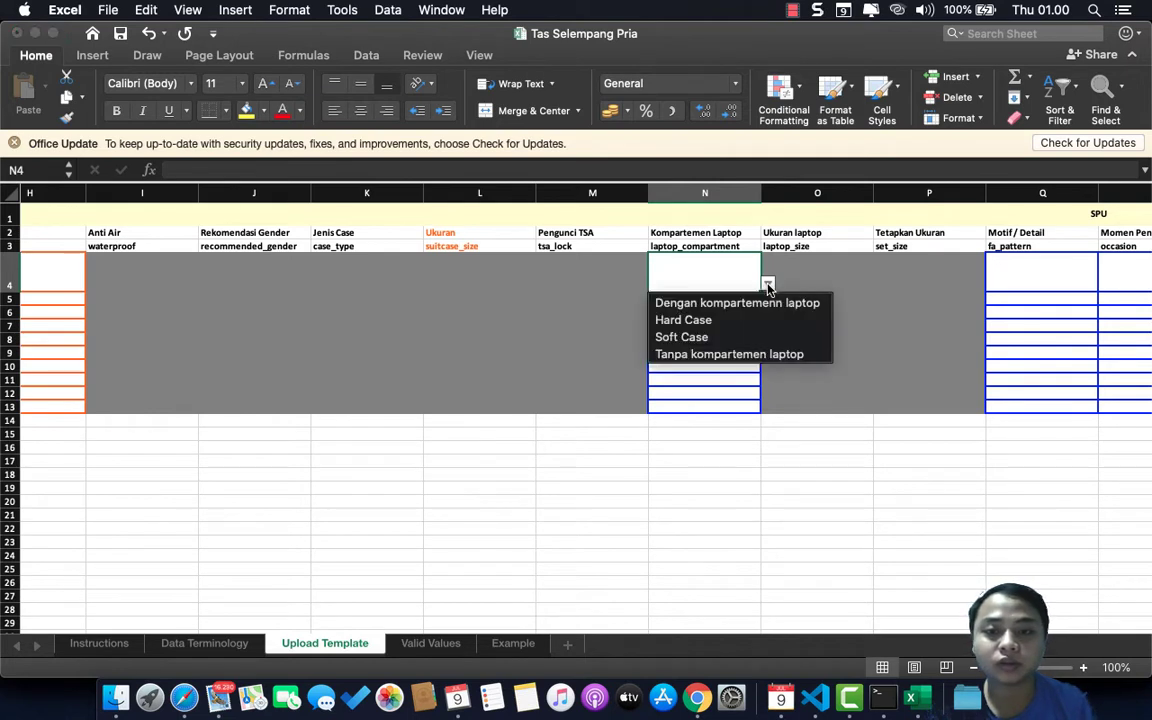
left_click(748, 356)
left_click_drag(760, 293, 760, 405)
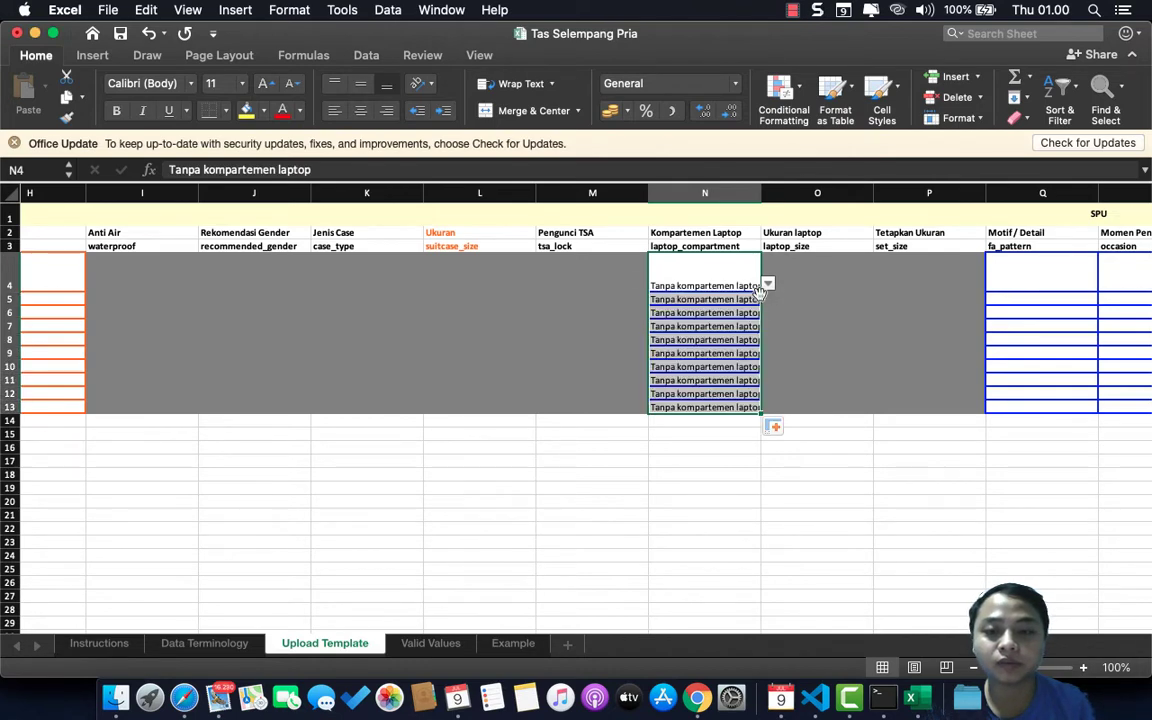
scroll(903, 298, "right", 4)
left_click(855, 279)
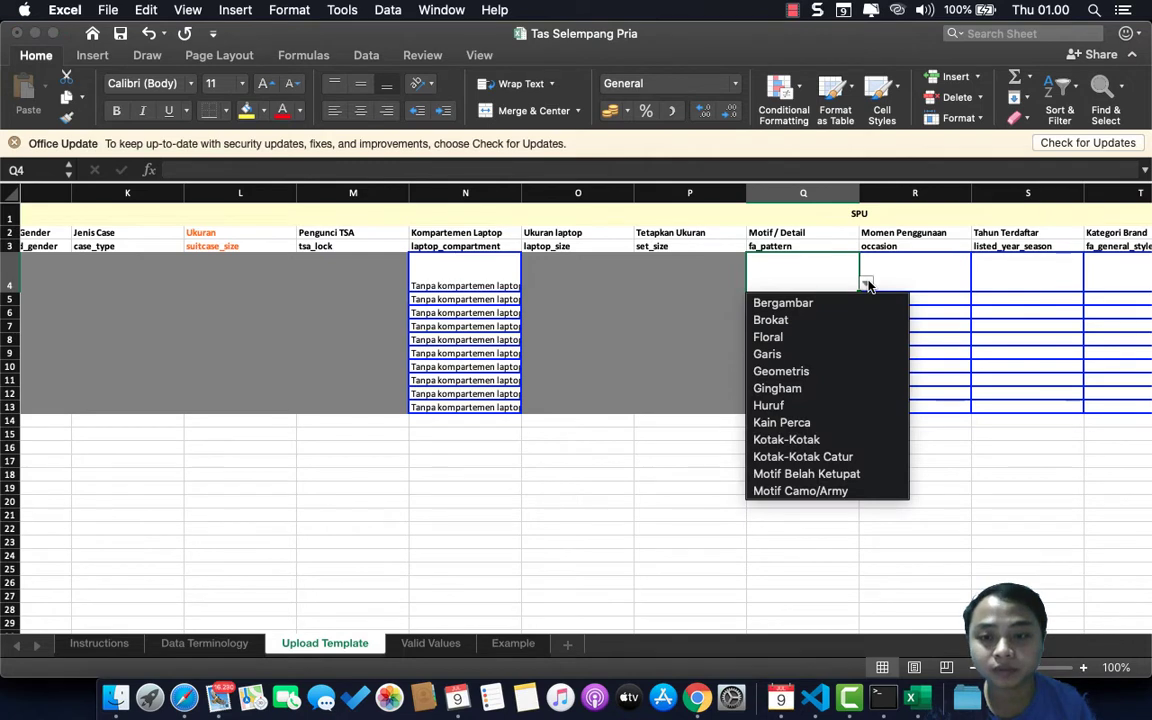
Change the Q4 pattern from Bergambar to Polos and copy it down through Q13.
scroll(818, 396, "down", 5)
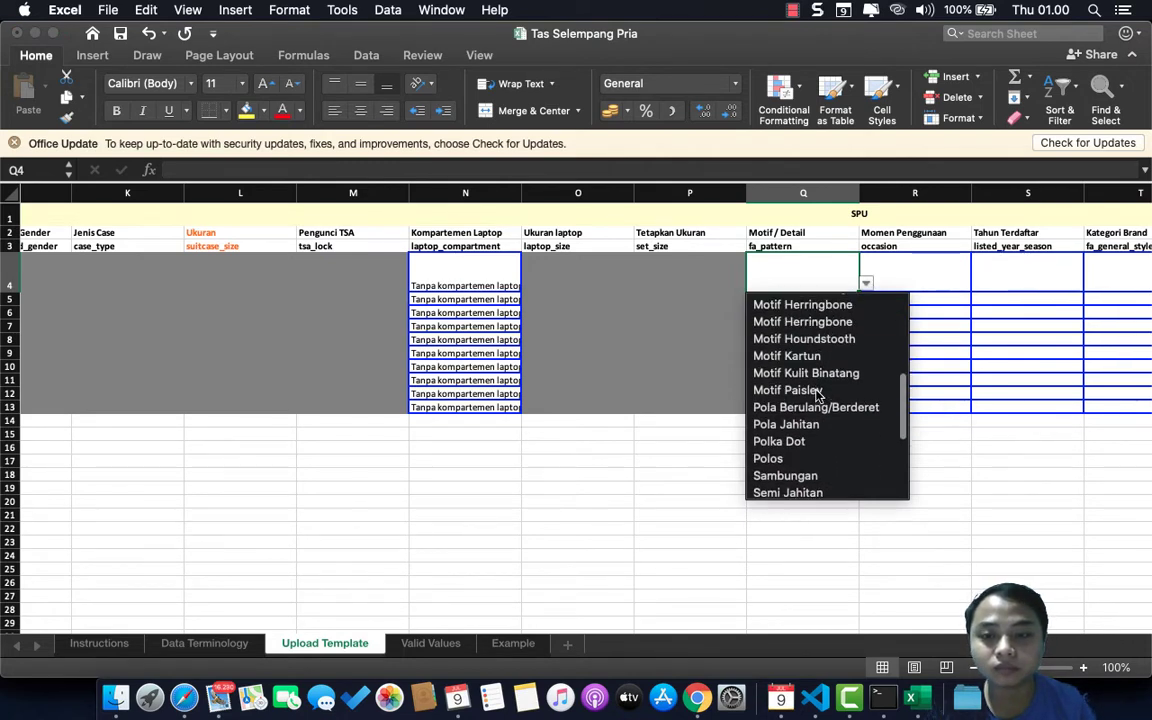
scroll(818, 396, "up", 2)
scroll(818, 396, "down", 3)
scroll(818, 396, "down", 2)
scroll(818, 396, "up", 2)
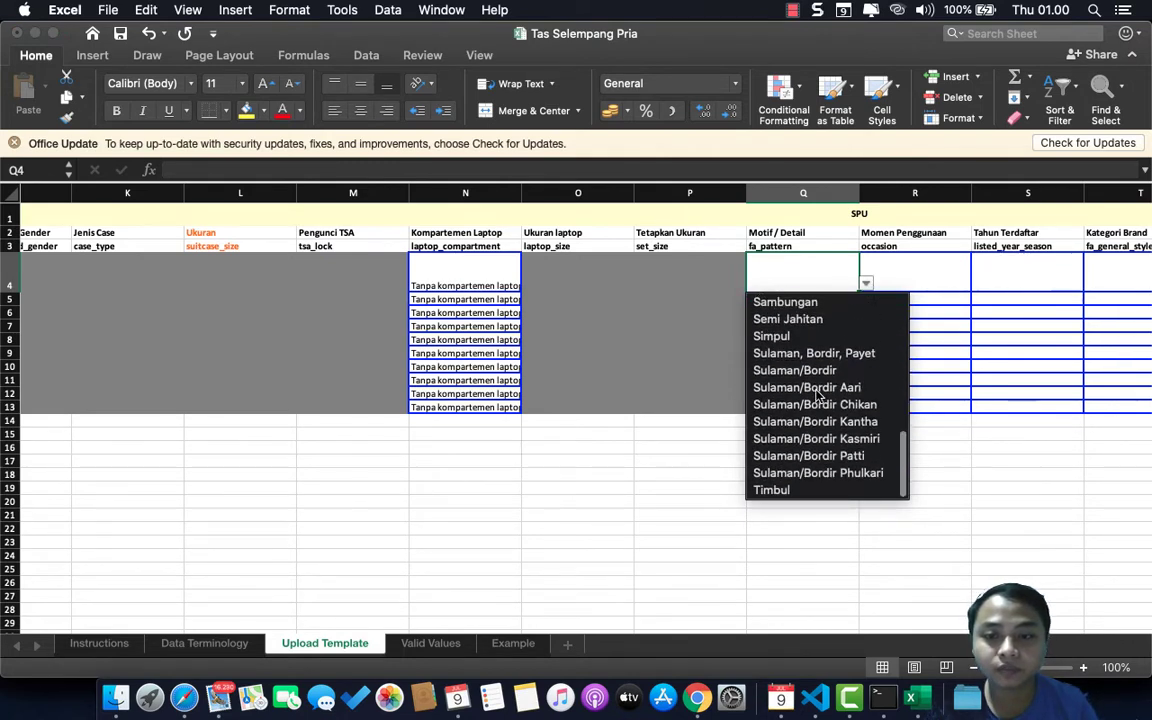
scroll(818, 396, "up", 1)
scroll(818, 396, "up", 10)
scroll(818, 396, "up", 3)
scroll(818, 396, "up", 1)
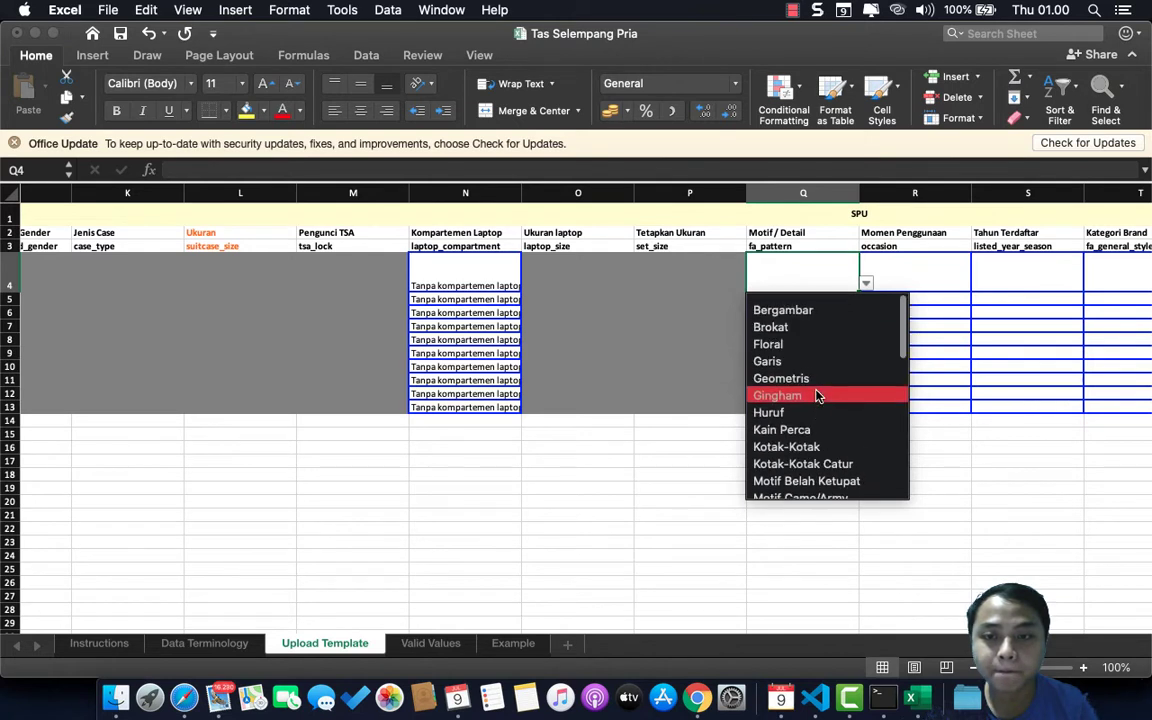
left_click(803, 310)
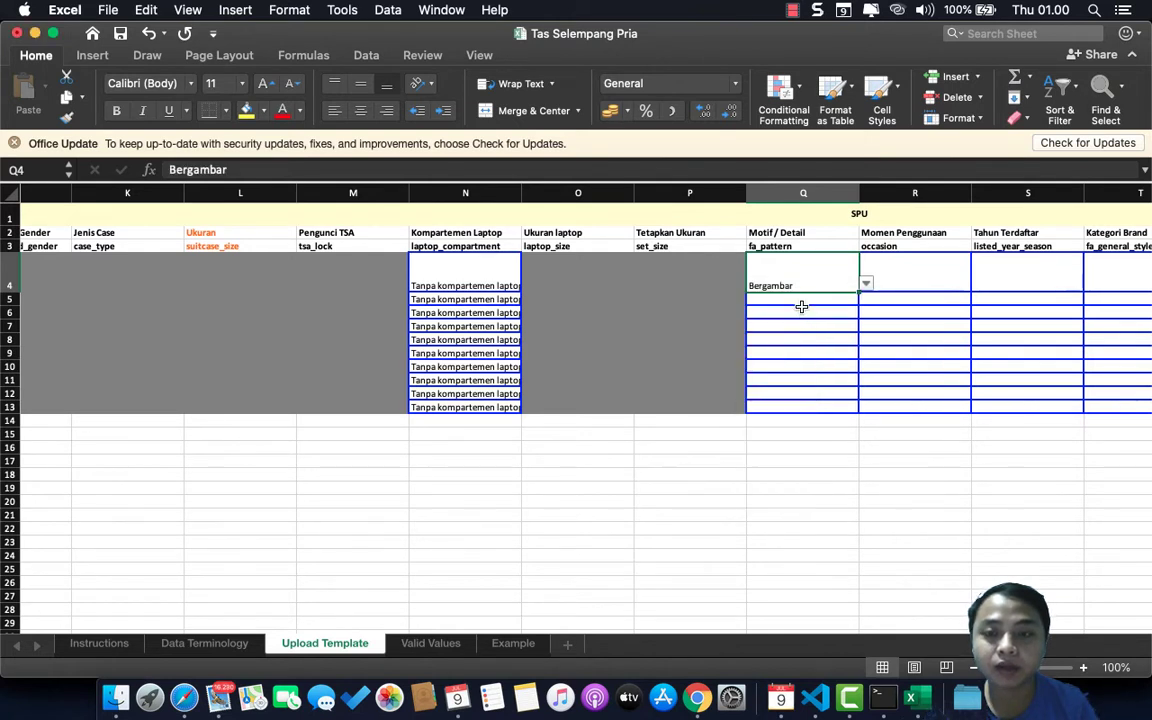
left_click(866, 284)
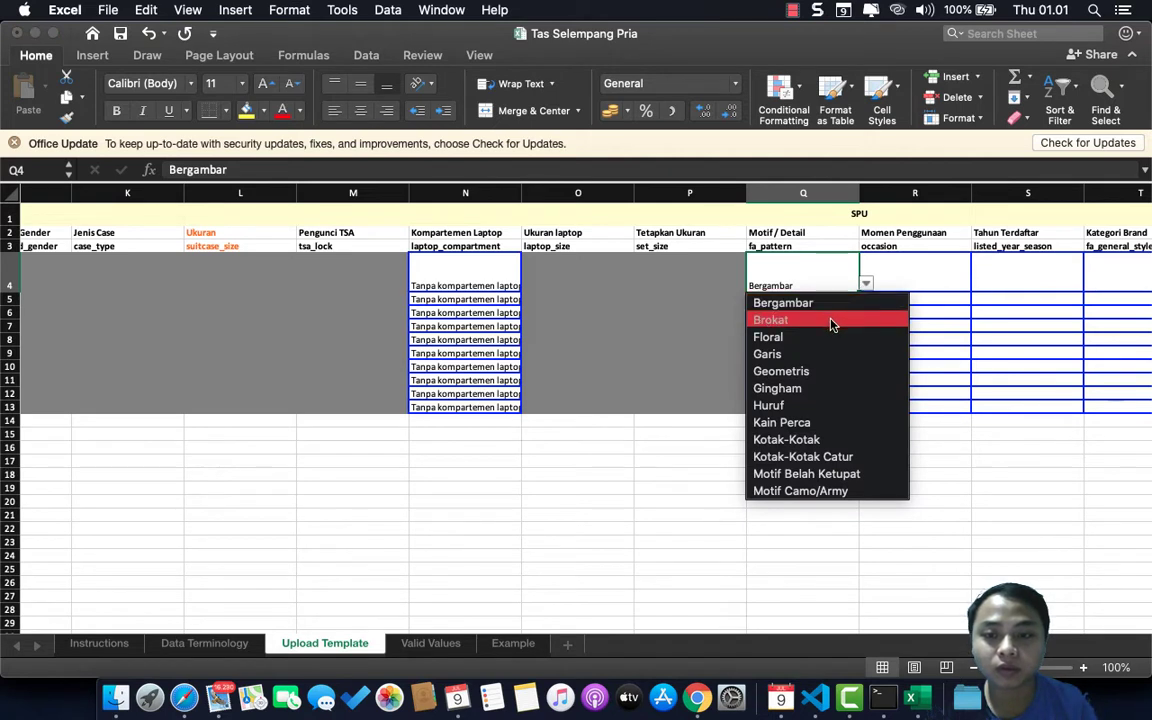
scroll(787, 400, "down", 5)
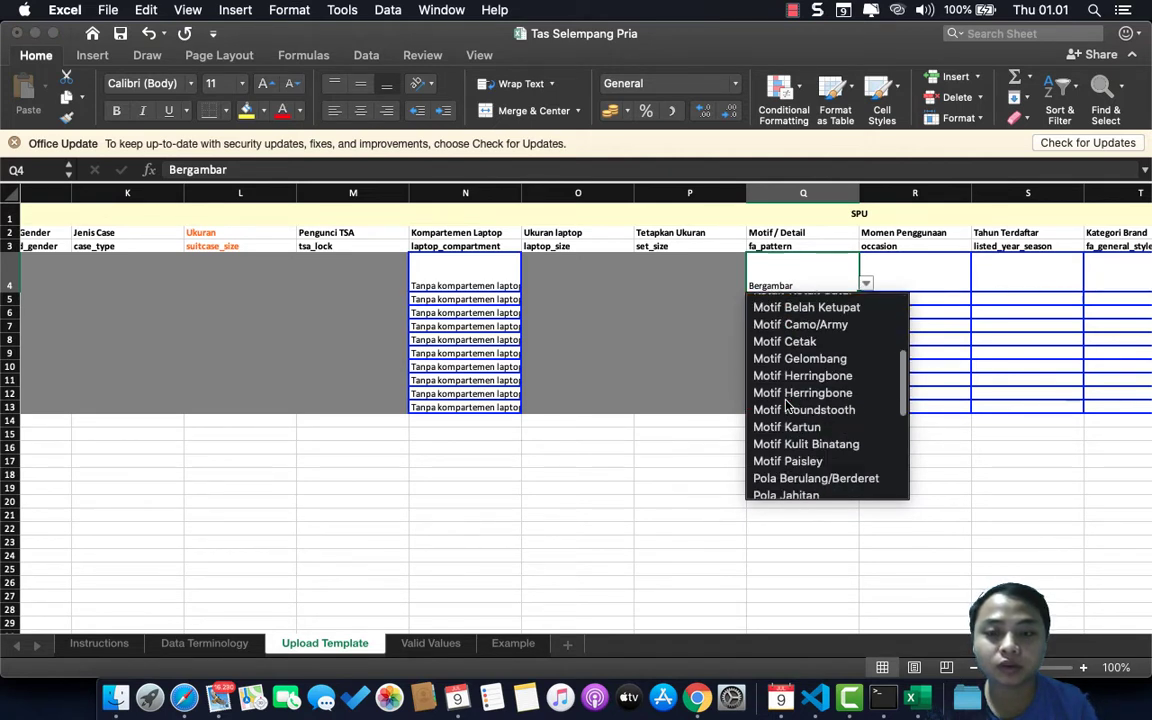
scroll(787, 404, "down", 2)
scroll(787, 404, "down", 4)
scroll(787, 404, "down", 2)
scroll(787, 404, "down", 4)
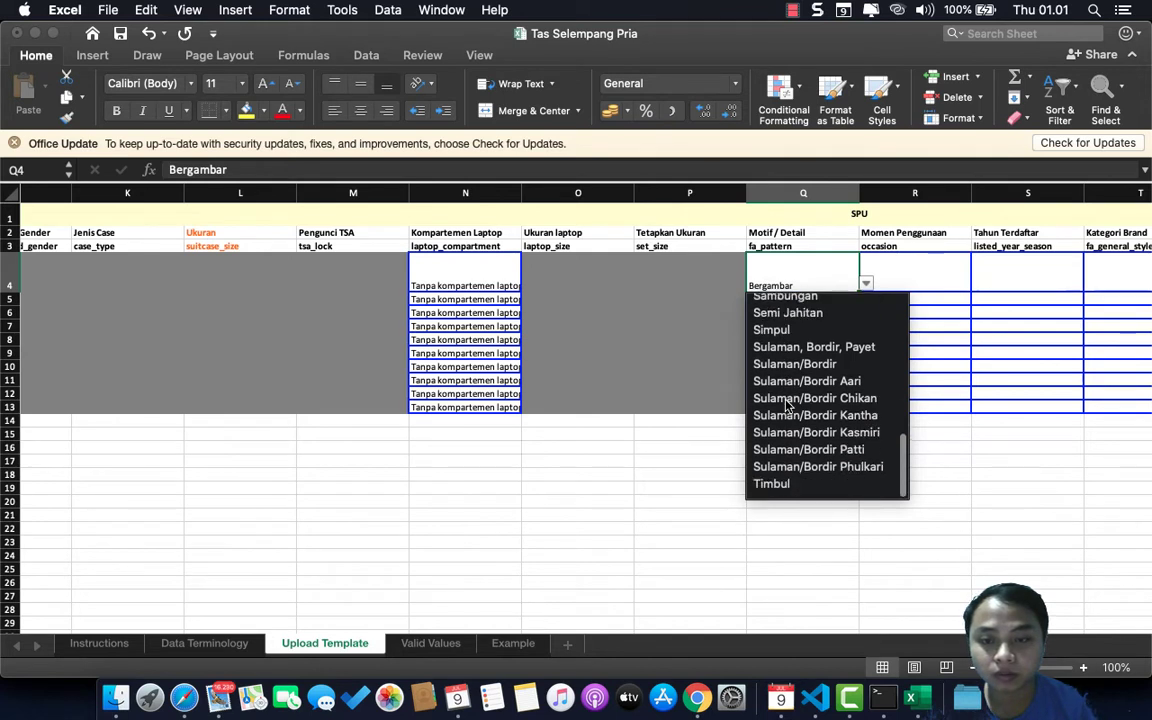
scroll(787, 404, "down", 1)
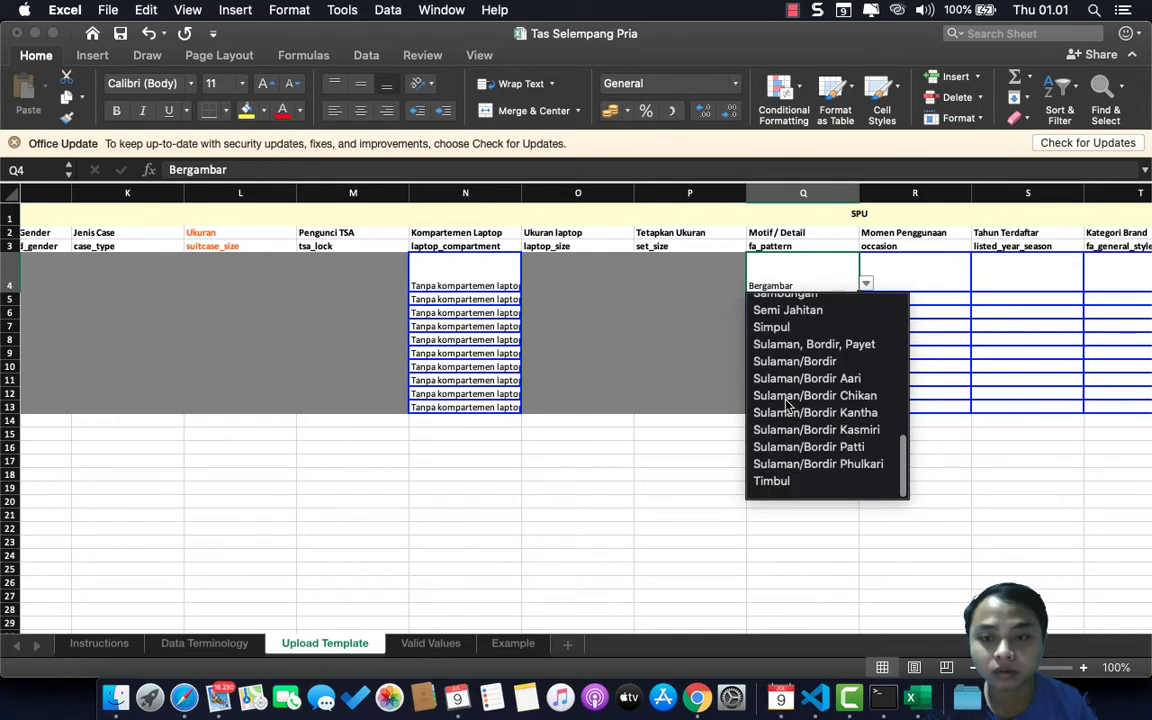
scroll(787, 403, "up", 2)
scroll(785, 400, "up", 5)
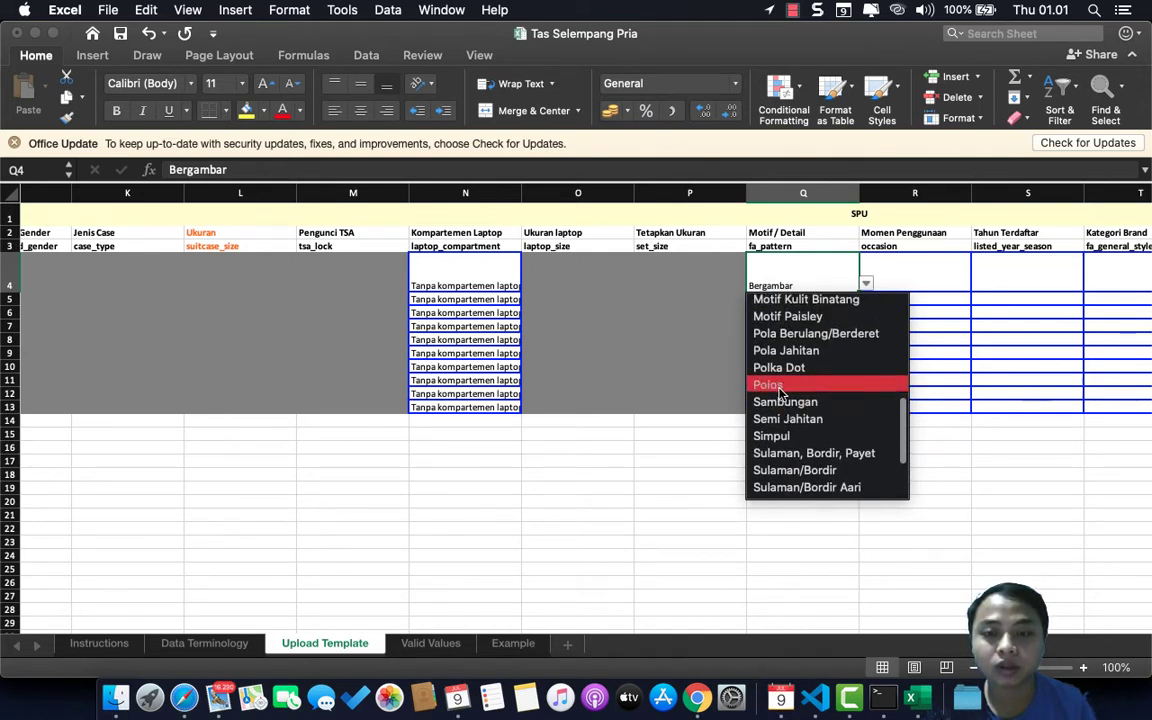
left_click(781, 386)
double_click(858, 293)
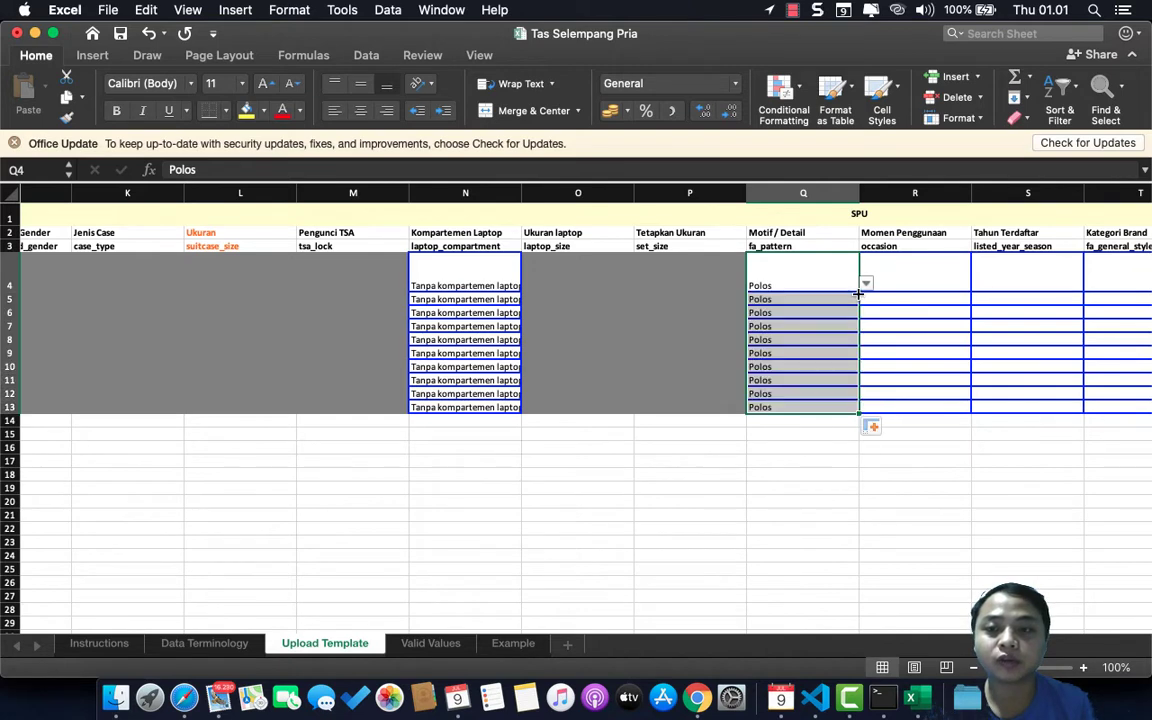
Set the occasion in R4 to Others and fill it down to R13.
scroll(856, 296, "right", 2)
left_click(829, 278)
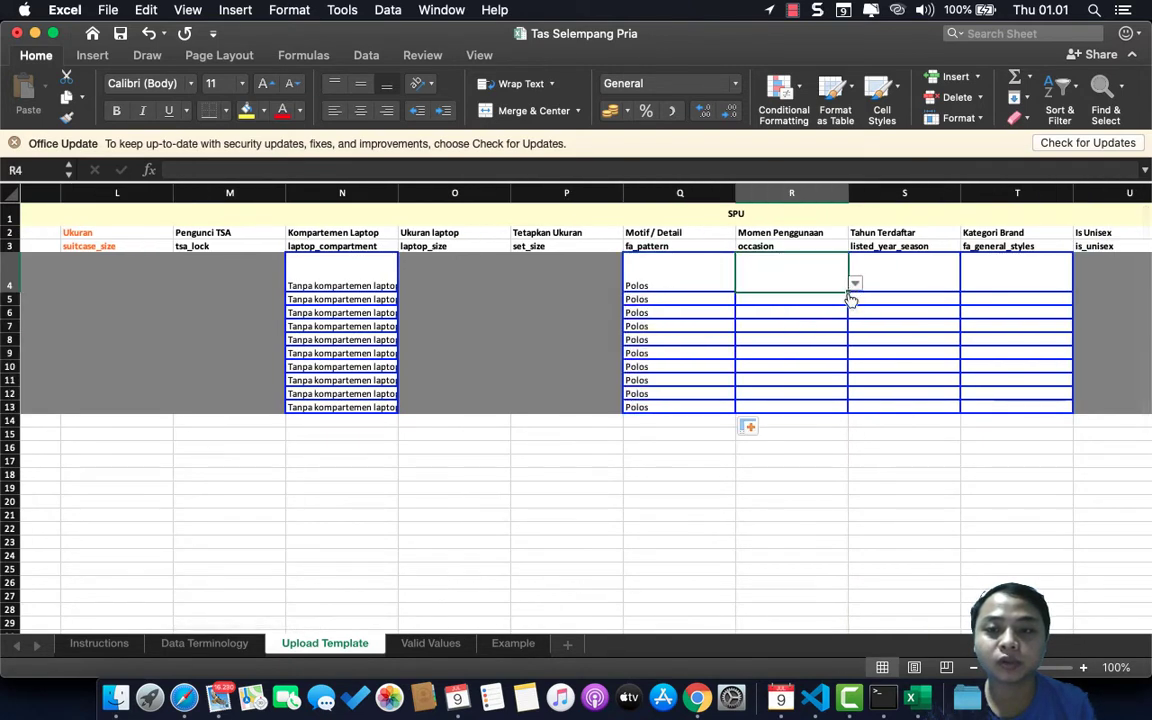
left_click(855, 285)
scroll(793, 370, "down", 2)
scroll(793, 370, "down", 5)
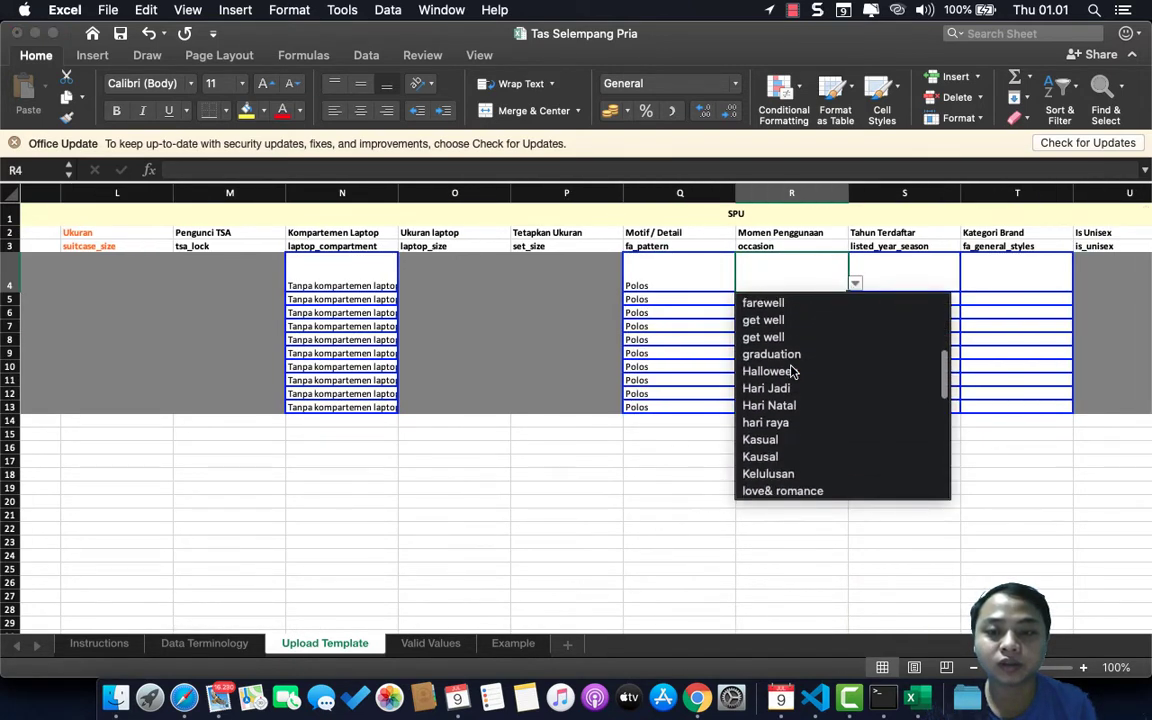
scroll(793, 370, "down", 1)
scroll(793, 370, "down", 3)
scroll(793, 370, "down", 3)
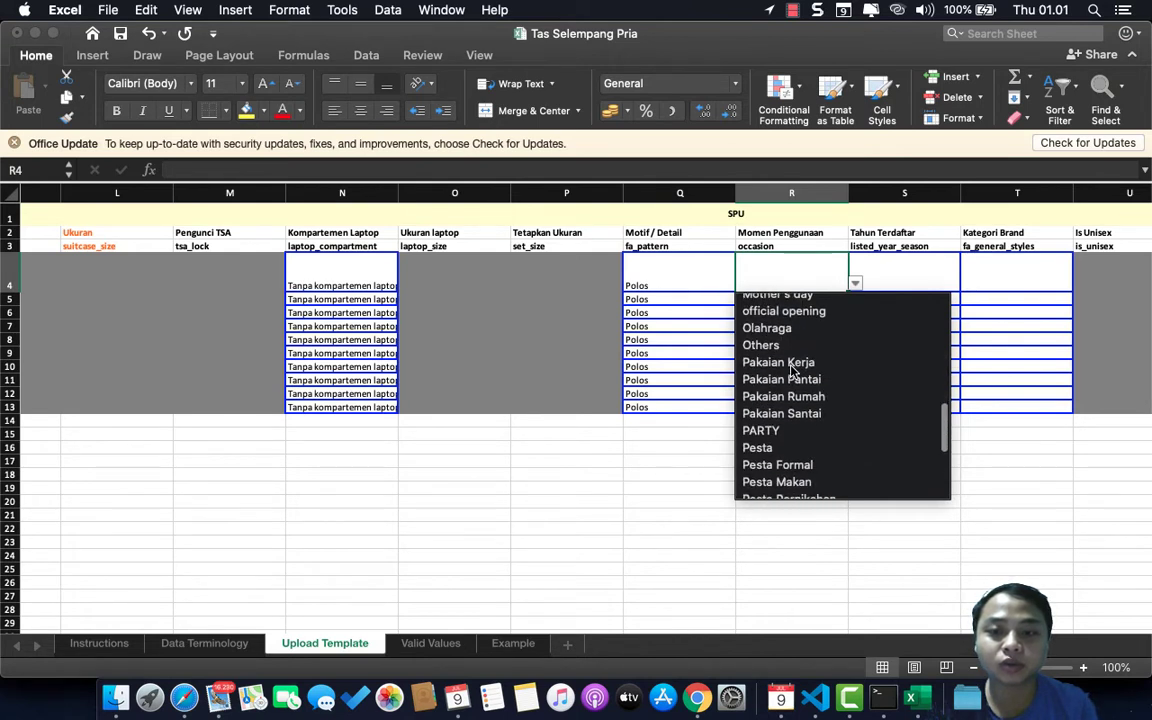
scroll(793, 370, "up", 4)
scroll(793, 370, "down", 1)
scroll(793, 370, "up", 1)
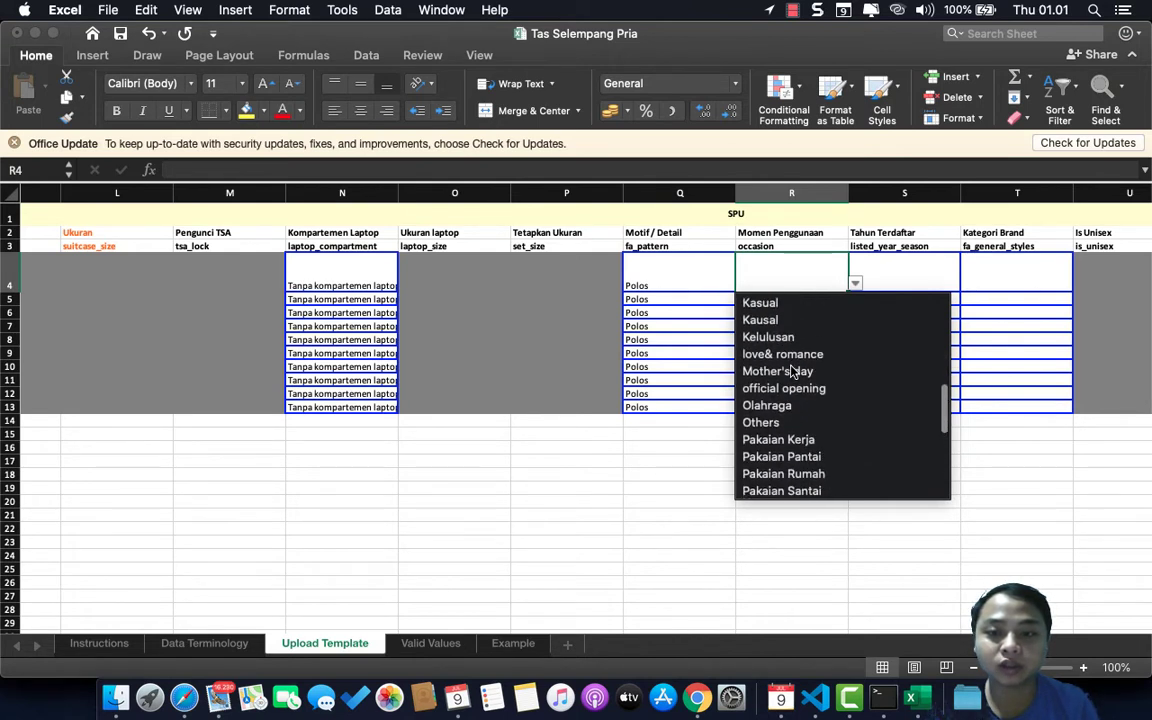
scroll(793, 370, "up", 3)
scroll(793, 370, "up", 3)
scroll(793, 370, "up", 6)
scroll(793, 370, "up", 6)
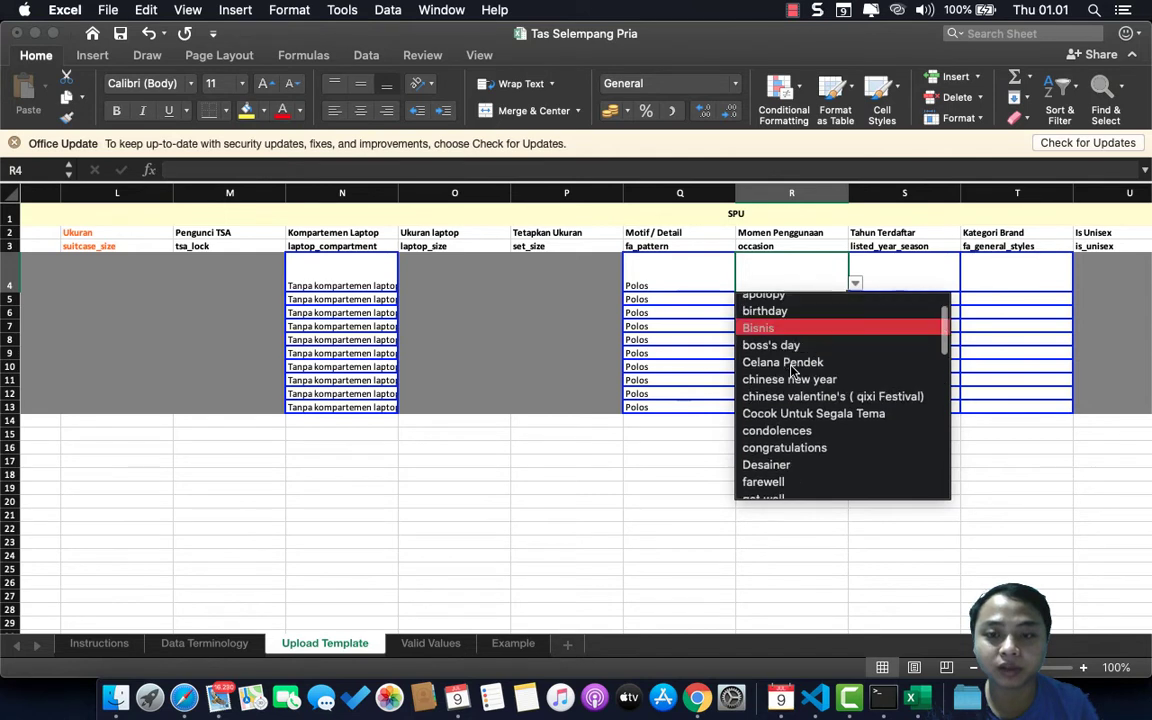
scroll(793, 370, "down", 10)
scroll(793, 370, "down", 5)
scroll(793, 370, "down", 3)
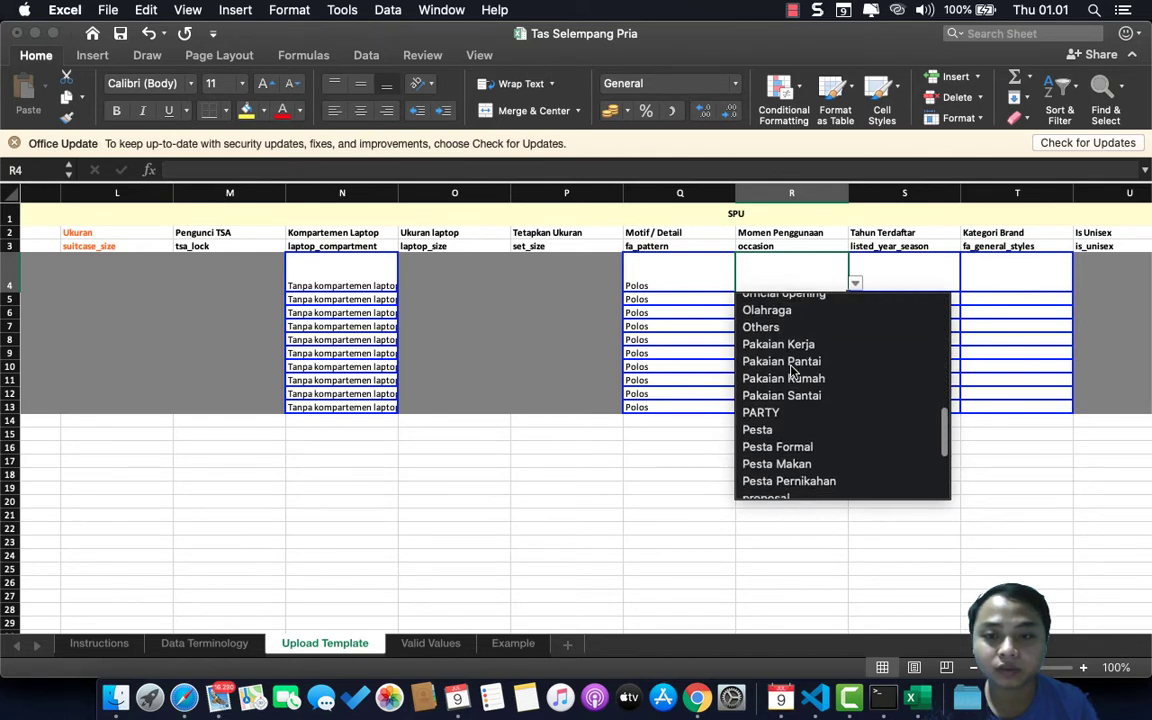
scroll(793, 370, "down", 3)
scroll(793, 370, "up", 4)
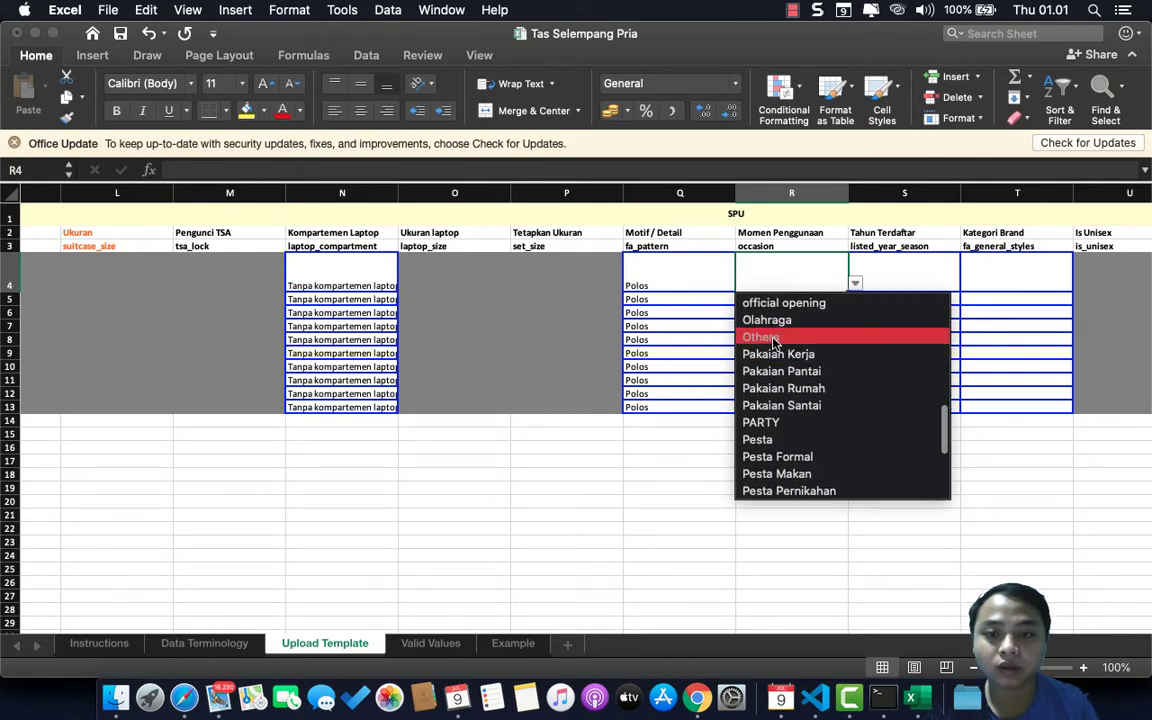
left_click(775, 340)
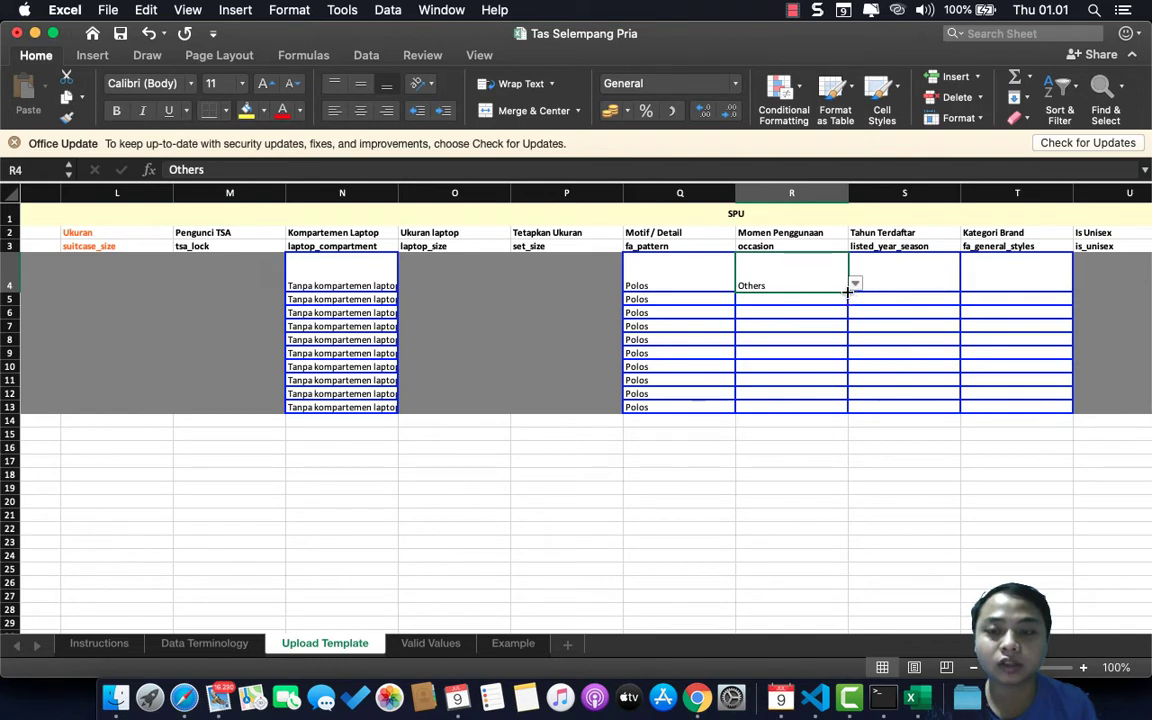
left_click_drag(847, 291, 848, 408)
Set the listed year in S4 to 2018 and fill down, giving 2018–2027 in S4:S13.
left_click(923, 260)
scroll(925, 257, "right", 1)
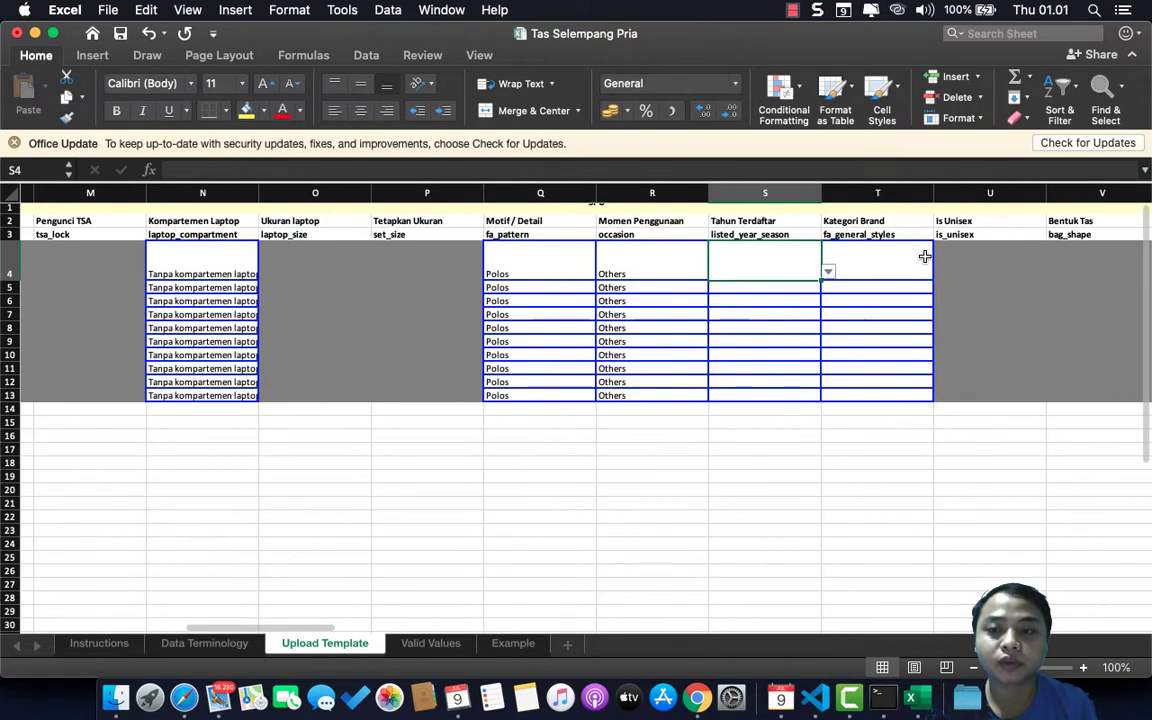
left_click(828, 273)
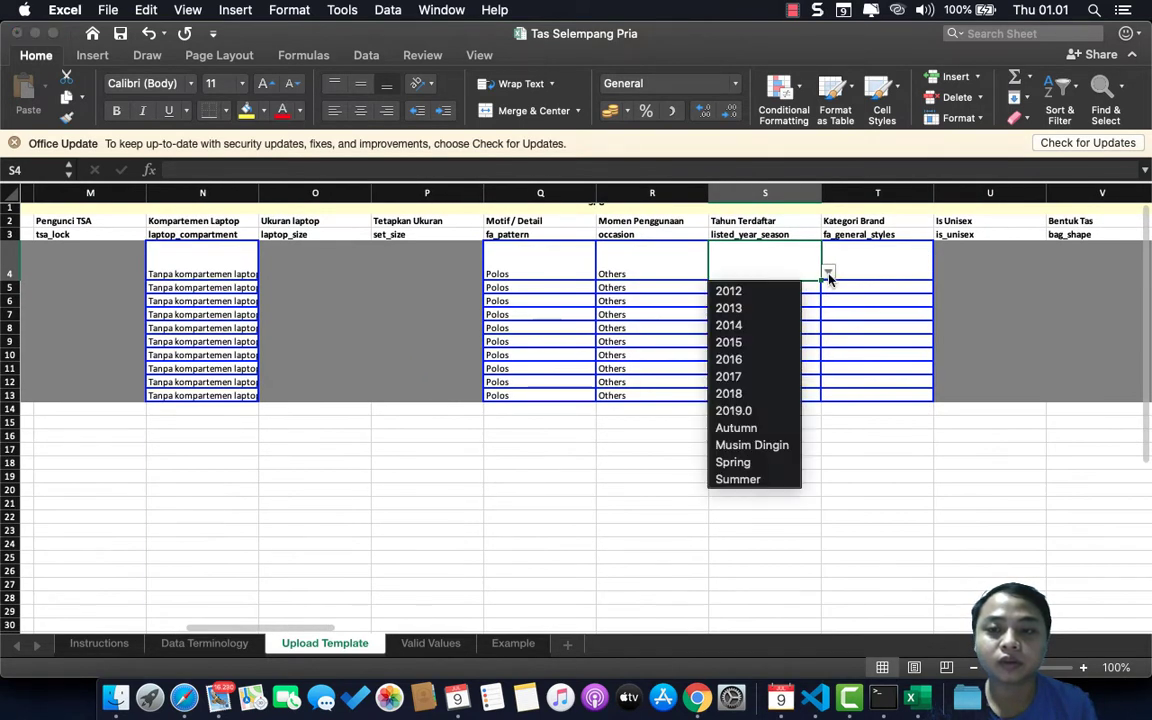
left_click(743, 394)
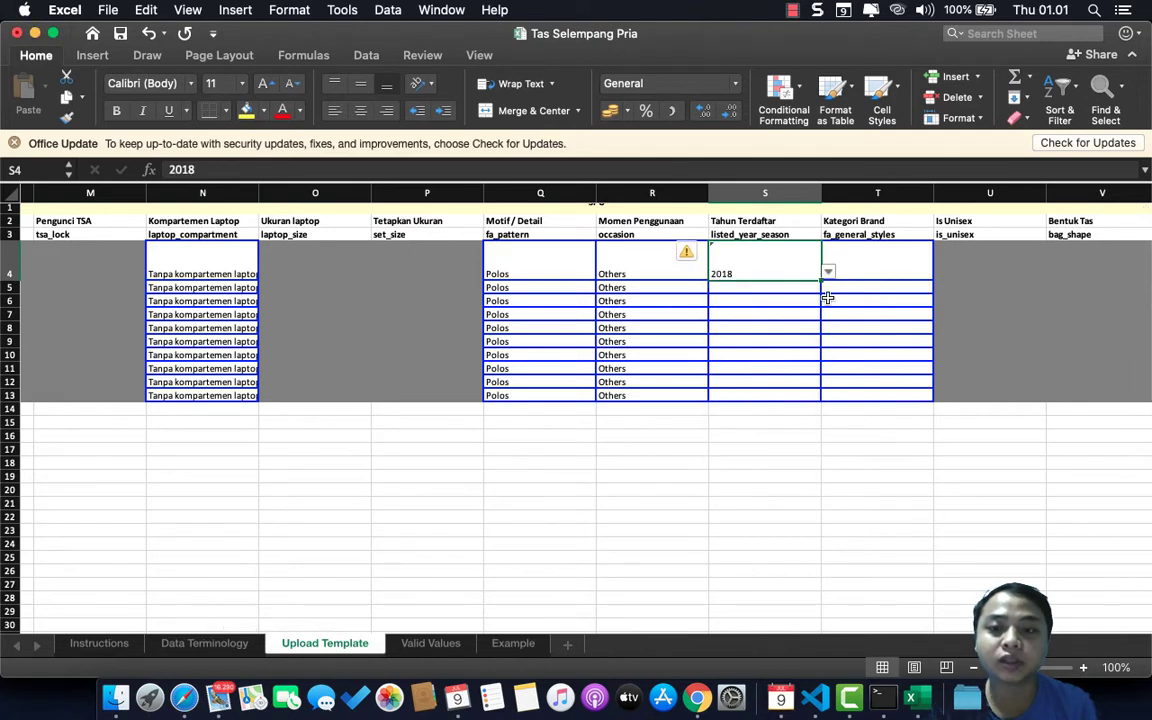
left_click_drag(818, 282, 818, 395)
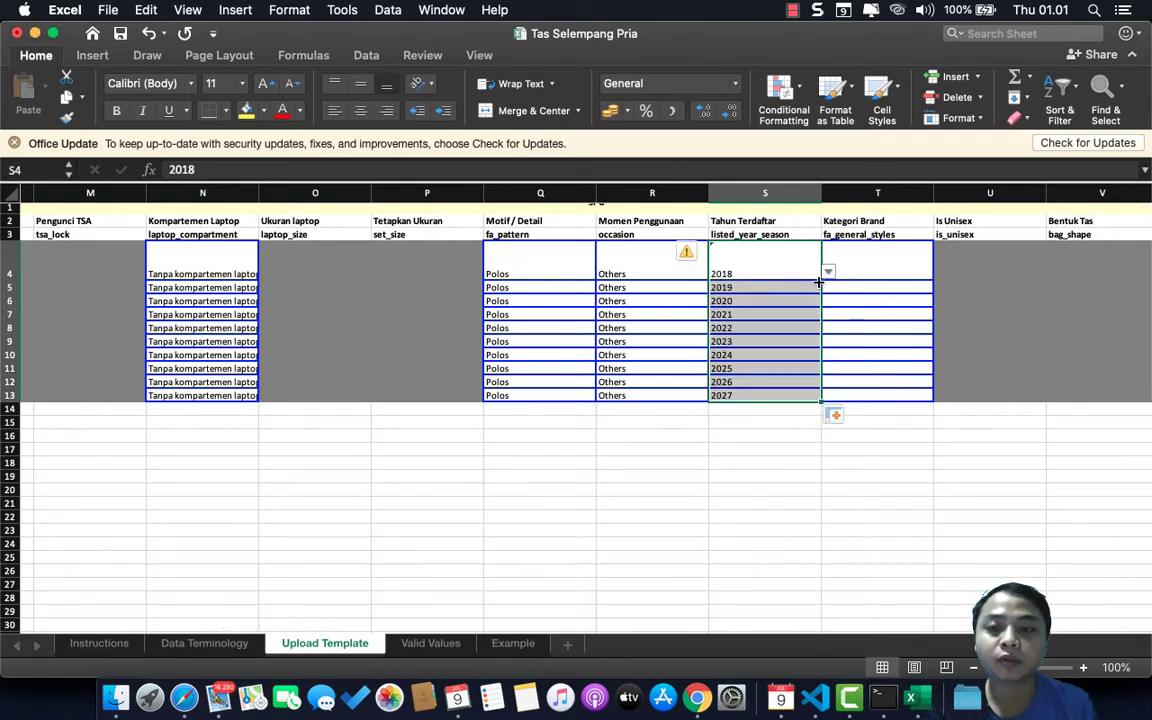
Choose Basics as T4's Kategori Brand and fill it down to T13.
scroll(818, 300, "right", 1)
left_click(811, 289)
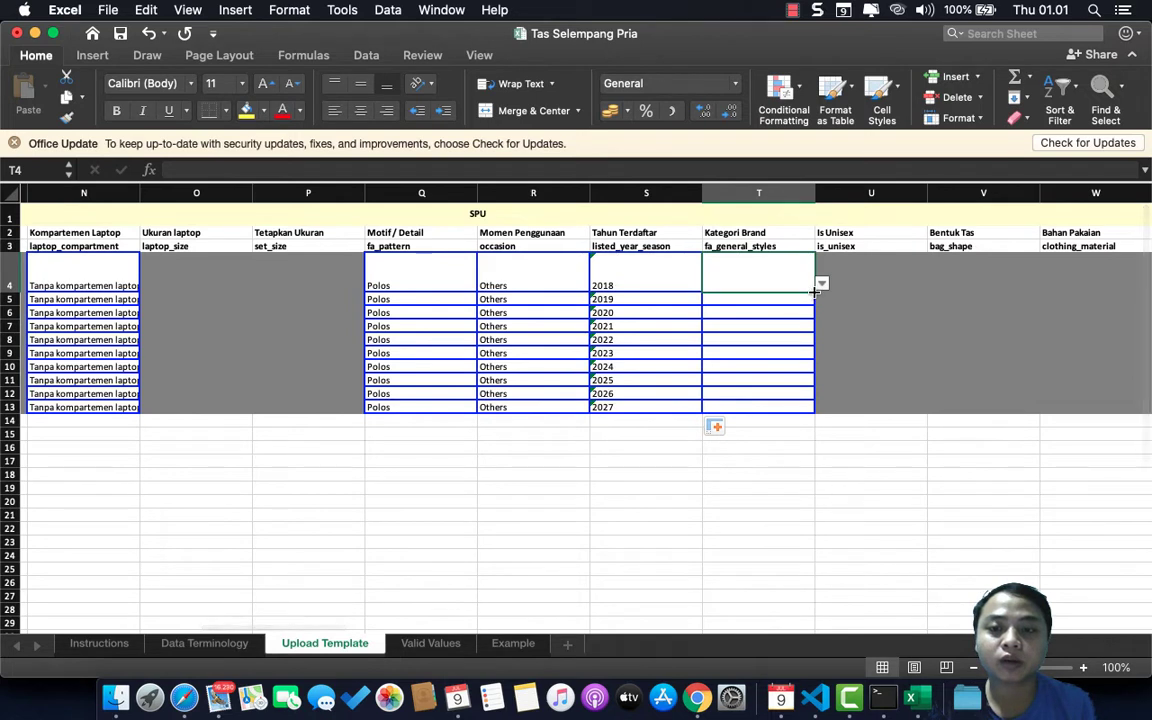
left_click(822, 286)
scroll(782, 372, "down", 5)
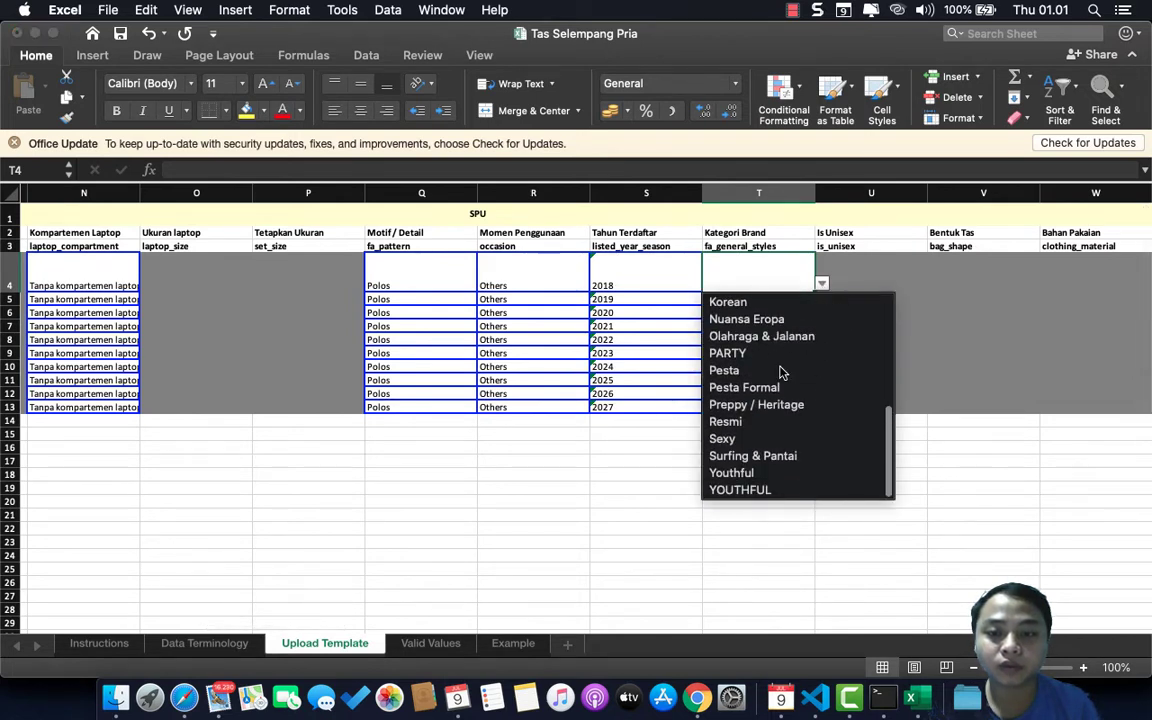
scroll(782, 372, "up", 3)
scroll(782, 372, "up", 3)
scroll(782, 372, "up", 1)
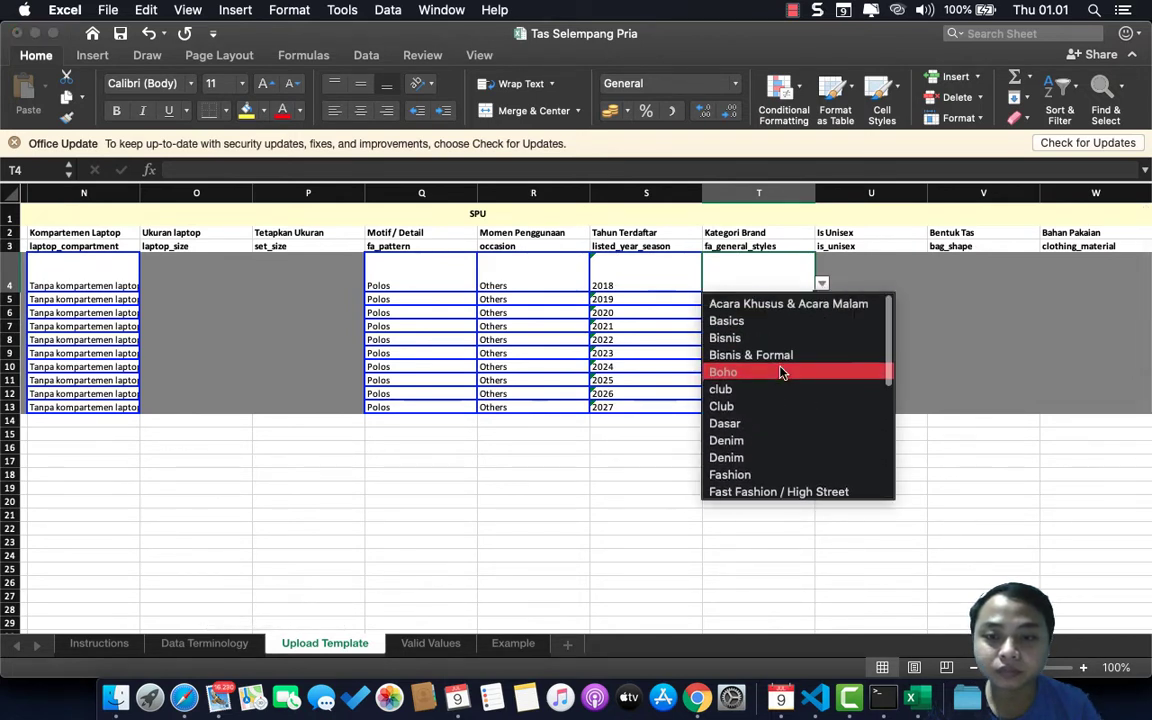
scroll(781, 371, "down", 2)
scroll(781, 371, "up", 2)
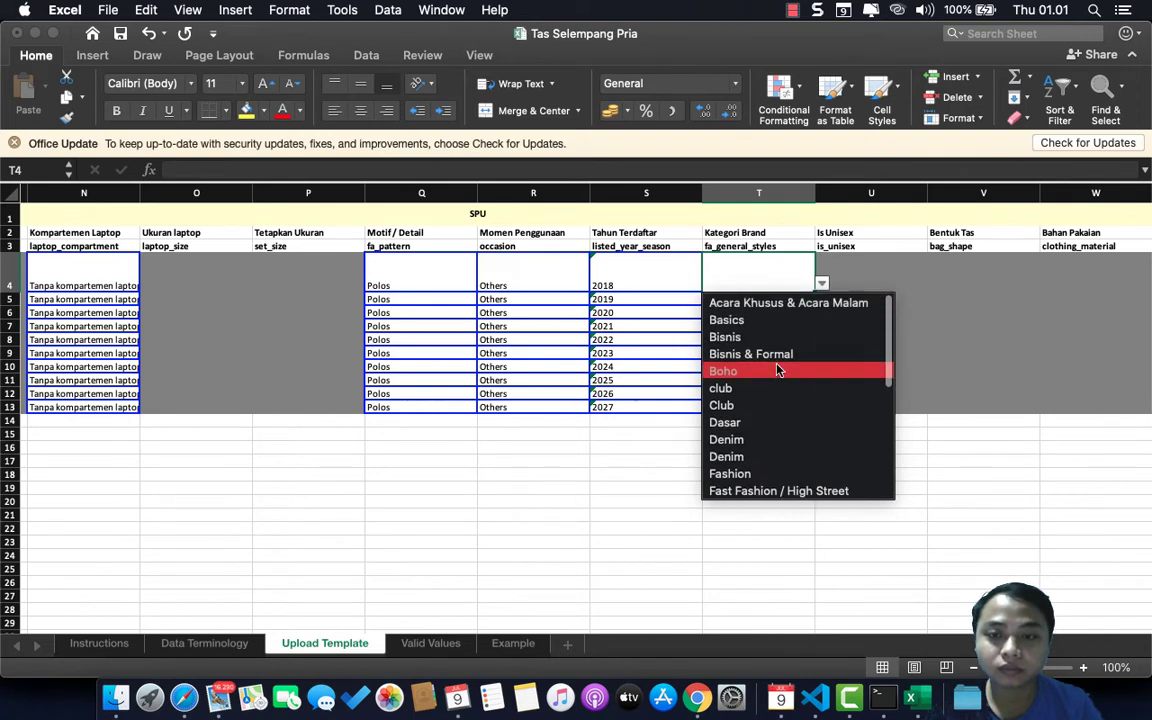
left_click(748, 321)
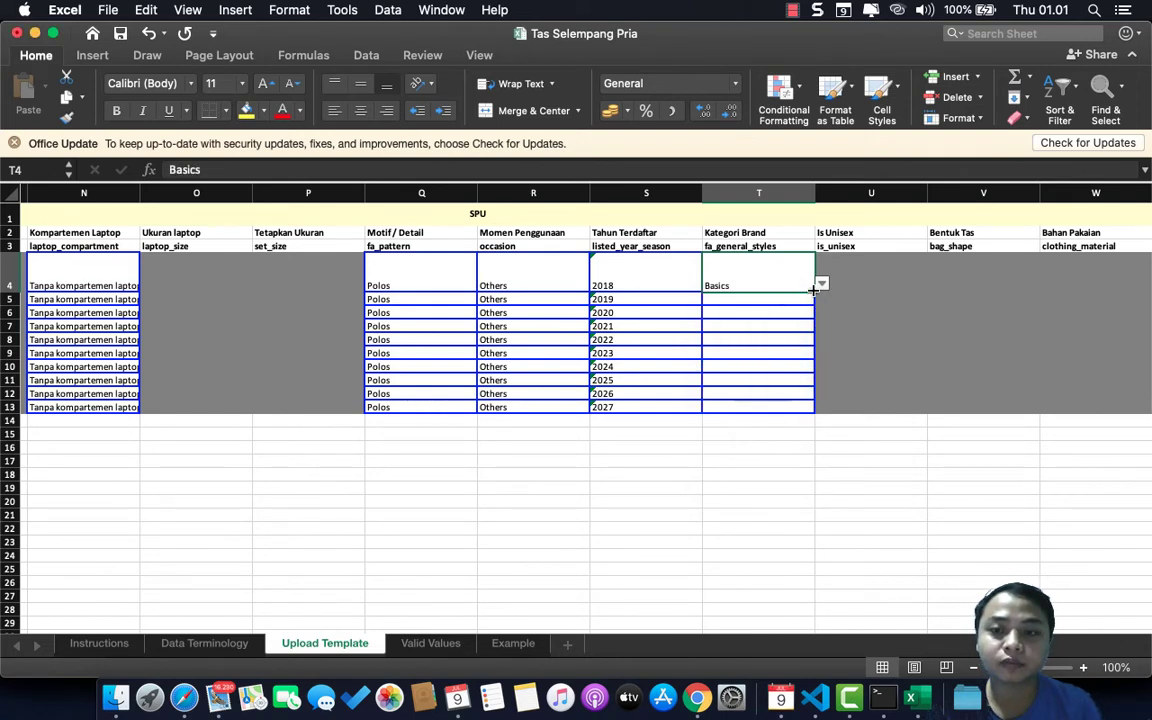
left_click_drag(814, 290, 817, 412)
Check the short description, Hazmat, warranty type and warranty period columns.
scroll(915, 289, "right", 6)
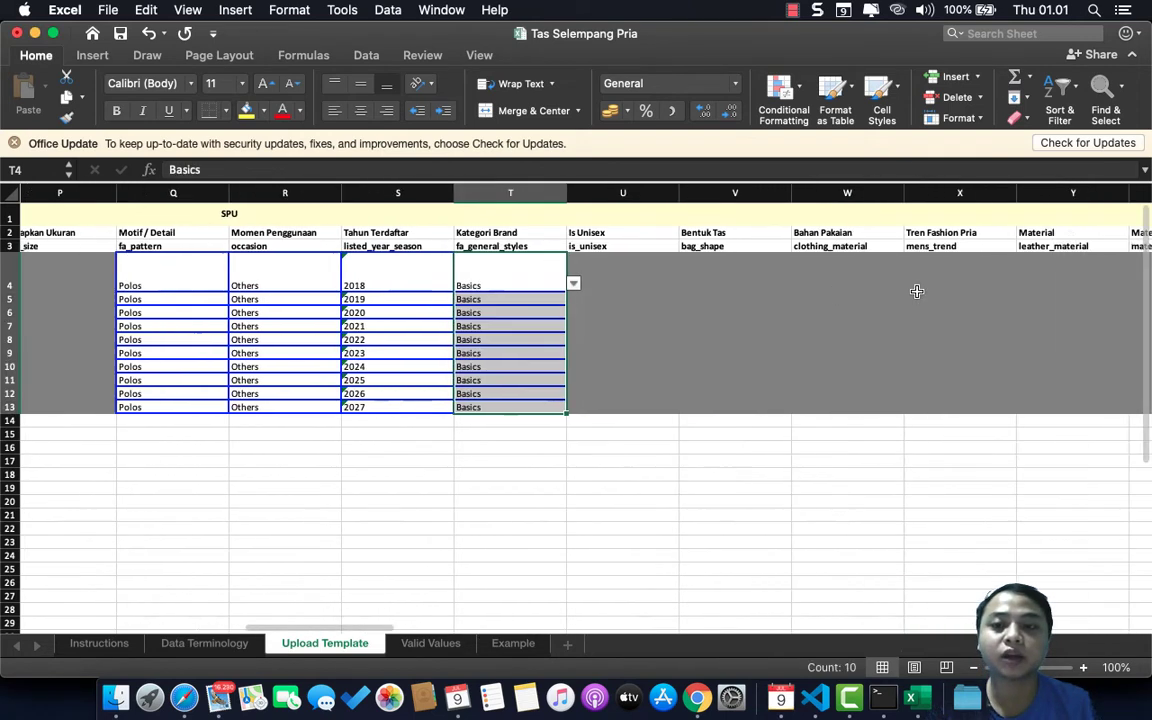
scroll(913, 290, "right", 2)
scroll(913, 290, "right", 8)
scroll(913, 290, "right", 5)
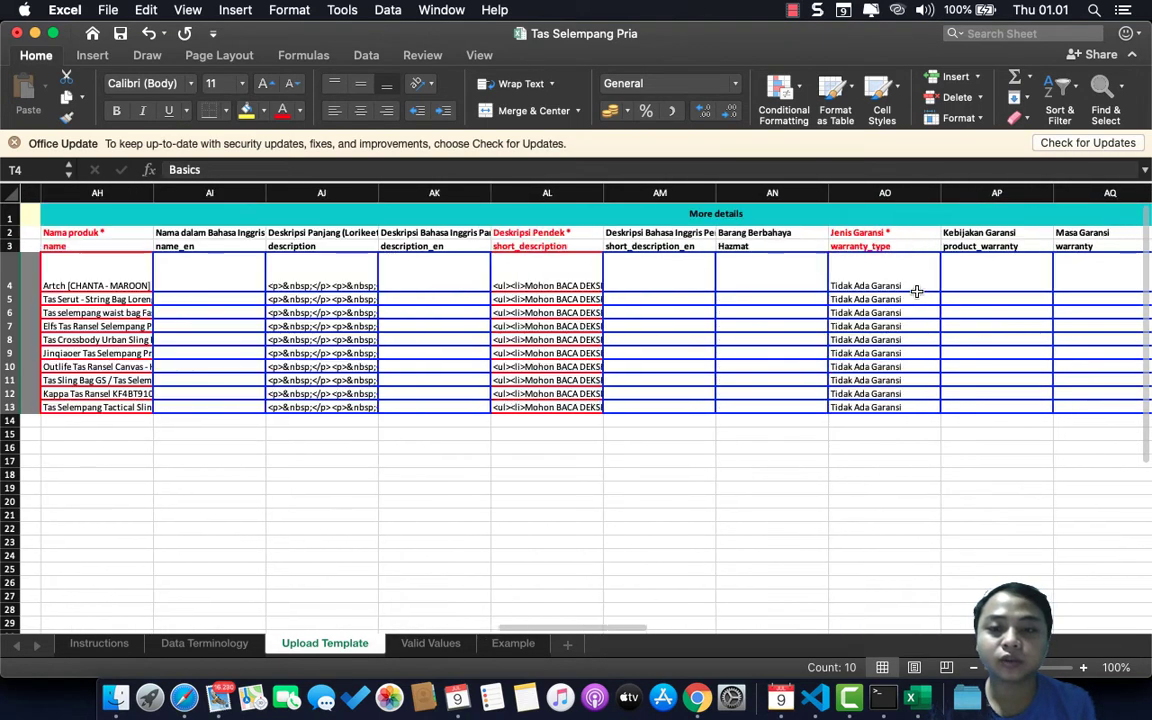
scroll(600, 321, "left", 2)
left_click(650, 355)
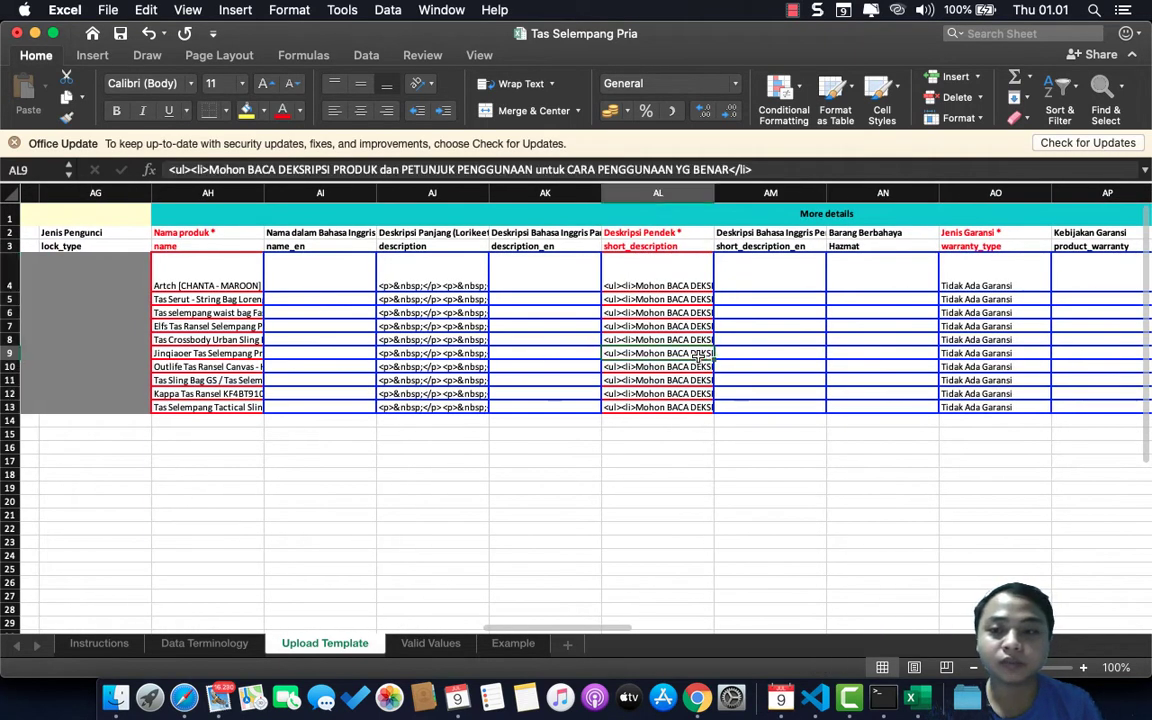
scroll(660, 356, "right", 2)
left_click(794, 311)
scroll(793, 305, "right", 1)
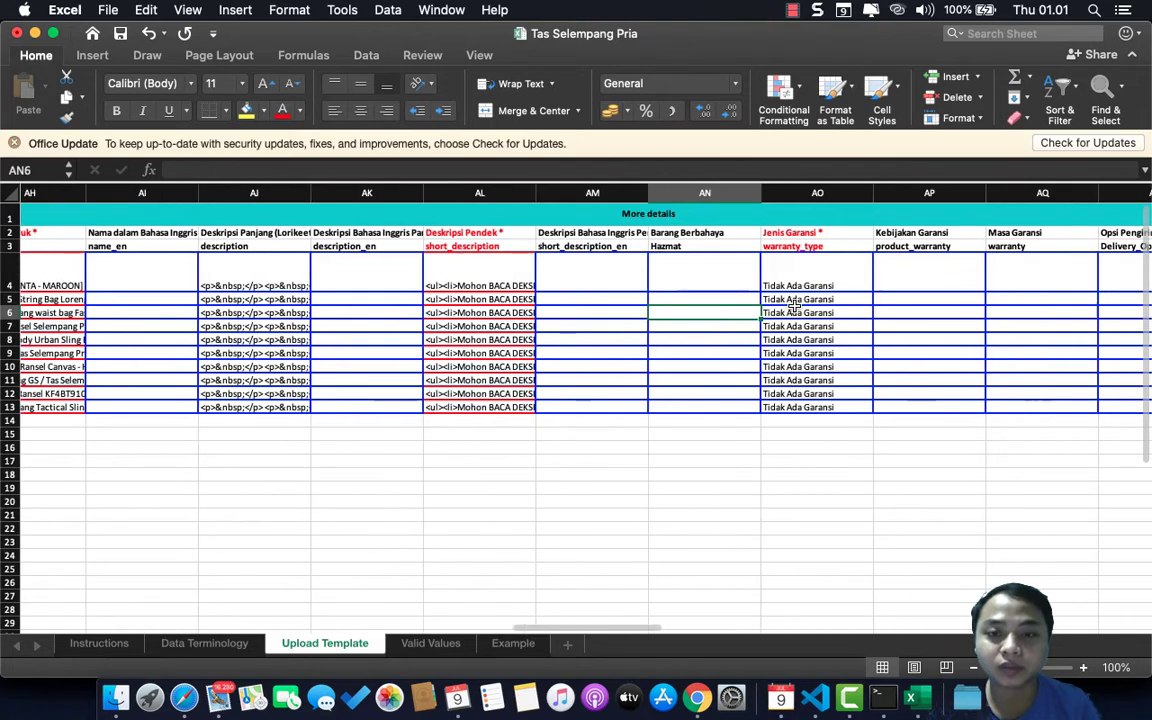
left_click(820, 311)
scroll(810, 311, "right", 2)
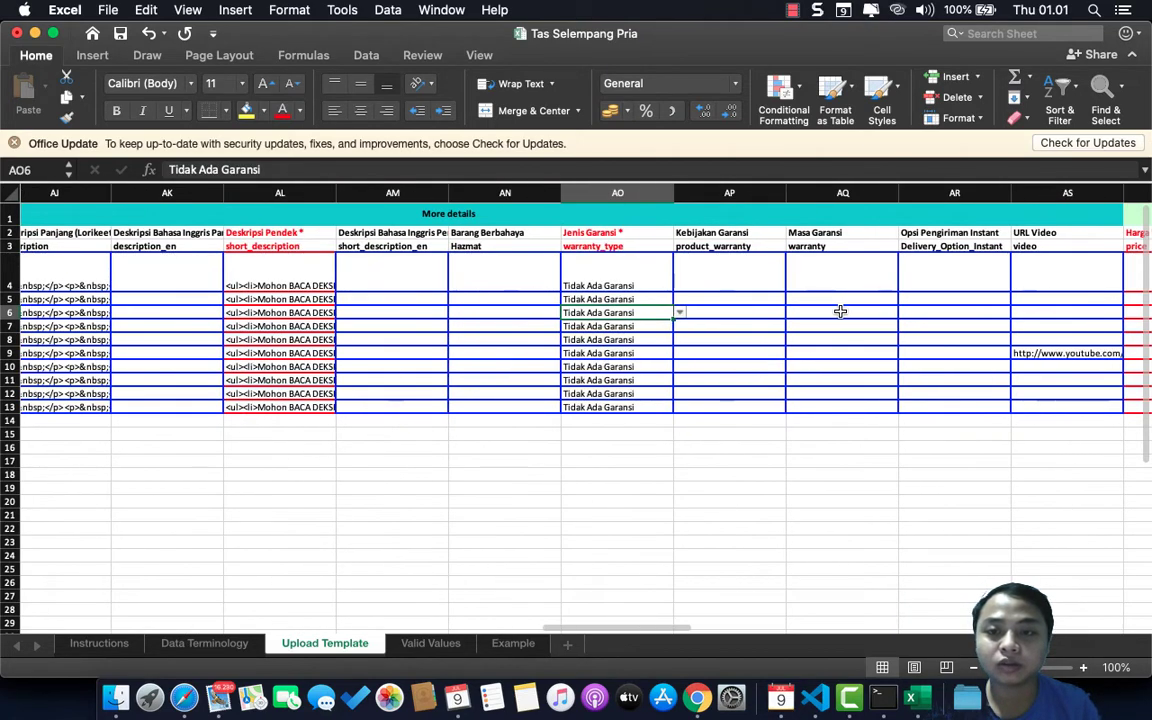
left_click(840, 312)
scroll(840, 312, "right", 2)
scroll(840, 312, "right", 1)
scroll(840, 312, "right", 1)
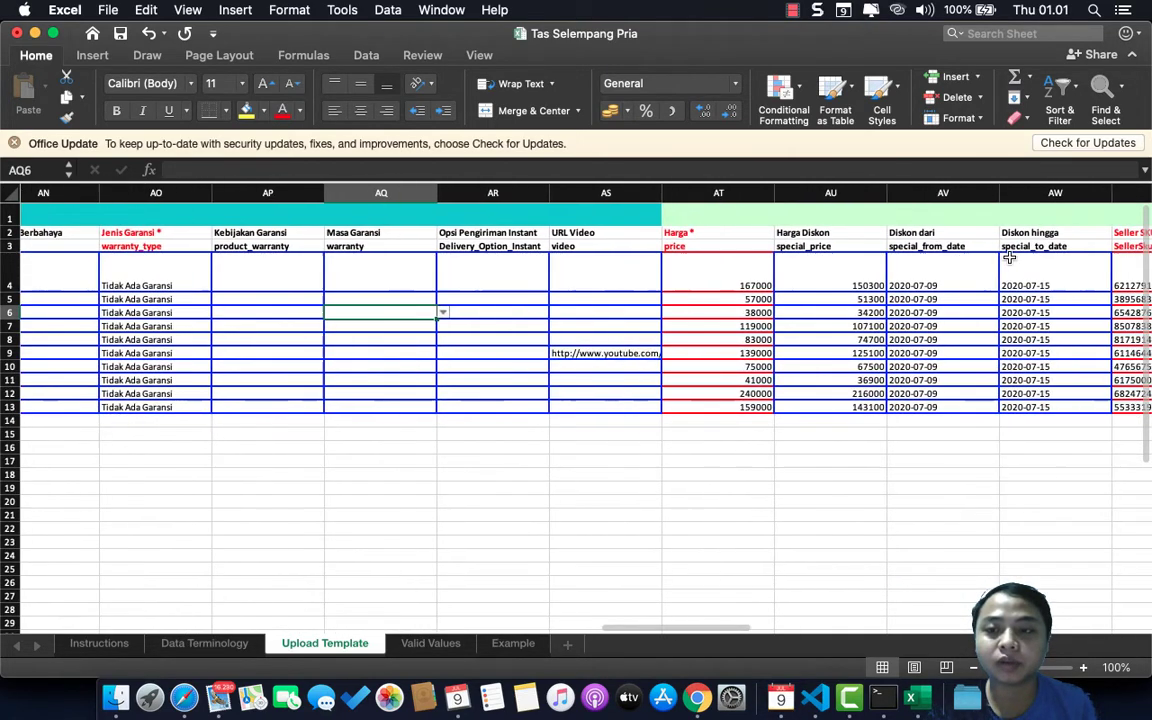
scroll(840, 312, "right", 1)
scroll(1009, 258, "left", 2)
scroll(1009, 258, "left", 3)
scroll(1009, 258, "left", 3)
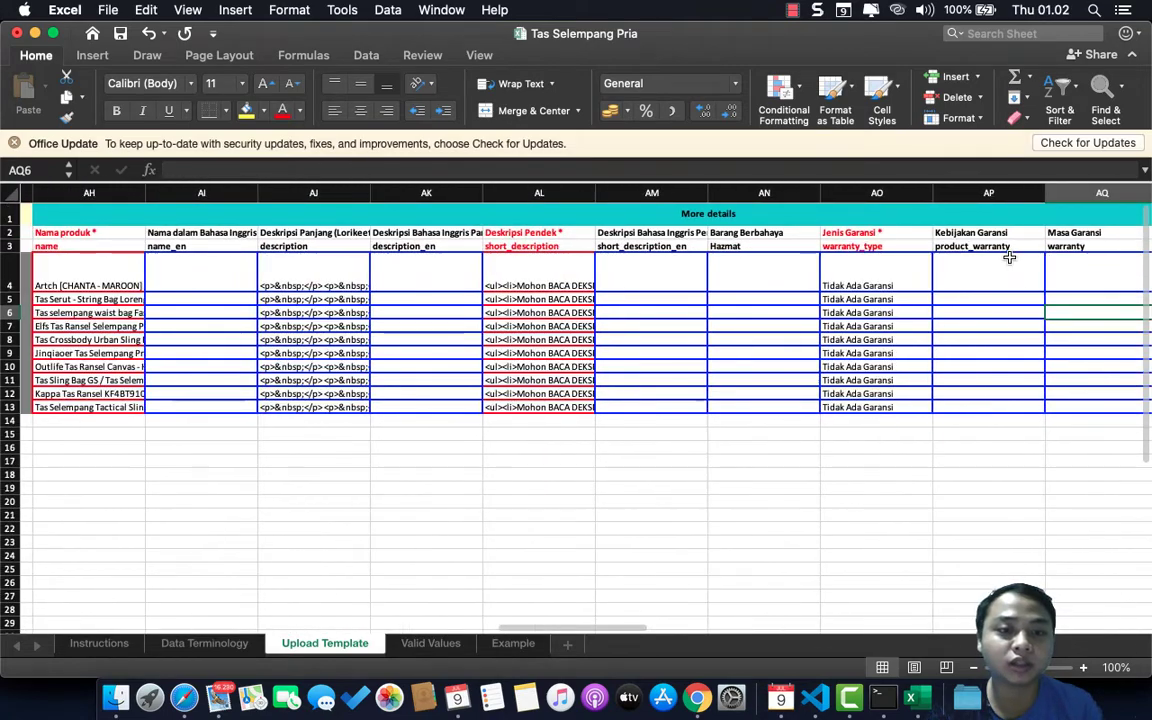
scroll(1009, 258, "right", 2)
scroll(1009, 258, "right", 3)
scroll(1009, 258, "right", 3)
scroll(1009, 258, "right", 2)
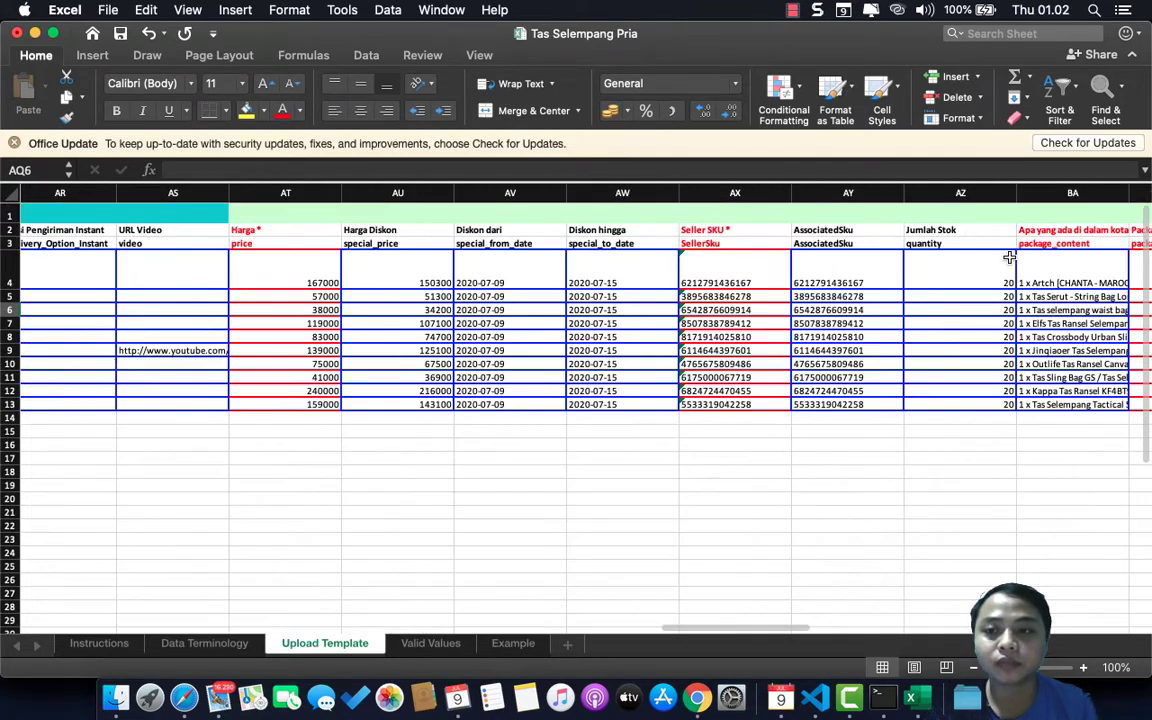
scroll(1009, 258, "right", 1)
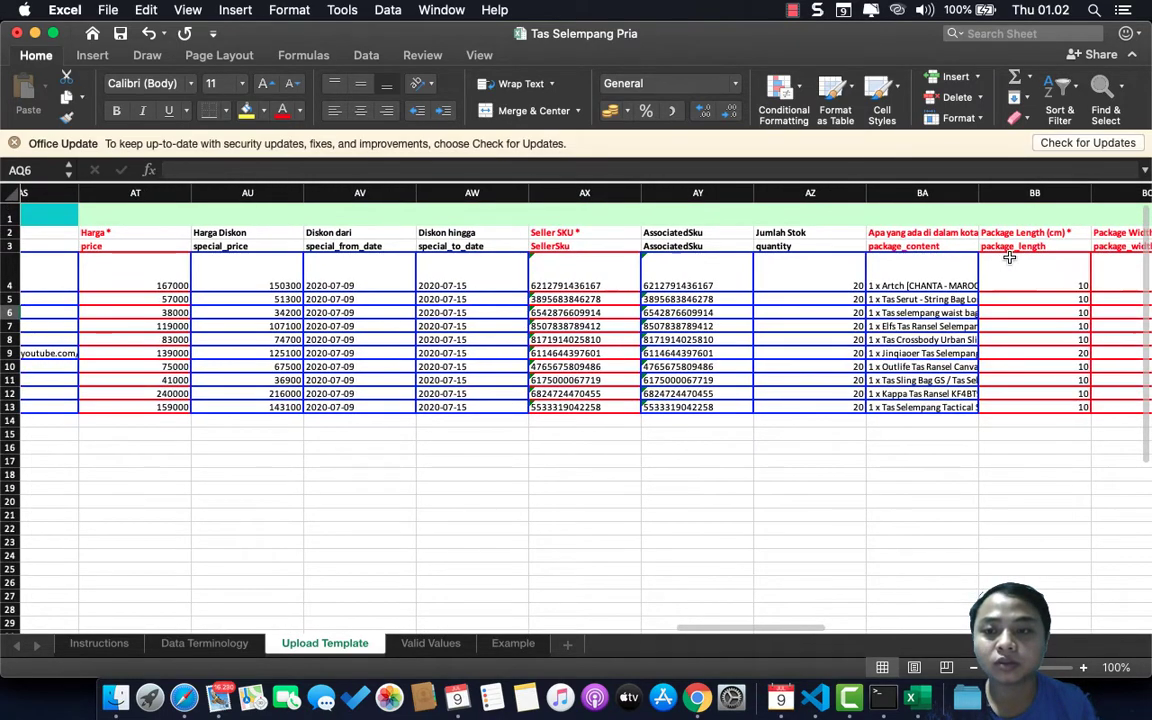
Check the package contents, package height values and main image links.
right_click(945, 300)
scroll(881, 252, "right", 1)
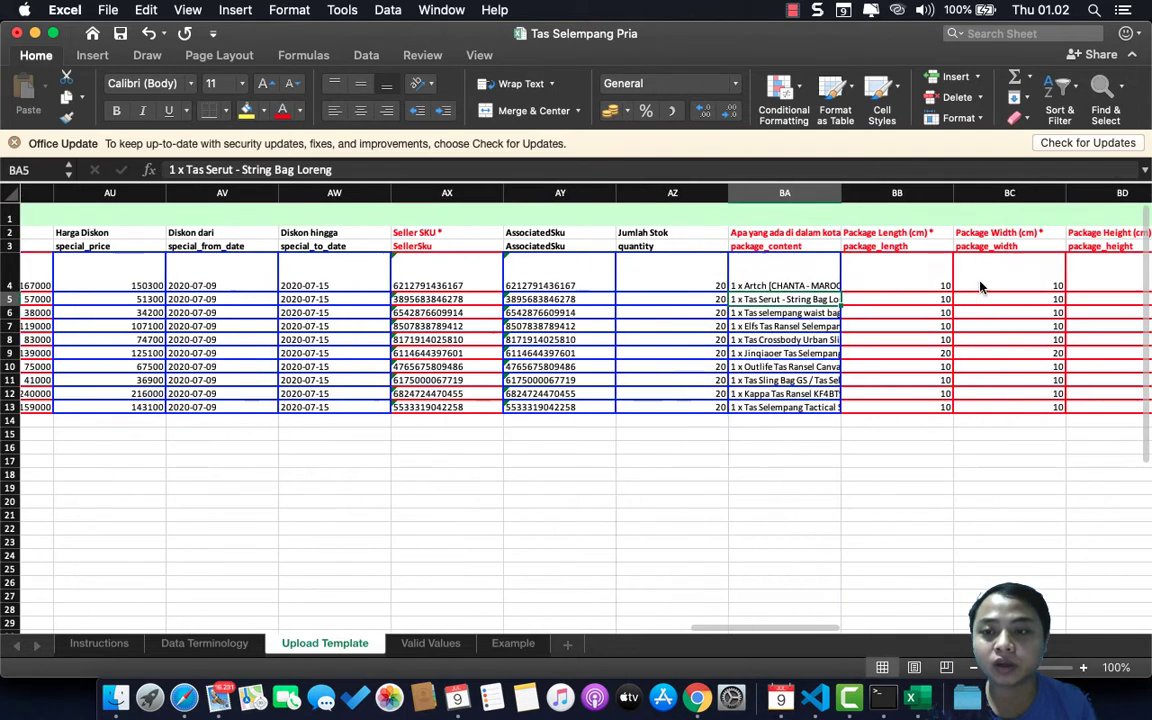
left_click(1068, 262)
scroll(1071, 256, "right", 1)
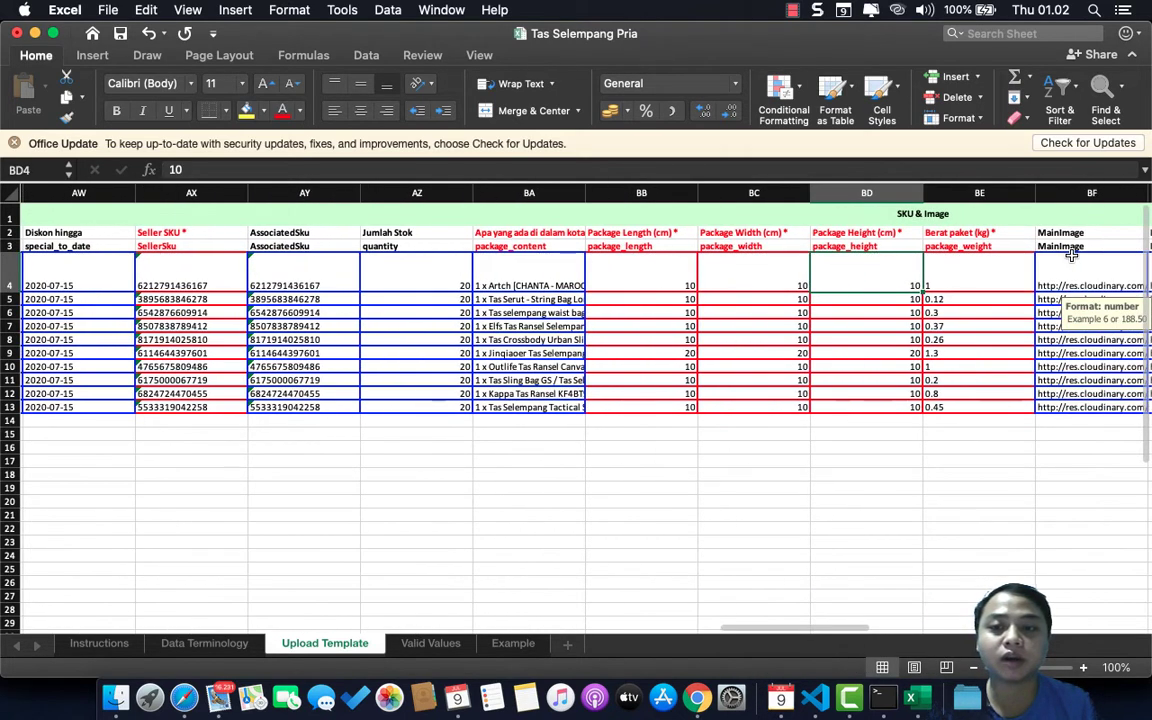
key("Down")
key("Down")
key("Down")
scroll(913, 336, "right", 1)
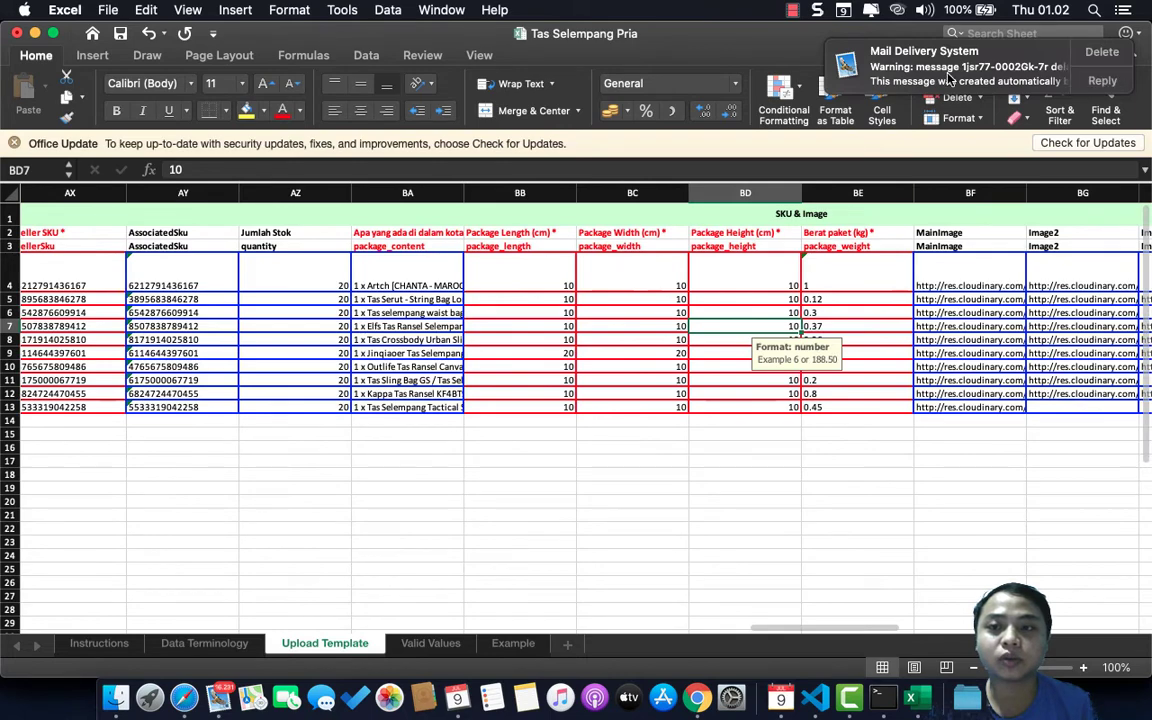
scroll(952, 266, "right", 1)
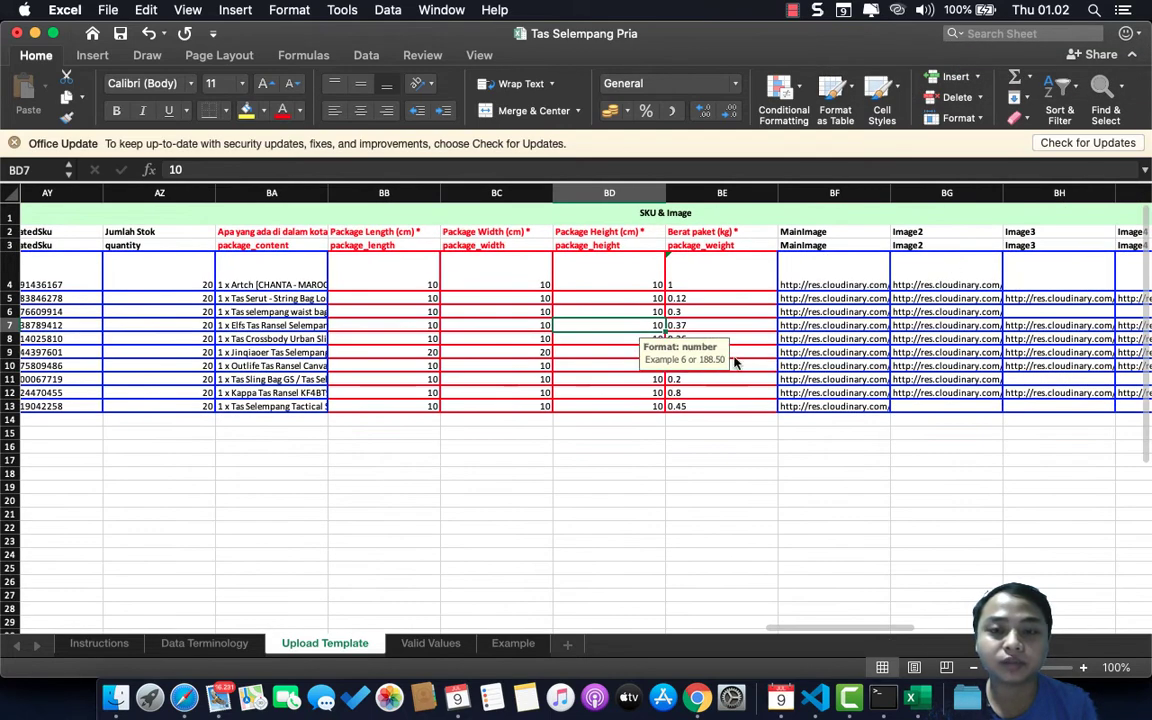
left_click(870, 340)
scroll(868, 340, "right", 1)
scroll(868, 340, "right", 1)
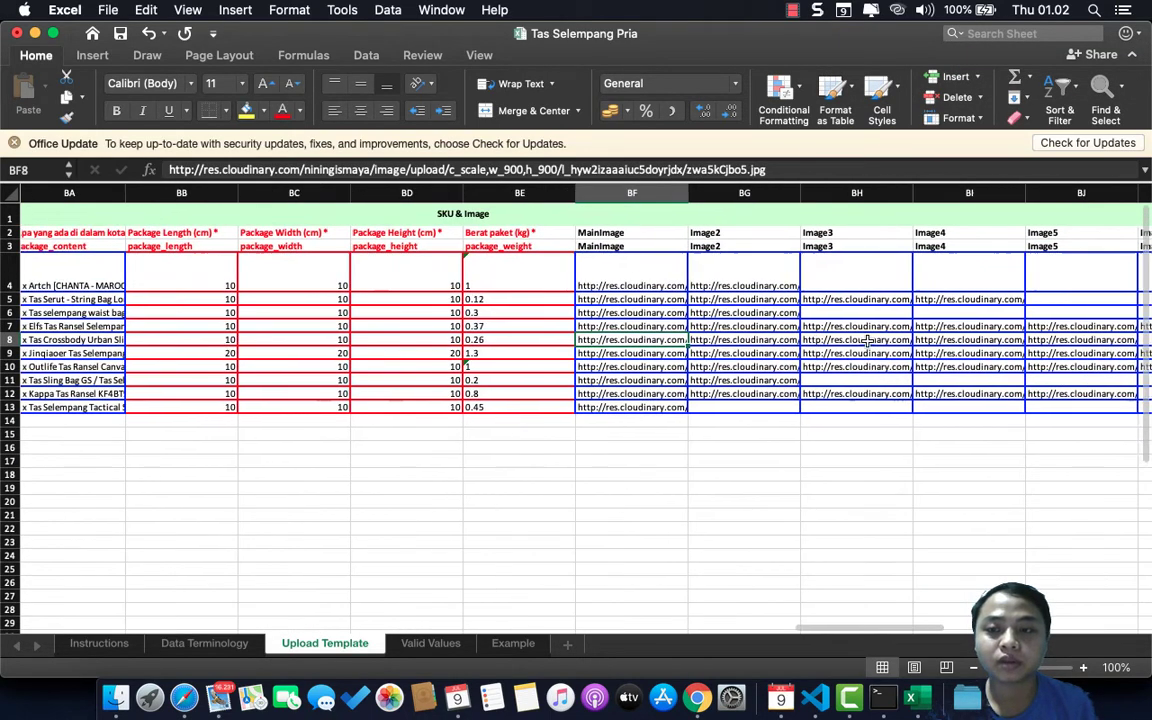
scroll(868, 340, "right", 2)
scroll(868, 340, "right", 1)
scroll(868, 340, "right", 2)
scroll(868, 340, "right", 1)
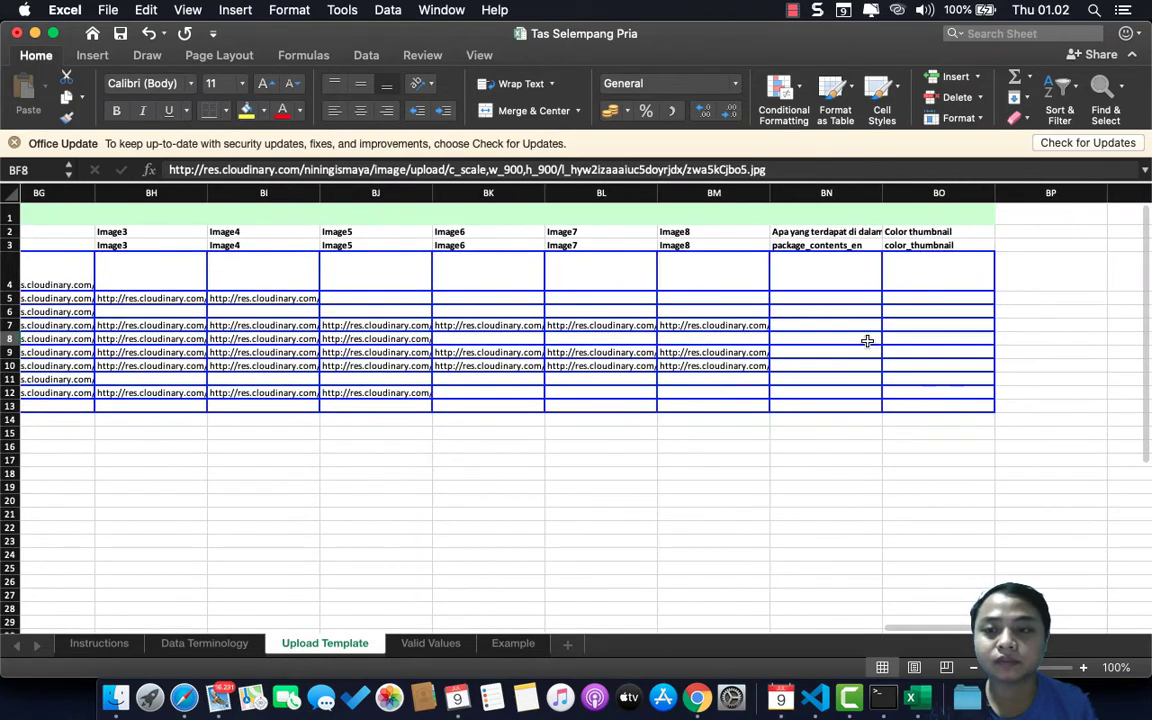
scroll(867, 341, "left", 2)
scroll(867, 341, "left", 5)
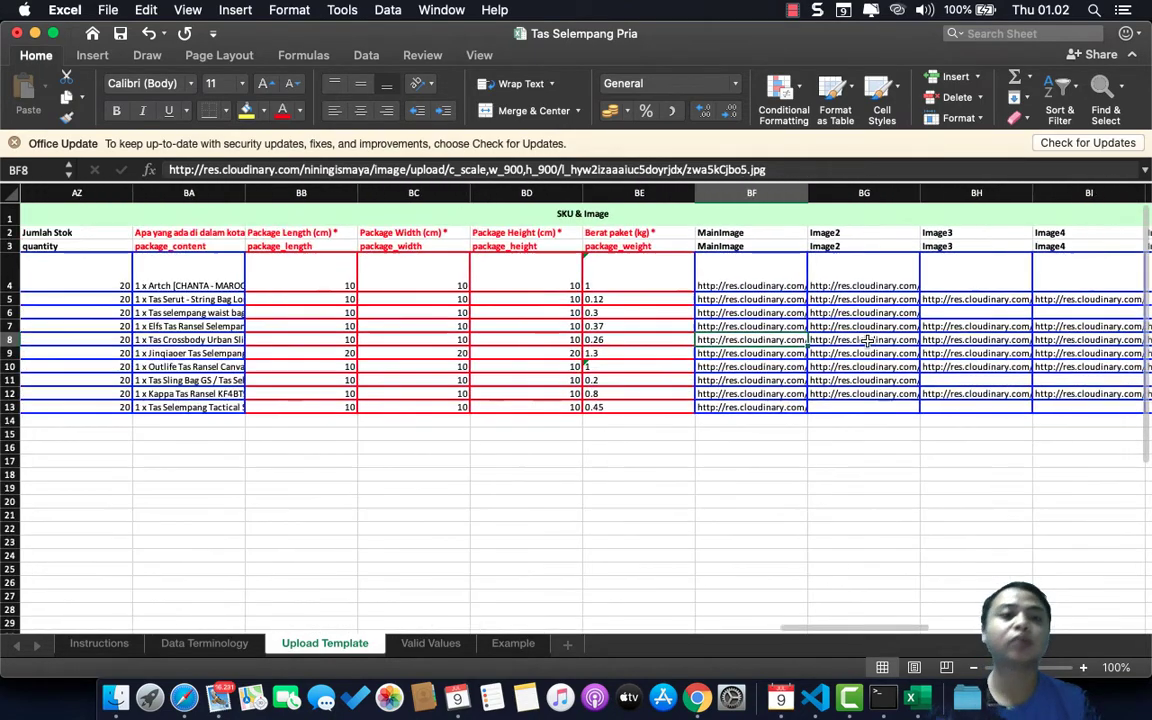
scroll(867, 341, "left", 5)
scroll(867, 341, "left", 5)
scroll(867, 341, "left", 10)
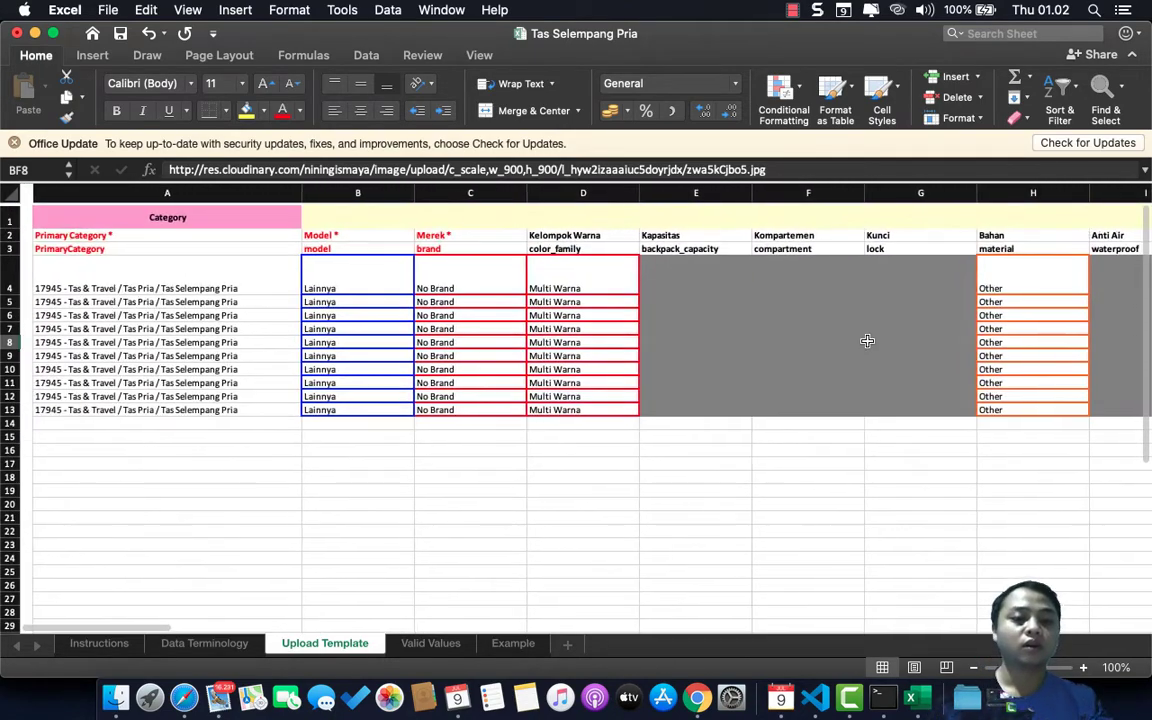
Save Tas Selempang Pria.xlsx and switch back to Seller Center in Chrome.
key("super+s")
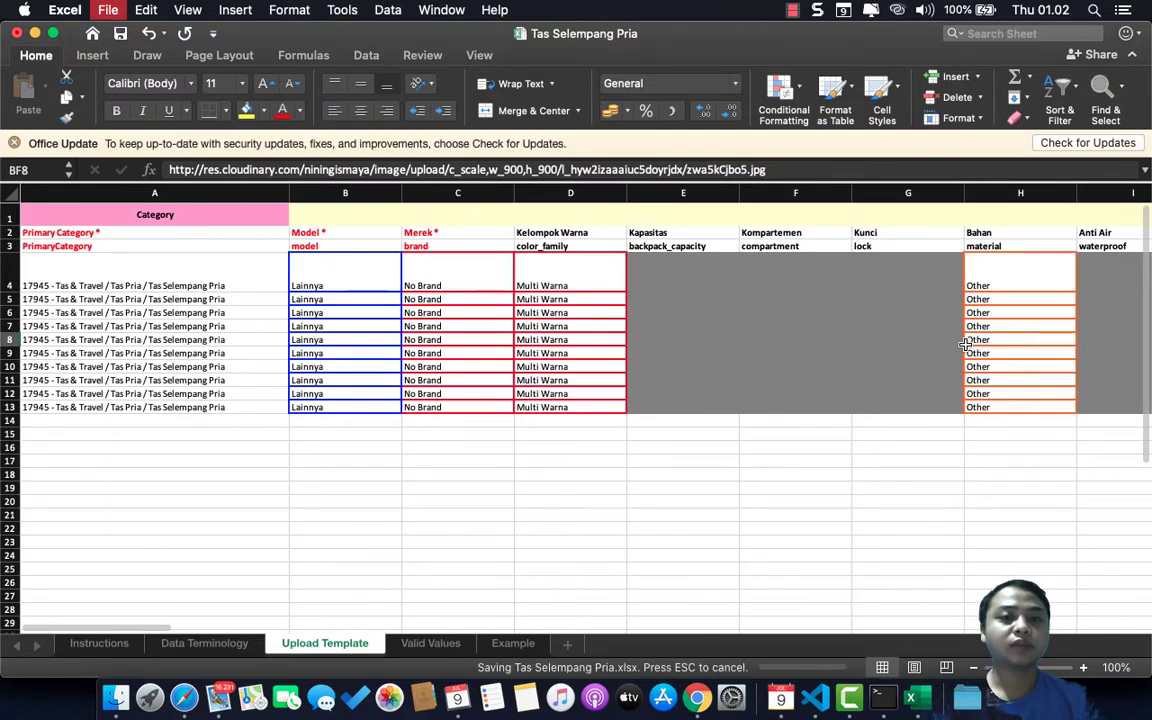
left_click(600, 365)
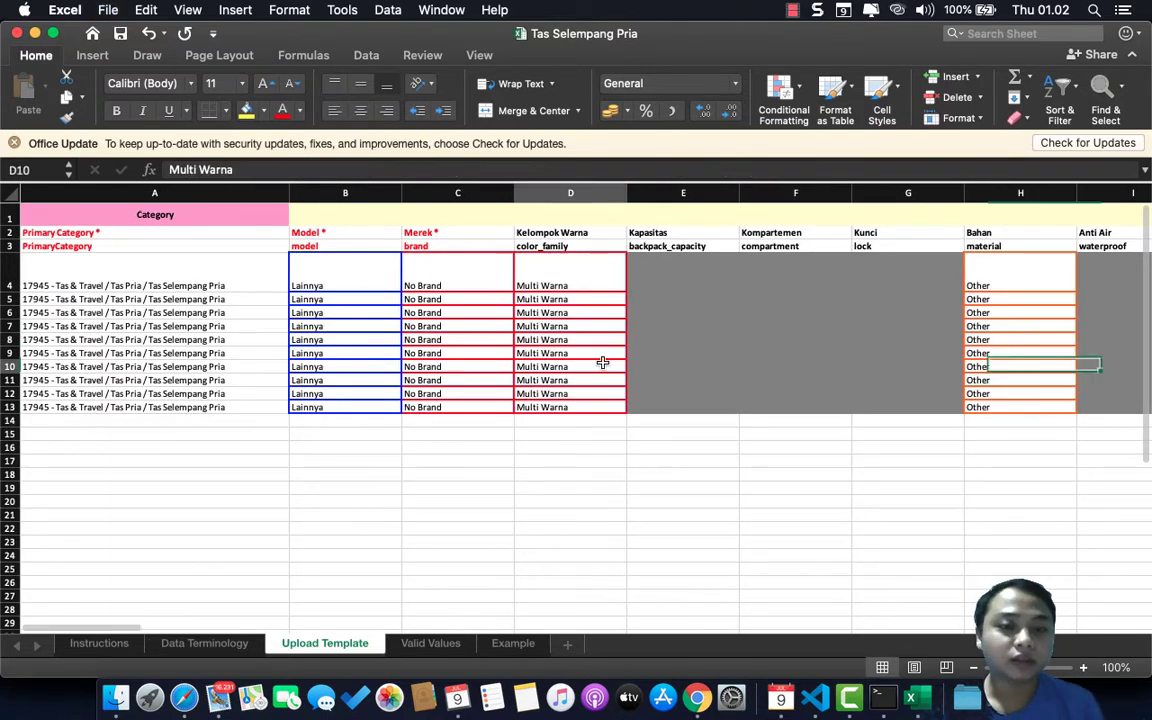
left_click(700, 712)
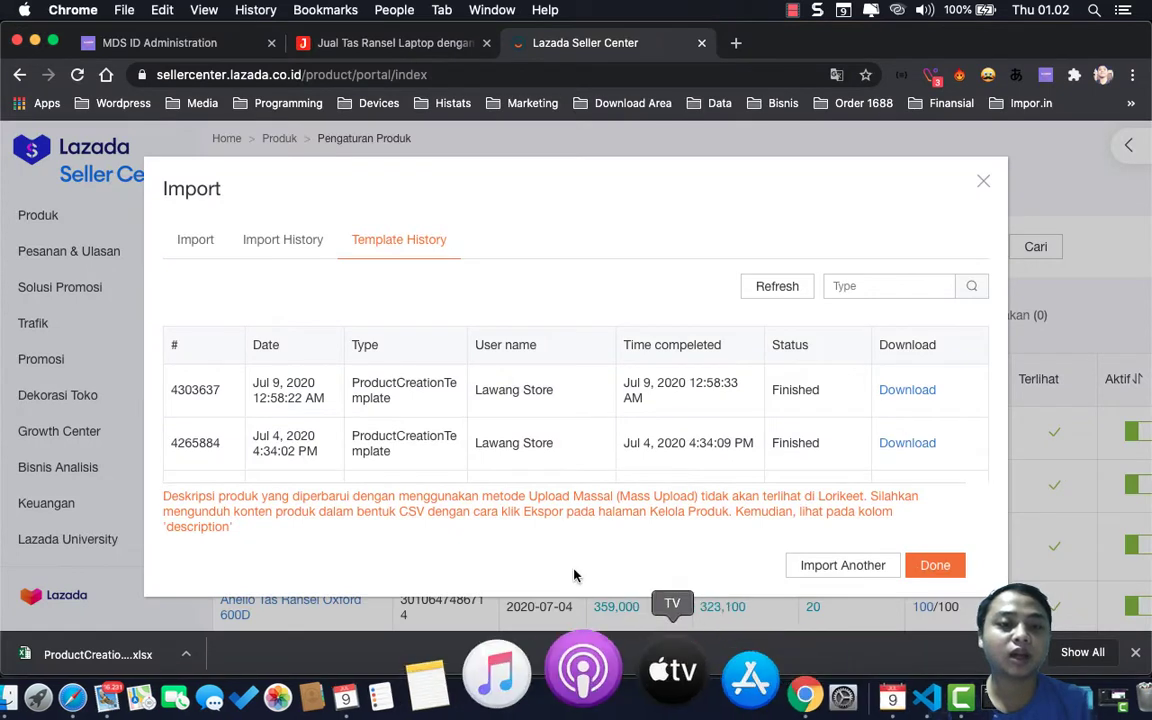
Upload Tas Selempang Pria.xlsx from HDD > Import as new products.
left_click(188, 241)
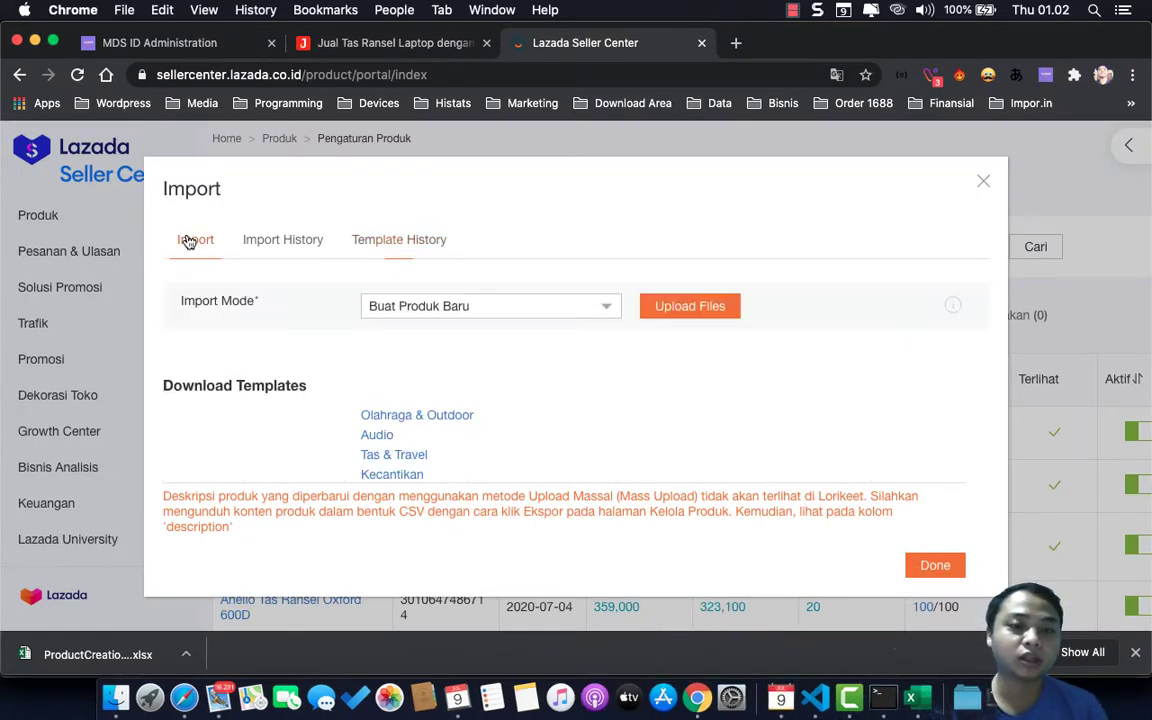
left_click(657, 309)
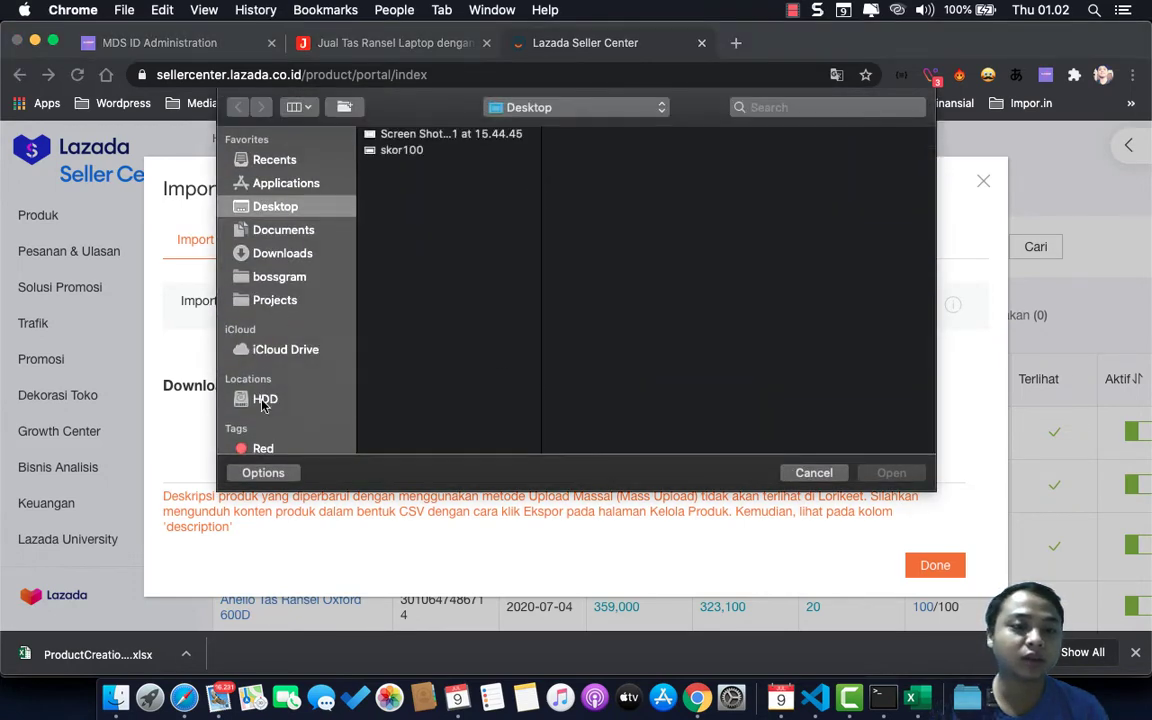
left_click(264, 400)
scroll(440, 307, "down", 2)
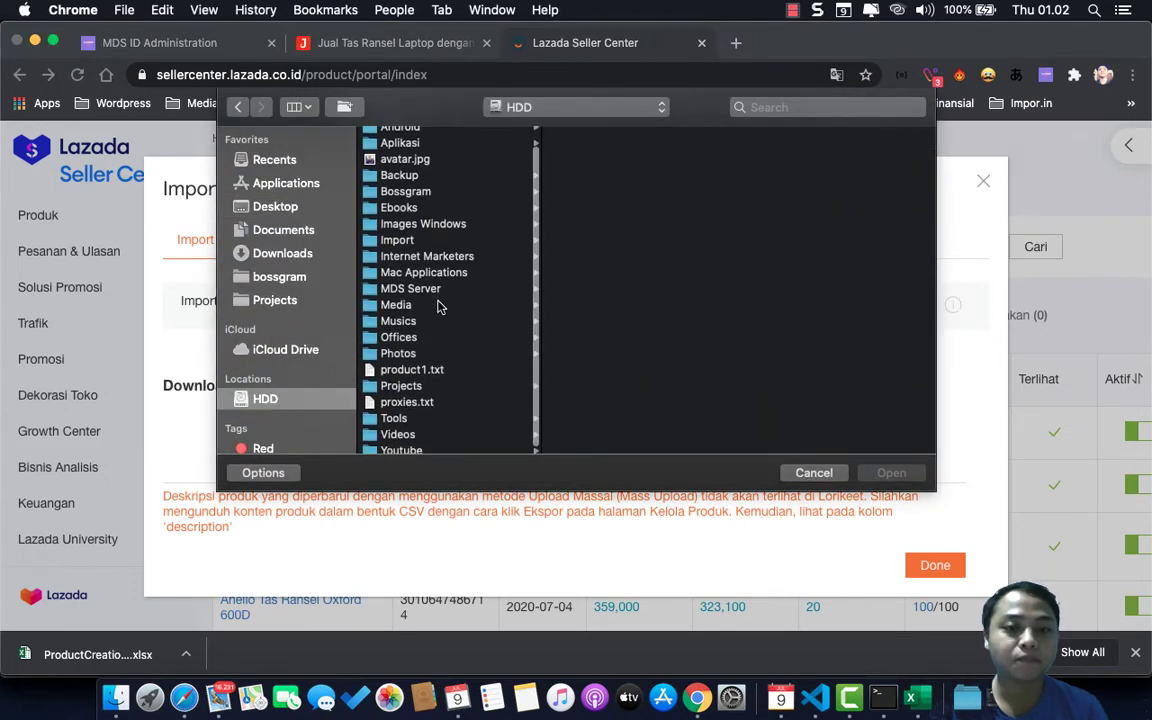
scroll(444, 355, "down", 1)
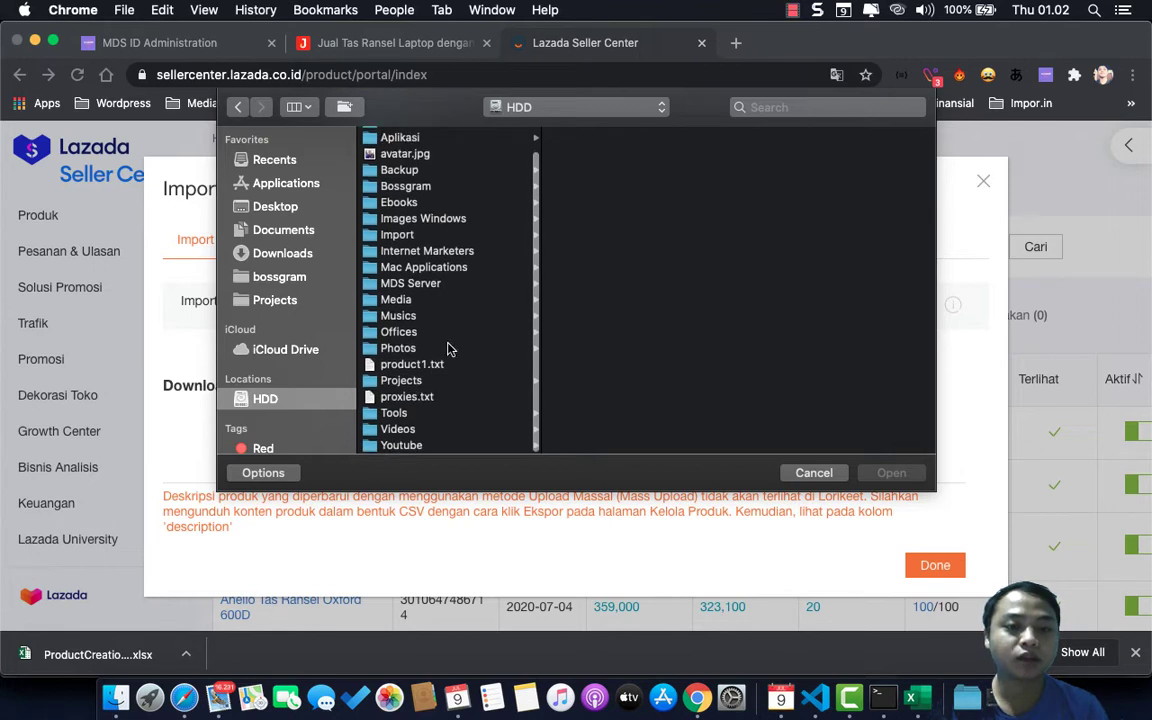
left_click(407, 236)
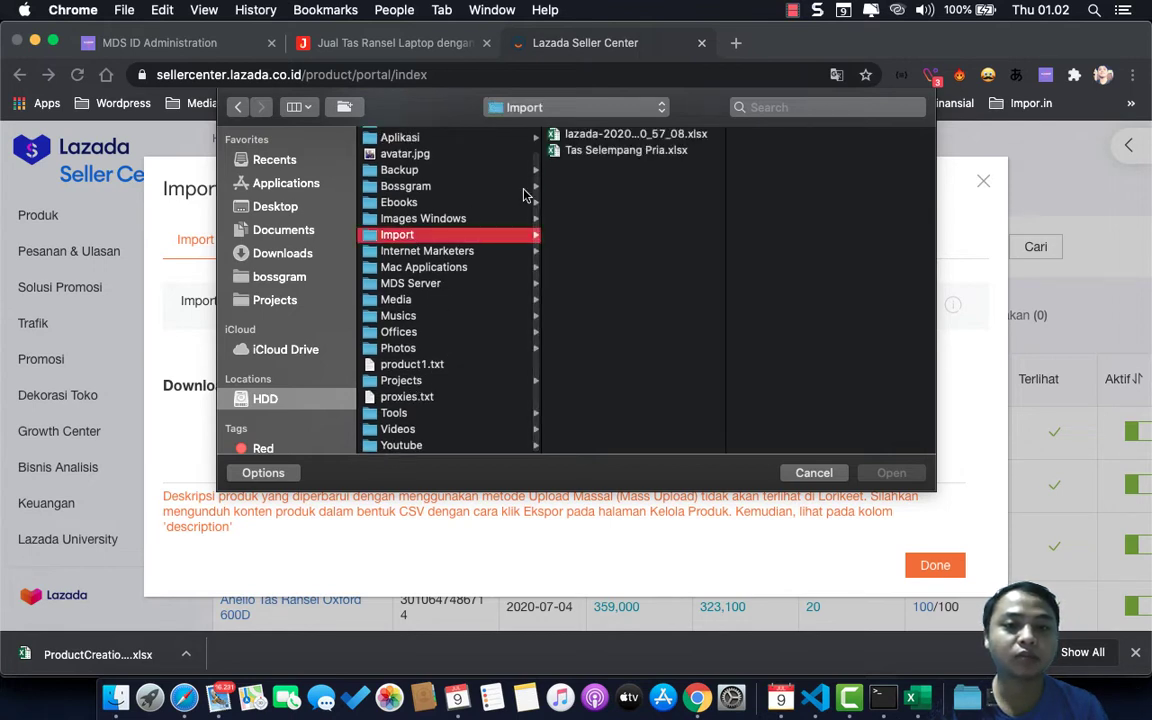
double_click(630, 151)
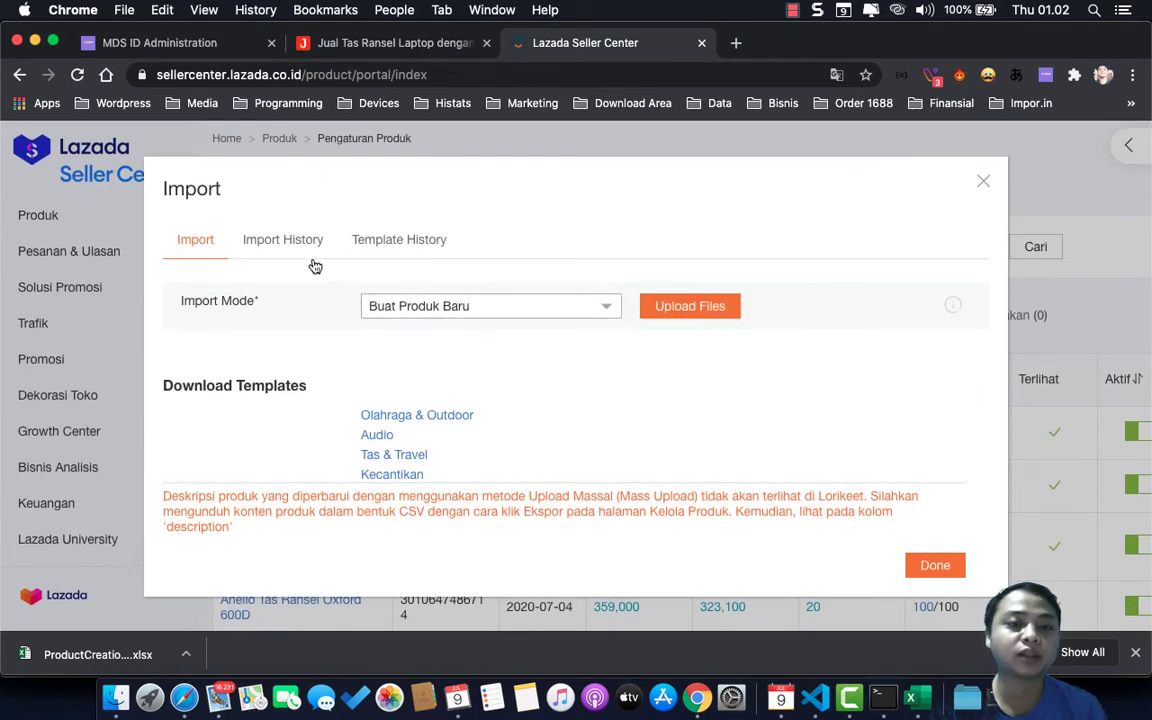
Download the Tas Selempang Pria.xlsx error report (1 success, 9 failed) from Import History and open it.
left_click(298, 243)
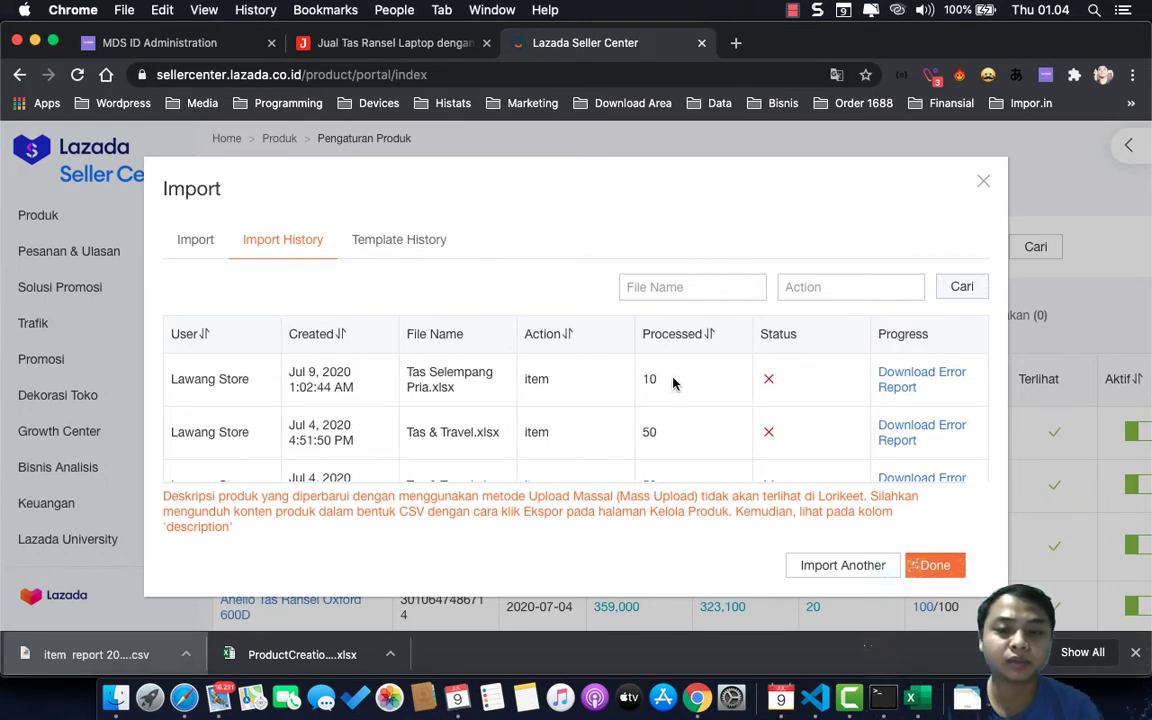
mouse_move(651, 378)
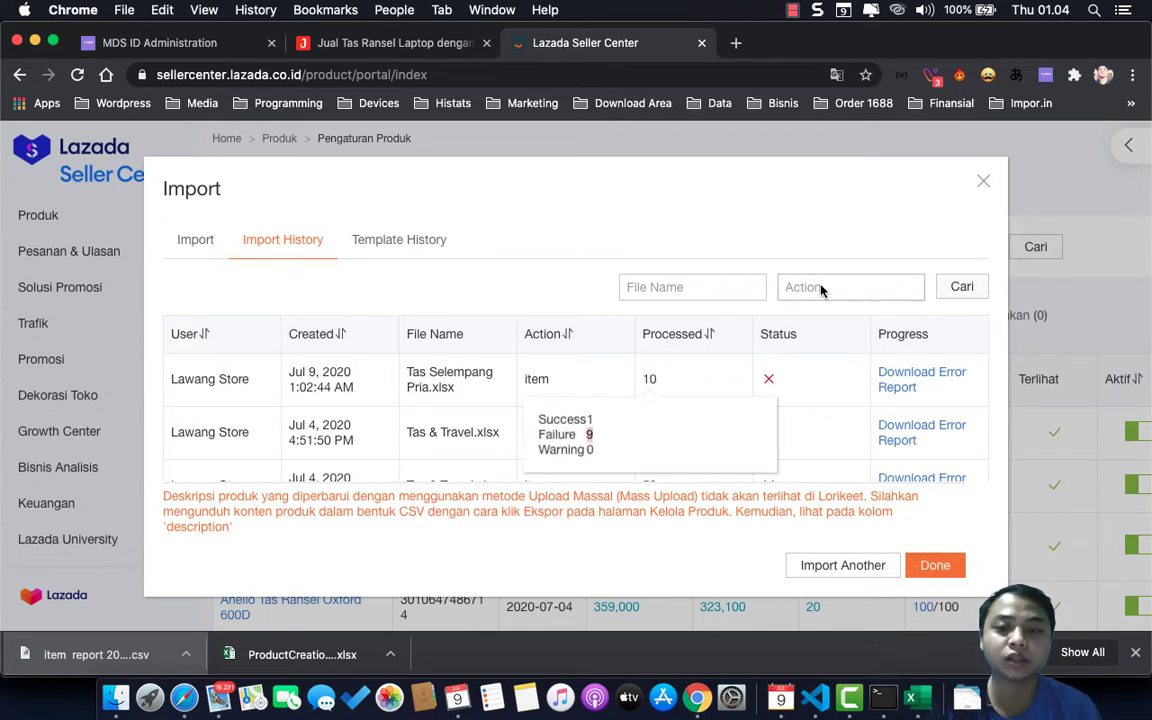
left_click(904, 376)
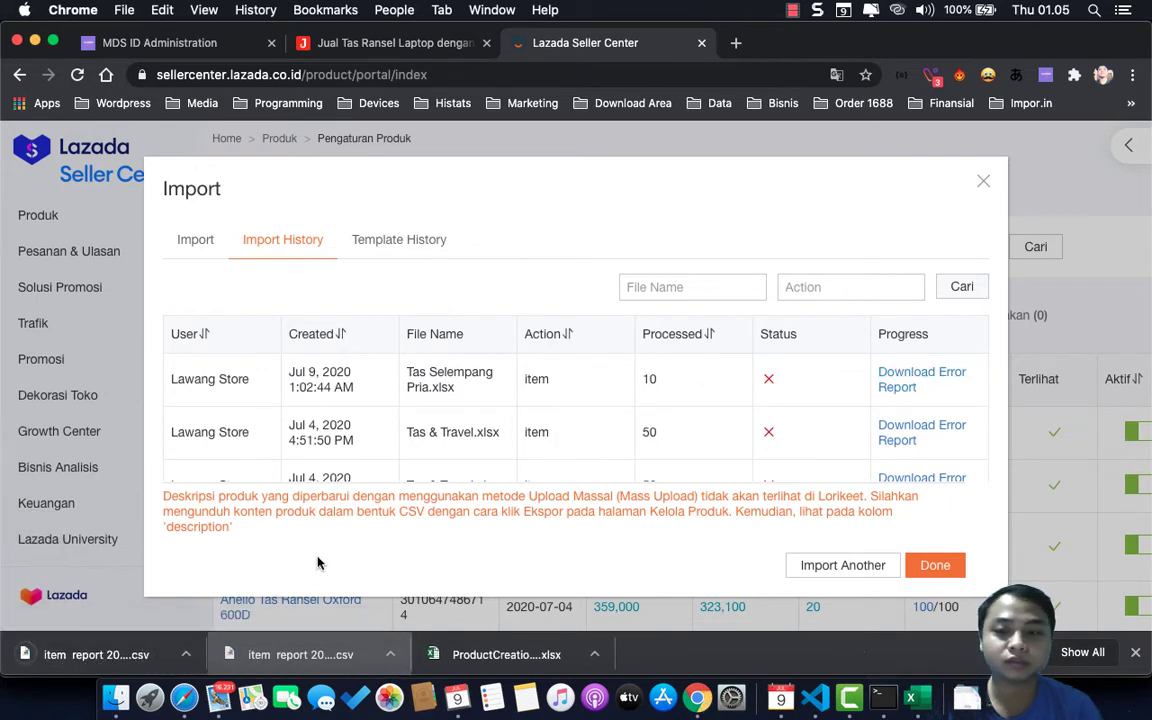
left_click(88, 652)
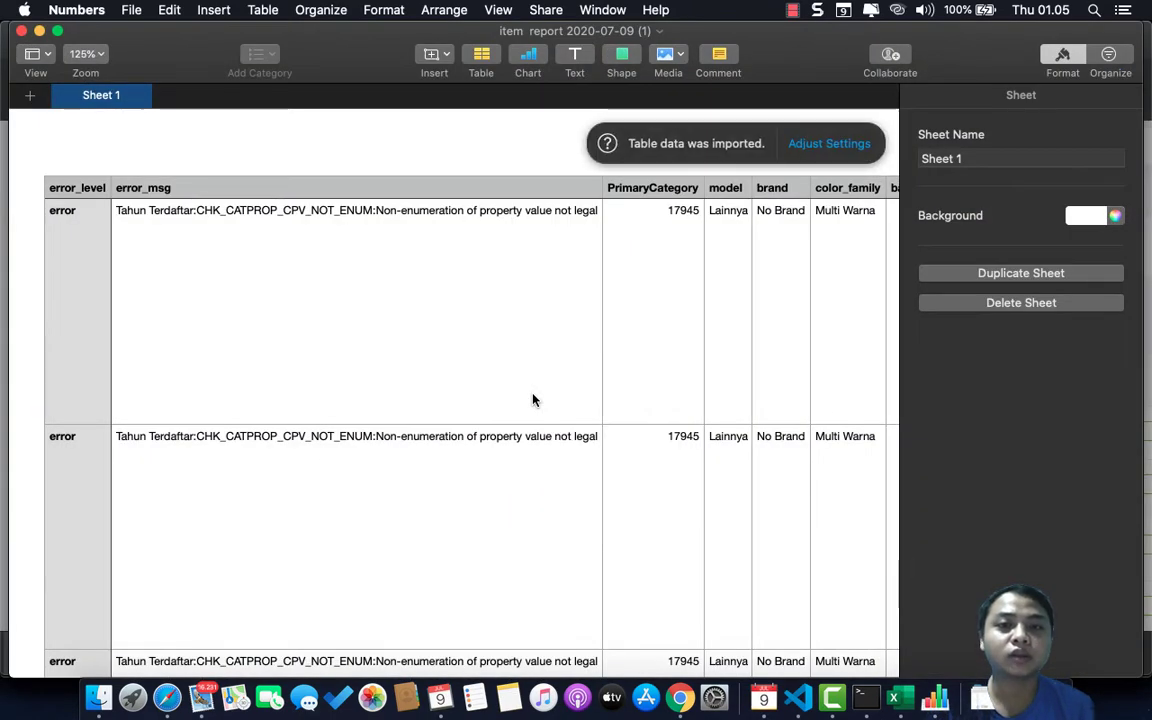
Read the errors about illegal Tahun Terdaftar values, then close Numbers and return to Excel.
scroll(532, 400, "down", 2)
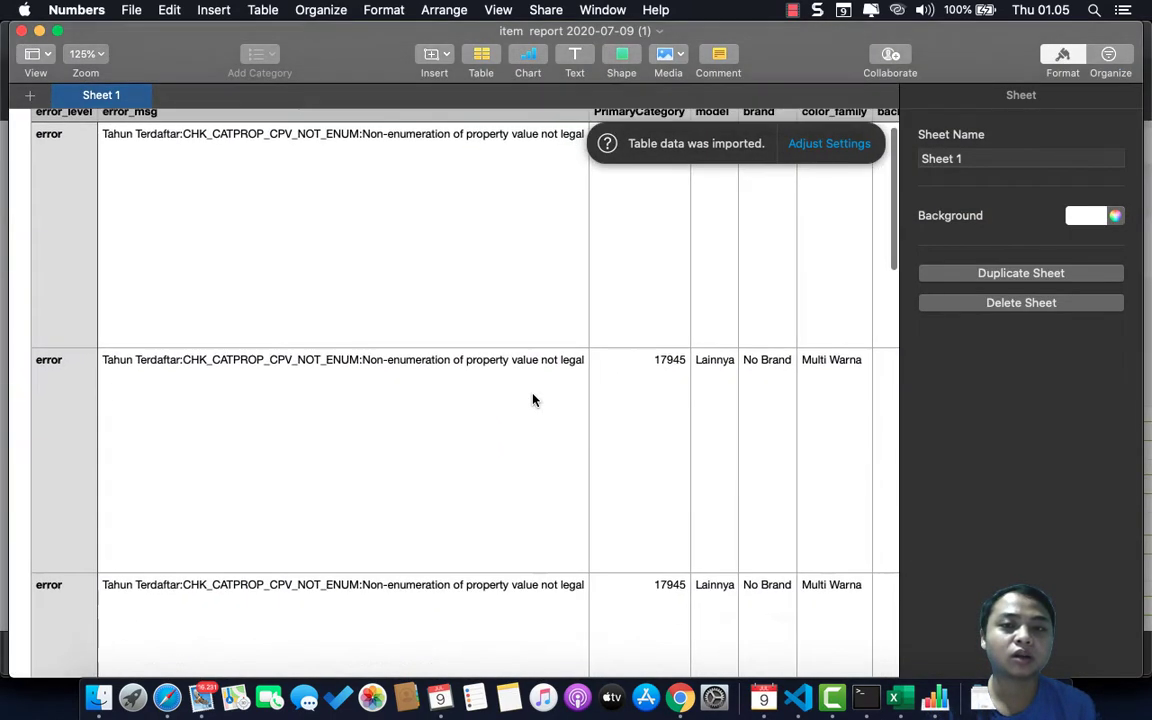
scroll(532, 400, "up", 2)
left_click(533, 400)
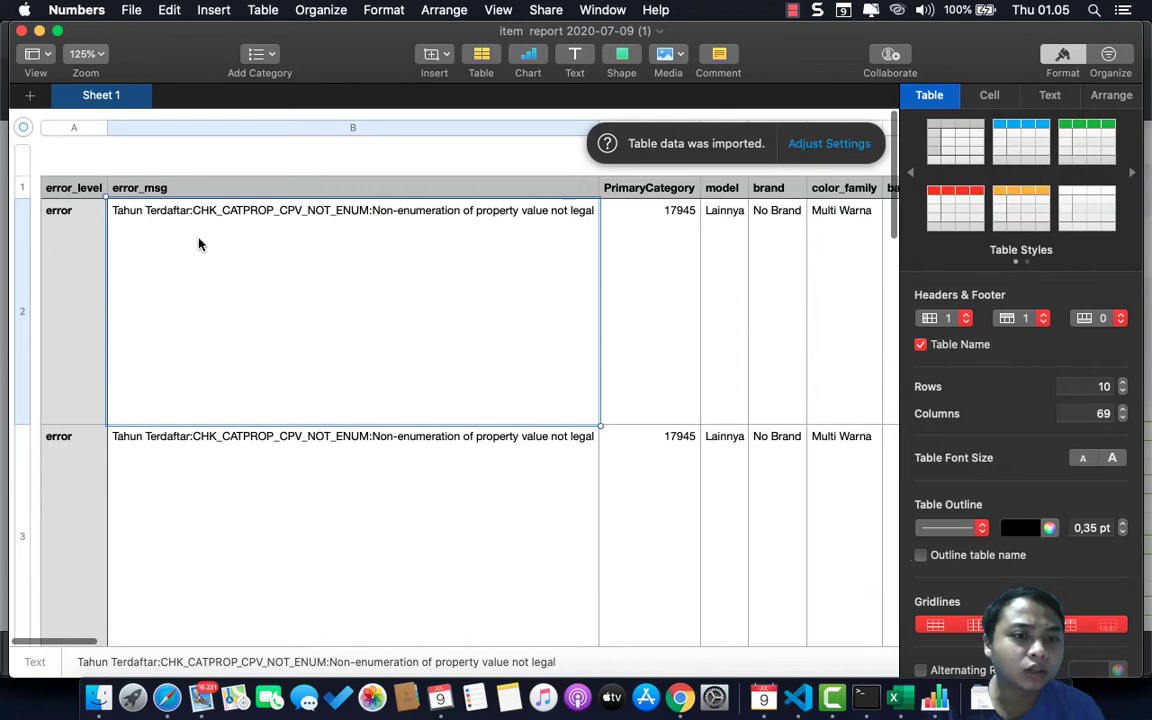
scroll(488, 236, "down", 10)
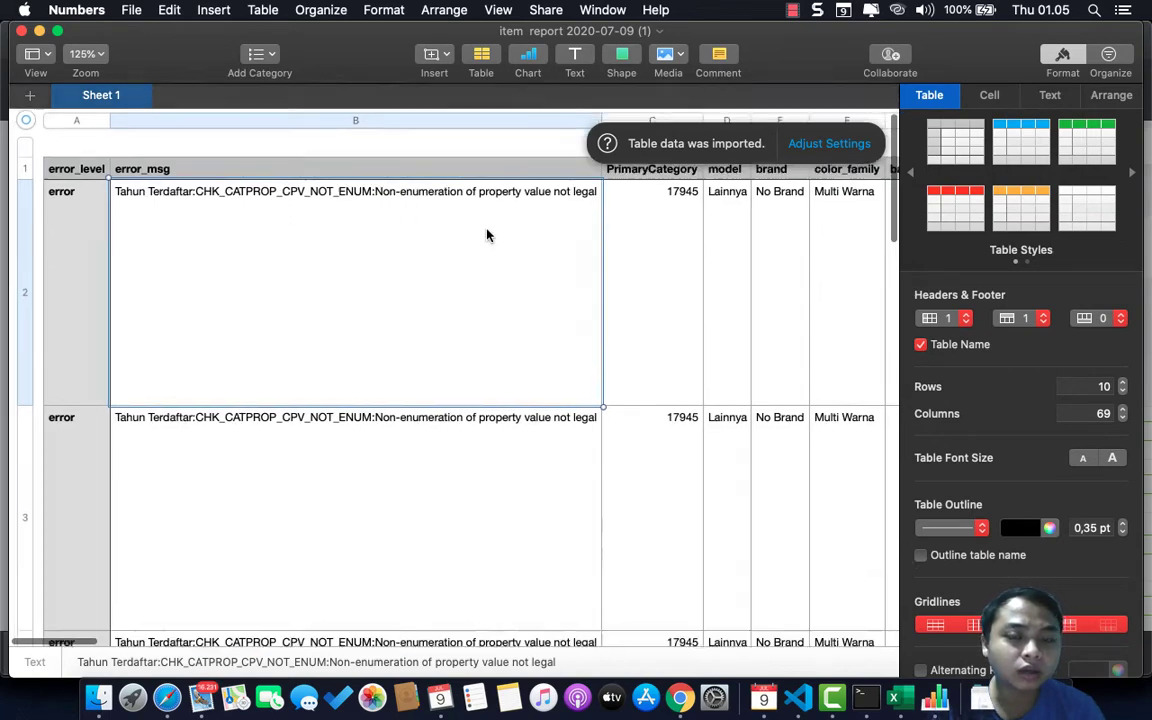
scroll(488, 236, "down", 5)
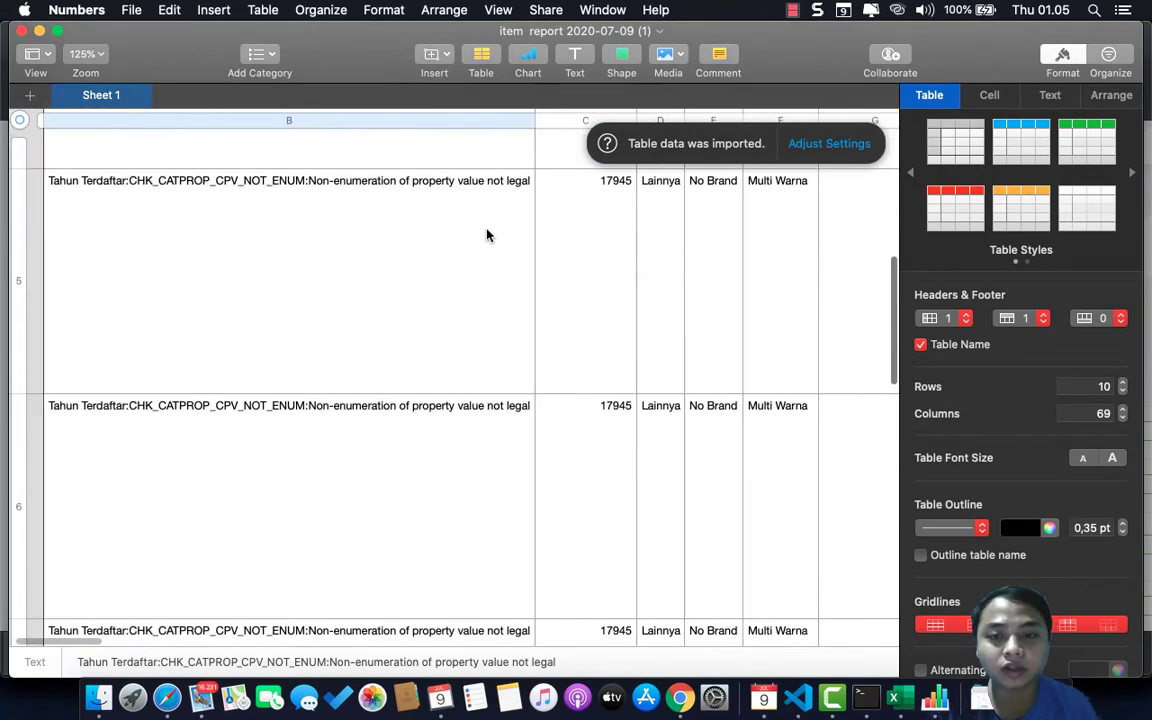
scroll(489, 237, "up", 10)
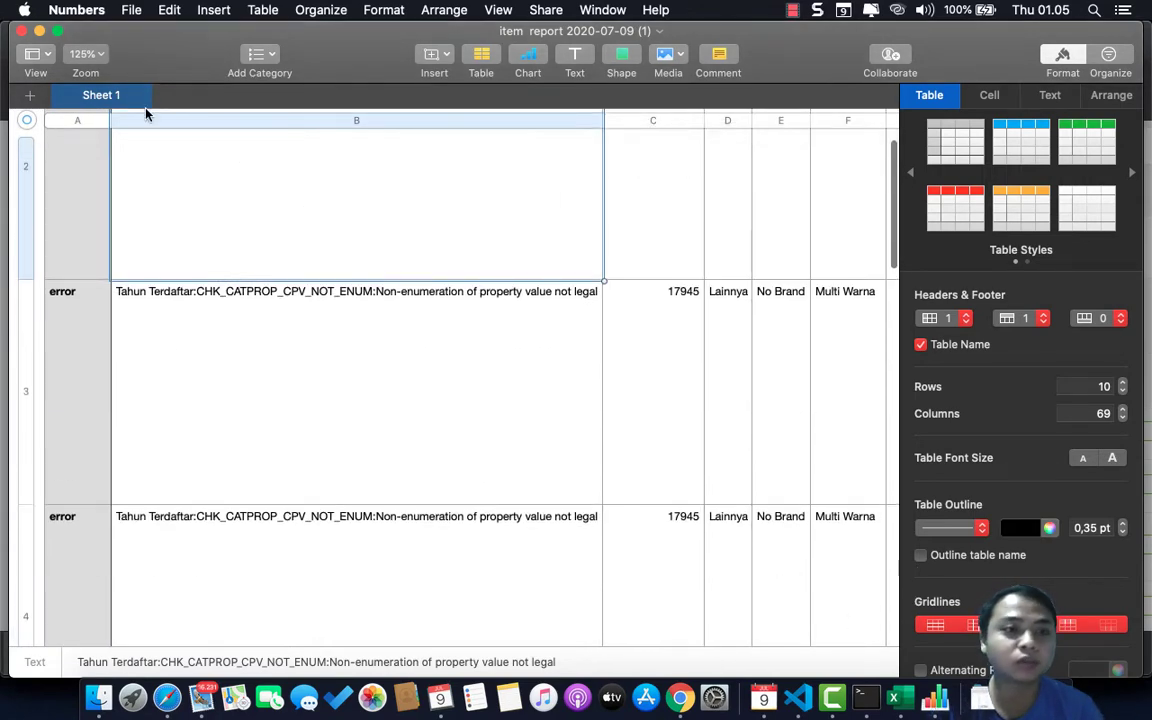
left_click(18, 31)
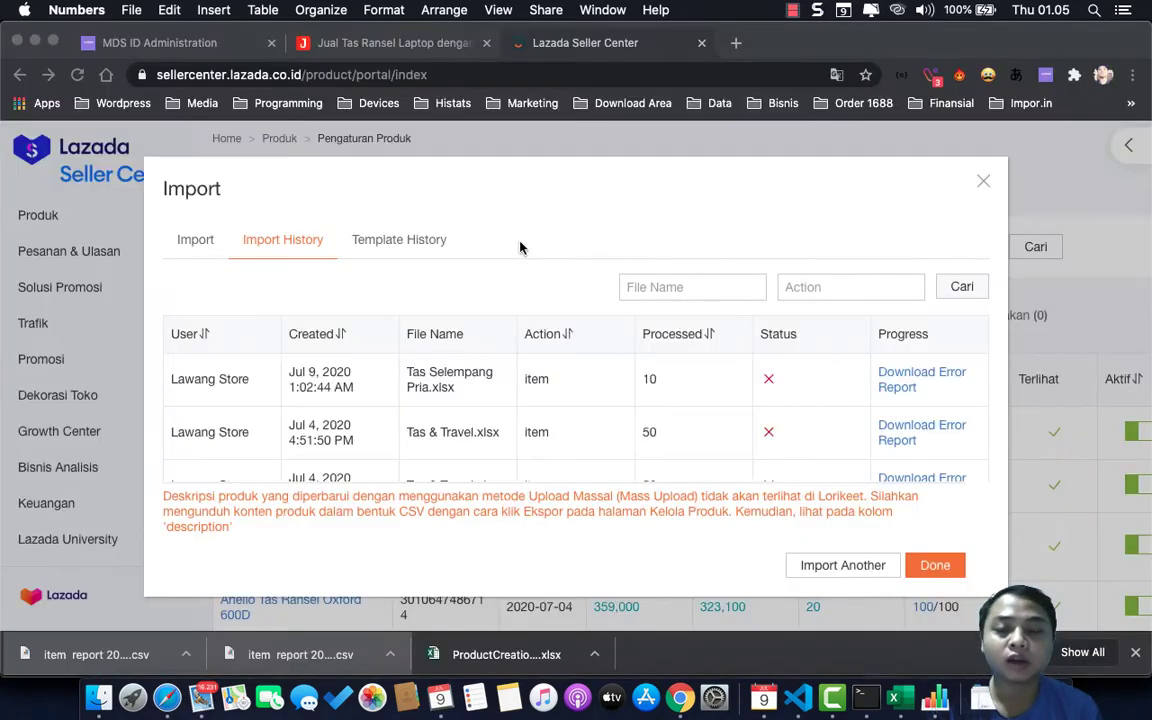
left_click(897, 700)
Inspect the Tahun Terdaftar column, keeping row 4 at 2018 after viewing its allowed years.
left_click(621, 362)
scroll(621, 360, "right", 5)
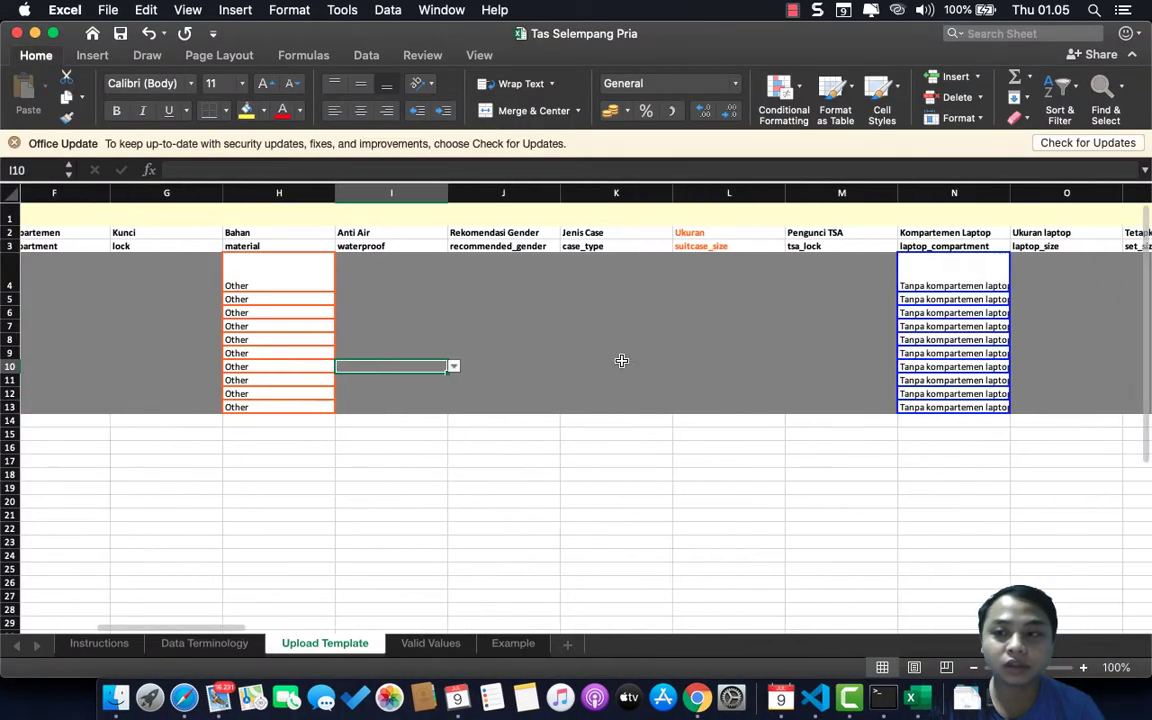
scroll(621, 360, "right", 2)
scroll(621, 360, "right", 3)
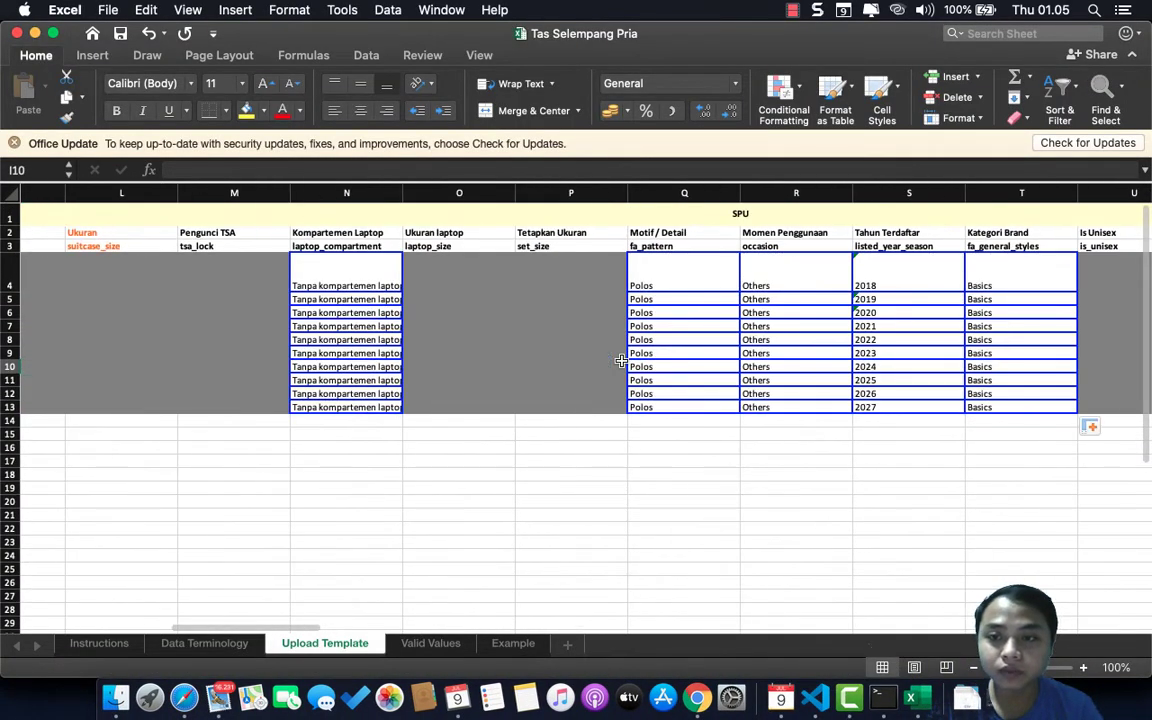
left_click(868, 234)
scroll(850, 260, "right", 2)
left_click(847, 292)
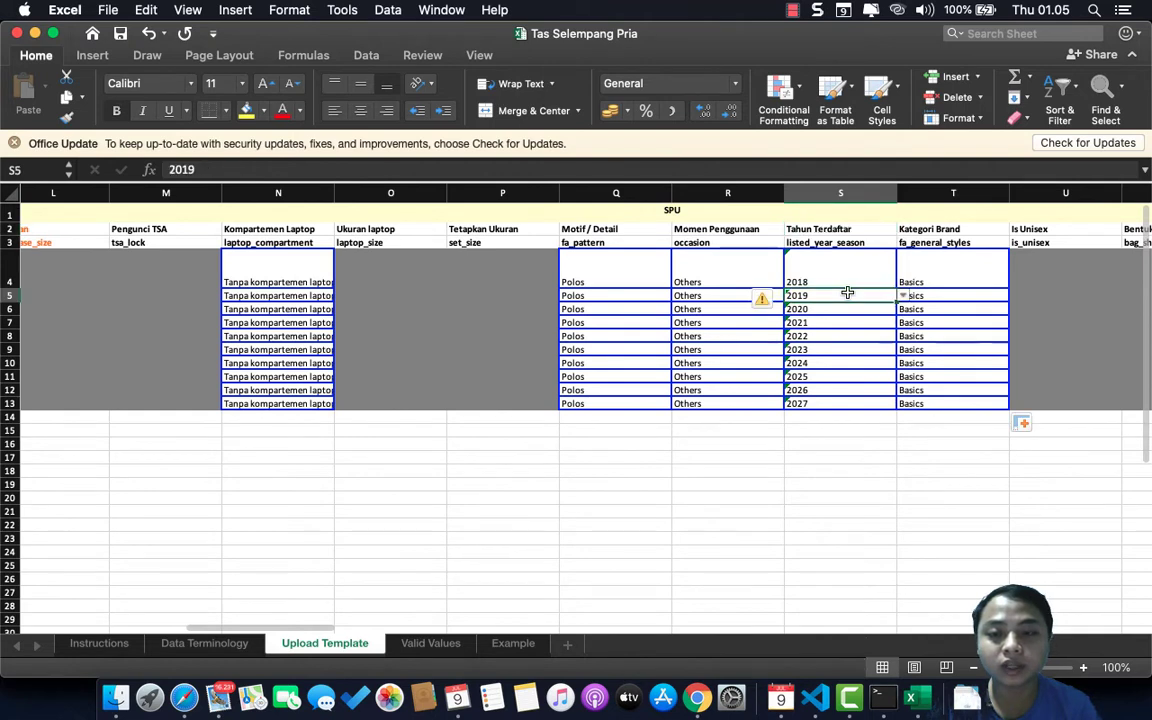
left_click(830, 276)
scroll(826, 274, "right", 1)
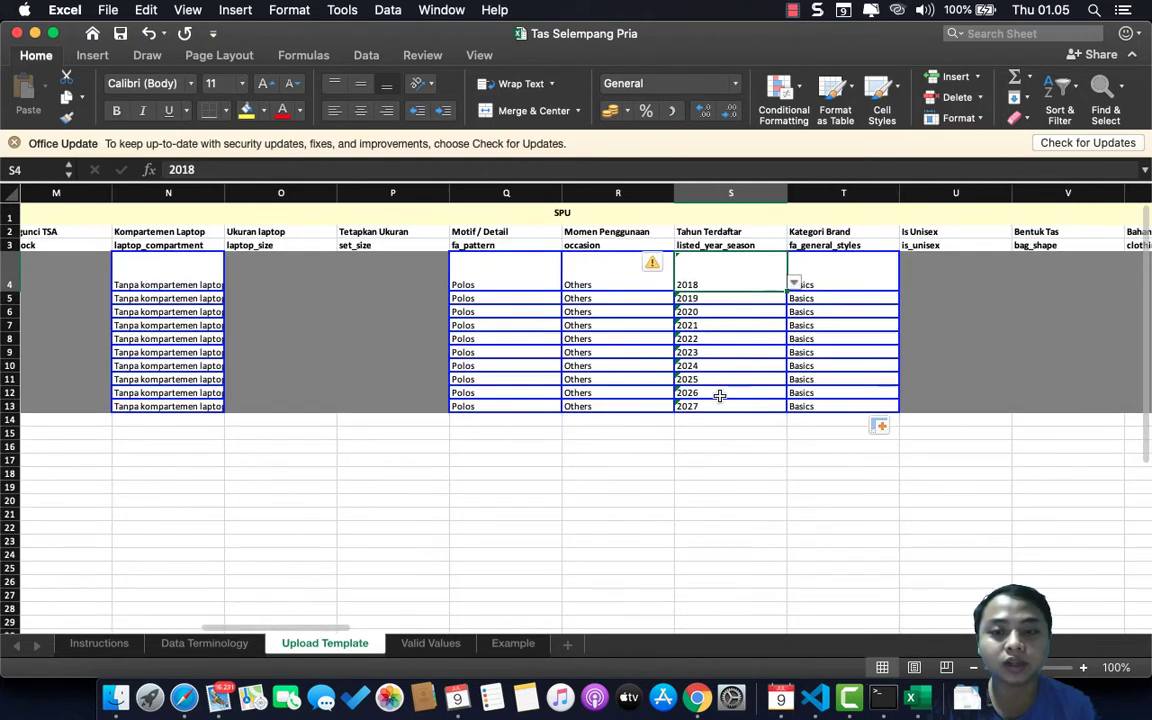
left_click(796, 284)
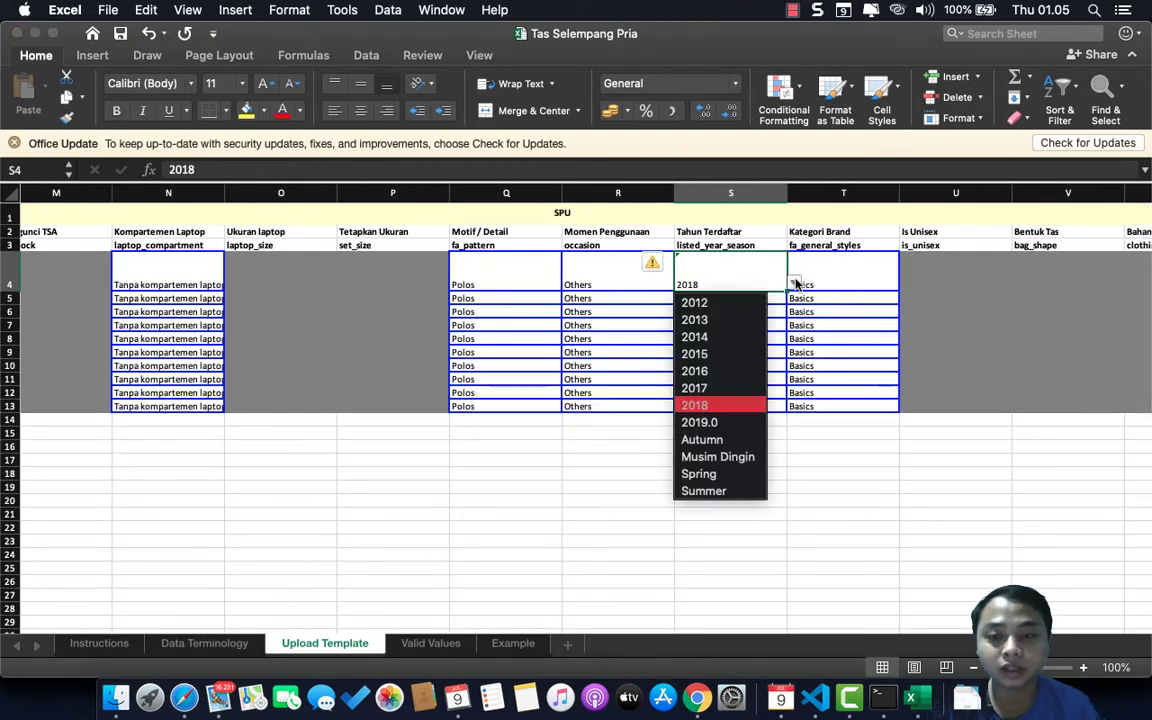
key("Down")
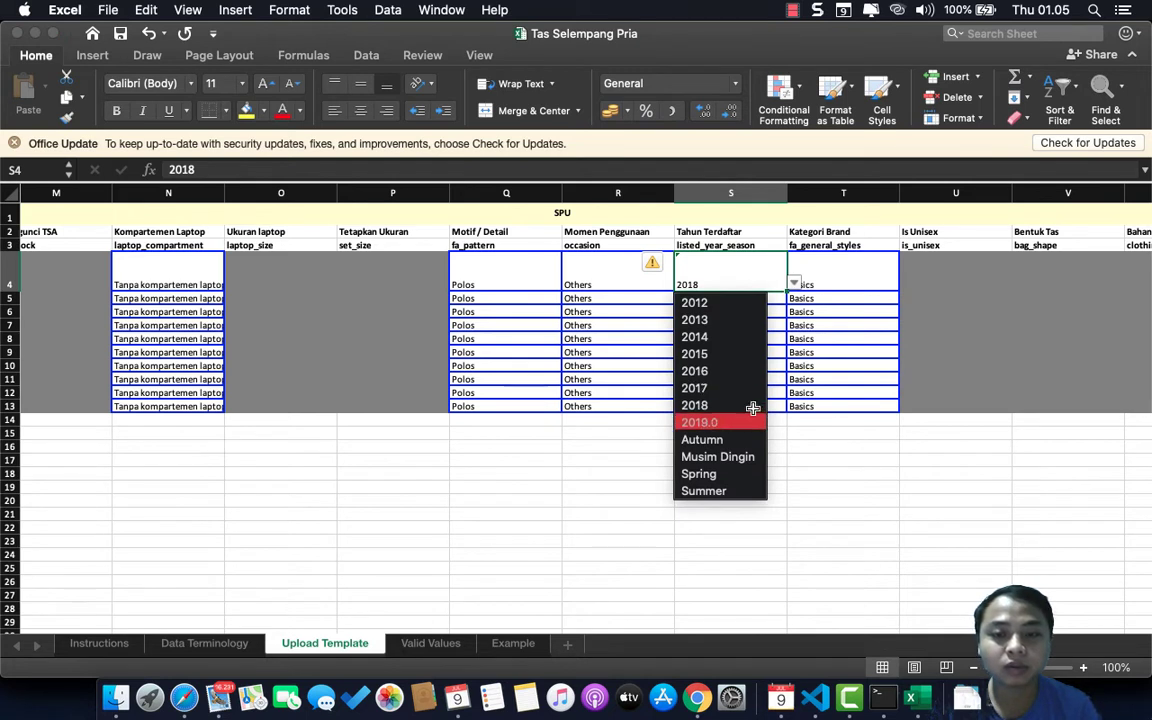
key("Escape")
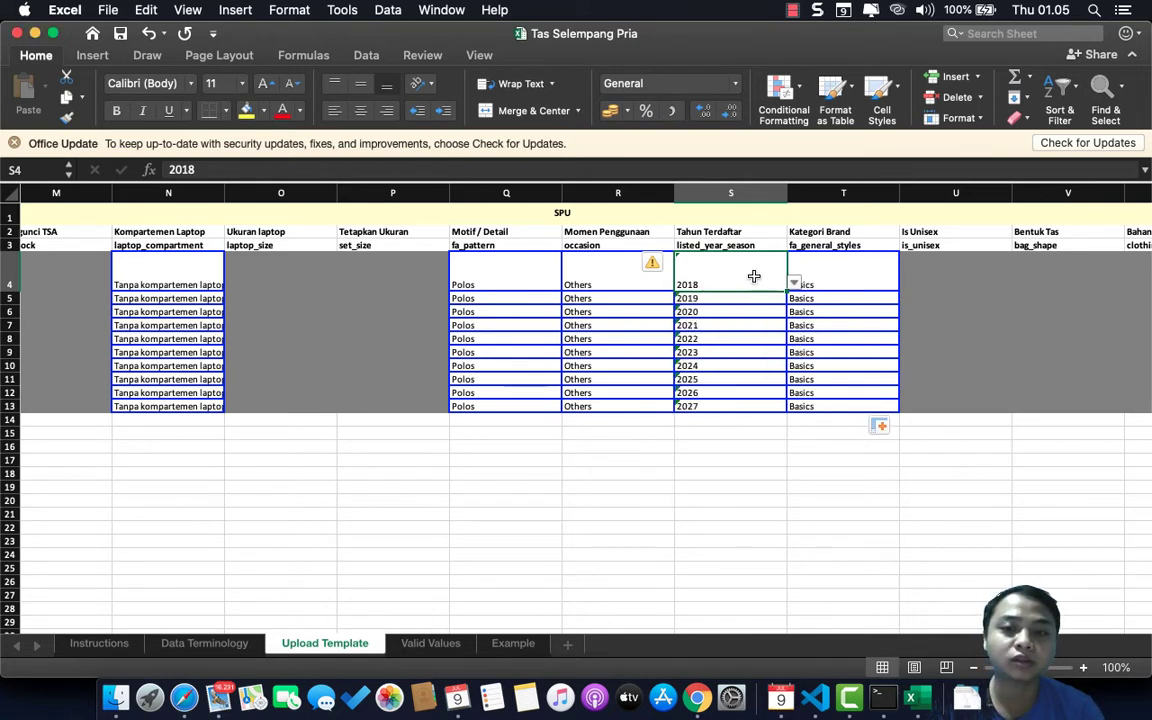
Set S5 to 2018 and fill 2018 down the Tahun Terdaftar column through row 13.
left_click(751, 298)
left_click(793, 298)
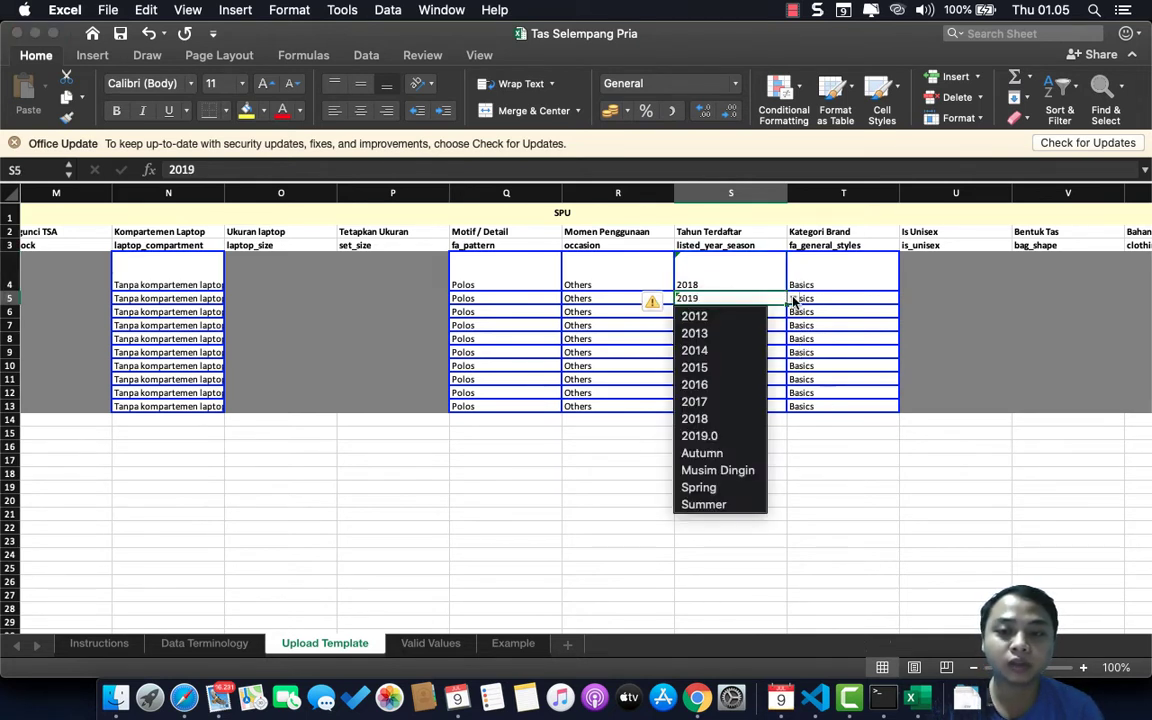
left_click(730, 419)
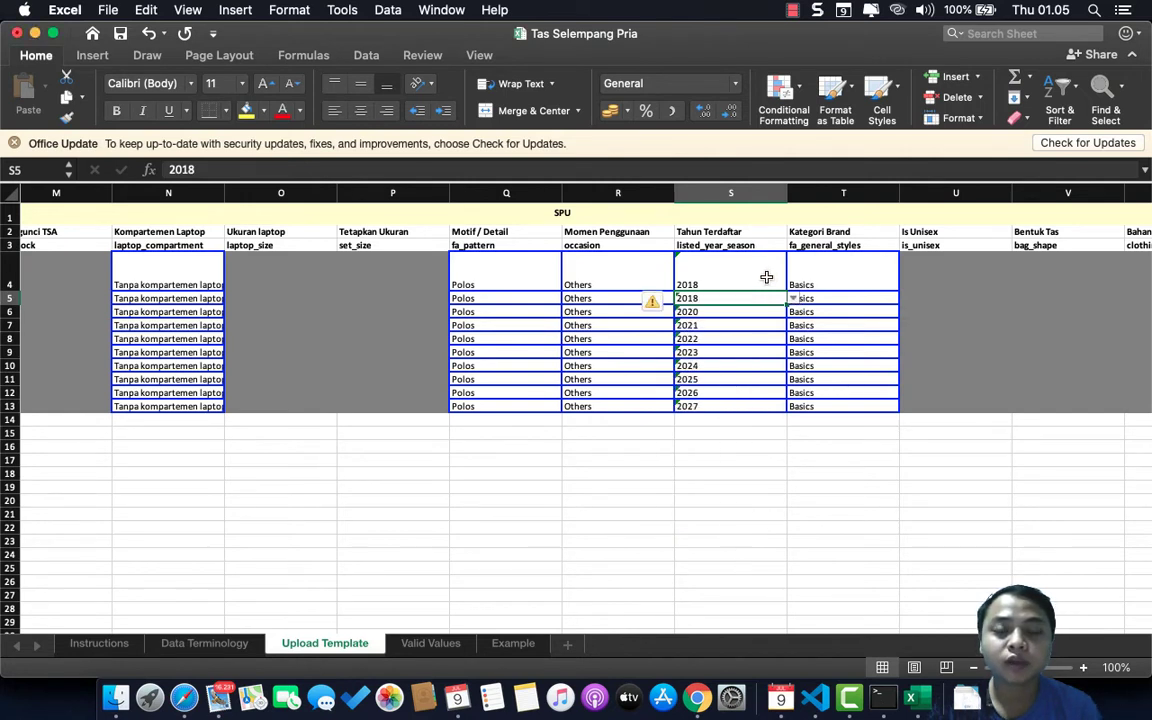
left_click_drag(767, 276, 783, 413)
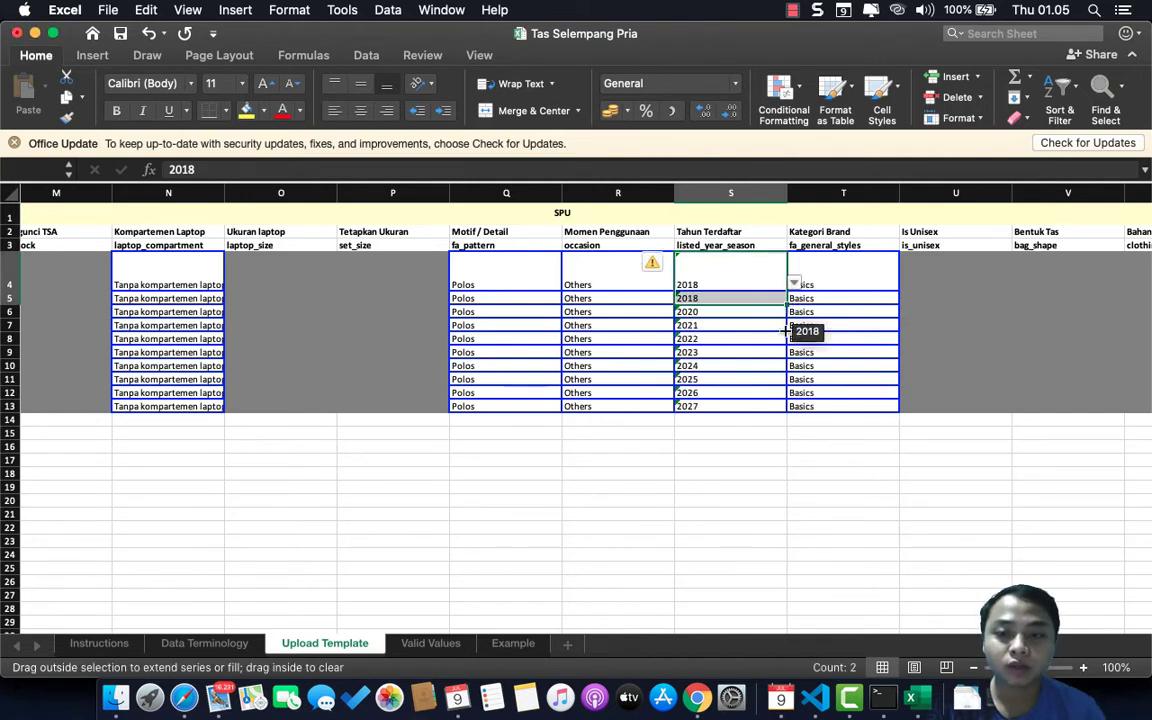
left_click(866, 420)
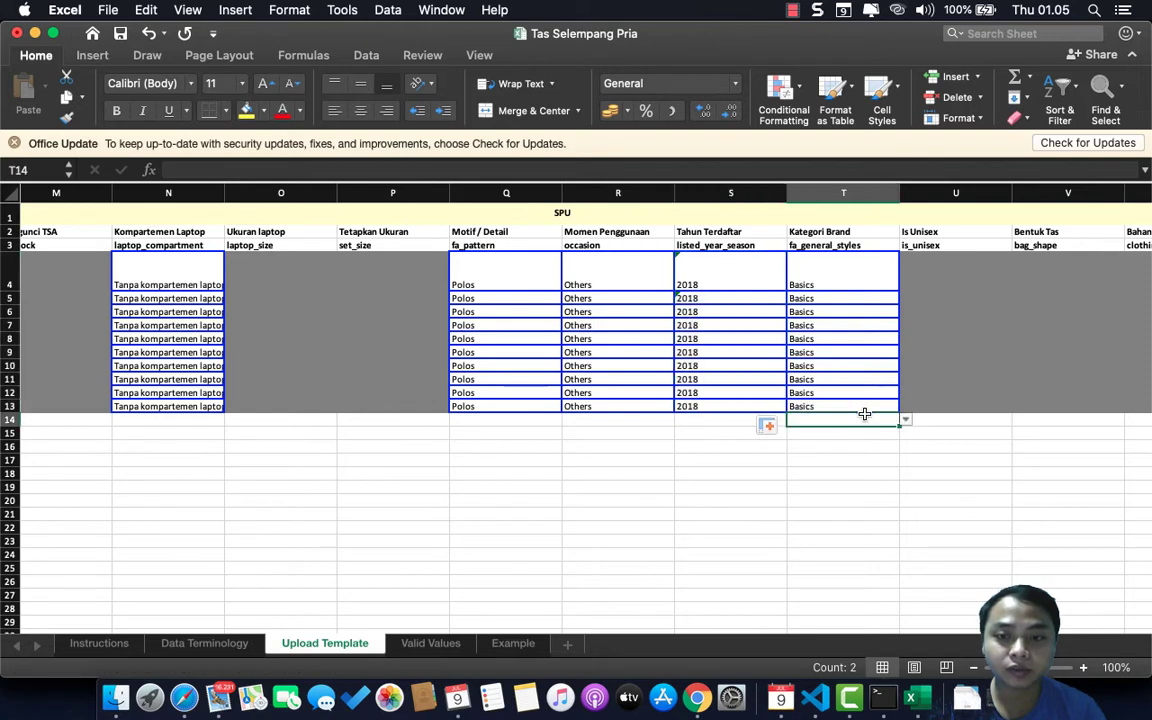
Save the template and check the filled 2018 year in row 8.
key("super+s")
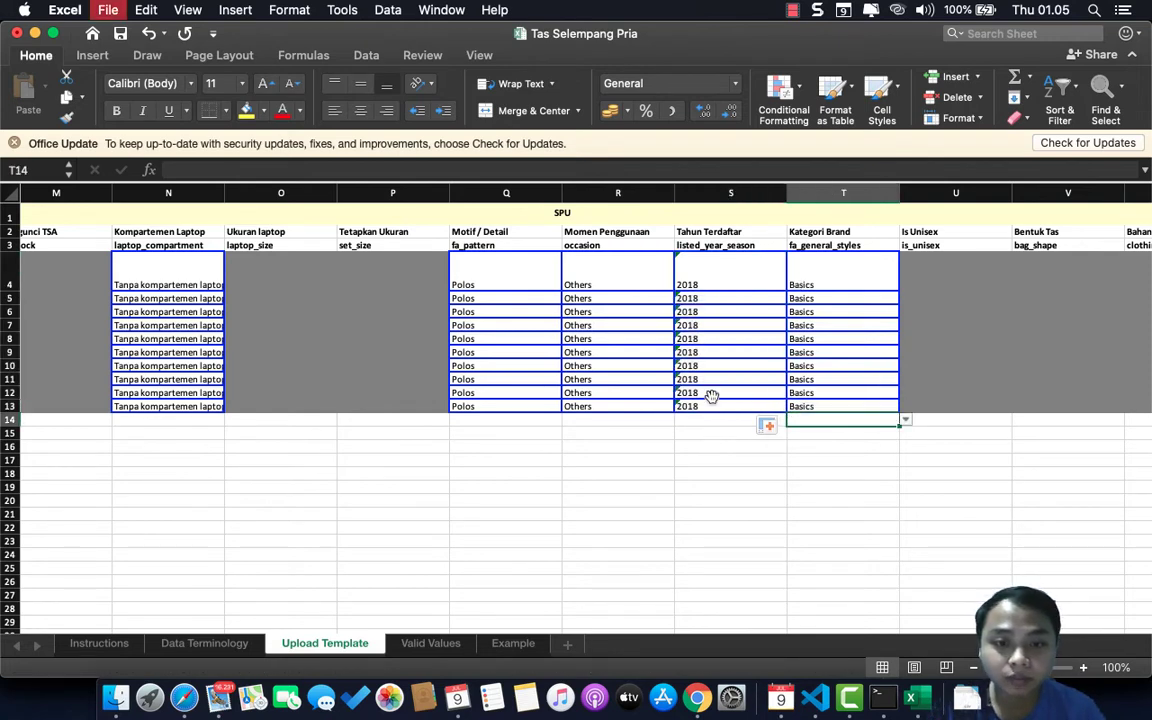
left_click(730, 338)
scroll(700, 338, "left", 3)
scroll(780, 333, "right", 3)
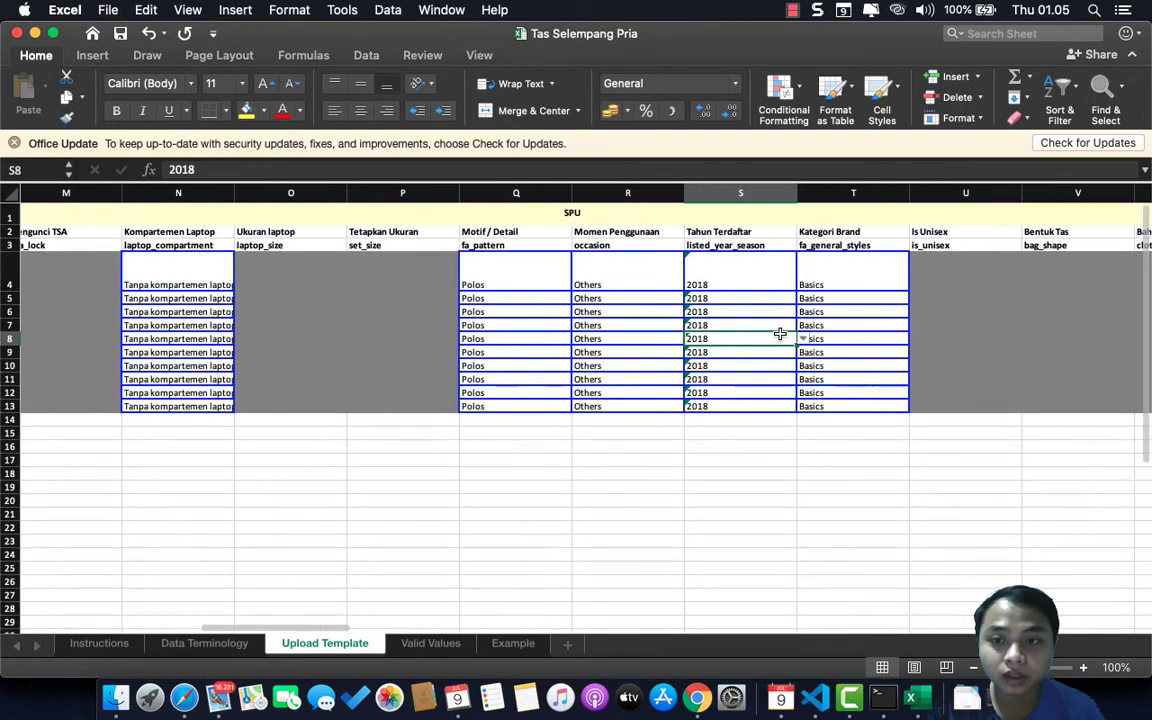
Close the import history in Seller Center and reload the product list.
left_click(705, 700)
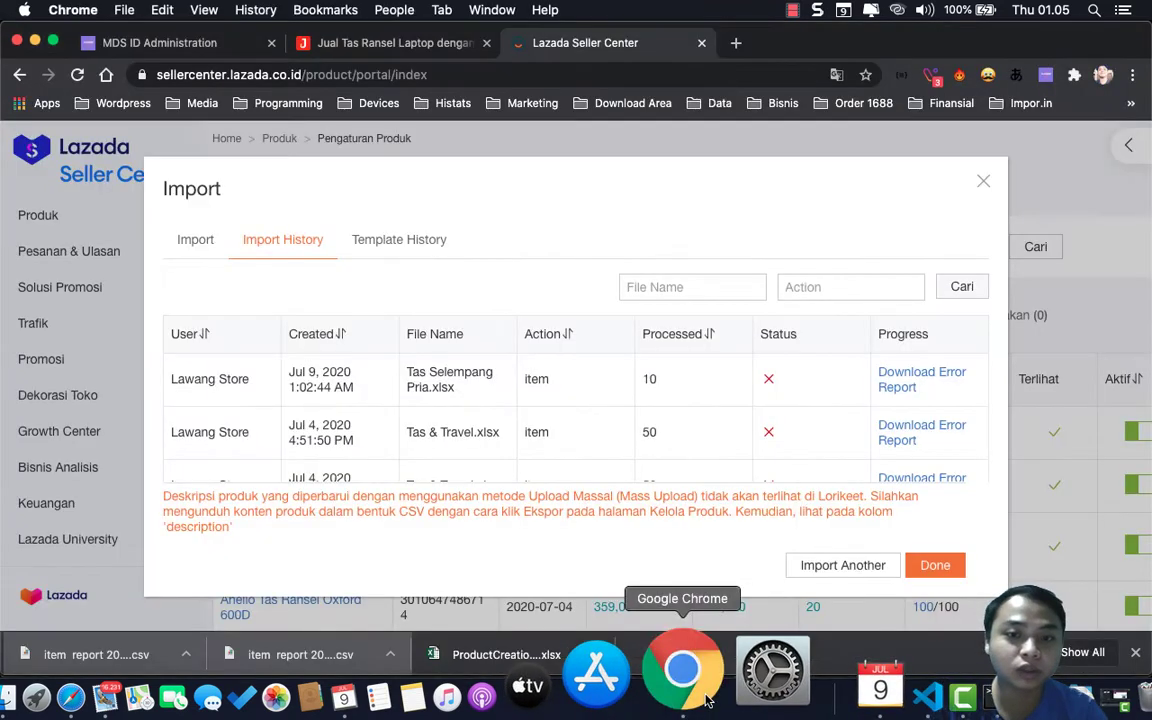
left_click(938, 565)
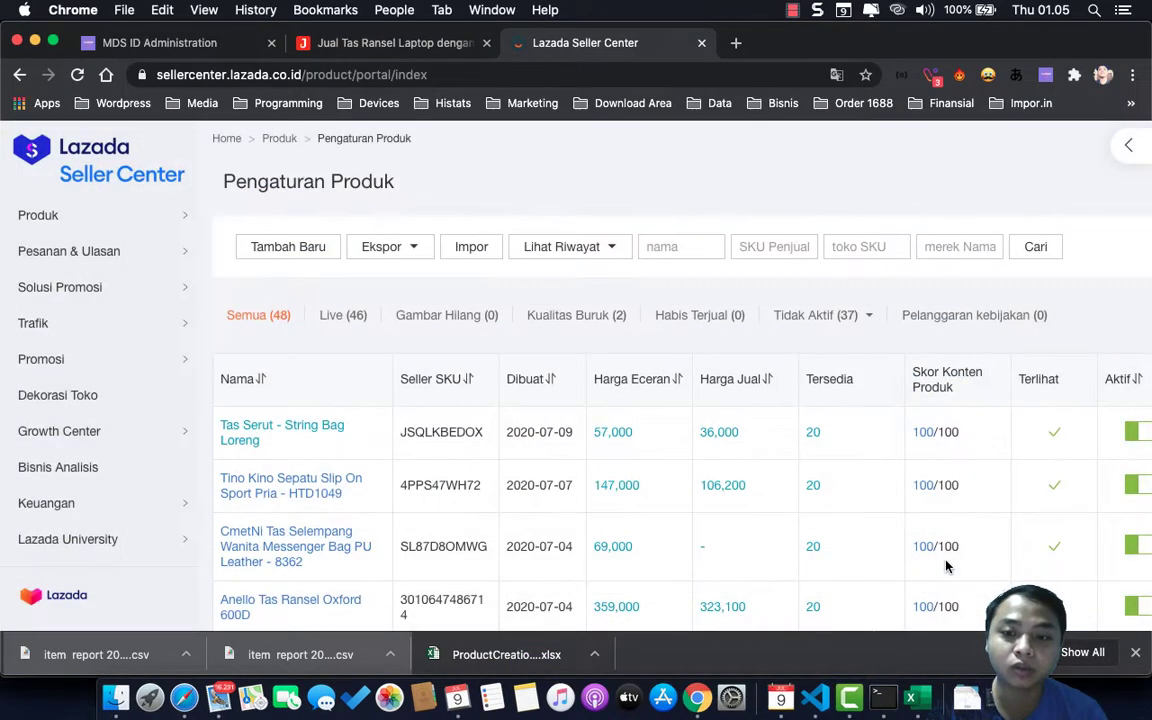
left_click(77, 76)
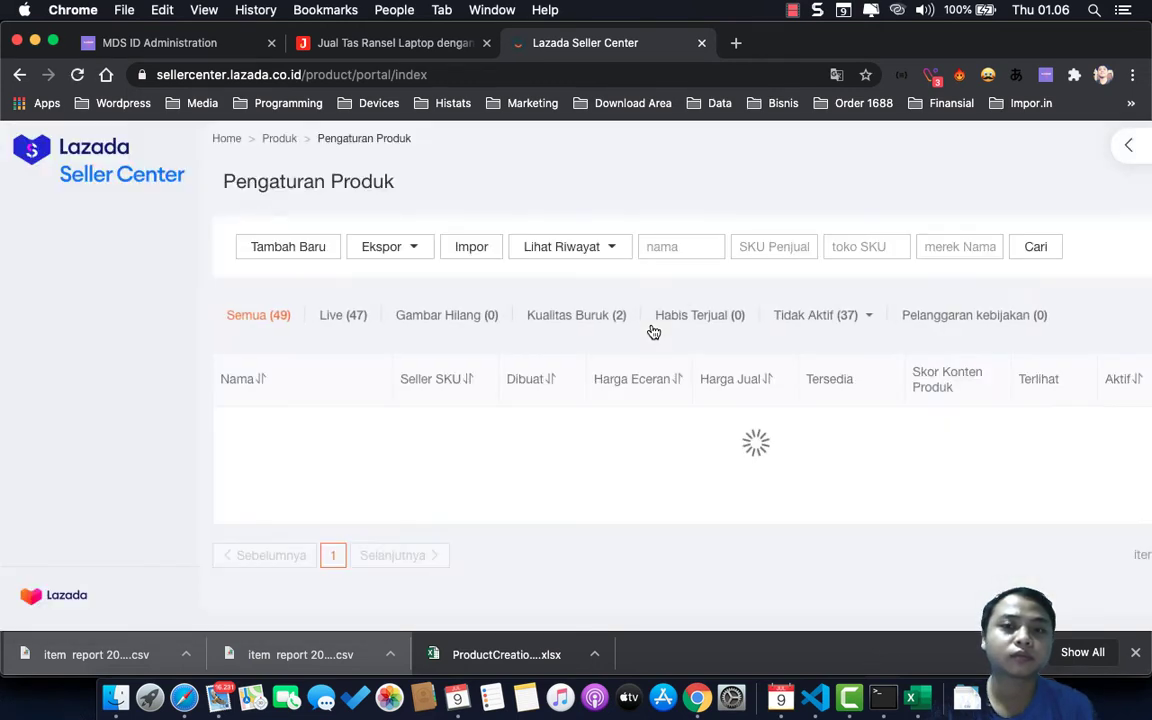
Open the newly imported Artch [CHANTA - MAROON] Tas Serut Sack Bag Premium product.
scroll(685, 482, "right", 3)
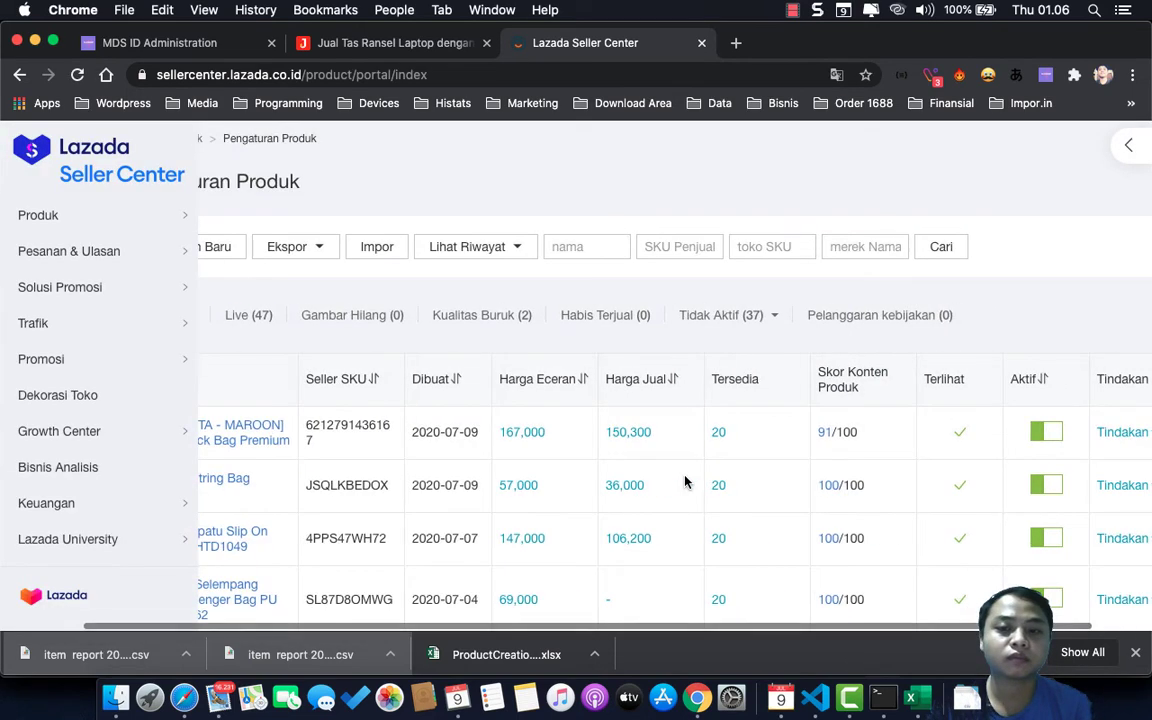
mouse_move(1098, 442)
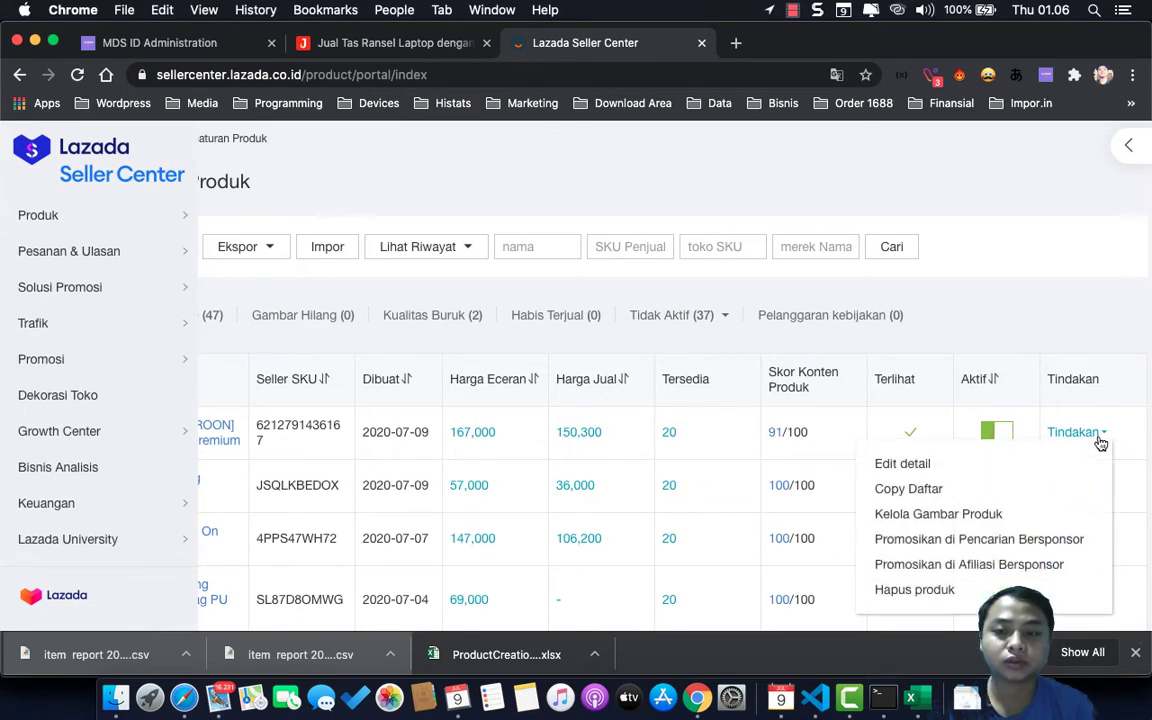
scroll(758, 445, "left", 3)
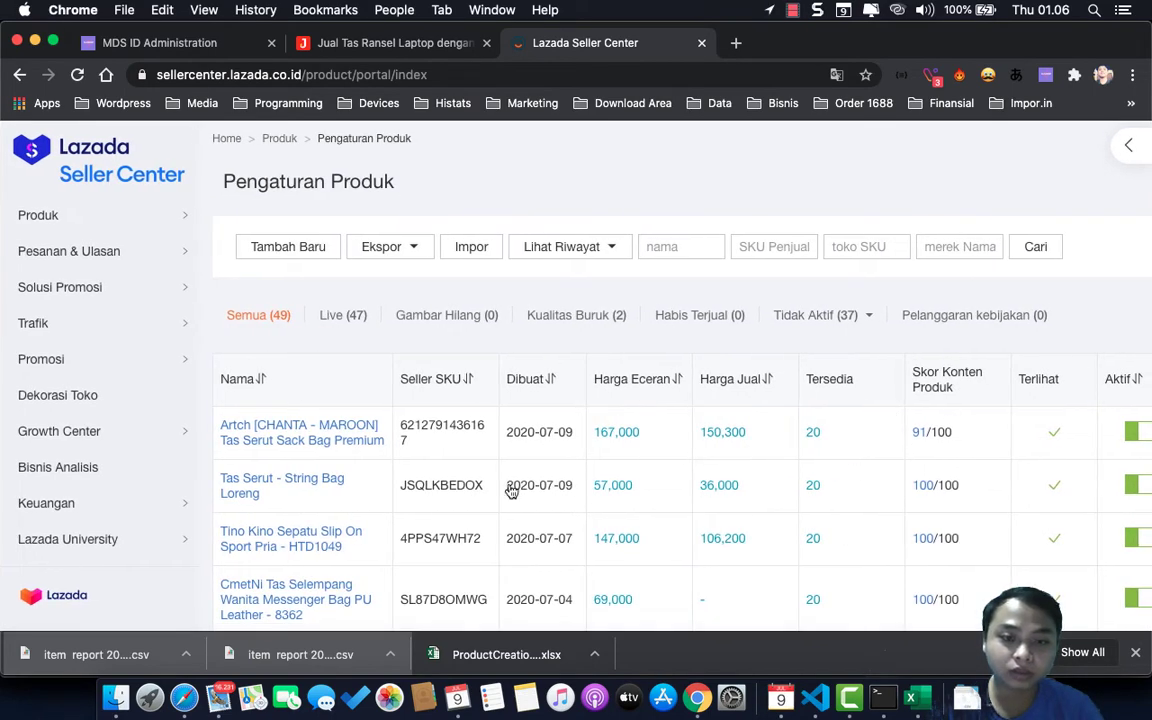
left_click(334, 431)
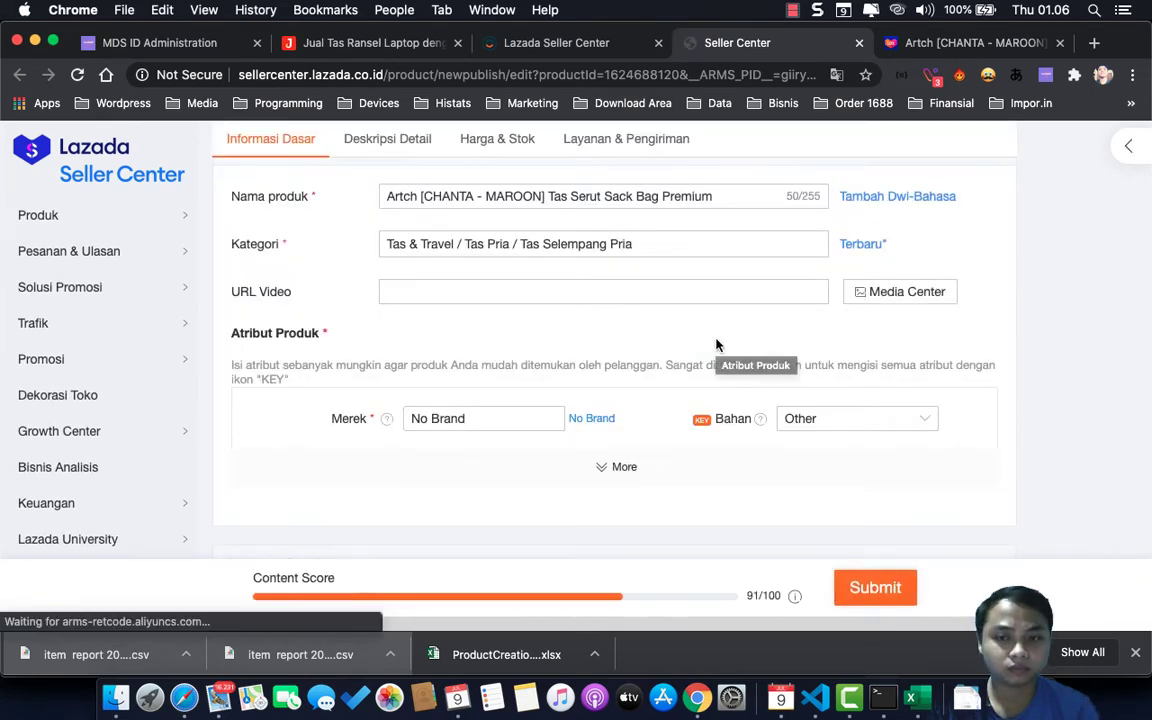
scroll(716, 344, "down", 2)
scroll(716, 342, "down", 1)
scroll(716, 339, "down", 4)
scroll(716, 339, "down", 3)
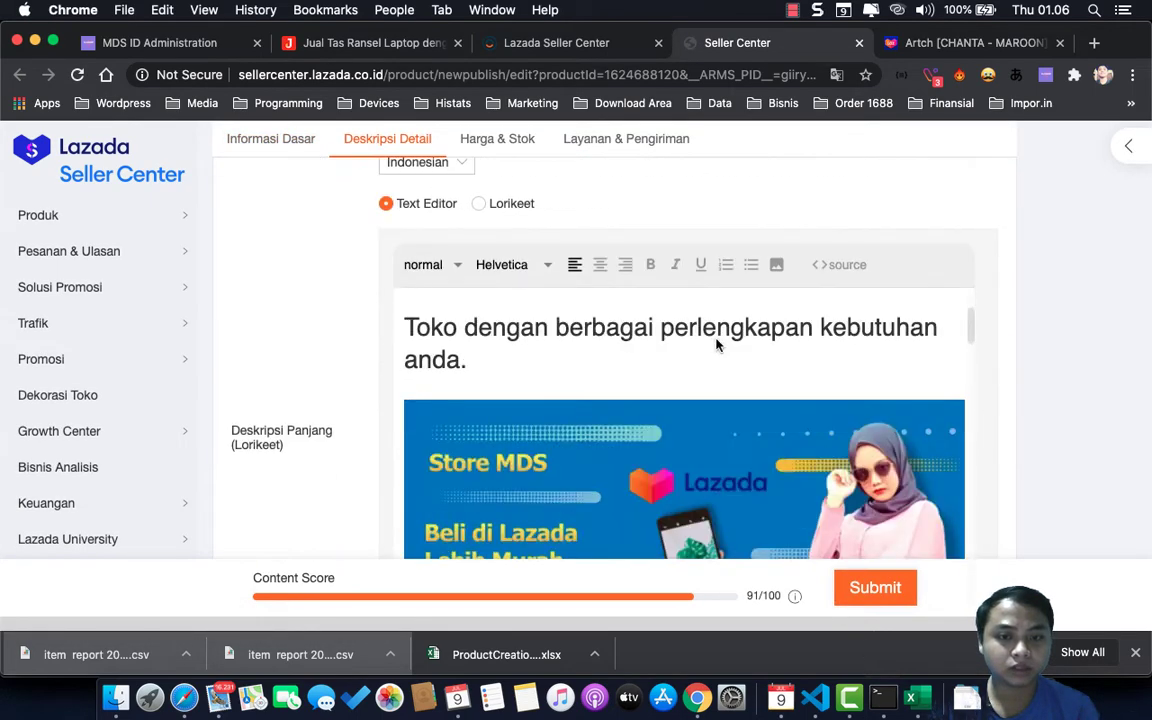
scroll(716, 344, "down", 5)
scroll(1078, 480, "down", 5)
scroll(1078, 480, "down", 5)
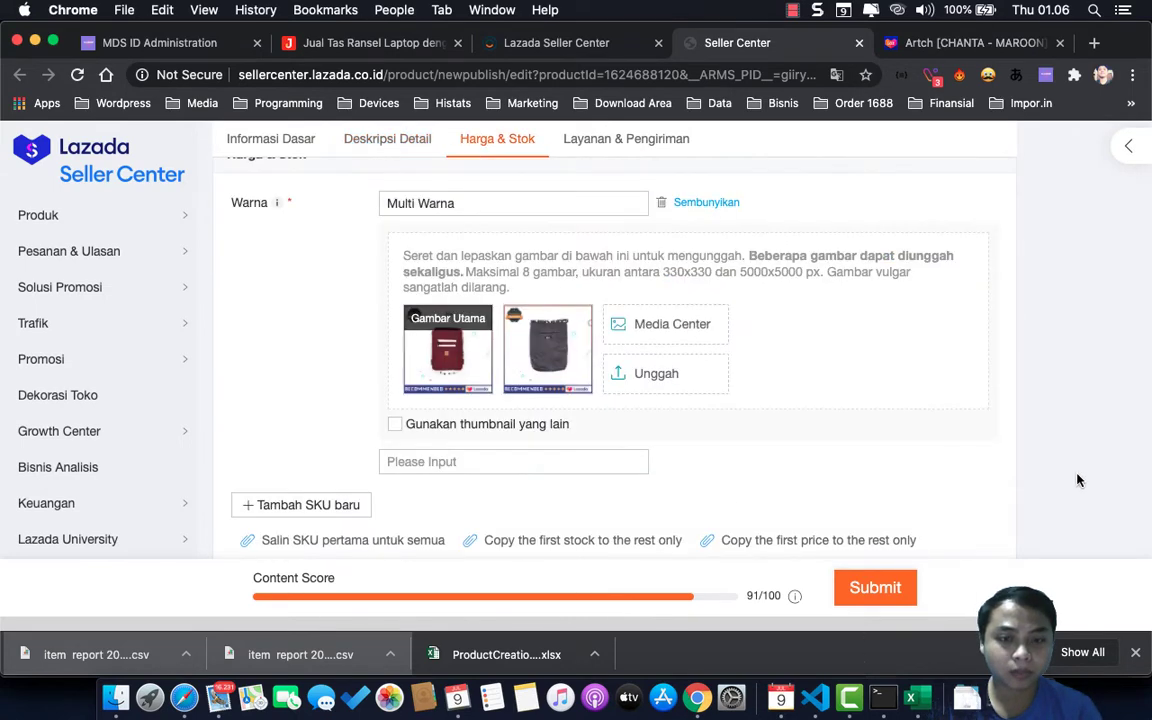
scroll(1078, 480, "down", 3)
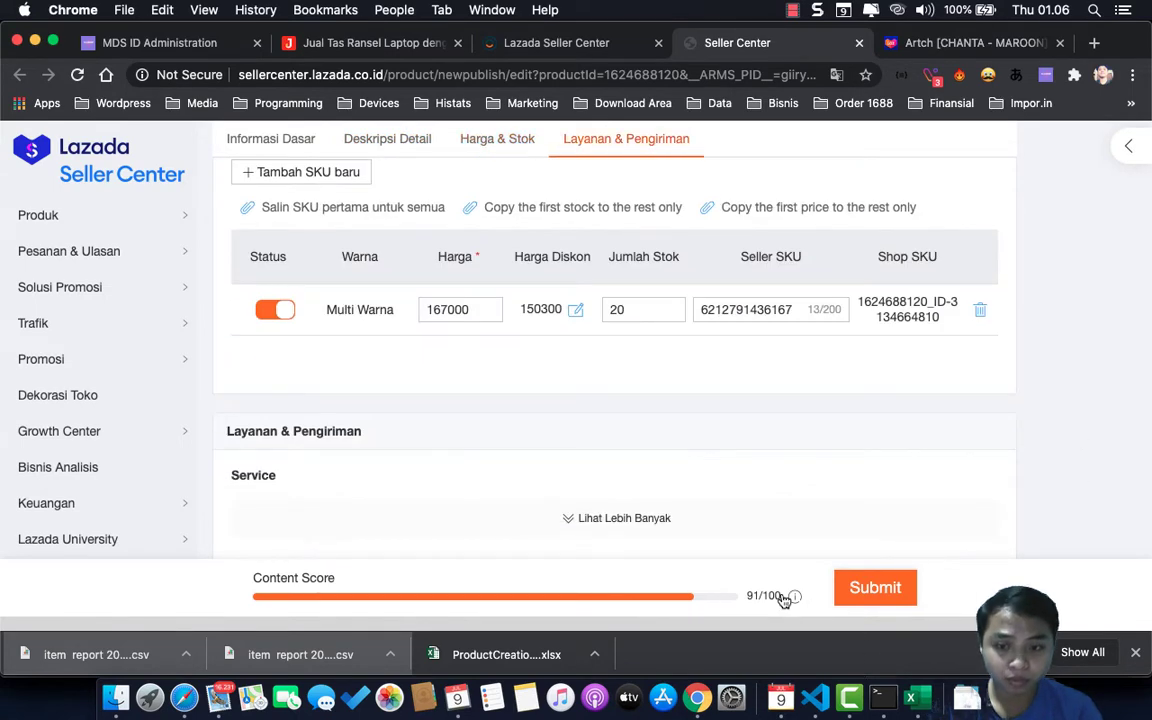
mouse_move(795, 597)
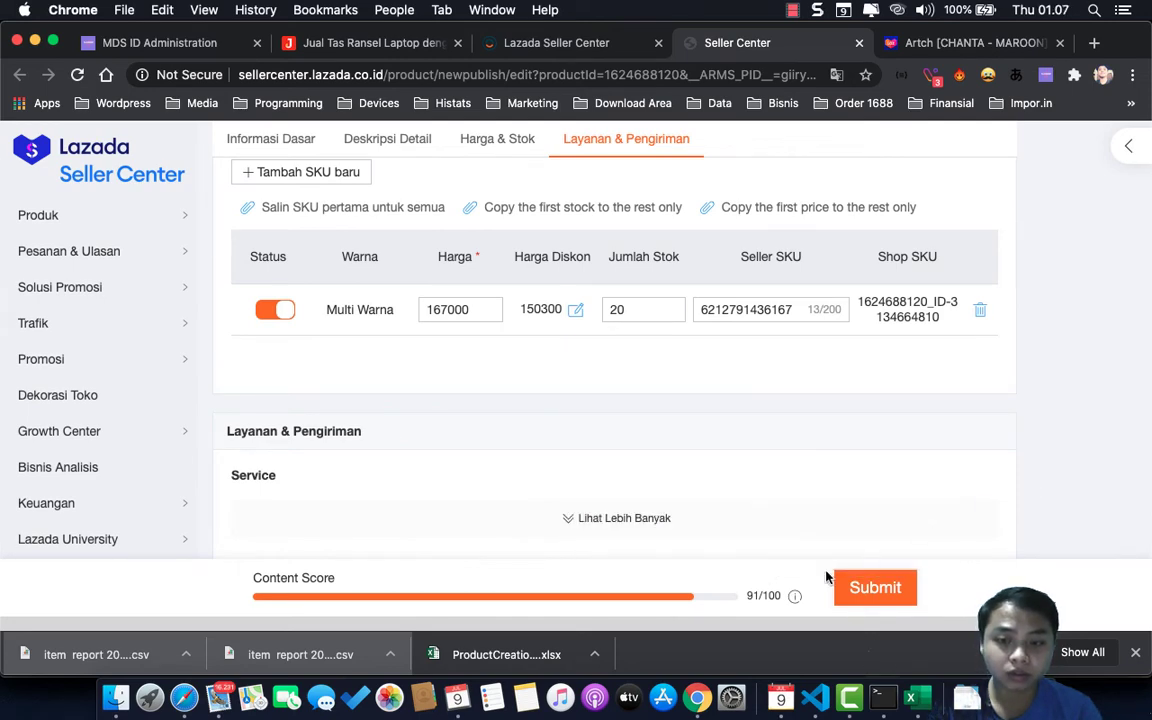
scroll(1075, 408, "up", 10)
scroll(1075, 408, "up", 5)
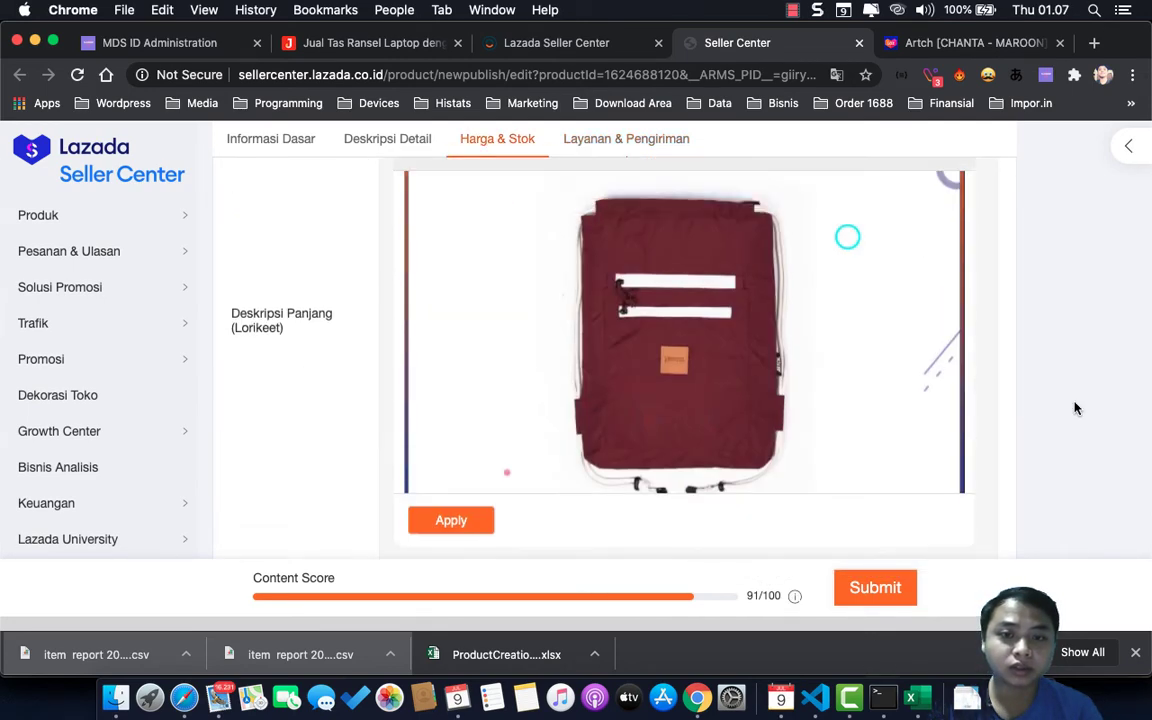
scroll(1075, 408, "up", 5)
scroll(1075, 408, "up", 5)
scroll(1075, 408, "up", 5)
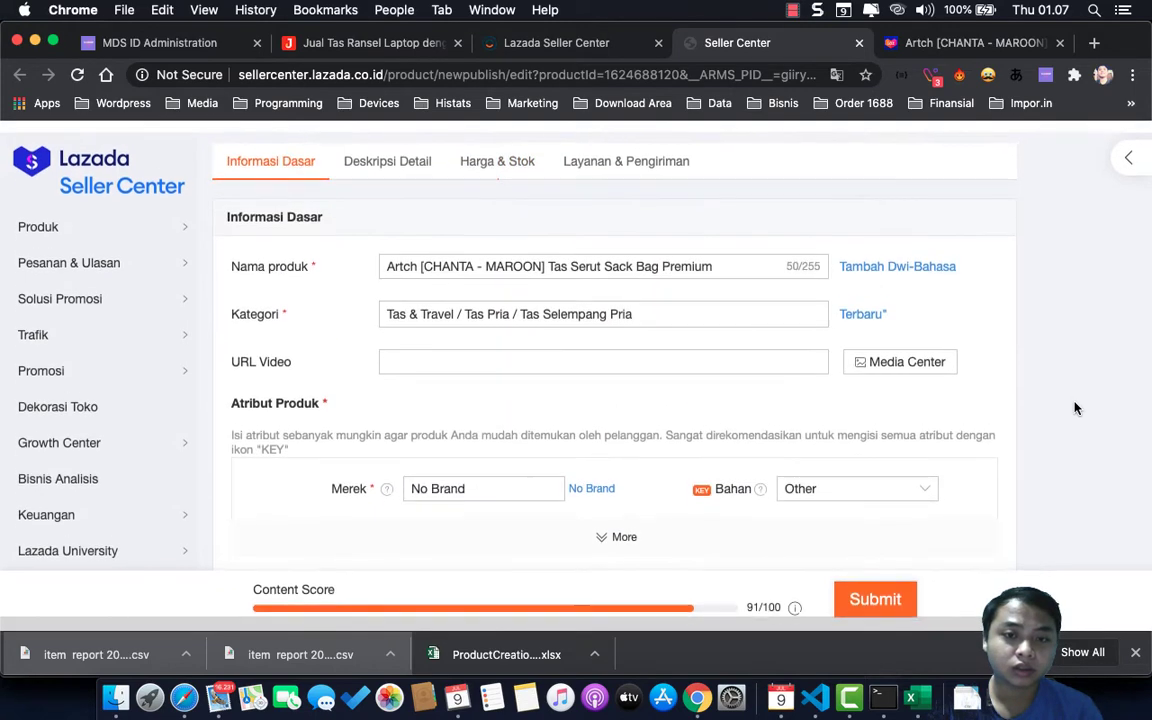
scroll(1075, 408, "down", 5)
scroll(1075, 408, "down", 5)
scroll(1075, 408, "down", 5)
scroll(1075, 408, "up", 5)
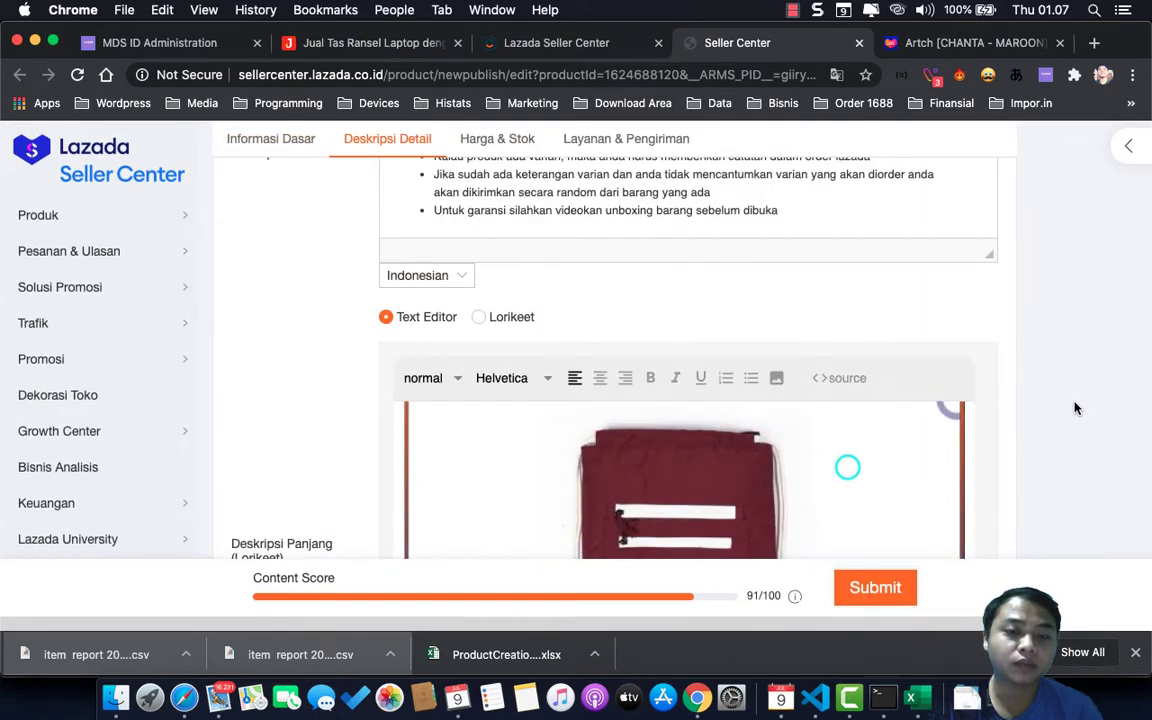
scroll(1075, 408, "down", 3)
scroll(1075, 408, "down", 5)
scroll(1075, 408, "down", 1)
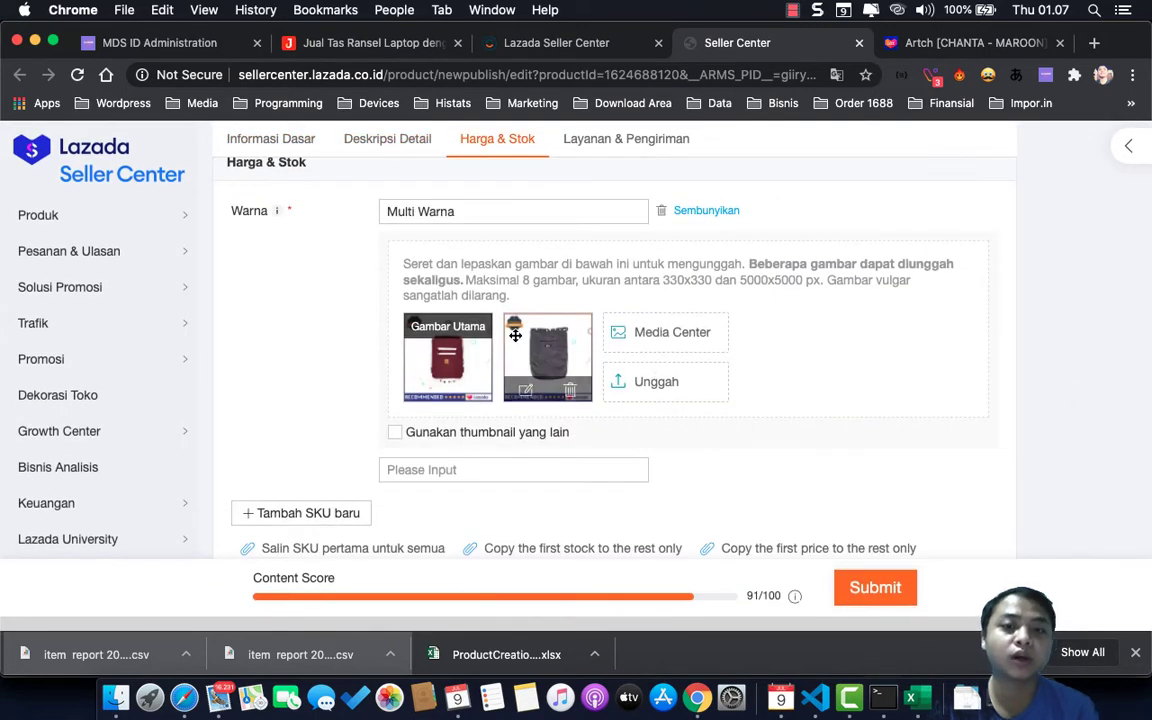
mouse_move(582, 364)
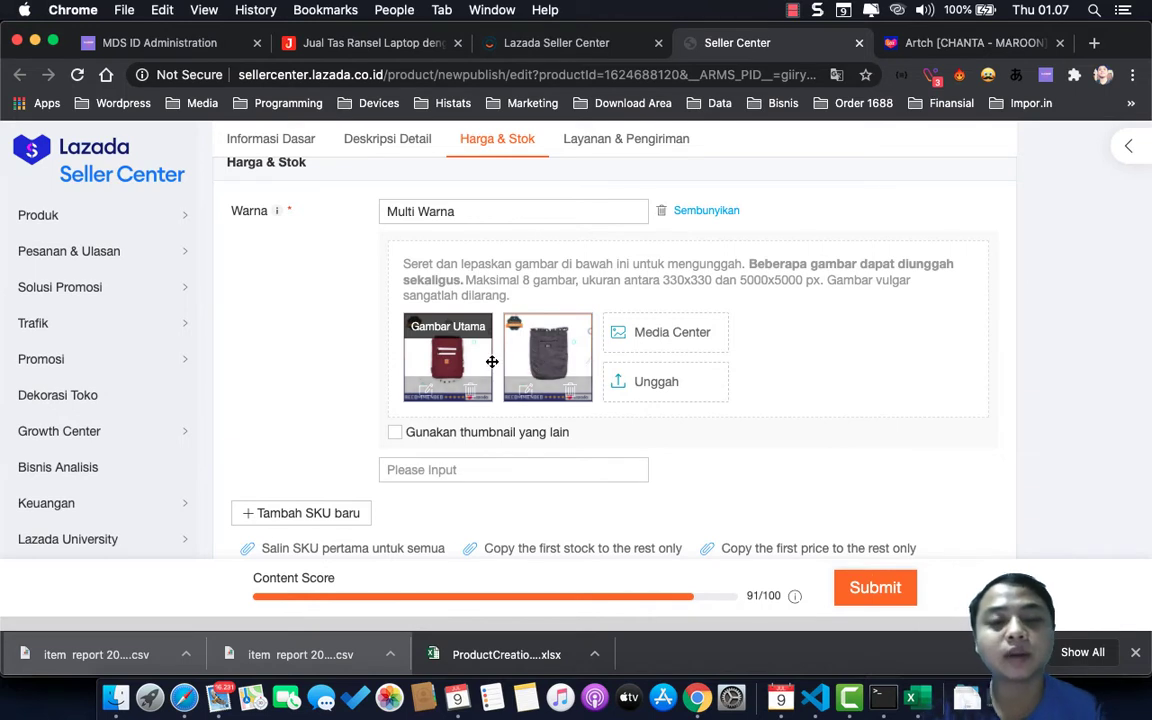
Close the Artch edit and store pages, then delete the Artch maroon sack bag product.
left_click(860, 44)
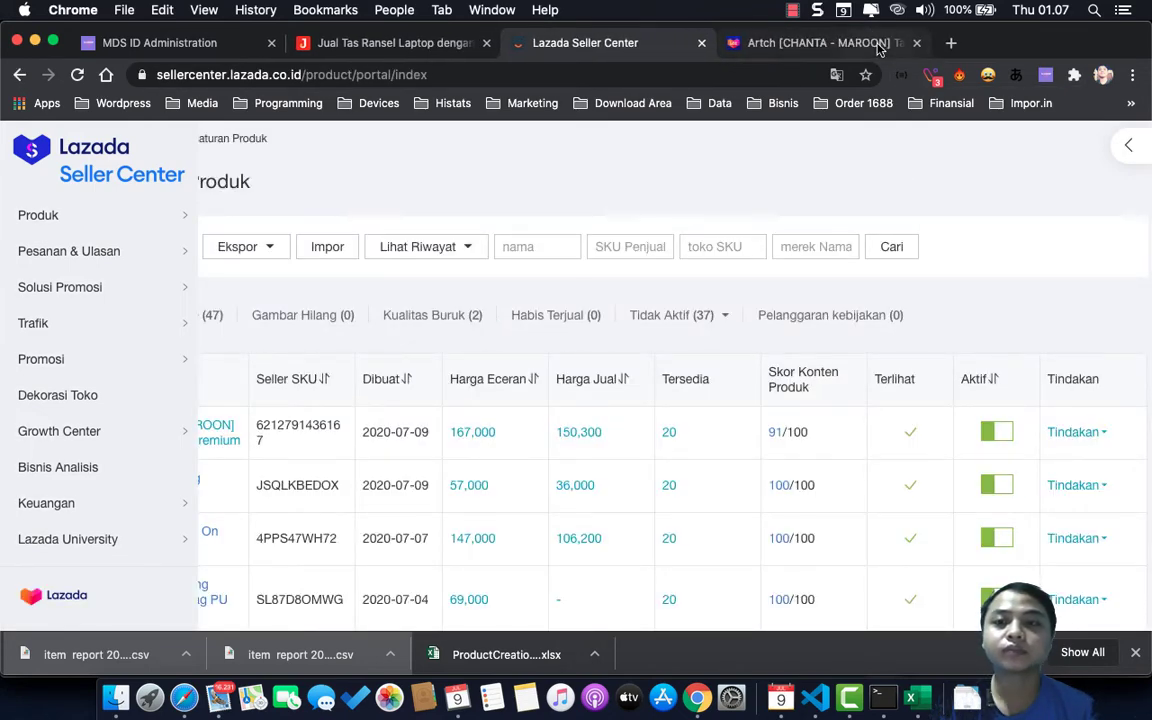
left_click(905, 46)
left_click(916, 44)
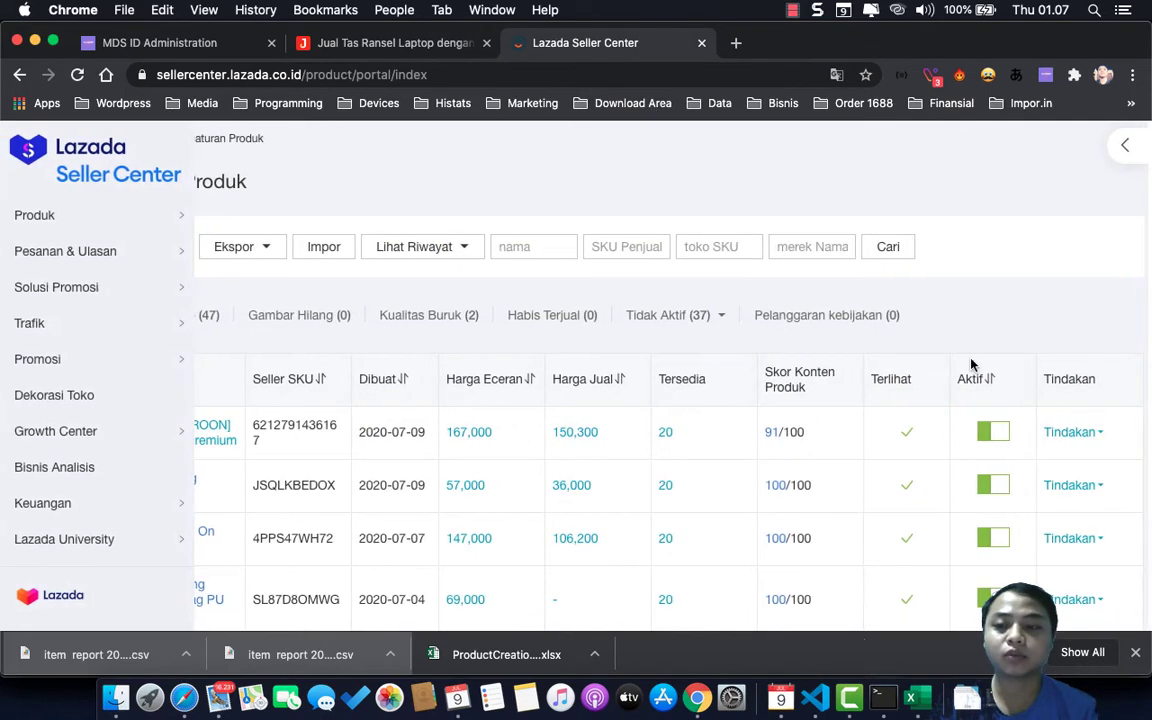
left_click(918, 596)
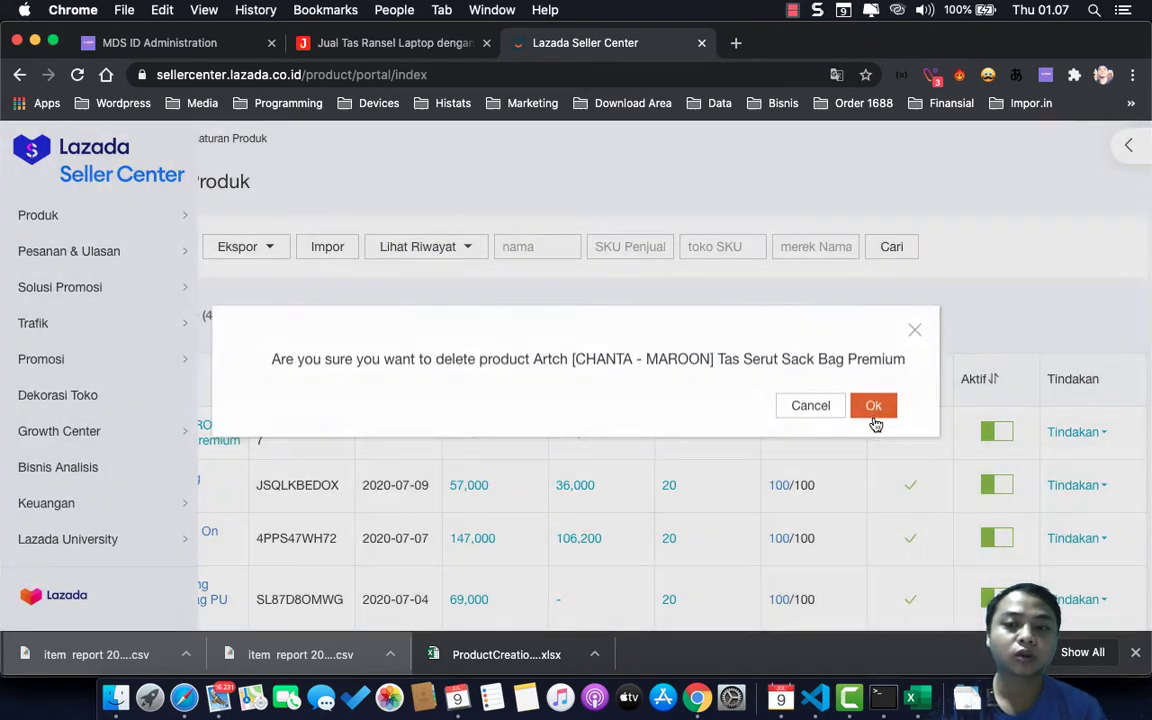
left_click(874, 410)
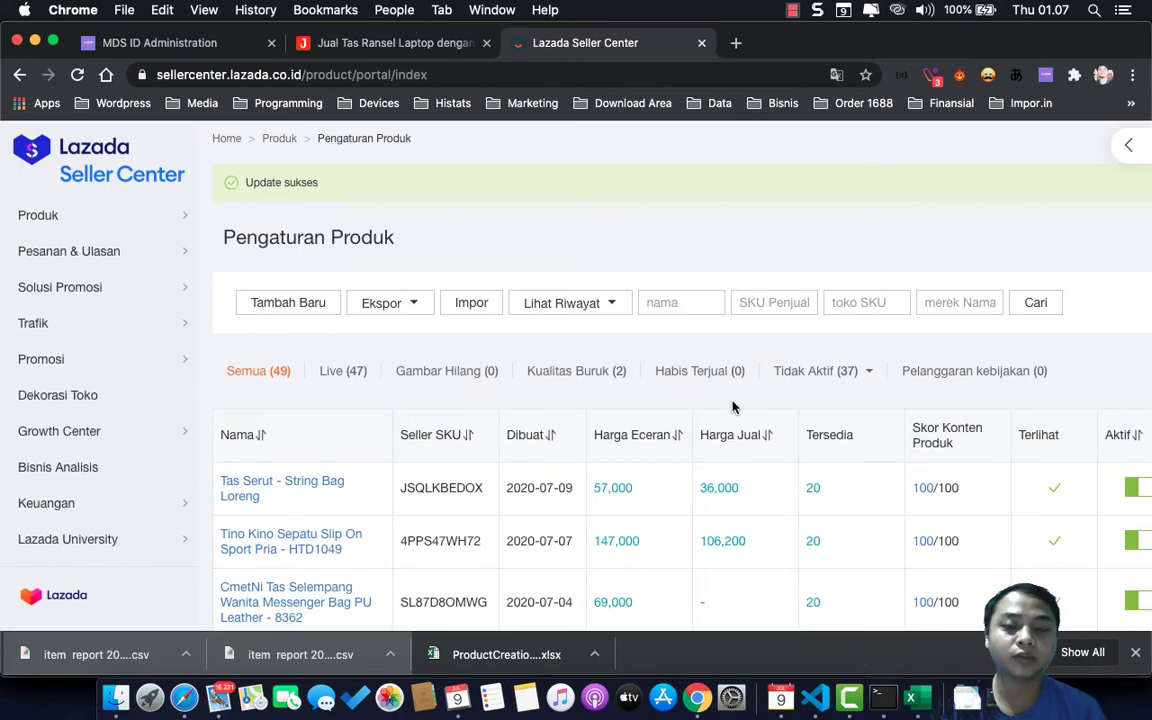
scroll(732, 407, "right", 3)
scroll(732, 407, "left", 3)
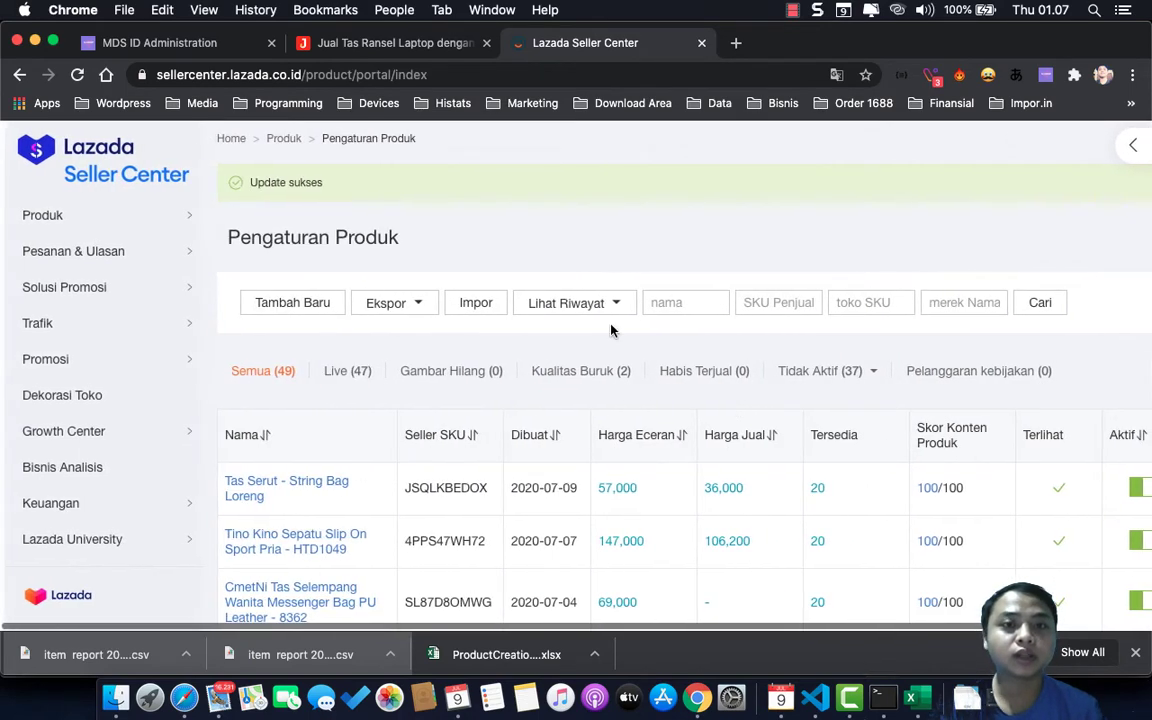
Look over the Jakmall source page and the MDS ID product table.
left_click(358, 45)
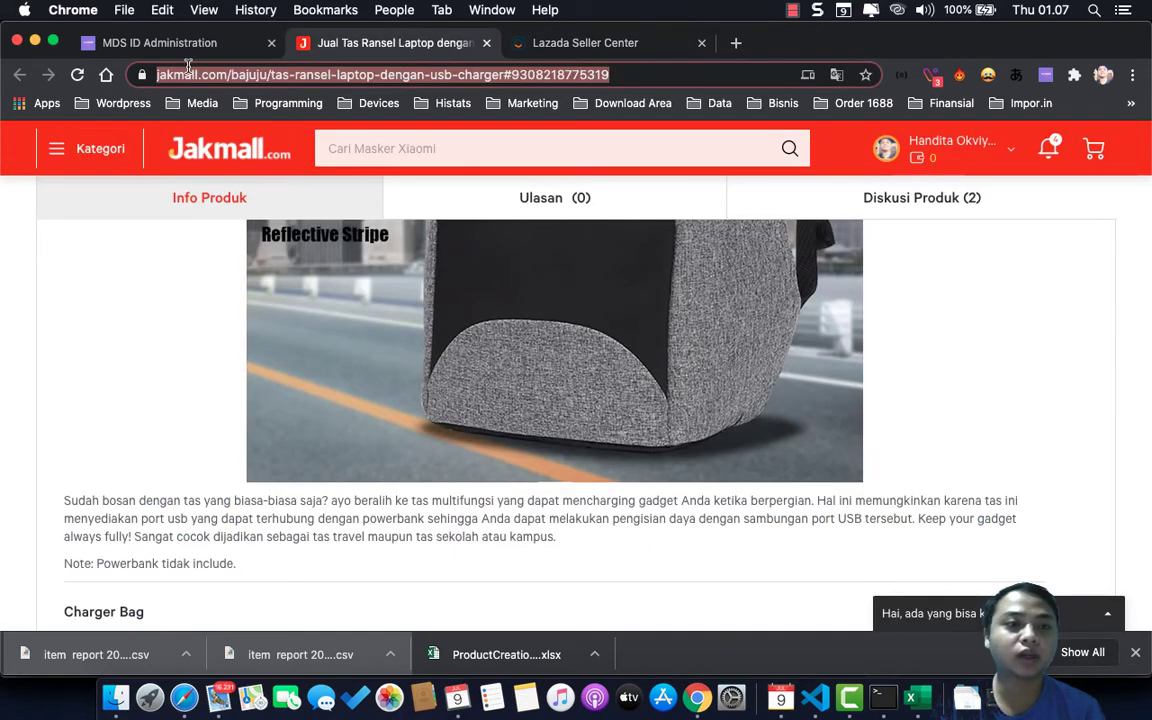
left_click(160, 43)
scroll(486, 340, "down", 3)
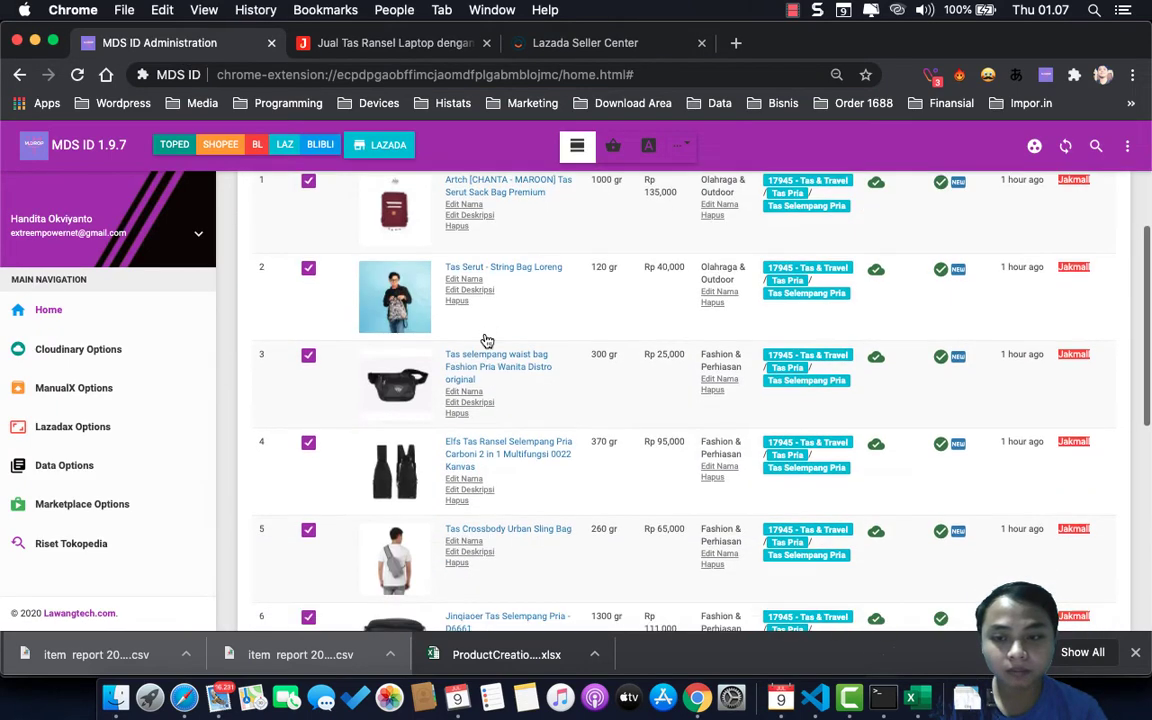
scroll(486, 340, "down", 3)
scroll(486, 340, "down", 2)
scroll(486, 340, "up", 3)
scroll(486, 340, "up", 5)
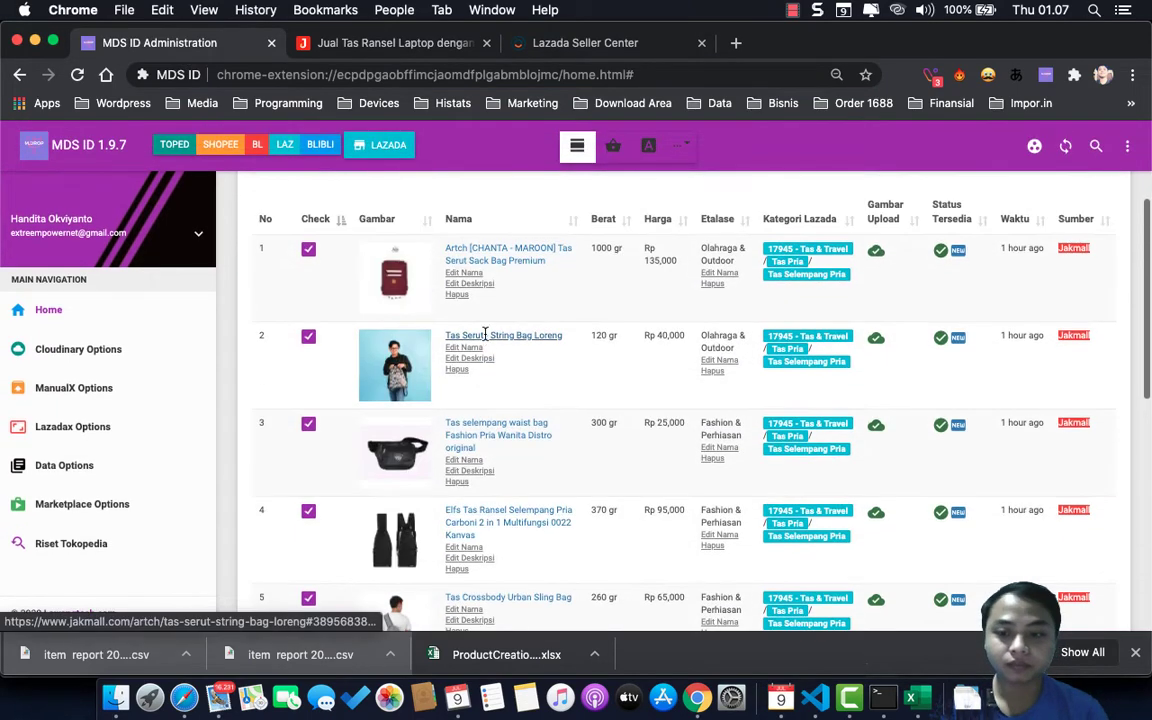
Save the Tas Selempang Pria Excel workbook after checking row 6's occasion and year.
left_click(913, 662)
left_click(615, 311)
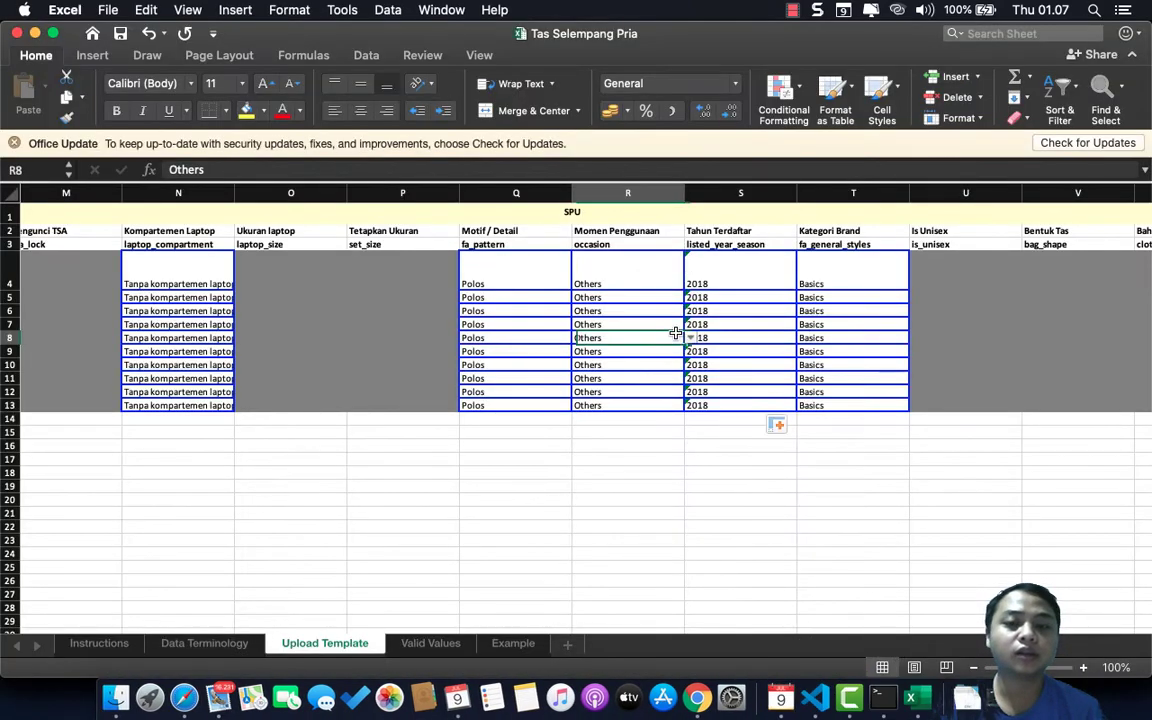
left_click(762, 306)
key("super+s")
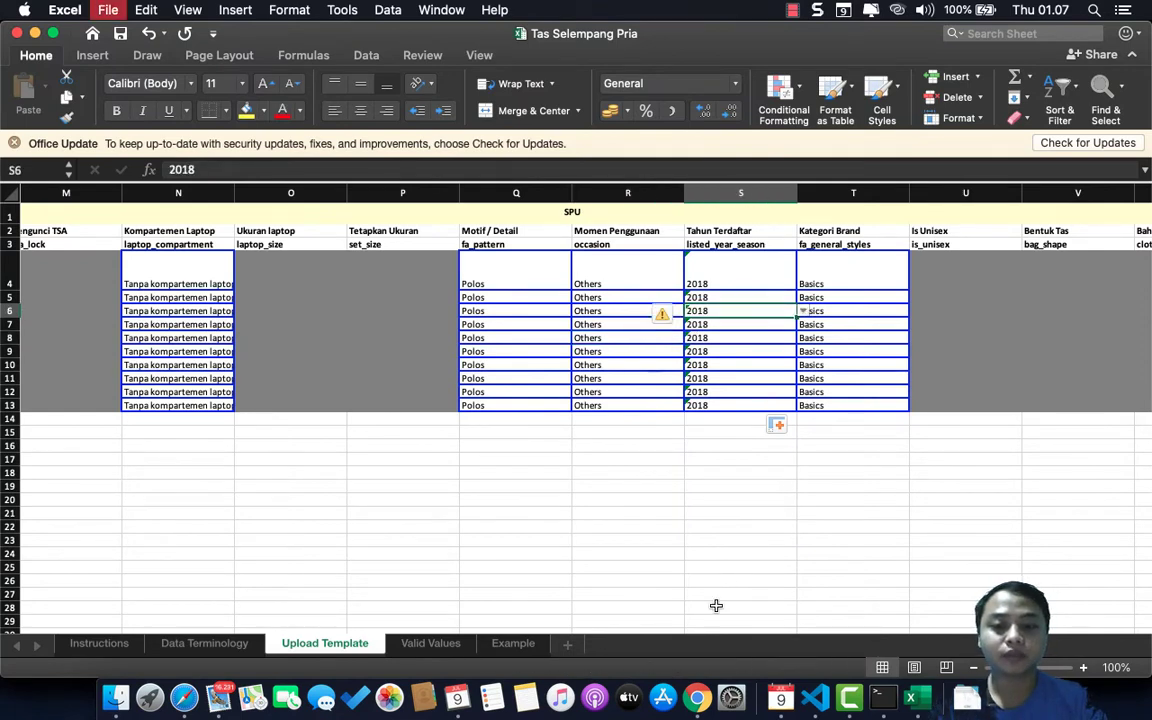
left_click(700, 690)
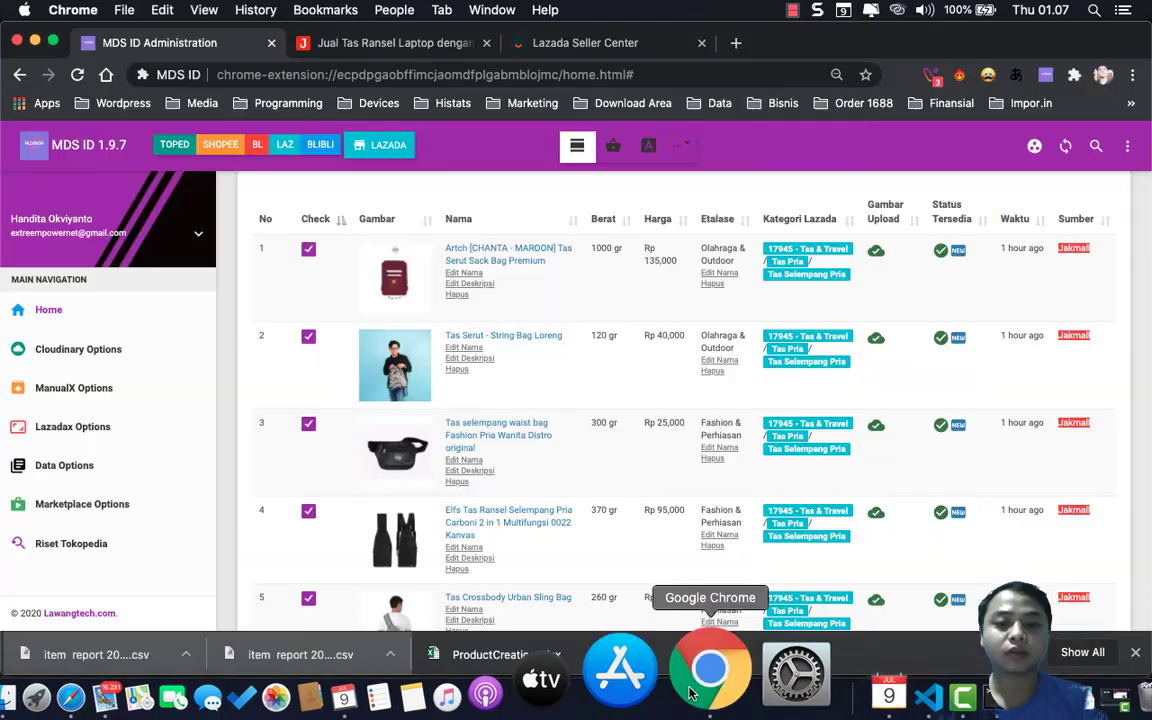
Import Tas Selempang Pria.xlsx as new products and view the import history.
left_click(590, 48)
left_click(481, 311)
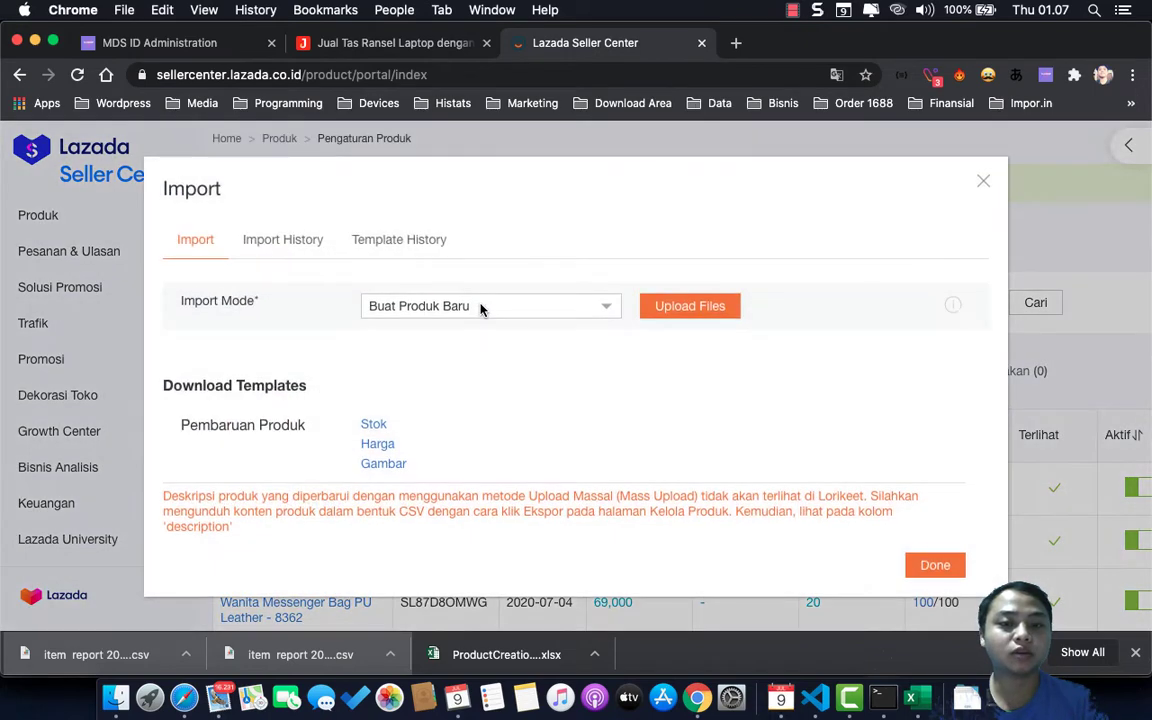
left_click(690, 306)
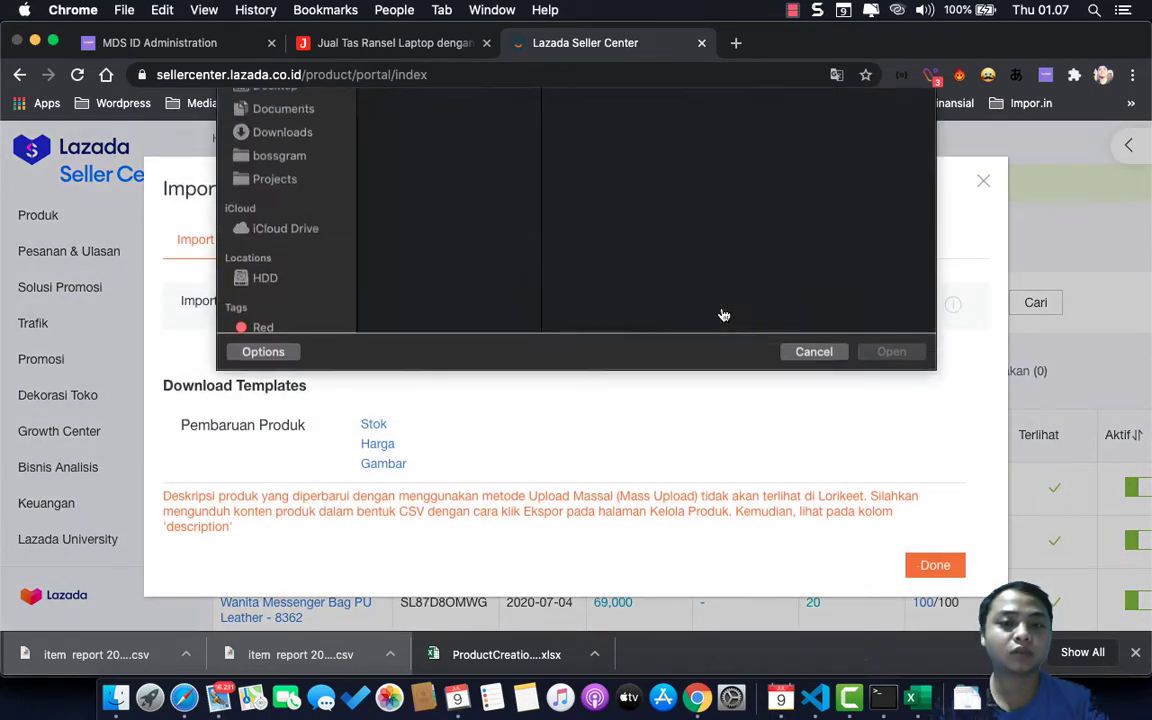
left_click(432, 152)
double_click(432, 152)
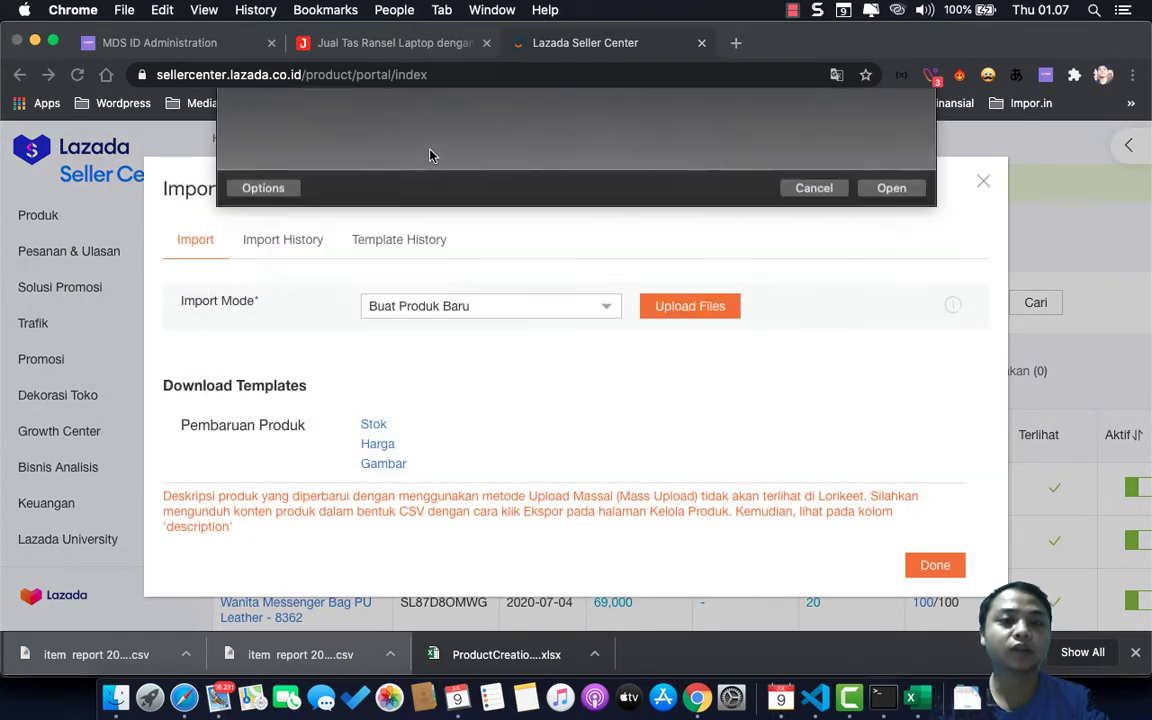
left_click(283, 240)
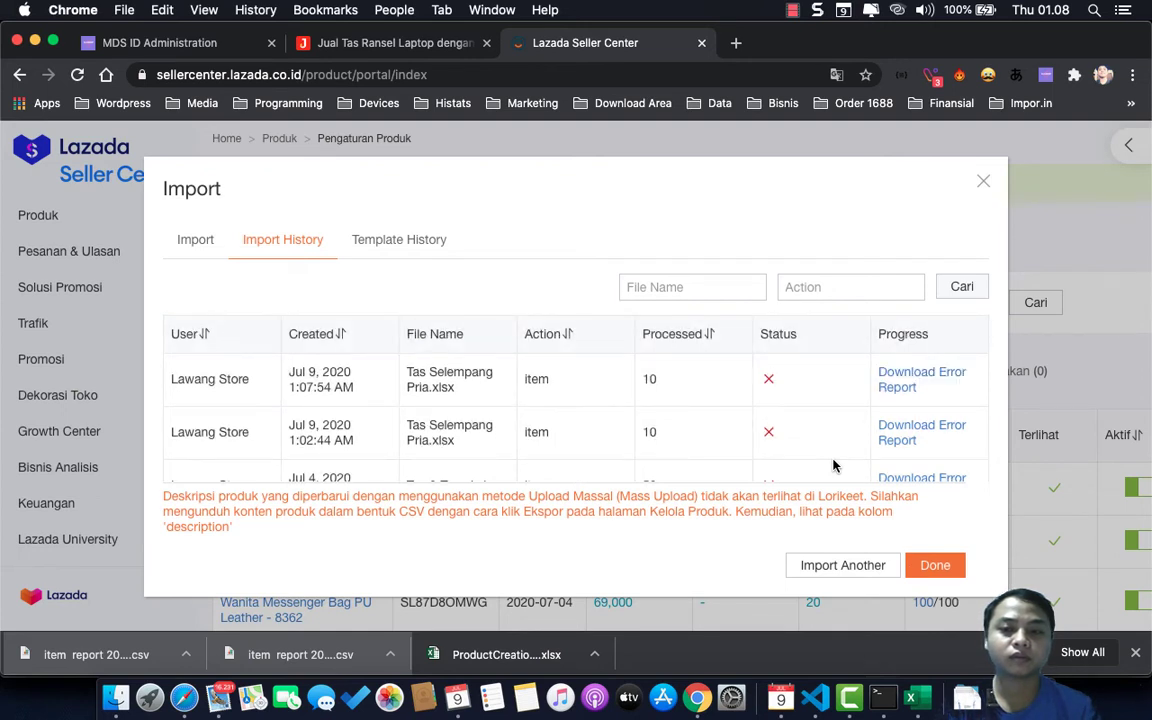
Download the newest import's error report and open it in Numbers.
left_click(927, 375)
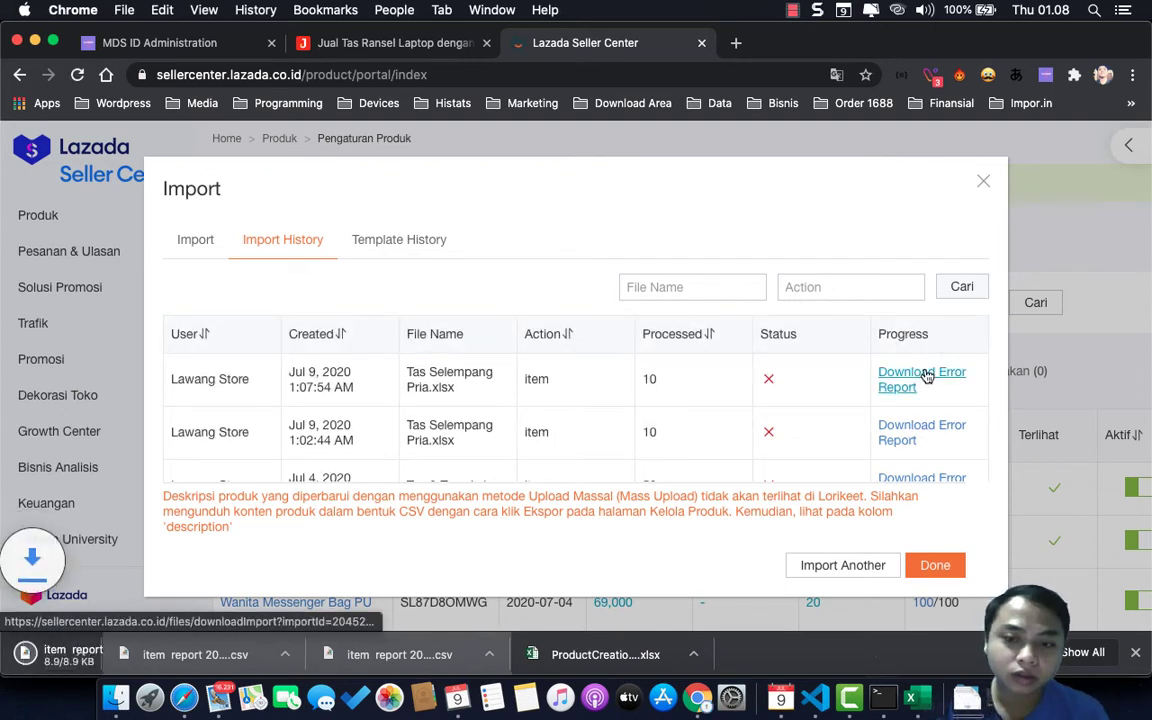
left_click(88, 652)
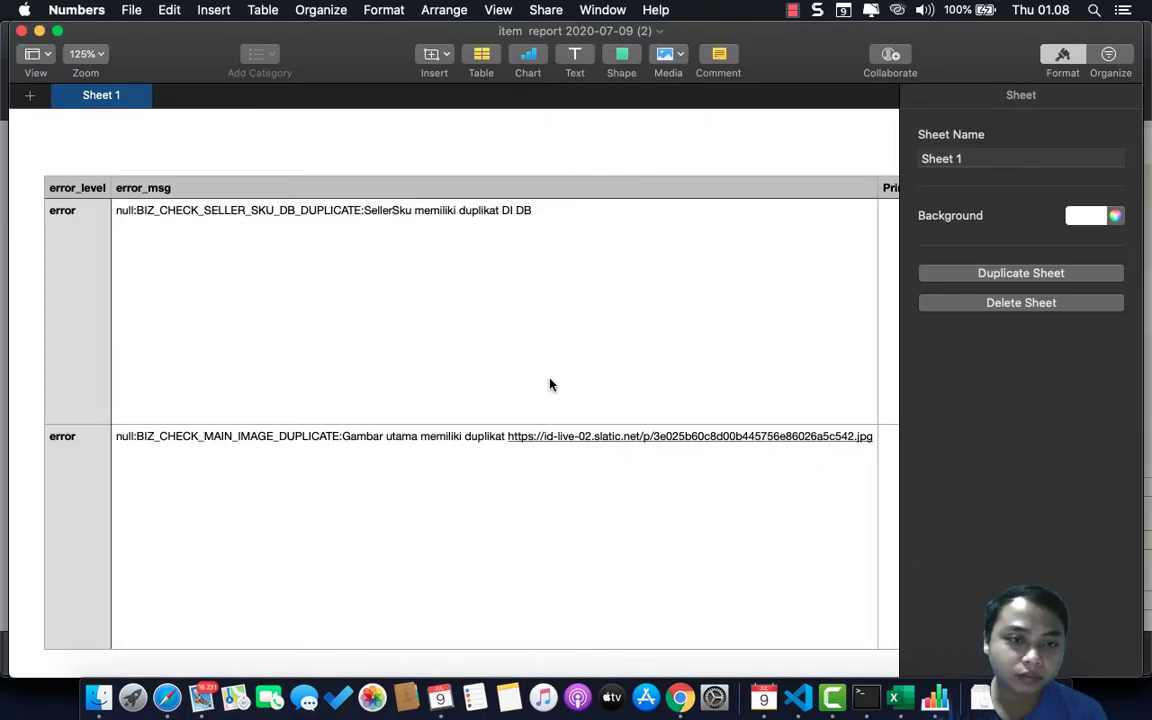
left_click(549, 384)
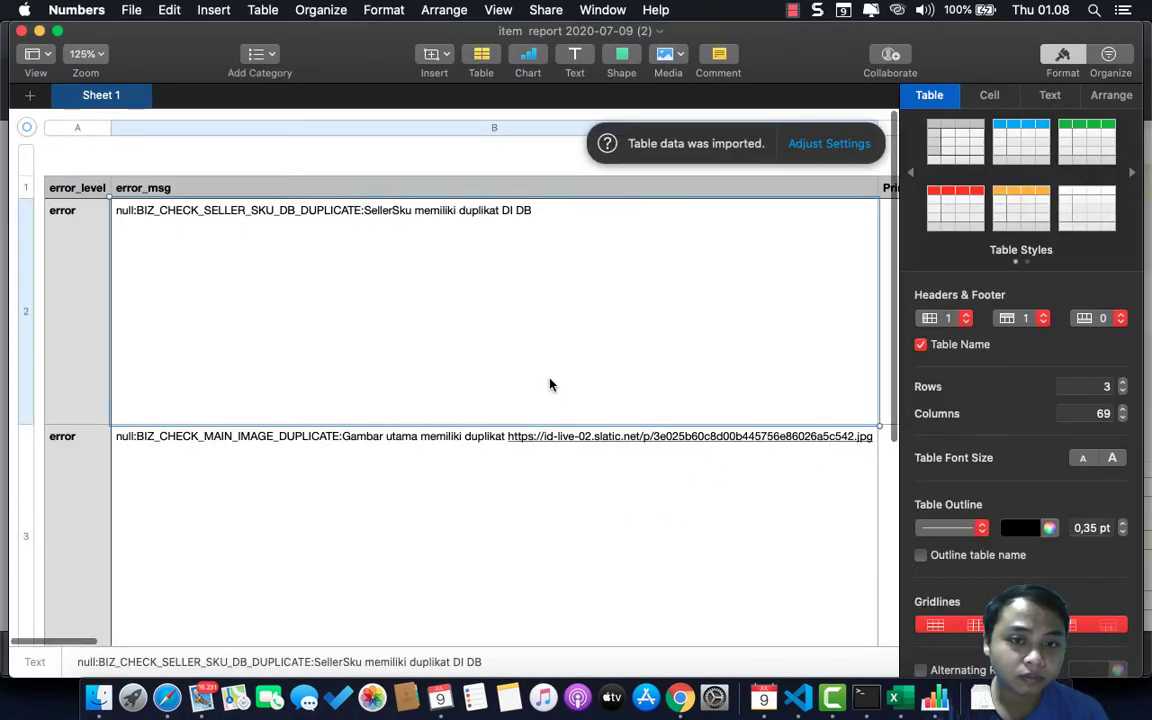
Review the duplicate SellerSku and duplicate main image errors across the report.
scroll(540, 410, "down", 2)
left_click(516, 444)
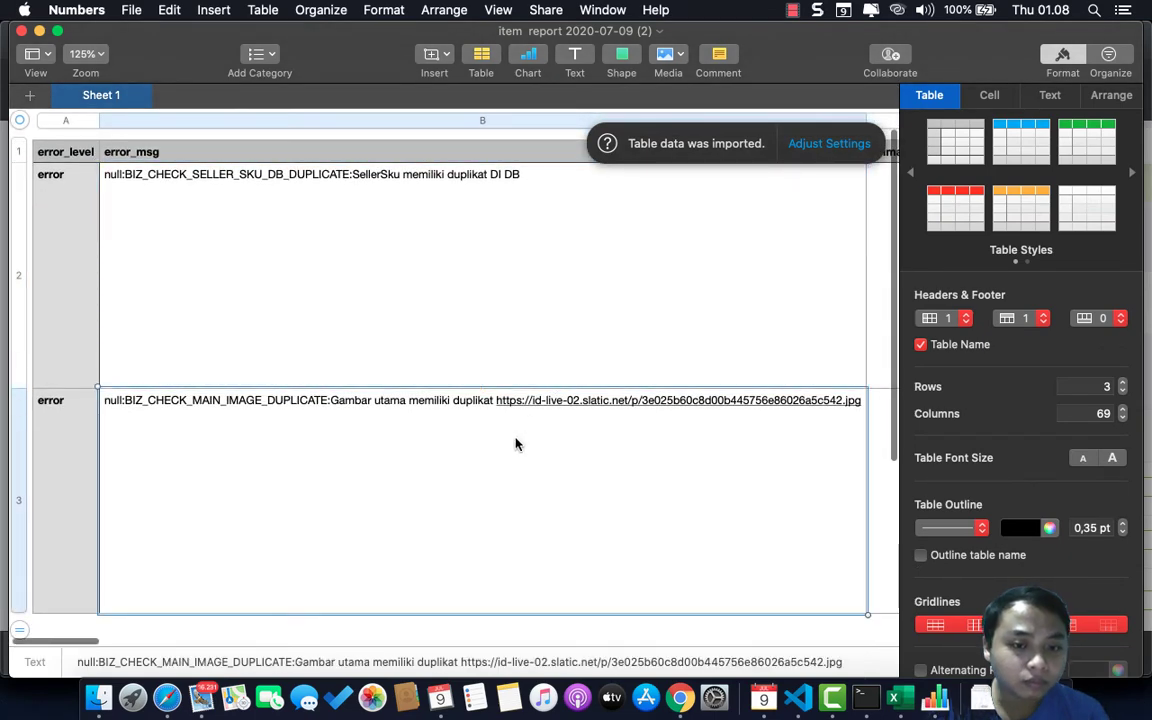
scroll(516, 444, "down", 3)
scroll(516, 444, "right", 4)
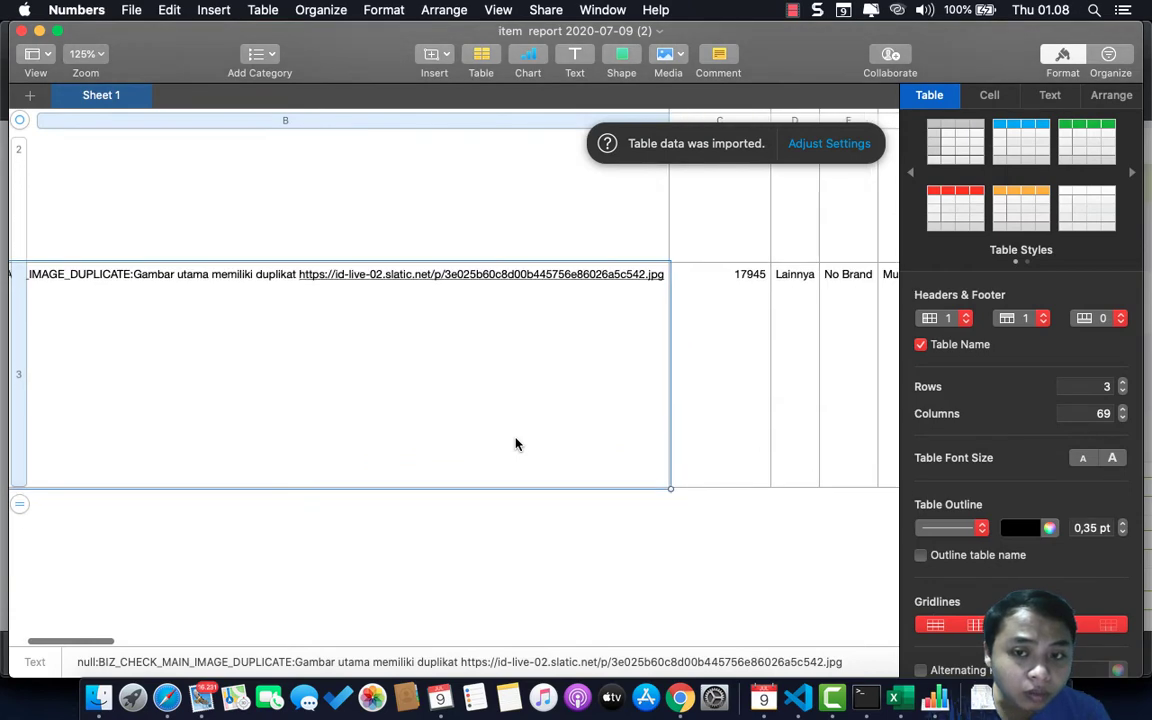
scroll(516, 444, "up", 3)
scroll(516, 444, "left", 3)
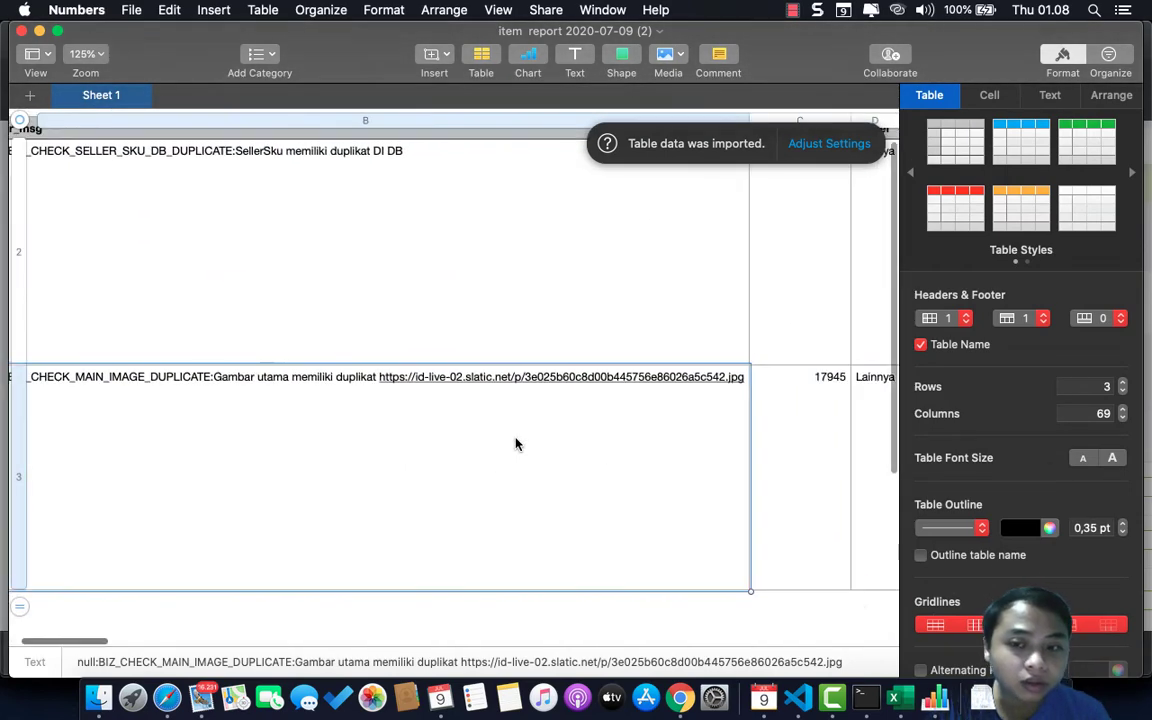
scroll(516, 444, "right", 5)
scroll(516, 444, "right", 4)
scroll(516, 444, "up", 1)
scroll(516, 444, "right", 5)
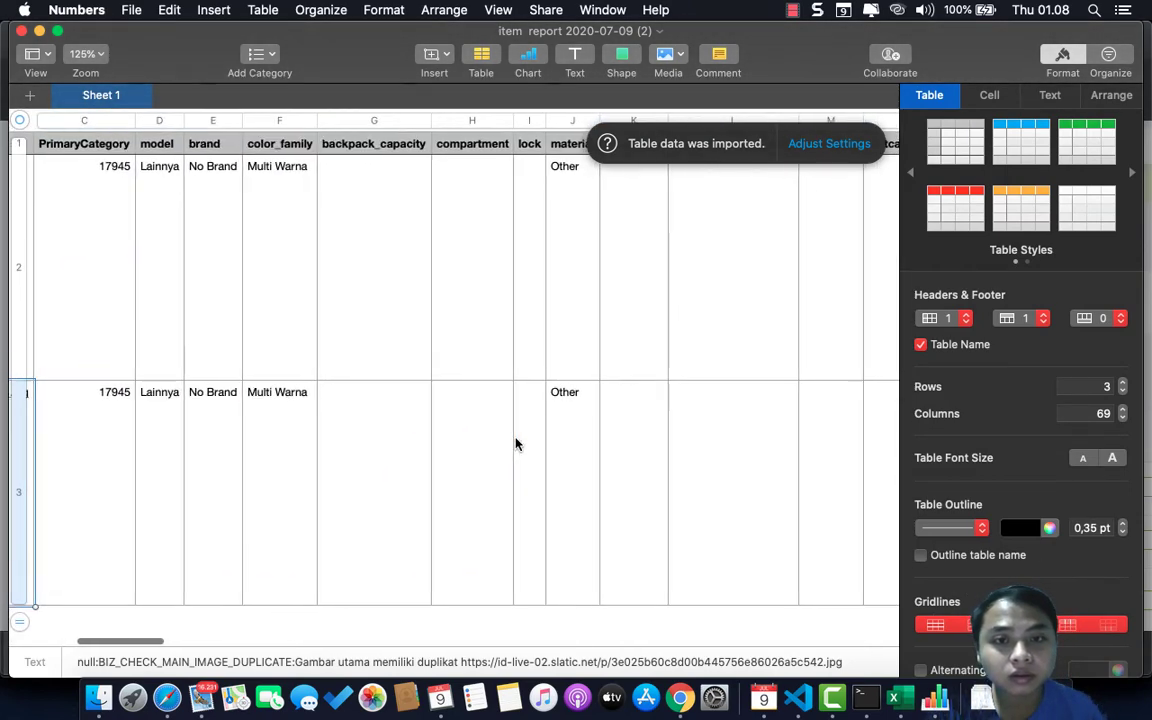
scroll(516, 444, "right", 5)
scroll(516, 444, "up", 1)
scroll(516, 444, "left", 3)
scroll(516, 444, "left", 3)
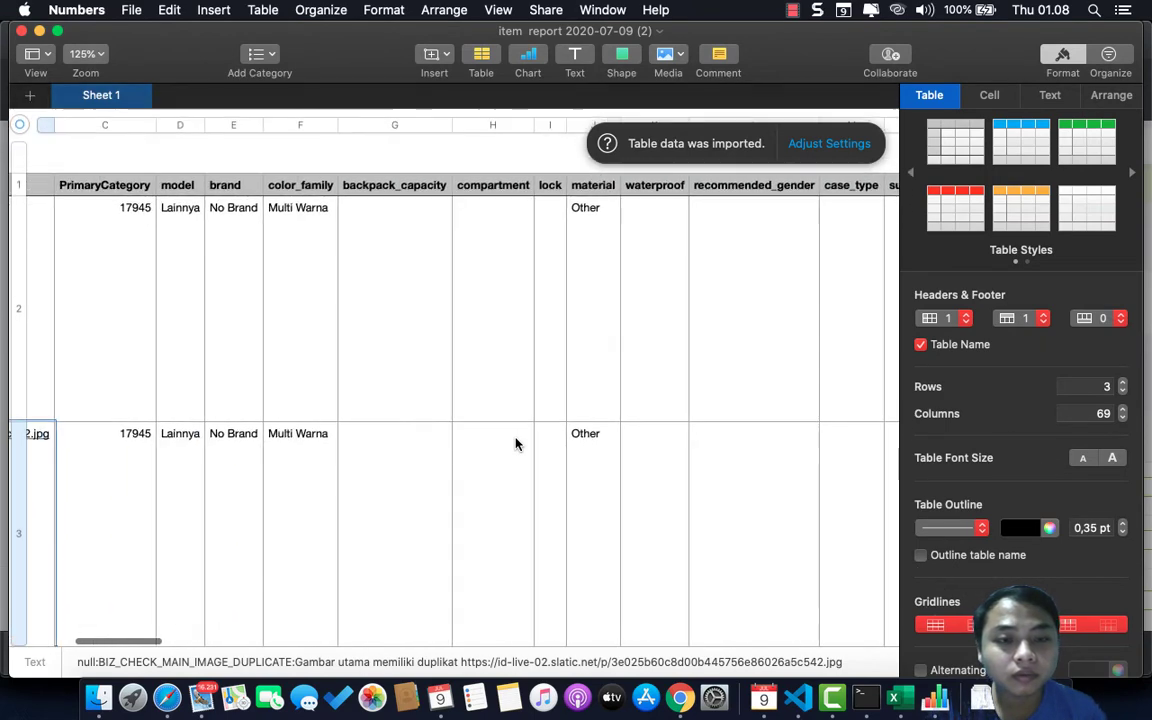
scroll(516, 444, "left", 4)
scroll(516, 444, "left", 4)
scroll(516, 444, "up", 1)
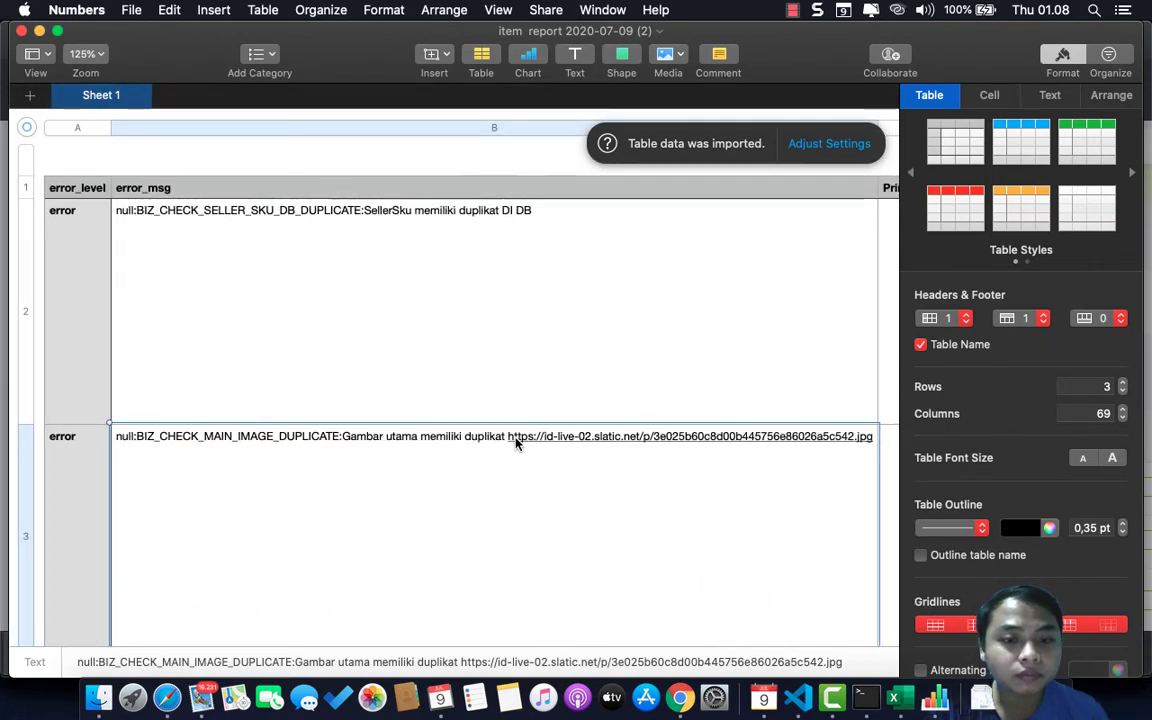
Follow the duplicate main image link, cancel the download, and return to Seller Center.
left_click(517, 444)
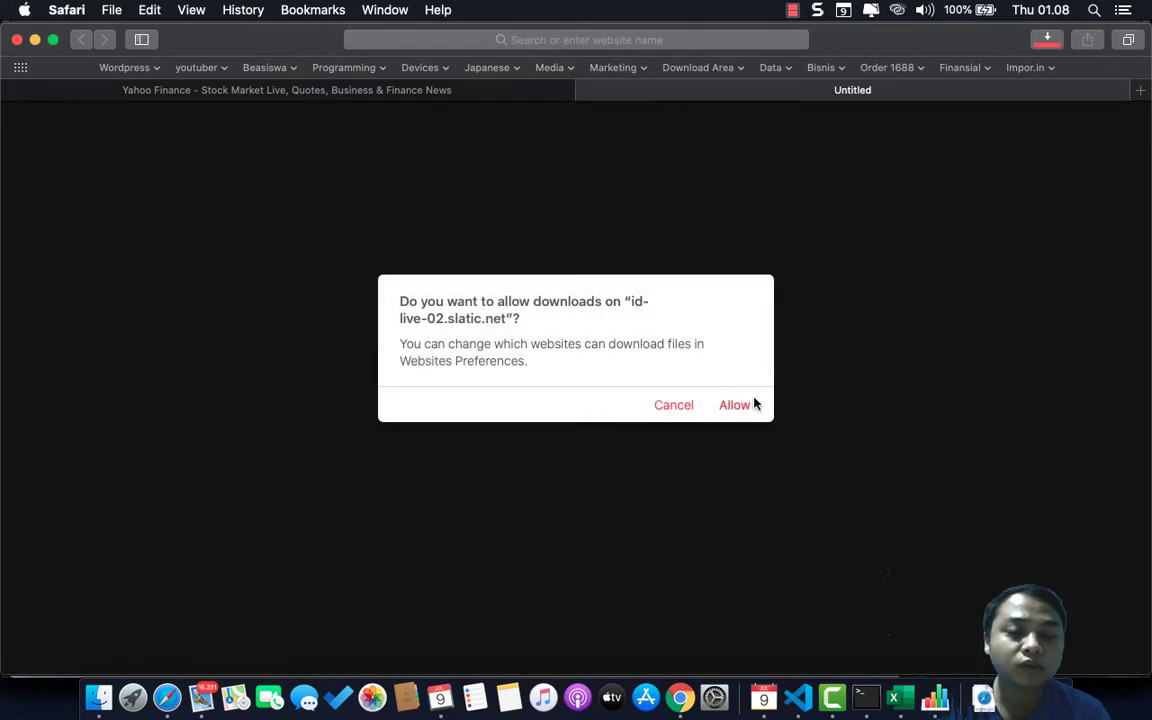
left_click(683, 406)
left_click(16, 40)
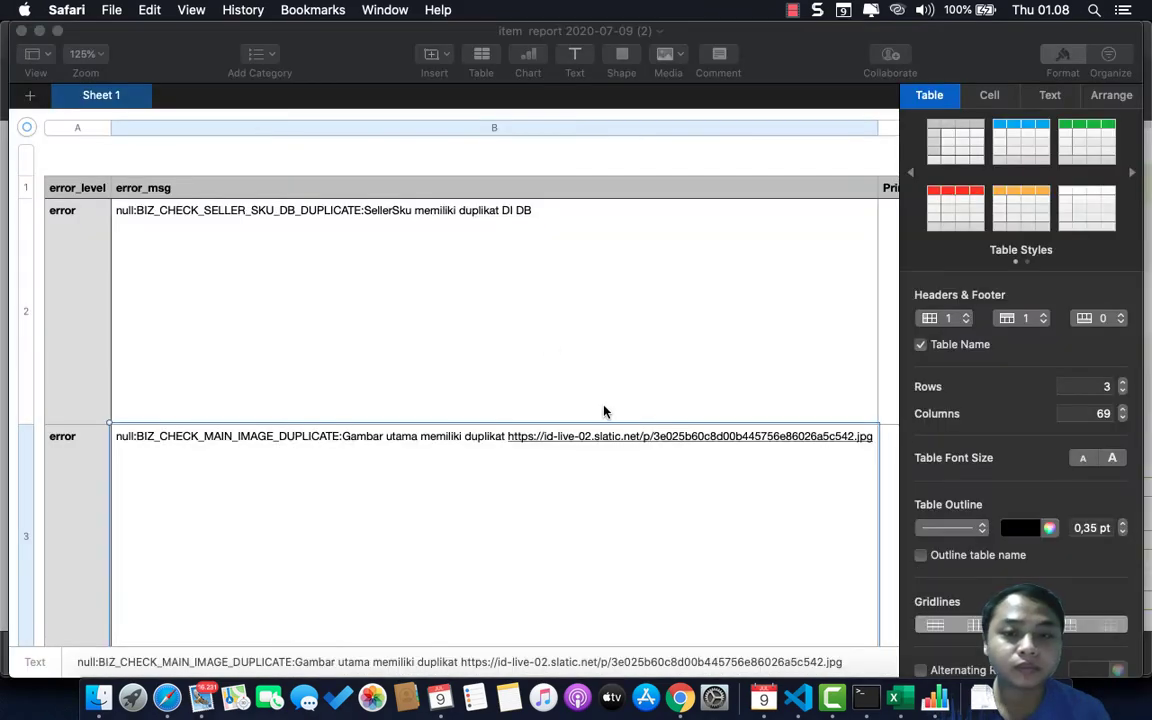
left_click(679, 697)
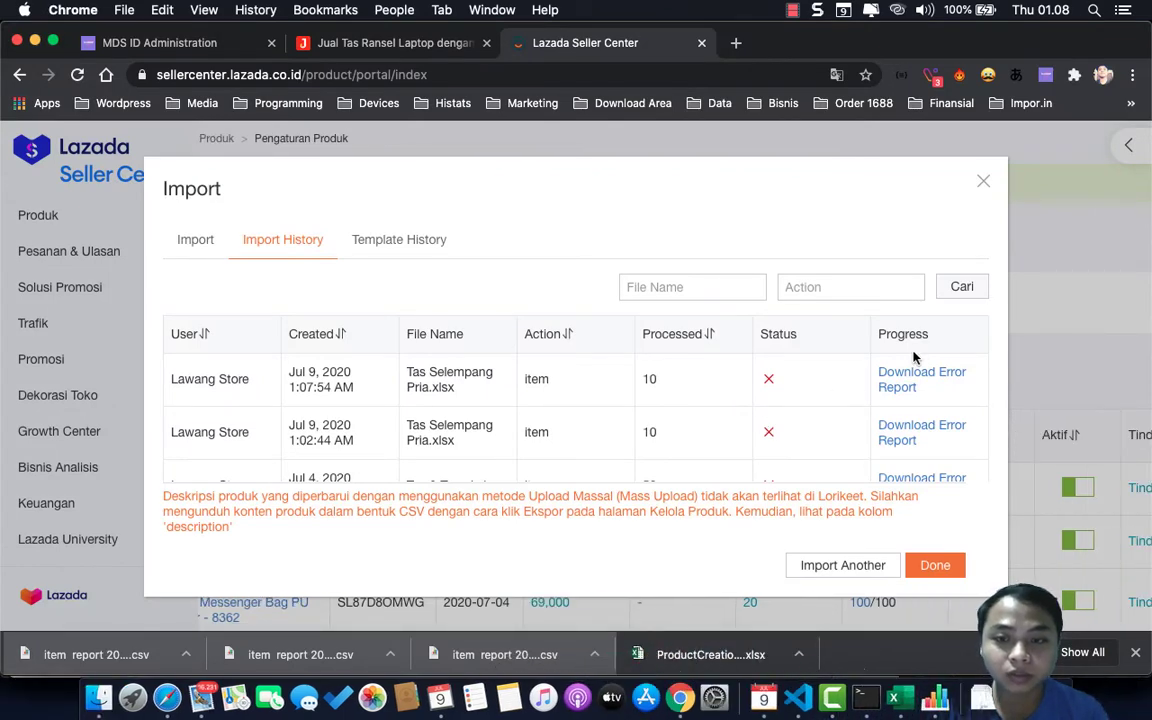
Close the import dialog, reload, and browse the 55-product list with the 2020-07-09 bags.
left_click(984, 183)
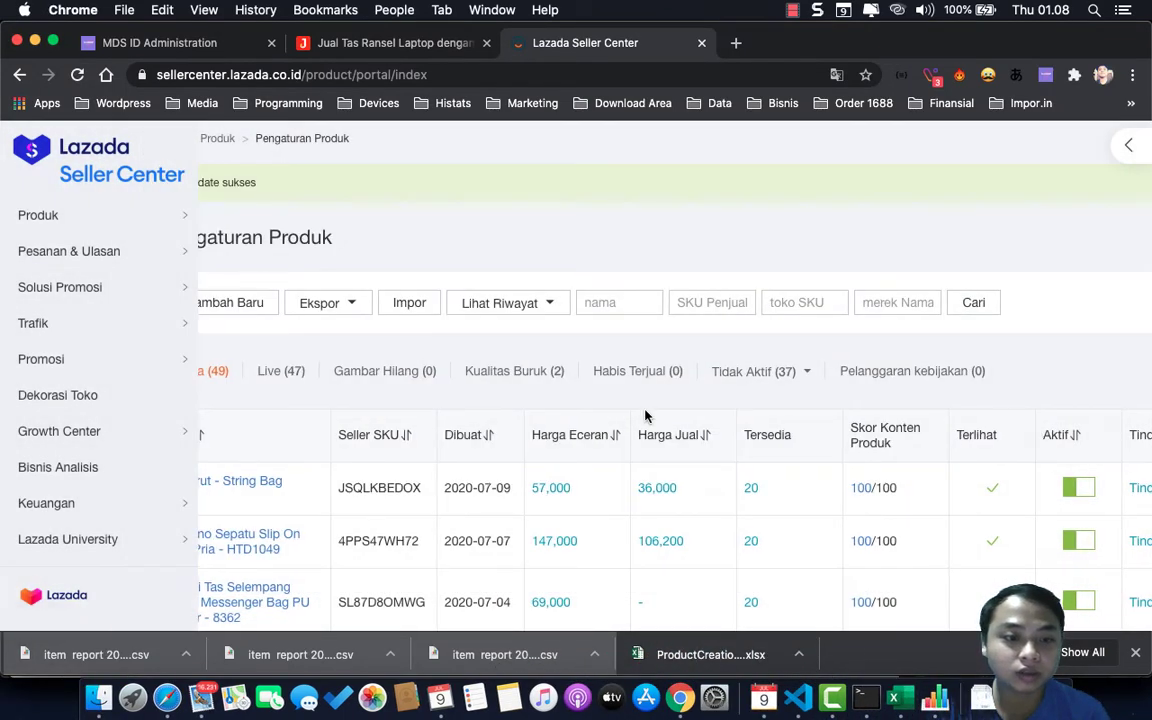
left_click(76, 76)
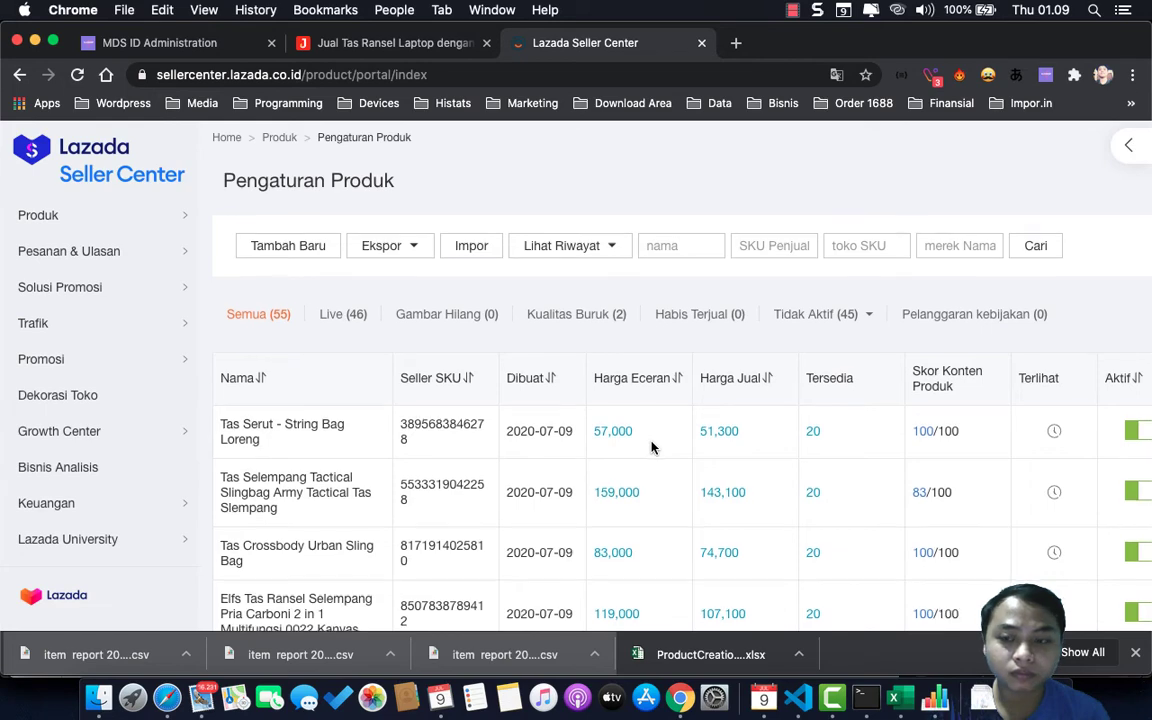
scroll(651, 447, "down", 1)
scroll(651, 447, "down", 3)
scroll(651, 447, "down", 3)
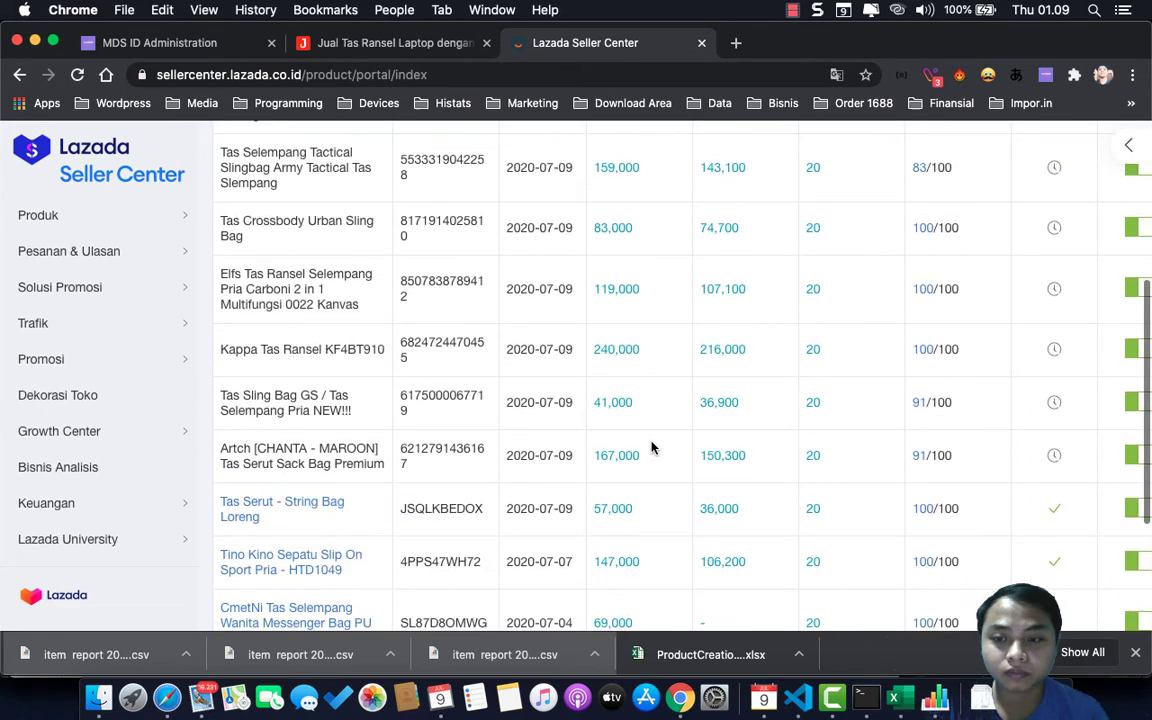
scroll(651, 447, "up", 5)
scroll(651, 447, "down", 3)
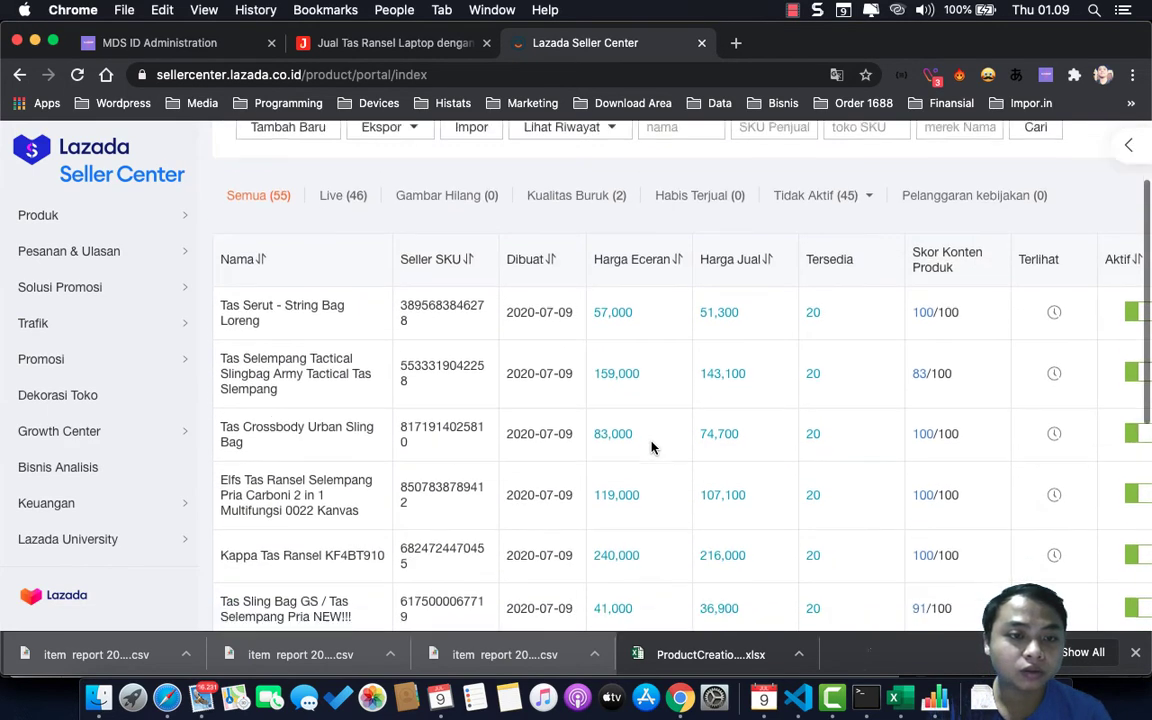
scroll(651, 447, "right", 1)
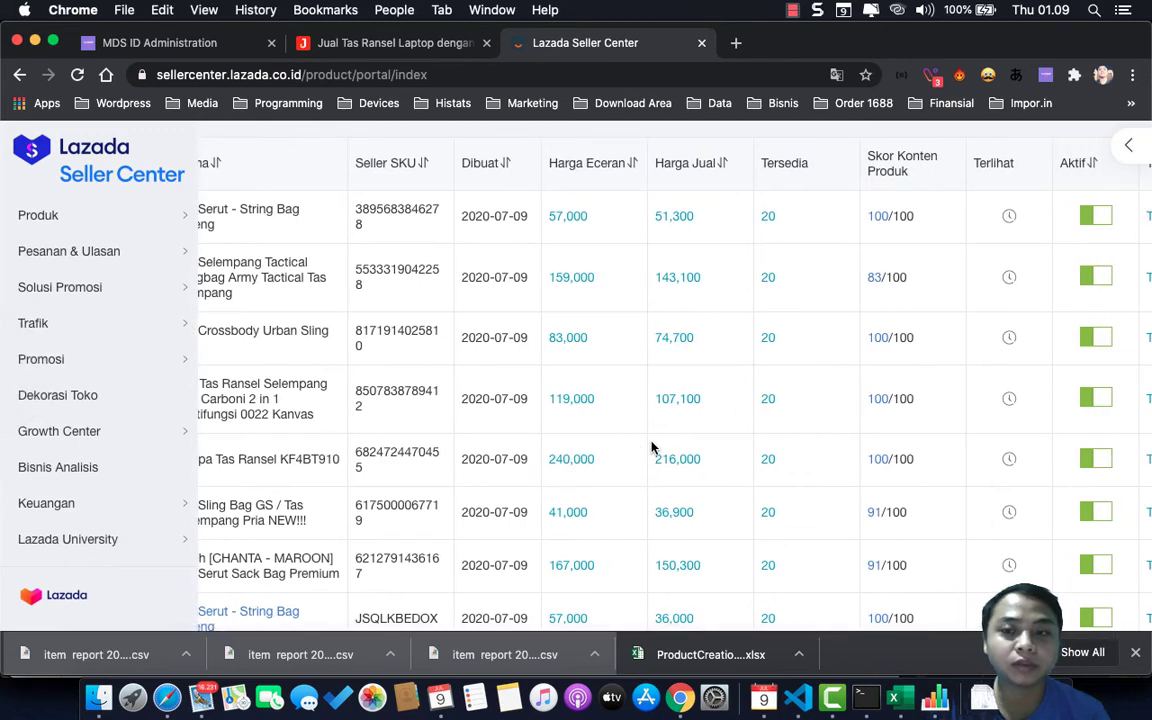
scroll(651, 447, "right", 1)
scroll(651, 447, "down", 1)
scroll(651, 447, "down", 1)
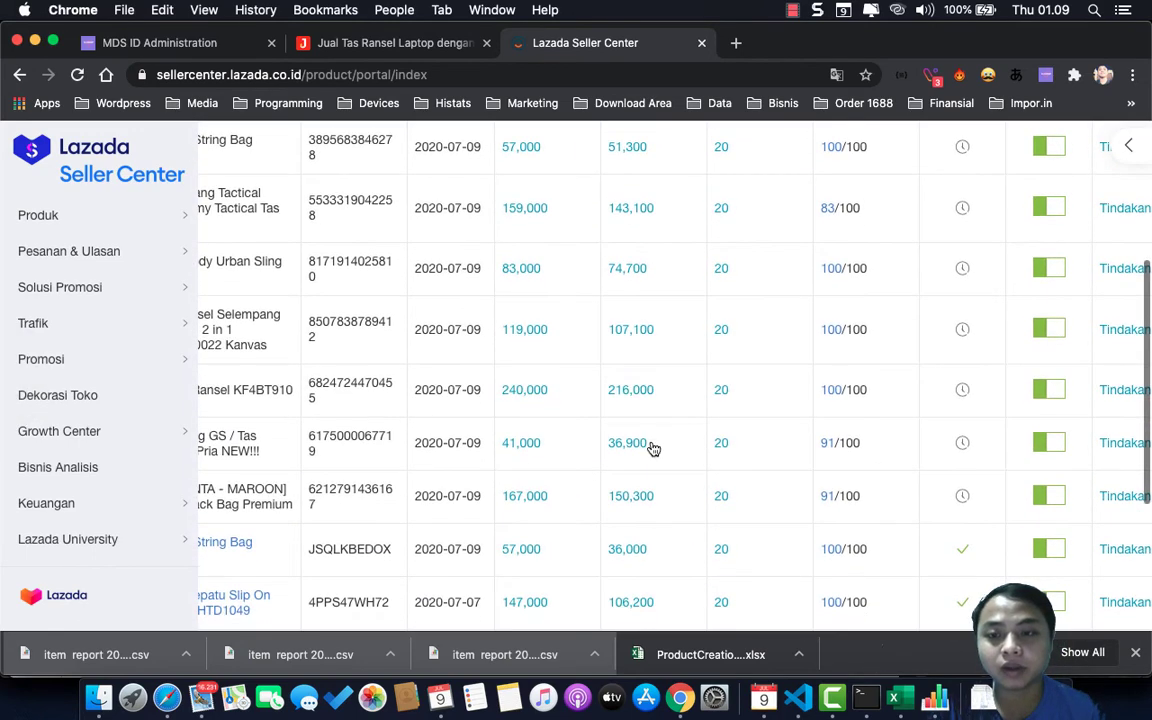
scroll(651, 447, "up", 2)
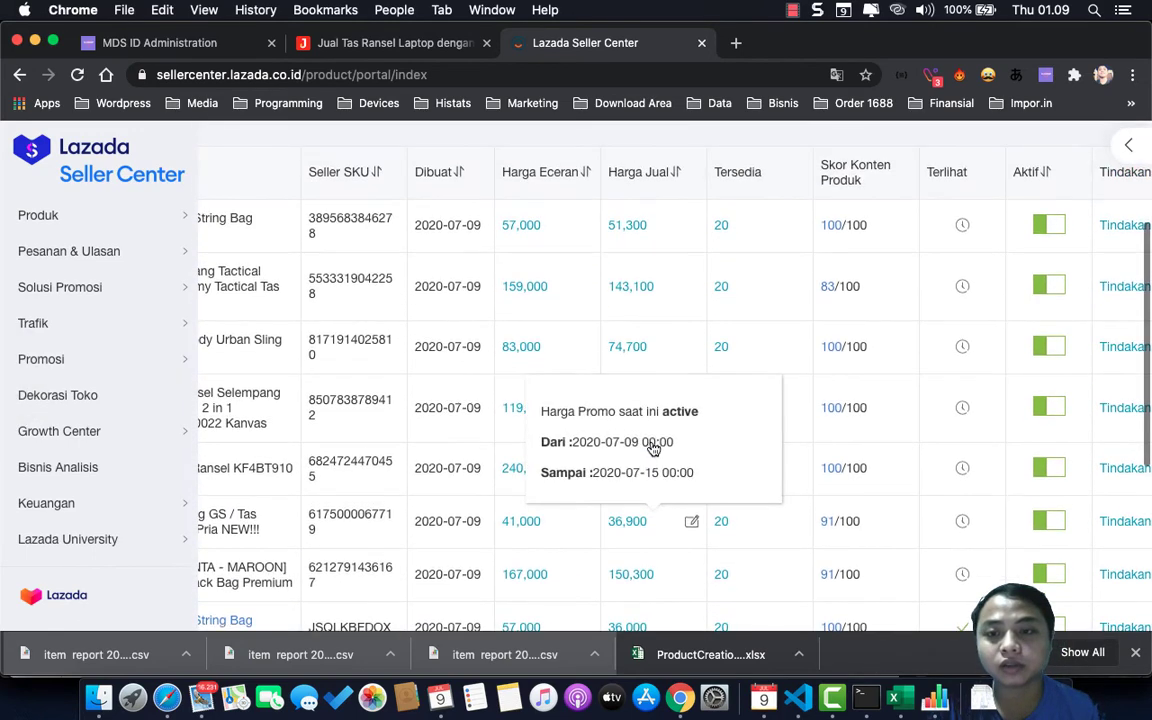
View content score tips for the imported bags, starting with the 83/100 one.
left_click(828, 289)
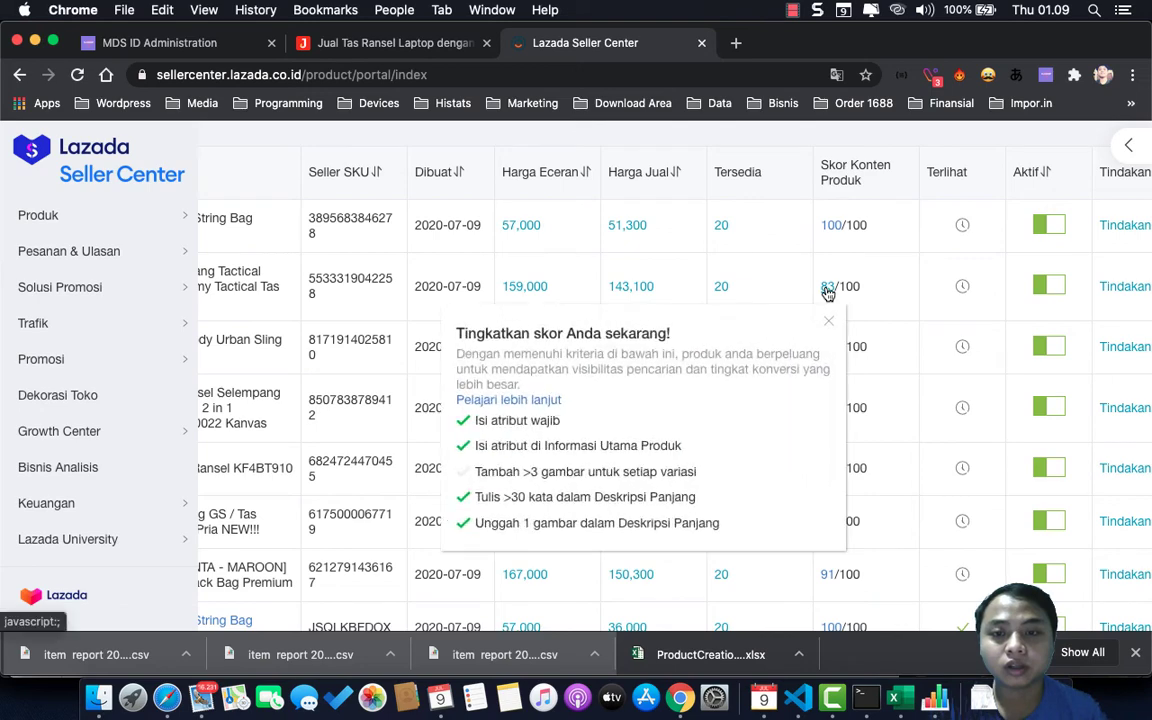
left_click(864, 356)
left_click(828, 521)
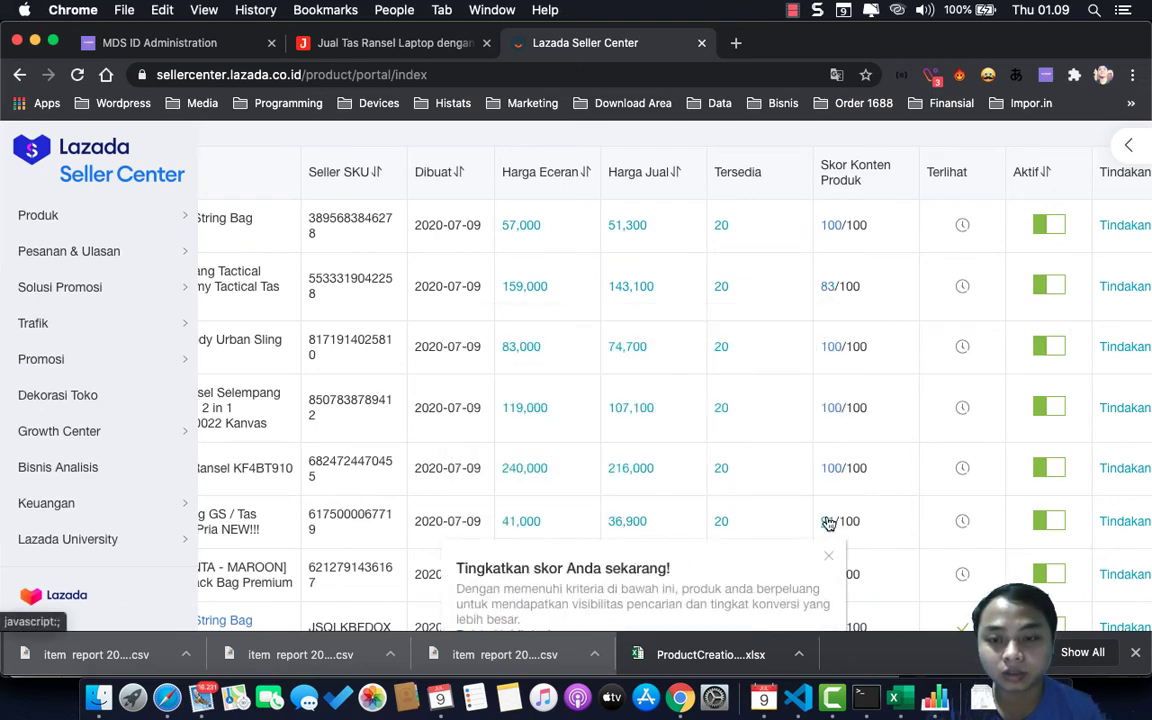
scroll(828, 524, "down", 3)
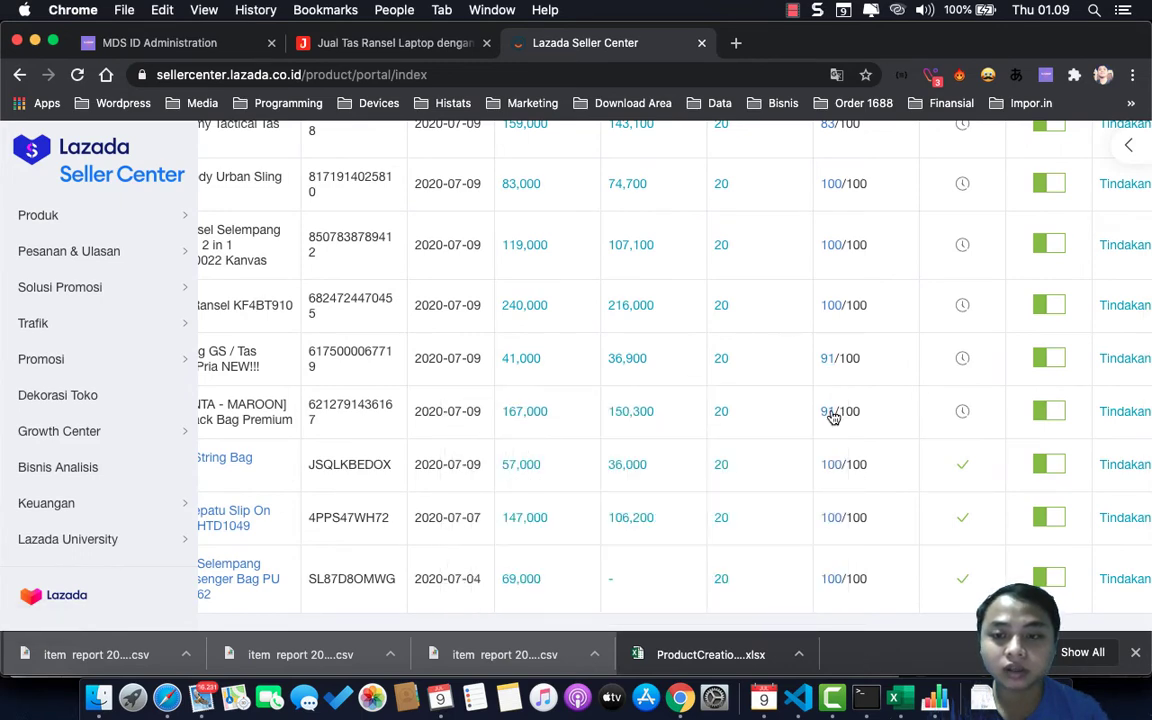
mouse_move(832, 414)
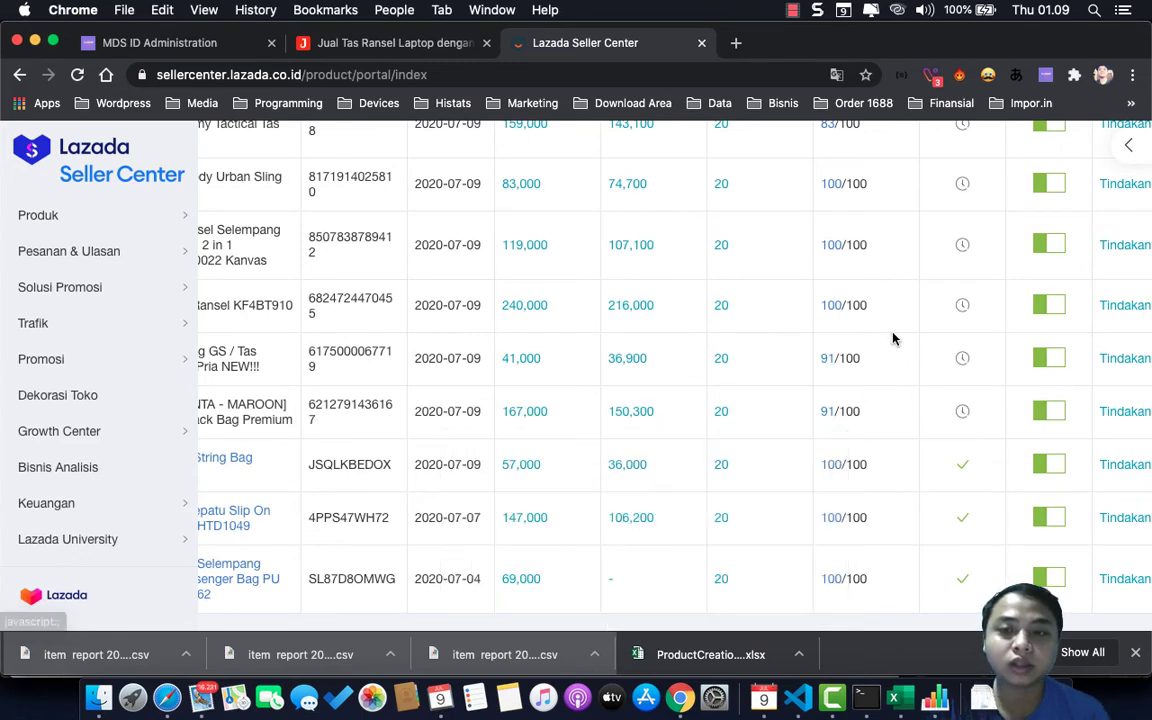
scroll(892, 337, "up", 3)
scroll(892, 337, "up", 1)
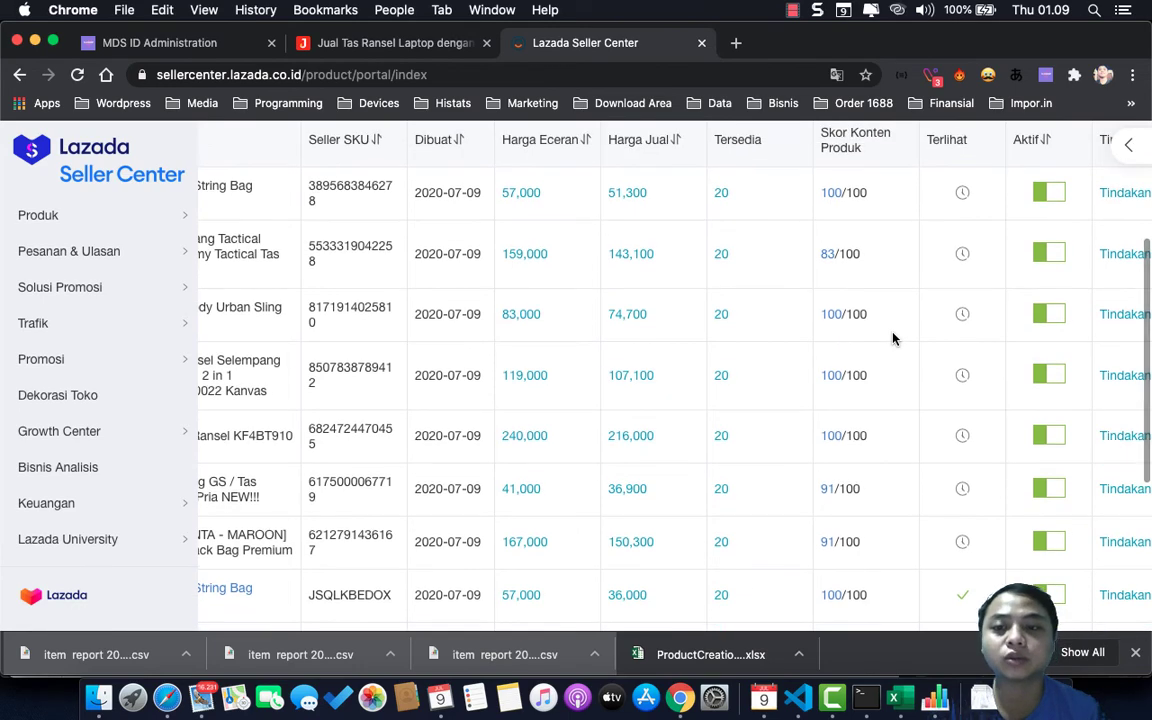
mouse_move(828, 256)
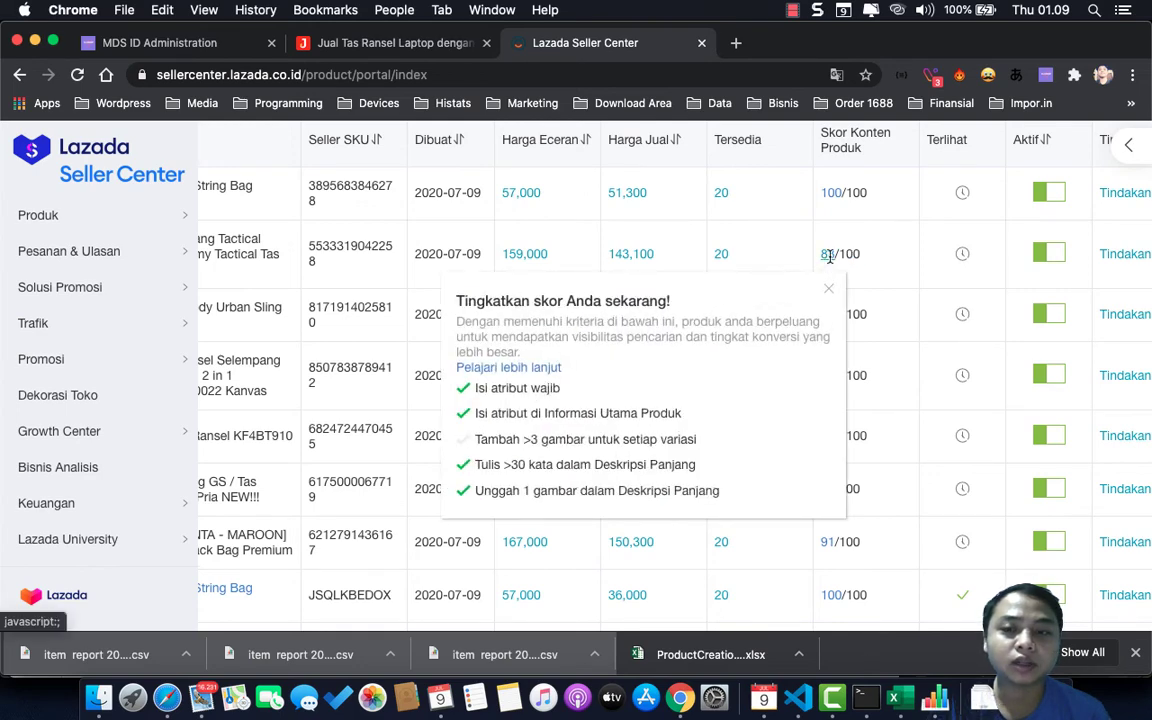
scroll(898, 247, "down", 4)
scroll(898, 247, "up", 4)
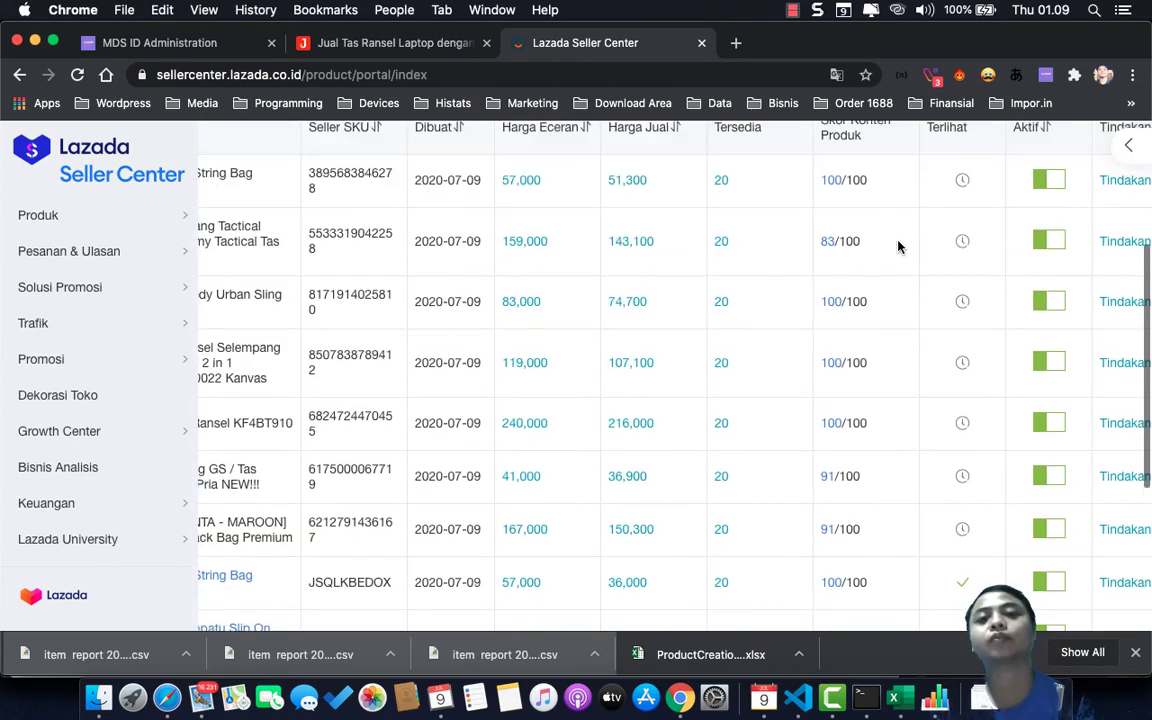
scroll(898, 247, "up", 1)
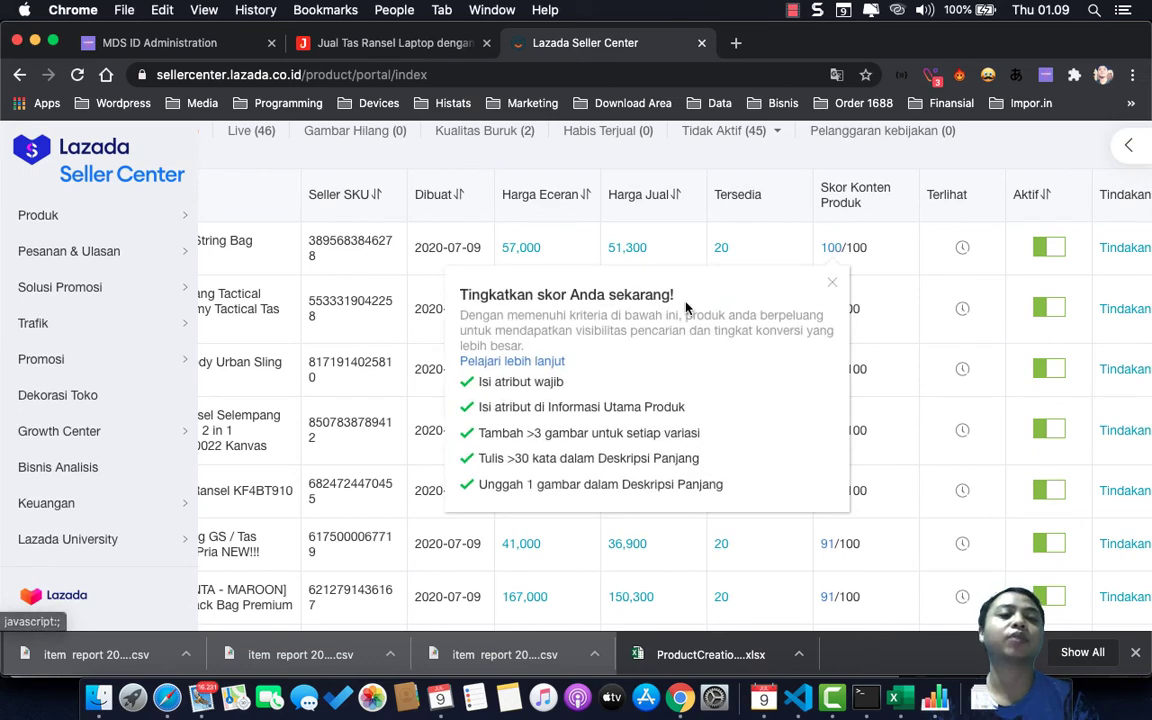
scroll(893, 291, "left", 3)
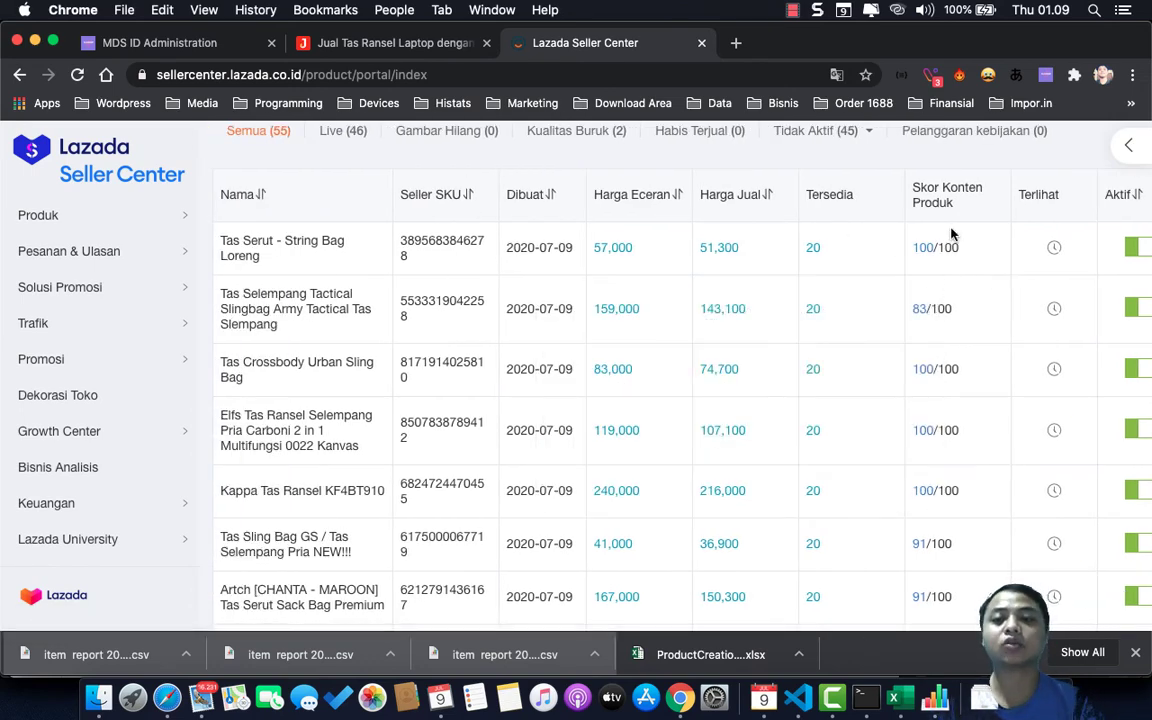
mouse_move(936, 289)
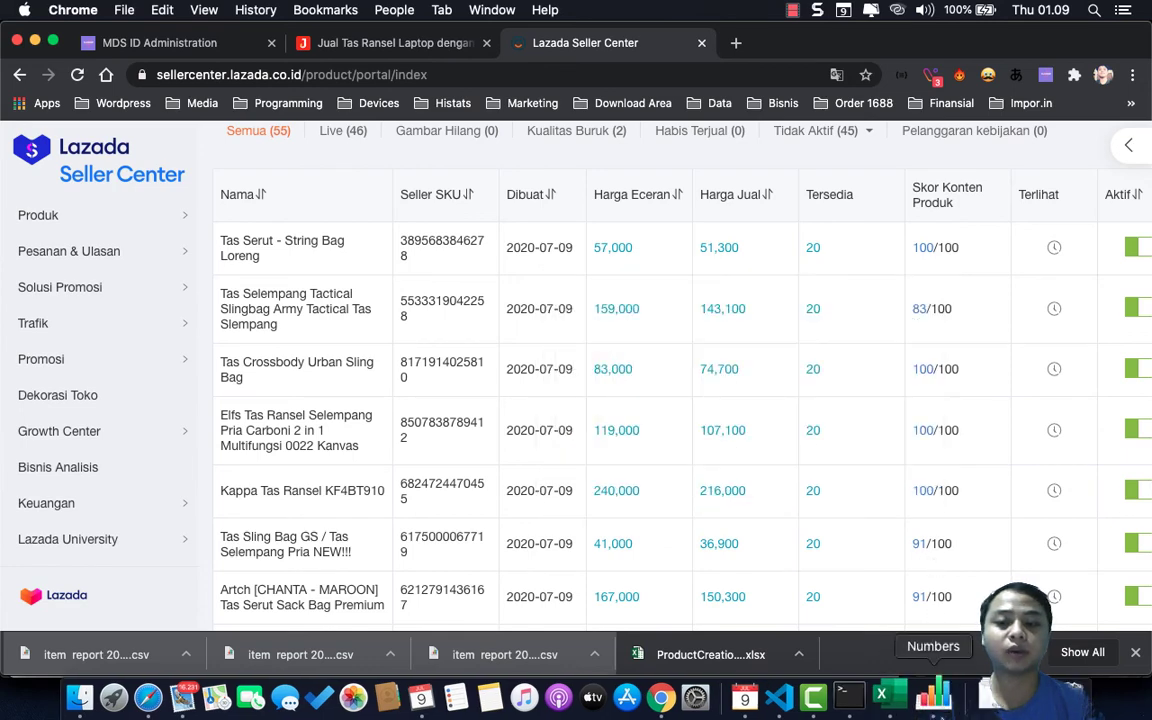
left_click(940, 712)
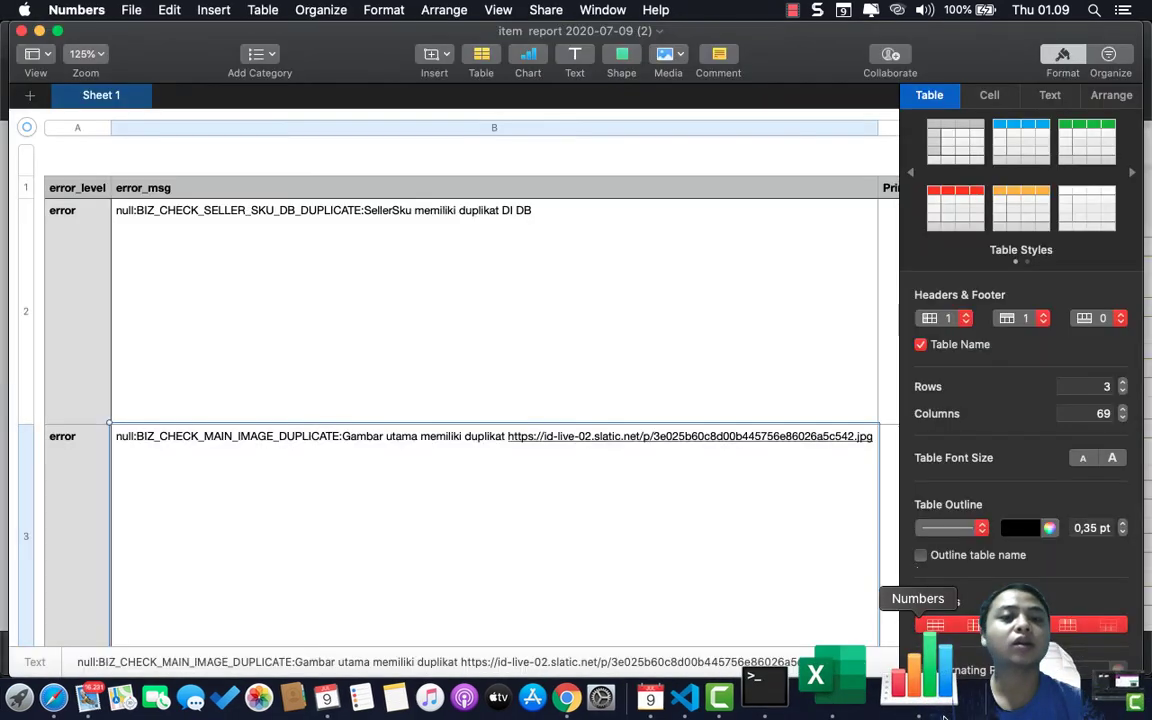
left_click(462, 241)
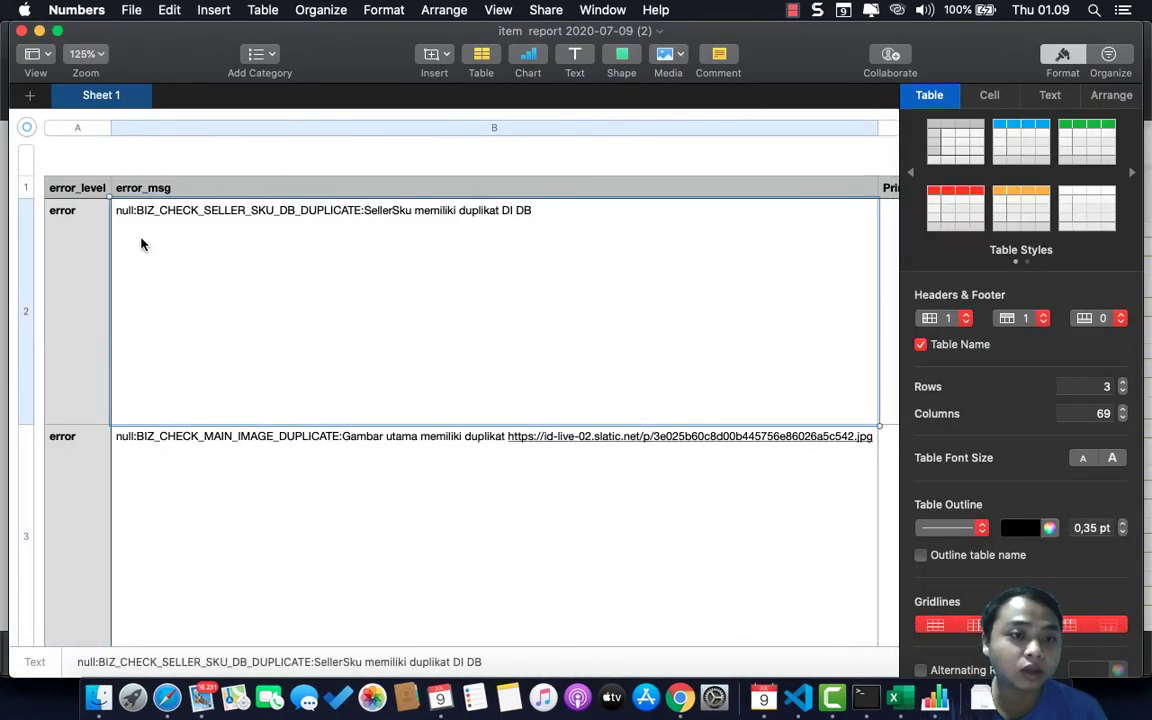
scroll(414, 260, "right", 2)
left_click(369, 467)
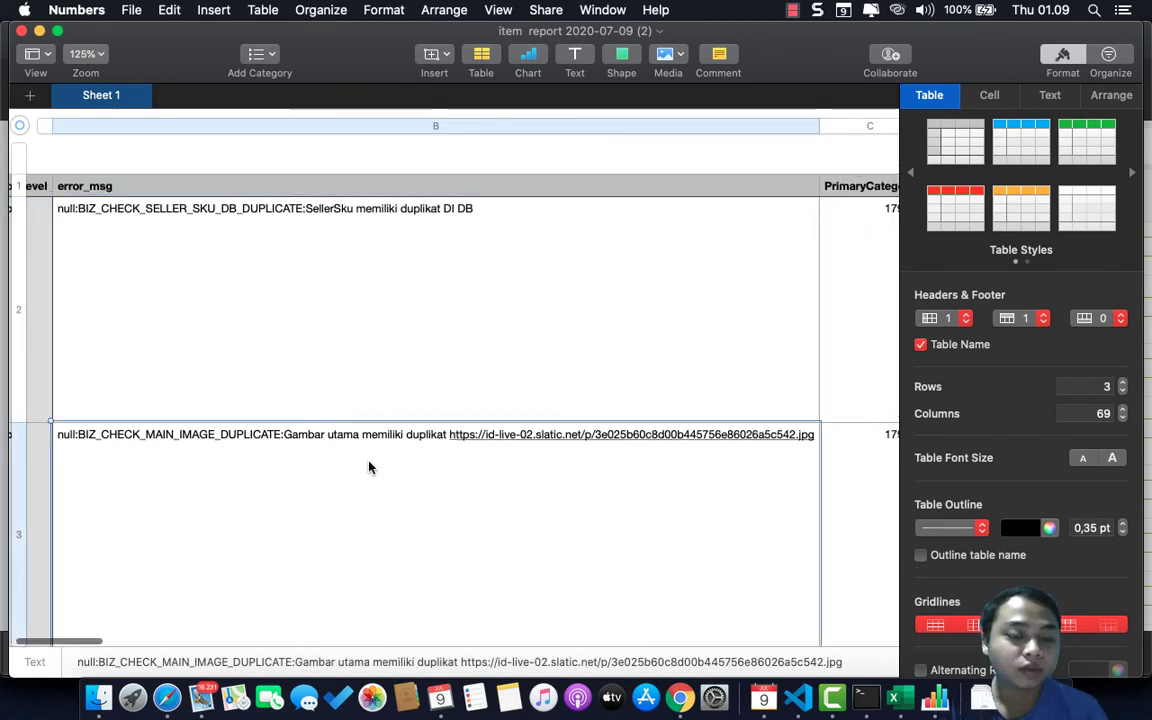
scroll(466, 403, "right", 1)
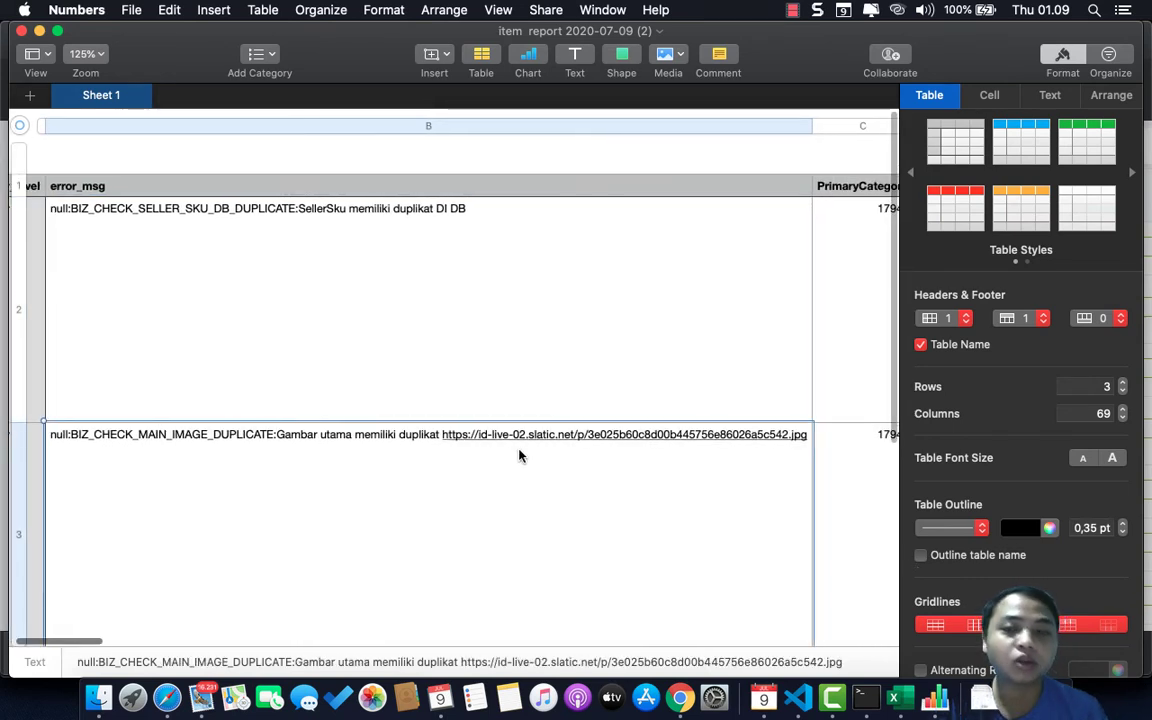
left_click(686, 683)
scroll(697, 372, "right", 3)
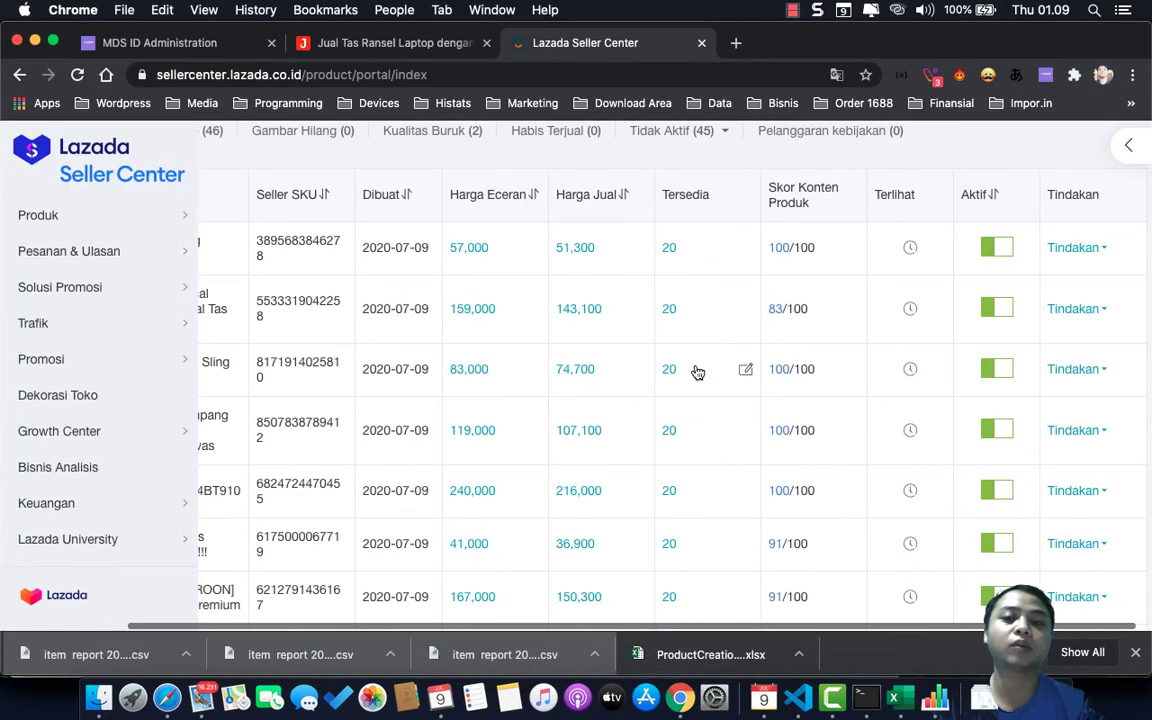
scroll(697, 372, "left", 3)
scroll(697, 372, "down", 3)
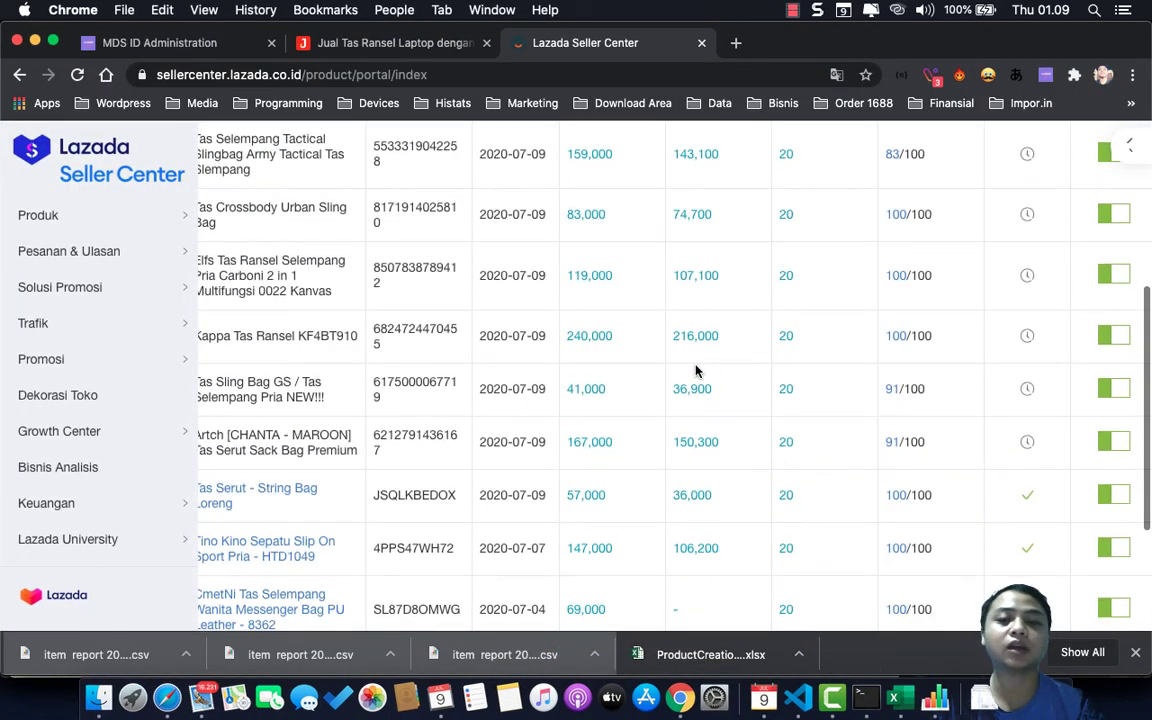
scroll(697, 372, "left", 1)
scroll(697, 372, "up", 3)
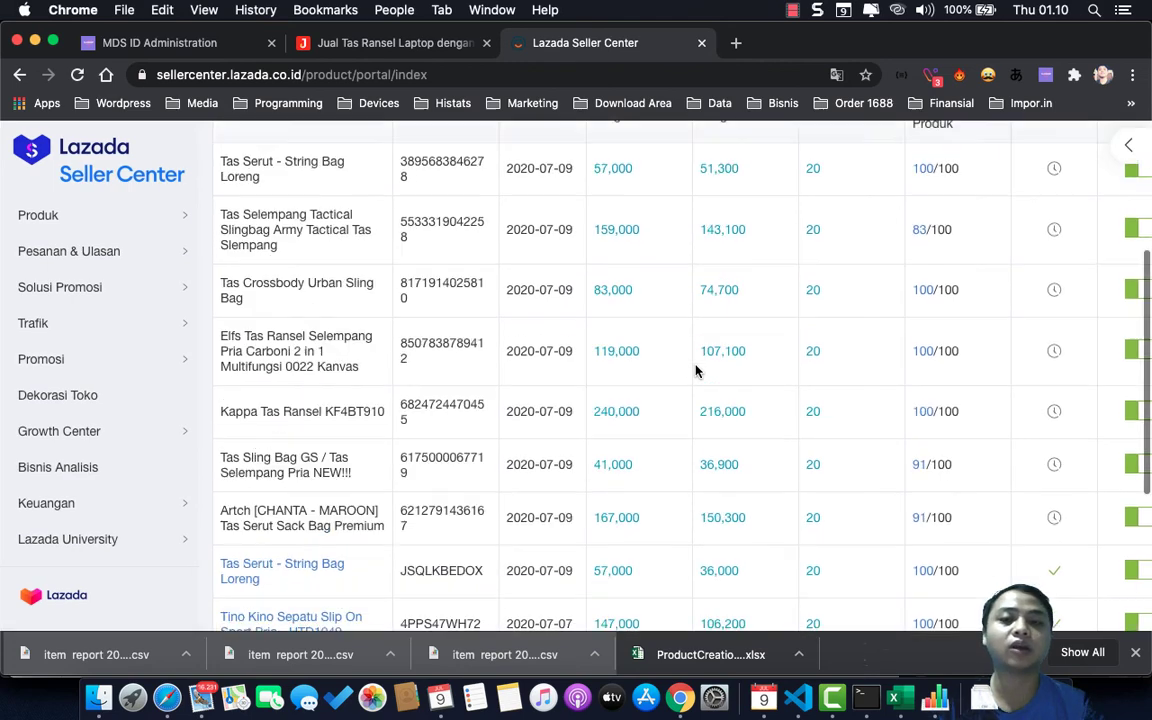
scroll(697, 372, "up", 1)
scroll(697, 372, "up", 1)
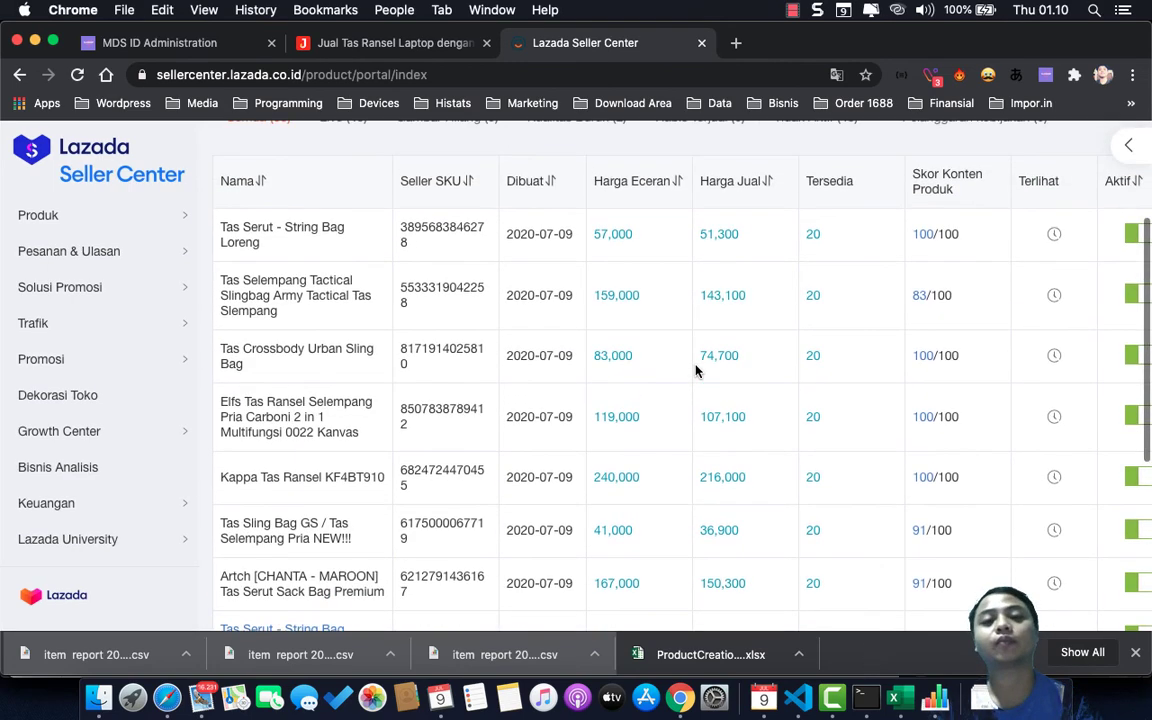